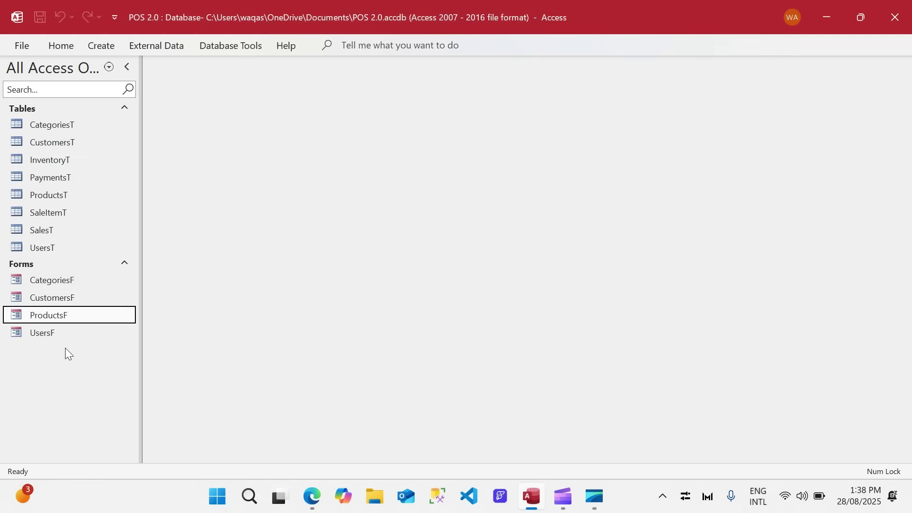
# - Review the fields of the SalesT table from SaleID through Status, and close the table
pyautogui.doubleClick(49, 231)
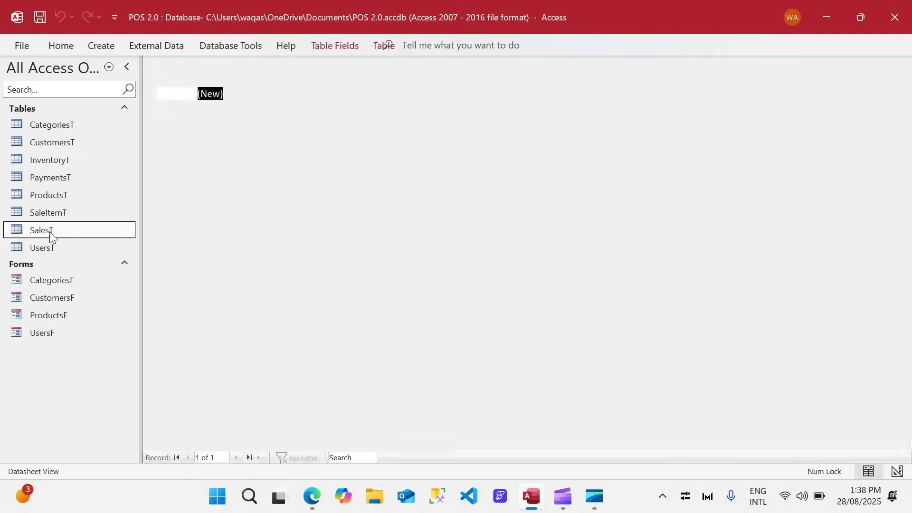
pyautogui.press('Tab')
pyautogui.press('Tab')
pyautogui.press('Tab')
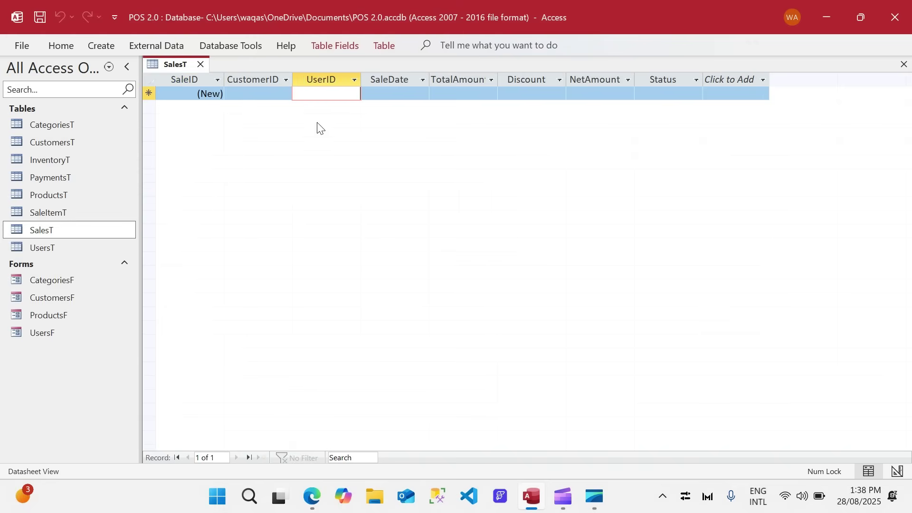
pyautogui.press('Tab')
pyautogui.press('Tab')
pyautogui.press('Tab')
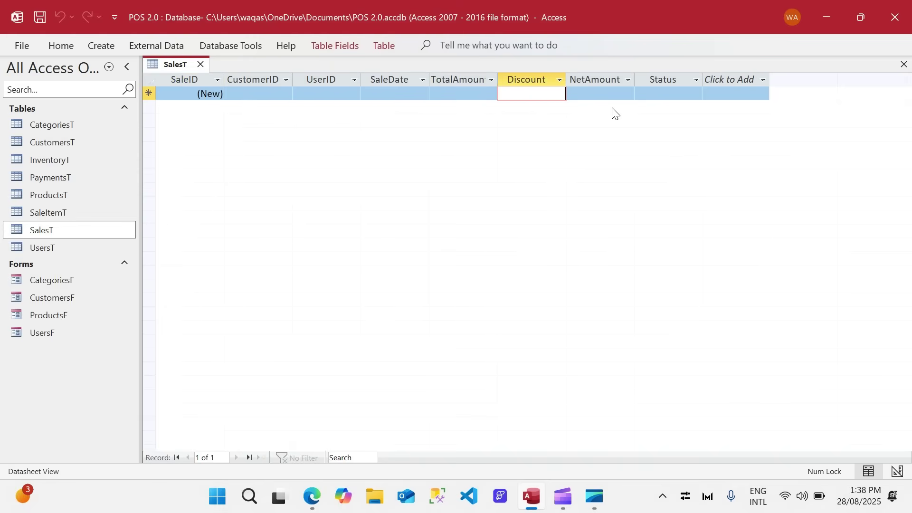
pyautogui.click(683, 99)
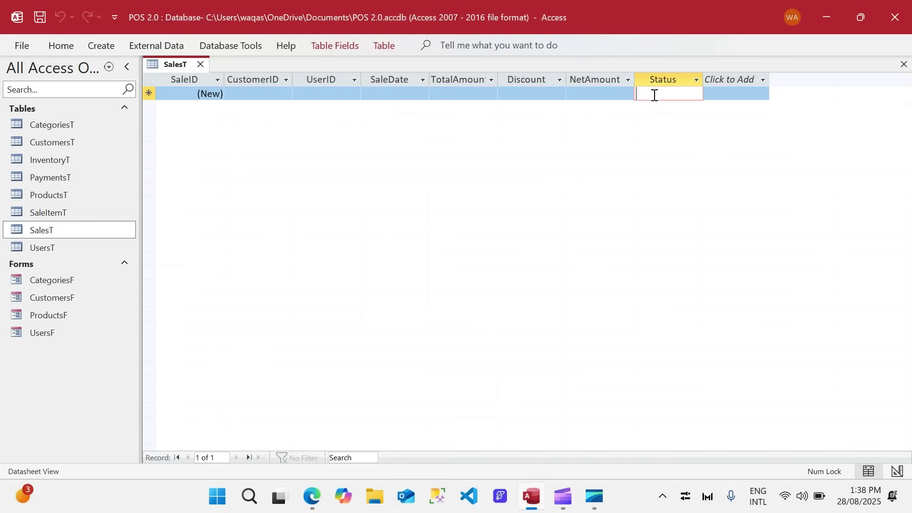
pyautogui.click(200, 64)
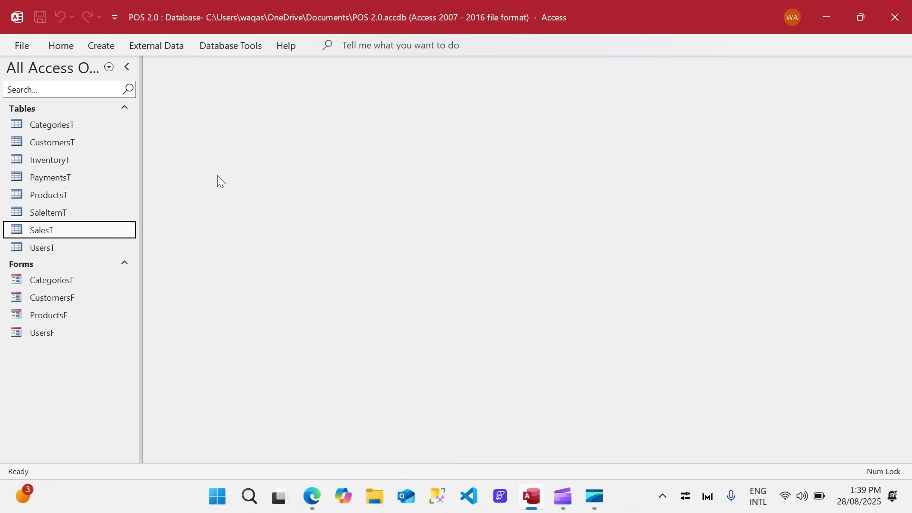
# - Open the CategoriesF form to check its layout, and close it
pyautogui.click(96, 48)
pyautogui.click(169, 227)
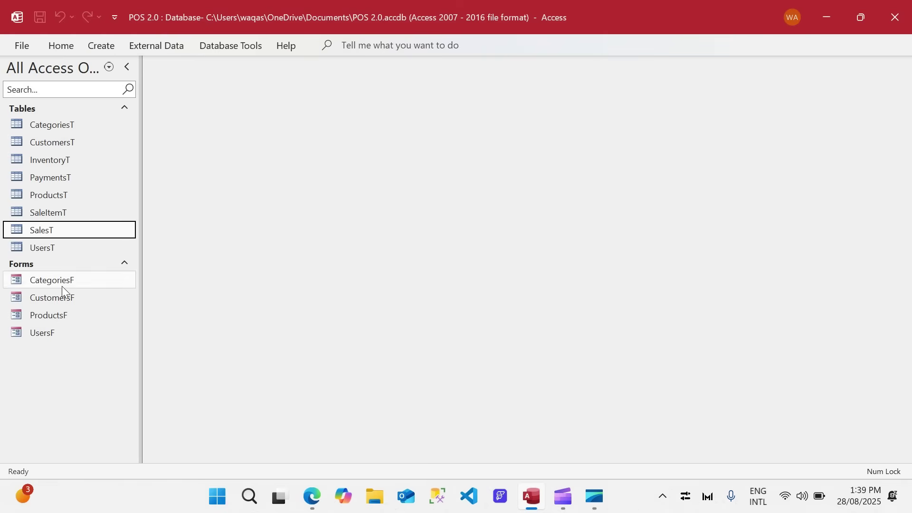
pyautogui.doubleClick(56, 282)
pyautogui.click(603, 92)
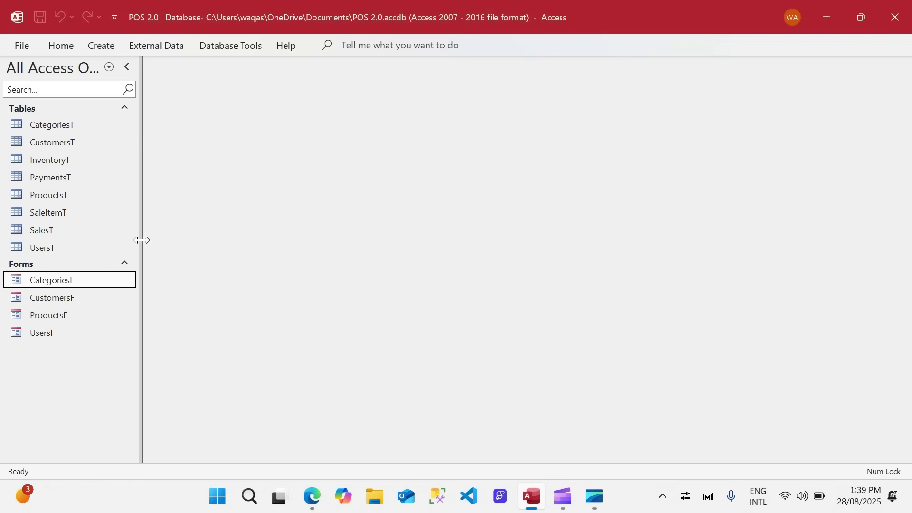
# - Duplicate the CategoriesF form as a new form named SalesF
pyautogui.rightClick(71, 280)
pyautogui.click(93, 228)
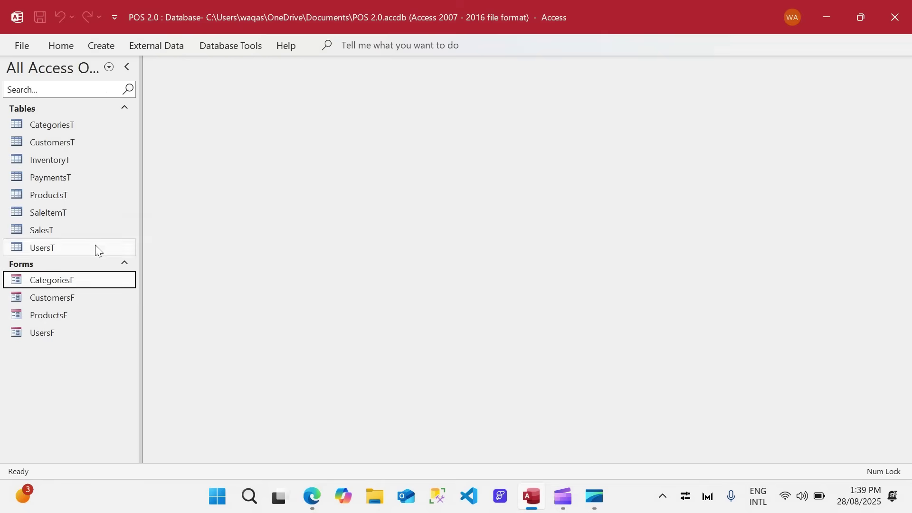
pyautogui.rightClick(58, 270)
pyautogui.click(96, 364)
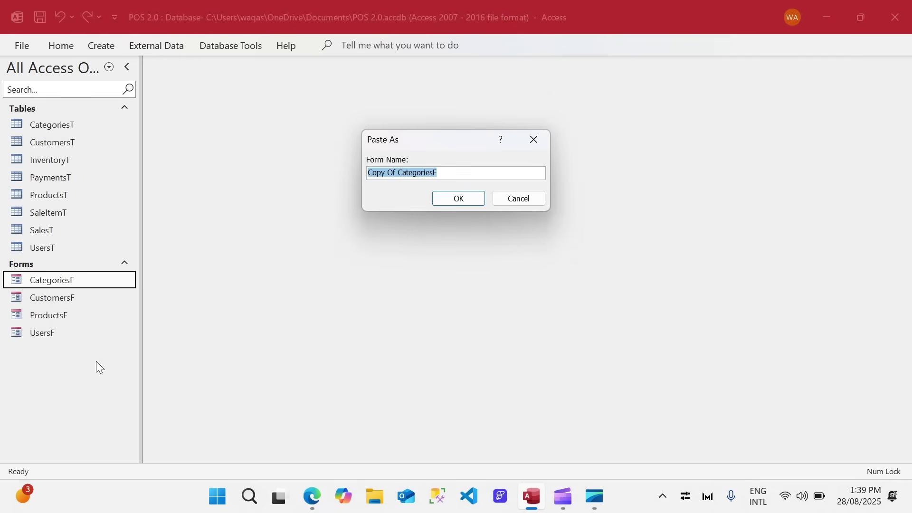
pyautogui.write('SaleF')
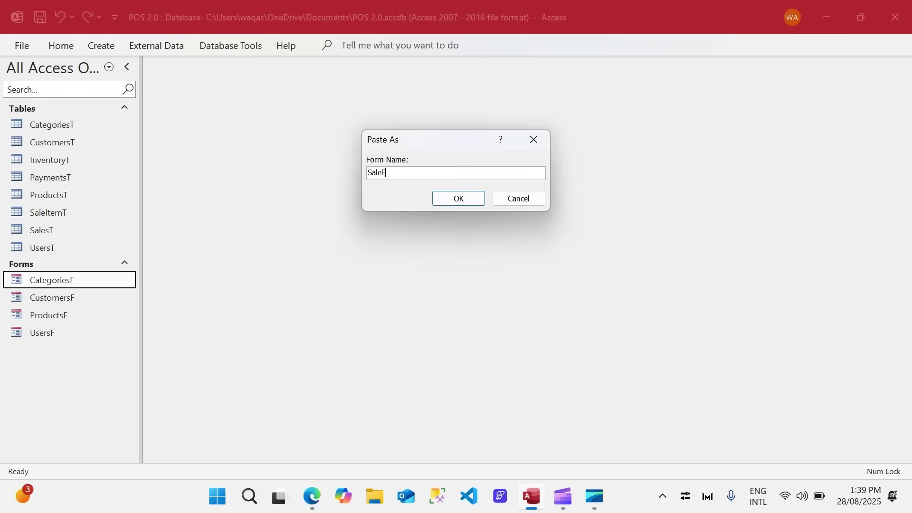
pyautogui.press('BackSpace')
pyautogui.press('BackSpace')
pyautogui.write('es')
pyautogui.write('F')
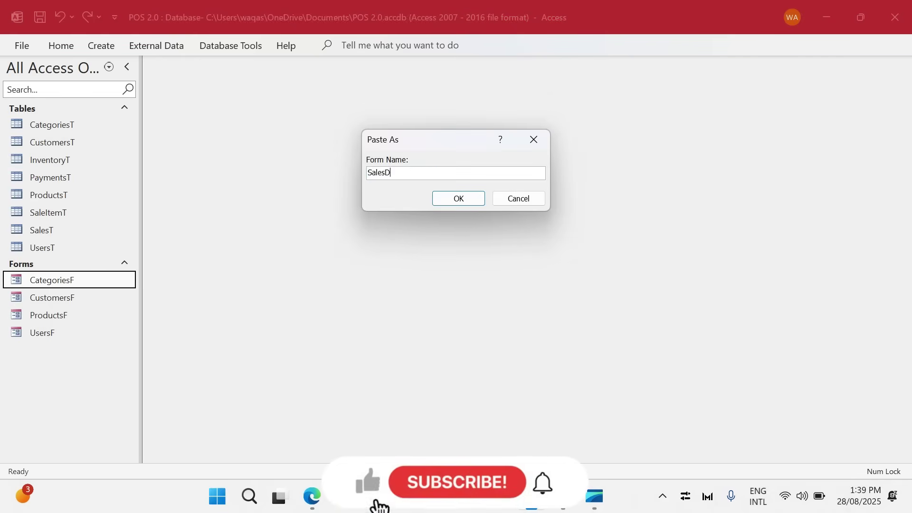
pyautogui.press('Return')
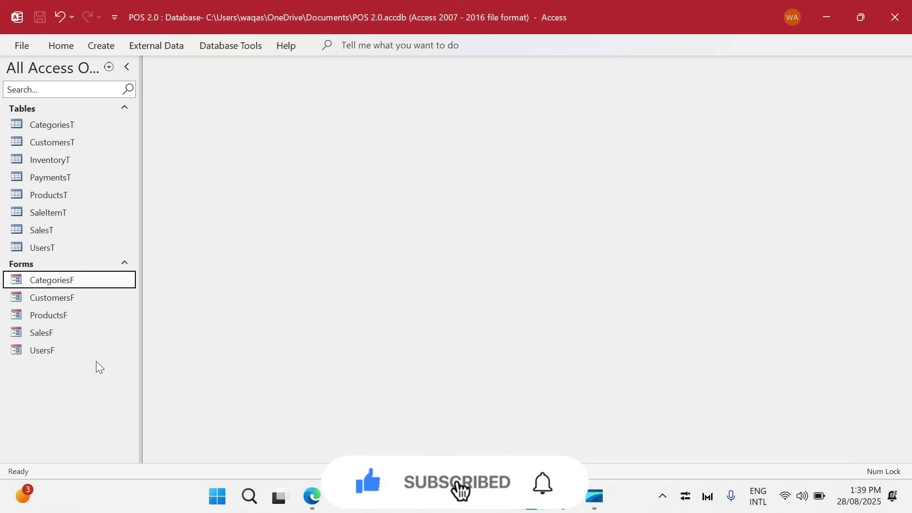
pyautogui.rightClick(82, 354)
pyautogui.click(133, 170)
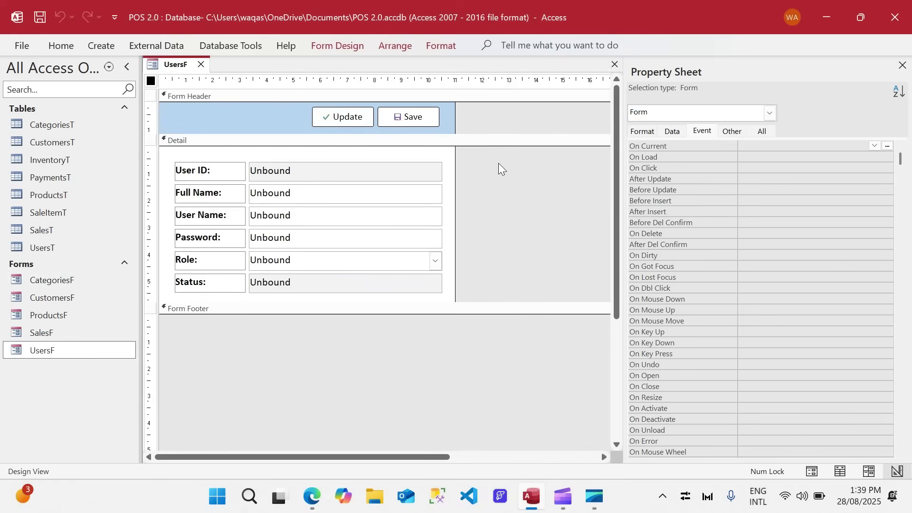
pyautogui.click(201, 64)
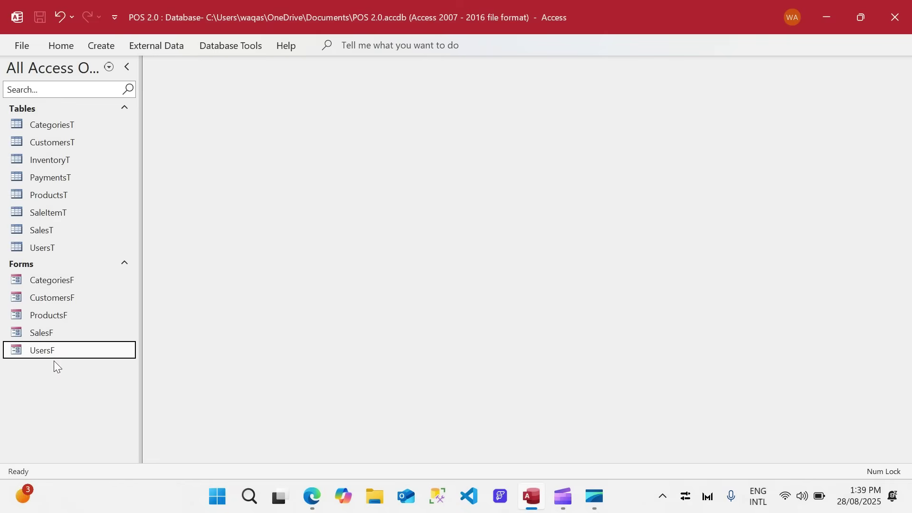
# - Open the SalesF form in Design View and delete the Category ID and Category Name fields with their labels
pyautogui.rightClick(65, 334)
pyautogui.click(115, 147)
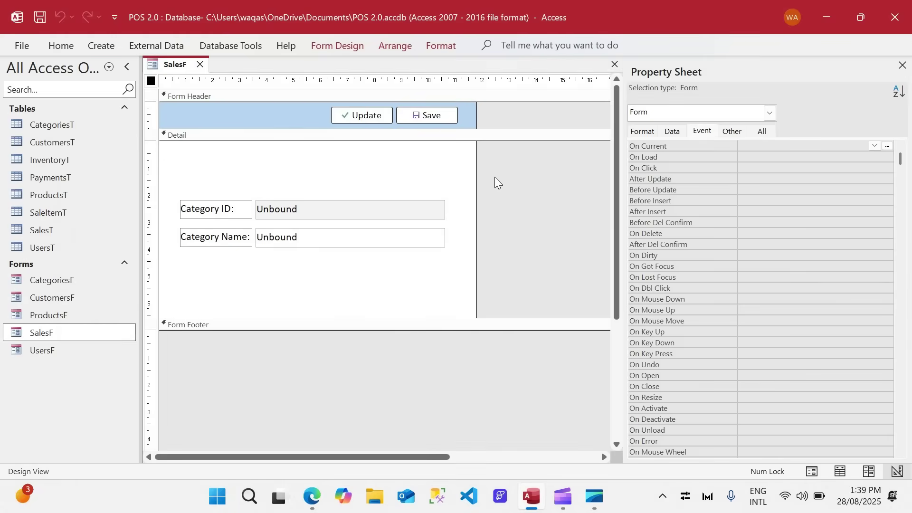
pyautogui.moveTo(503, 189); pyautogui.dragTo(209, 258)
pyautogui.press('Delete')
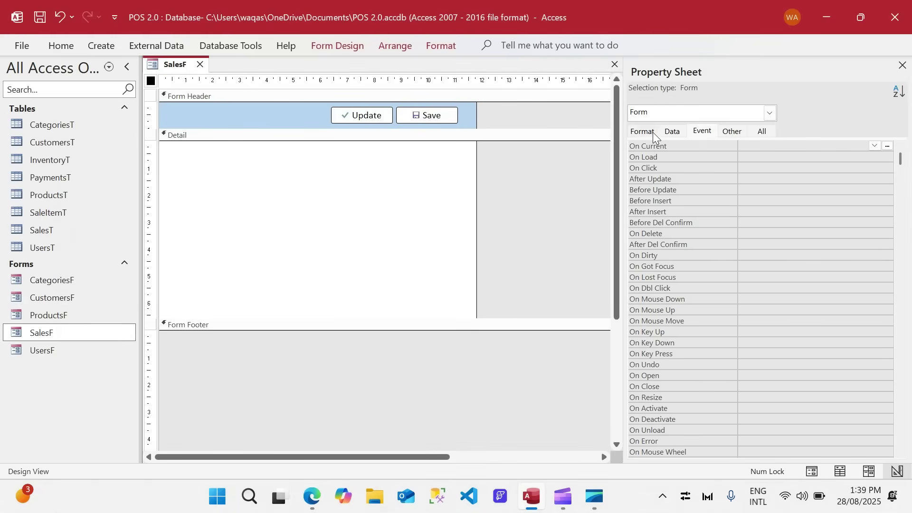
# - Close the Property Sheet and enlarge the form to about 25.5 cm wide with a Detail section about 13.8 cm high
pyautogui.click(671, 133)
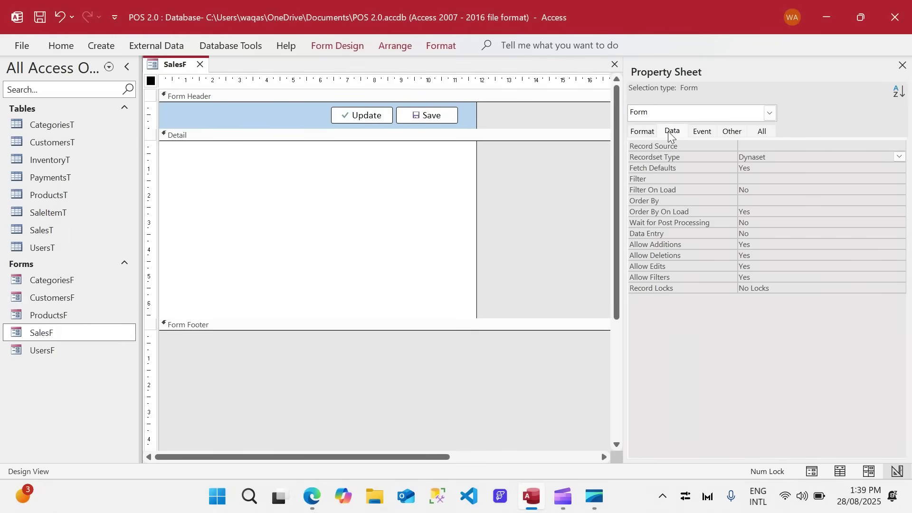
pyautogui.click(903, 65)
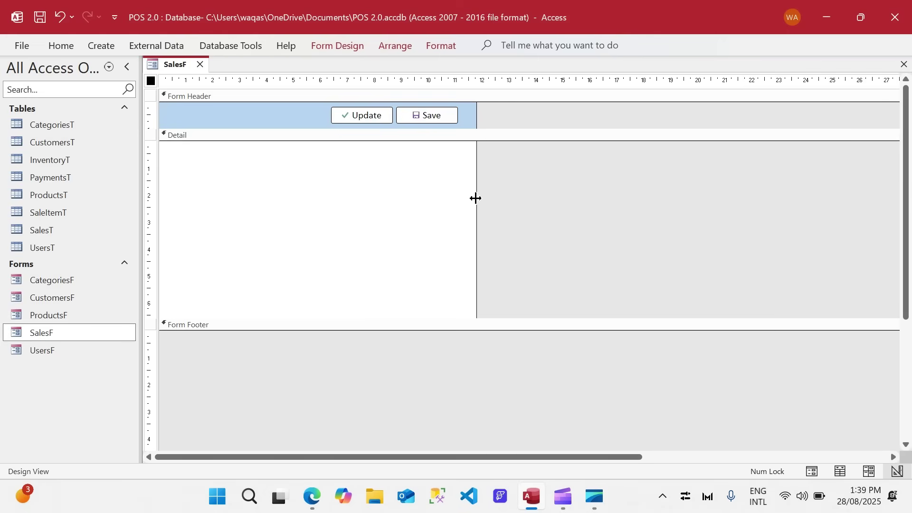
pyautogui.moveTo(475, 198); pyautogui.dragTo(846, 228)
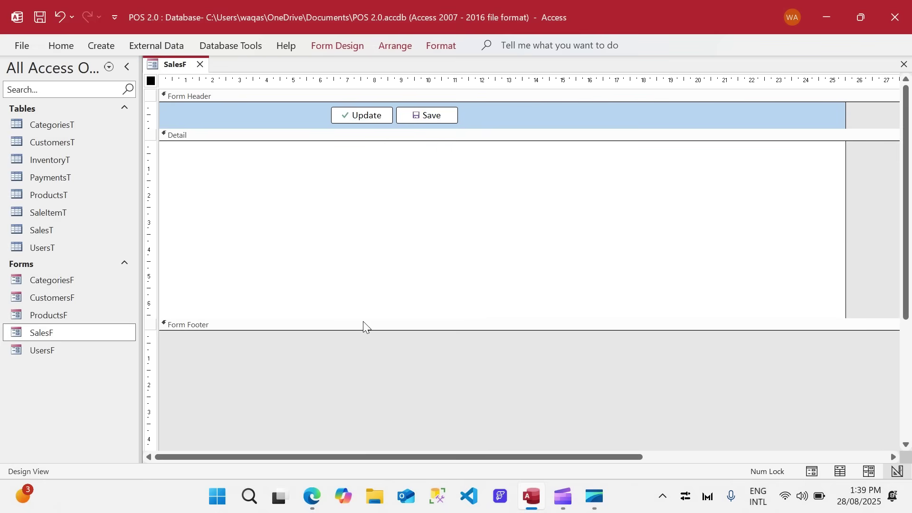
pyautogui.moveTo(364, 330); pyautogui.dragTo(358, 439)
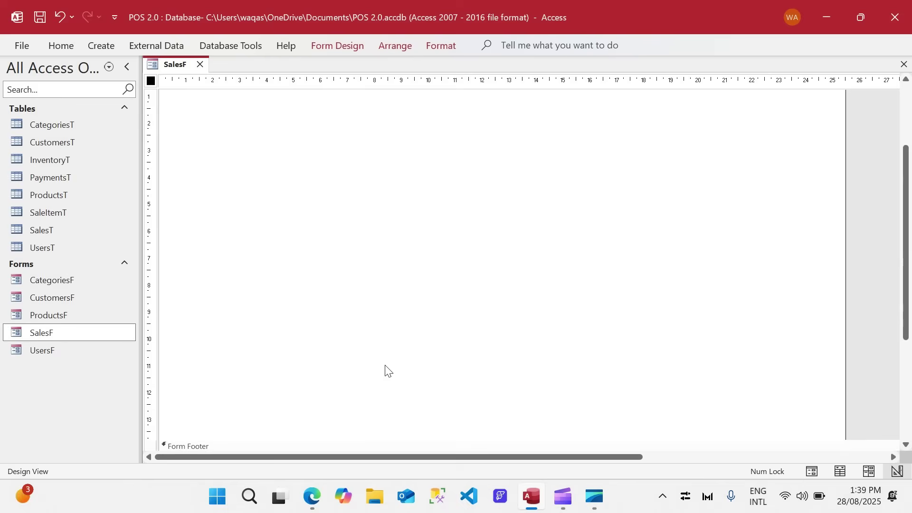
# - Move the Update and Save buttons together to the right end of the widened form header
pyautogui.scroll(5, 385, 370)
pyautogui.moveTo(294, 107); pyautogui.dragTo(523, 124)
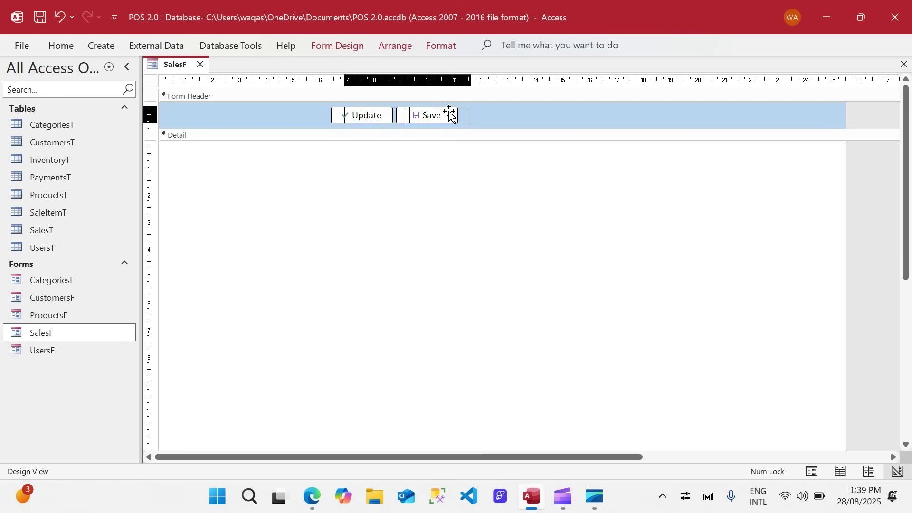
pyautogui.moveTo(450, 114); pyautogui.dragTo(808, 116)
pyautogui.click(705, 115)
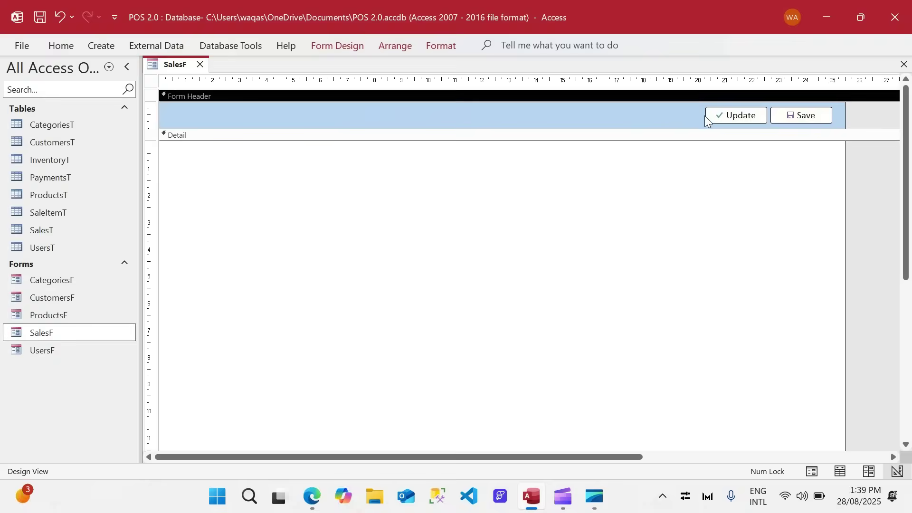
# - Open the Update button's On Click code, delete all code in the SalesF module, and close the code editor
pyautogui.rightClick(707, 116)
pyautogui.click(761, 470)
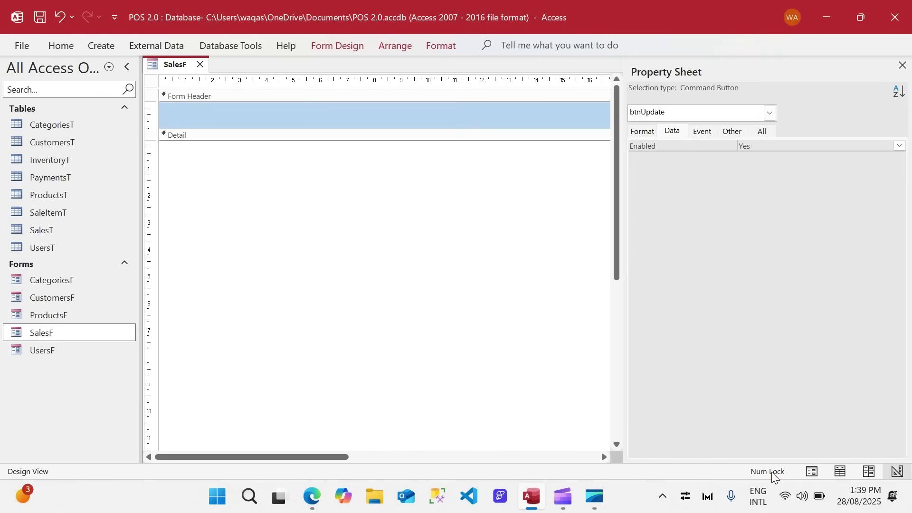
pyautogui.click(702, 131)
pyautogui.click(900, 145)
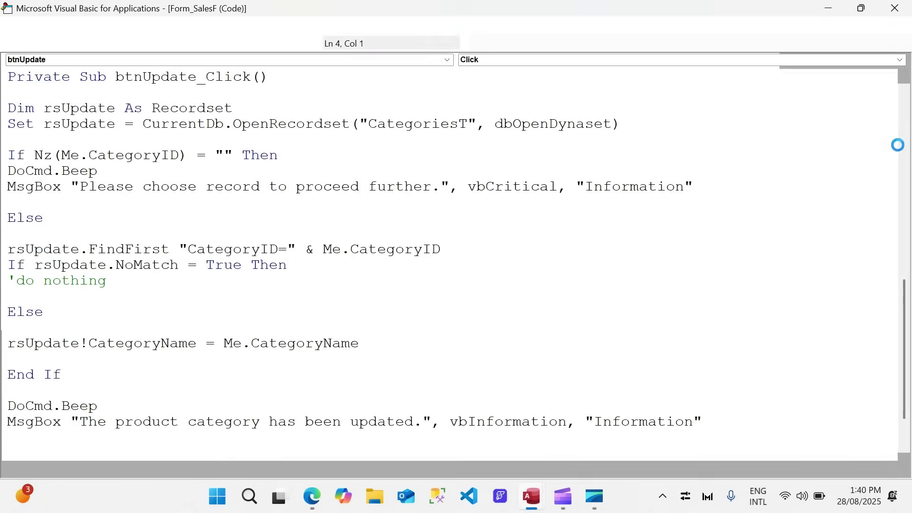
pyautogui.scroll(9, 104, 248)
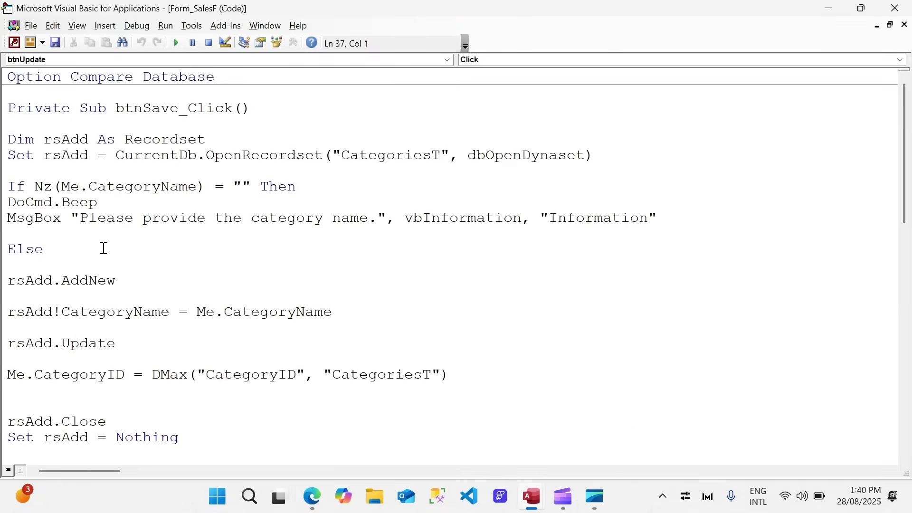
pyautogui.click(10, 129)
pyautogui.hotkey('ctrl', 'a')
pyautogui.press('Delete')
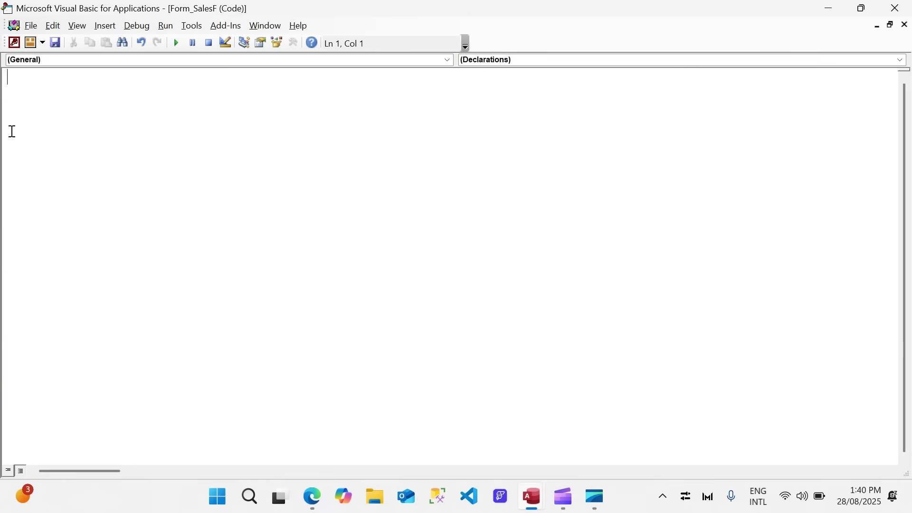
pyautogui.click(896, 8)
# - Preview the SalesF form in Form View and return to Design View
pyautogui.rightClick(180, 67)
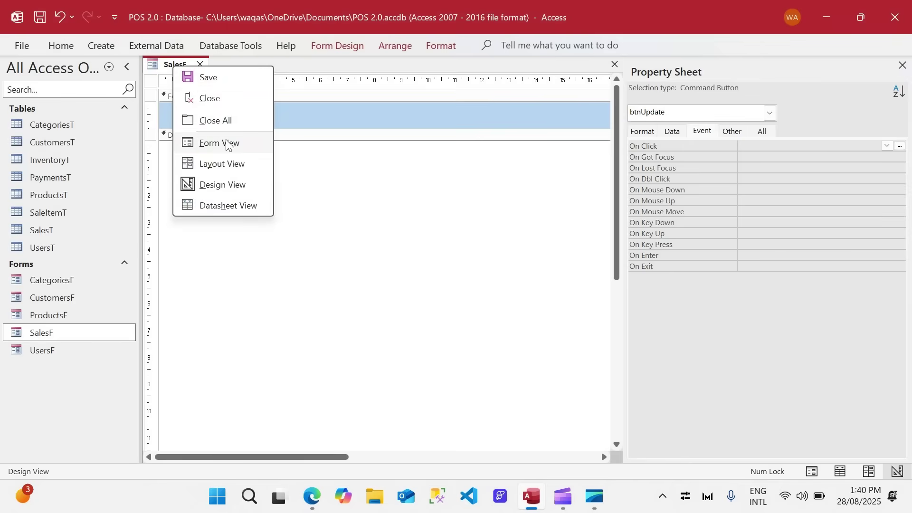
pyautogui.click(227, 143)
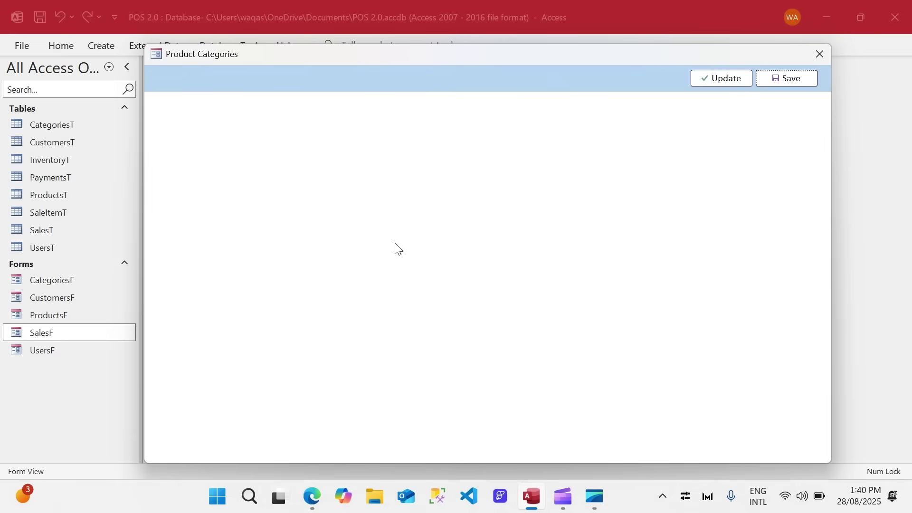
pyautogui.rightClick(373, 145)
pyautogui.click(419, 188)
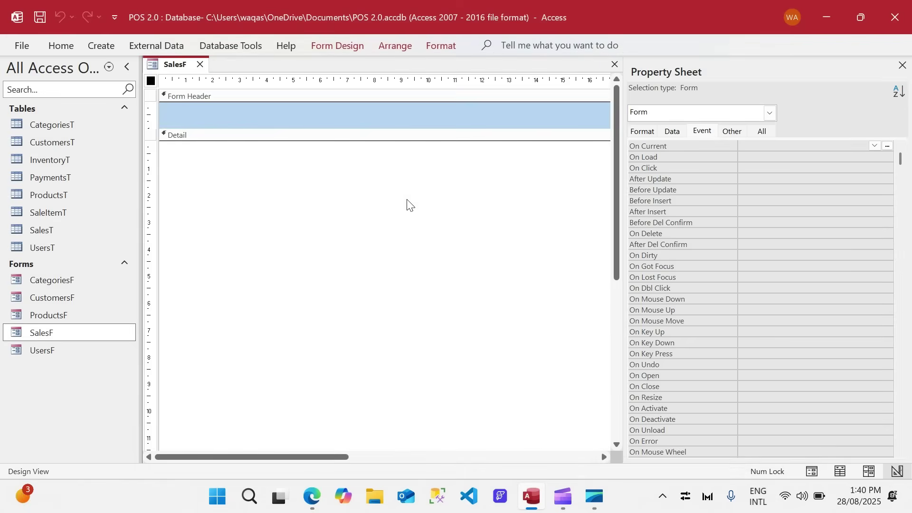
# - Extend the form to about 26 cm wide and 14.6 cm high in the Detail section, and shift both header buttons right to match
pyautogui.moveTo(393, 379); pyautogui.dragTo(395, 402)
pyautogui.moveTo(345, 458); pyautogui.dragTo(537, 457)
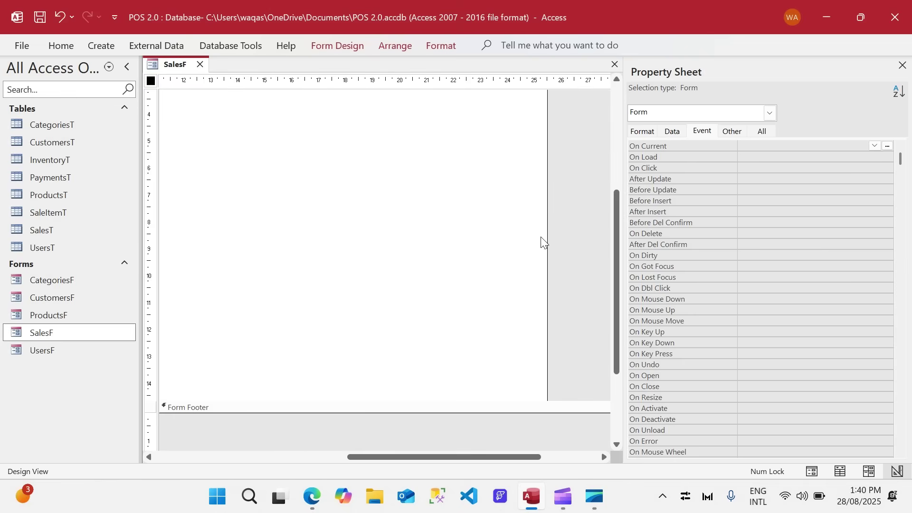
pyautogui.moveTo(547, 232)
pyautogui.mouseDown()
pyautogui.moveTo(572, 236)
pyautogui.moveTo(541, 237)
pyautogui.moveTo(562, 234)
pyautogui.mouseUp()
pyautogui.moveTo(375, 110); pyautogui.dragTo(489, 113)
pyautogui.moveTo(518, 117); pyautogui.dragTo(534, 117)
# - Preview the enlarged SalesF form in Form View, move its window higher on the screen, and close the form
pyautogui.rightClick(175, 66)
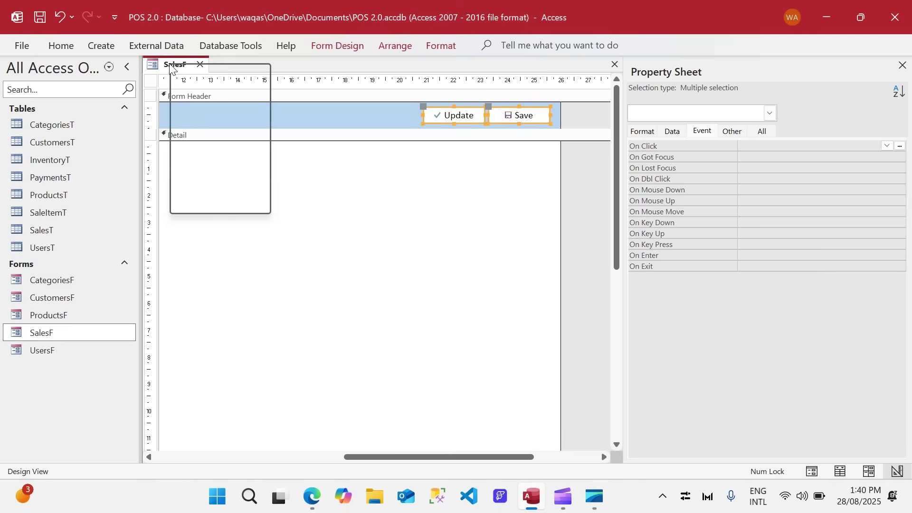
pyautogui.click(219, 139)
pyautogui.moveTo(446, 84); pyautogui.dragTo(429, 44)
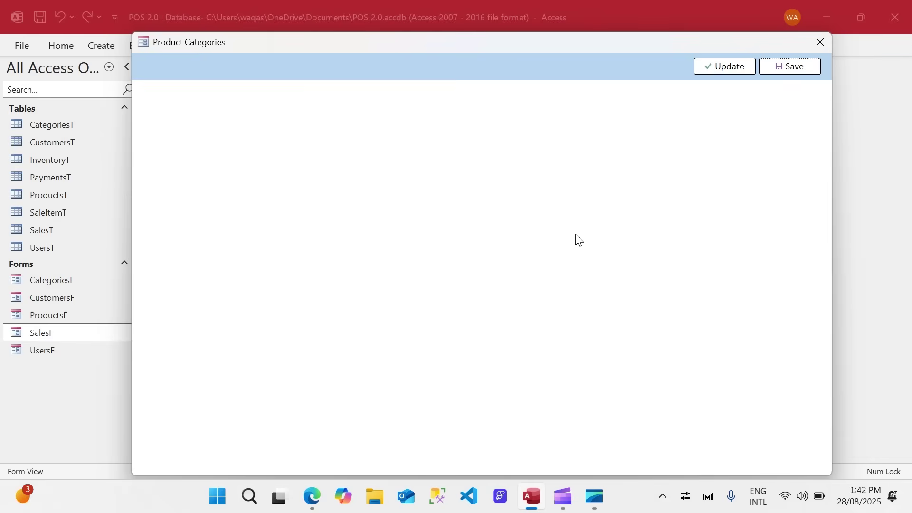
pyautogui.moveTo(520, 46); pyautogui.dragTo(518, 34)
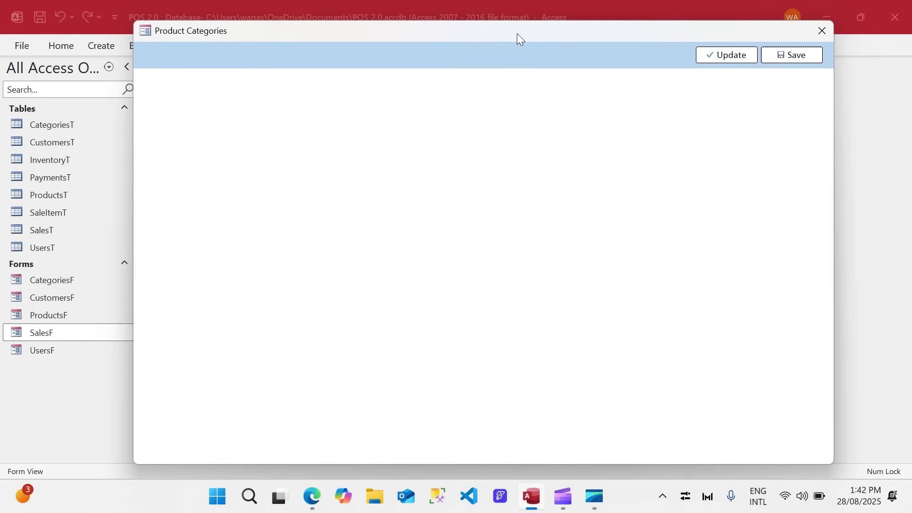
pyautogui.rightClick(517, 33)
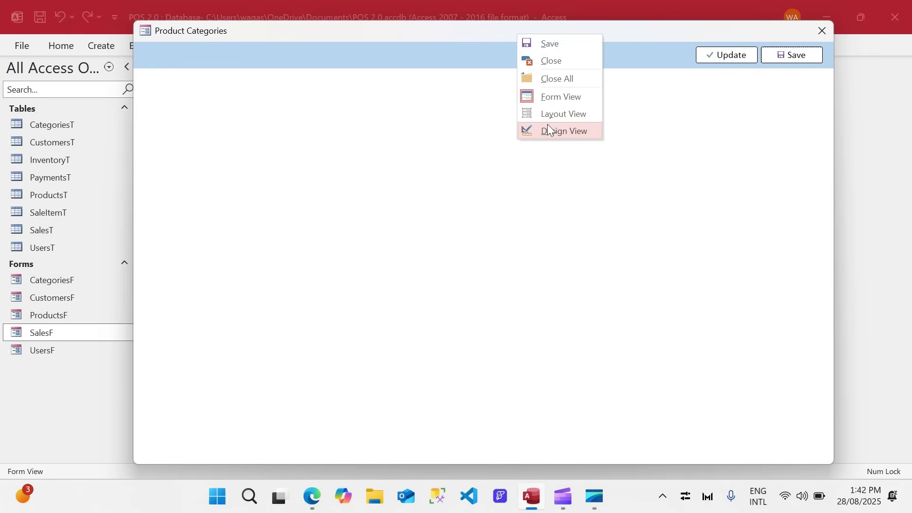
pyautogui.click(547, 61)
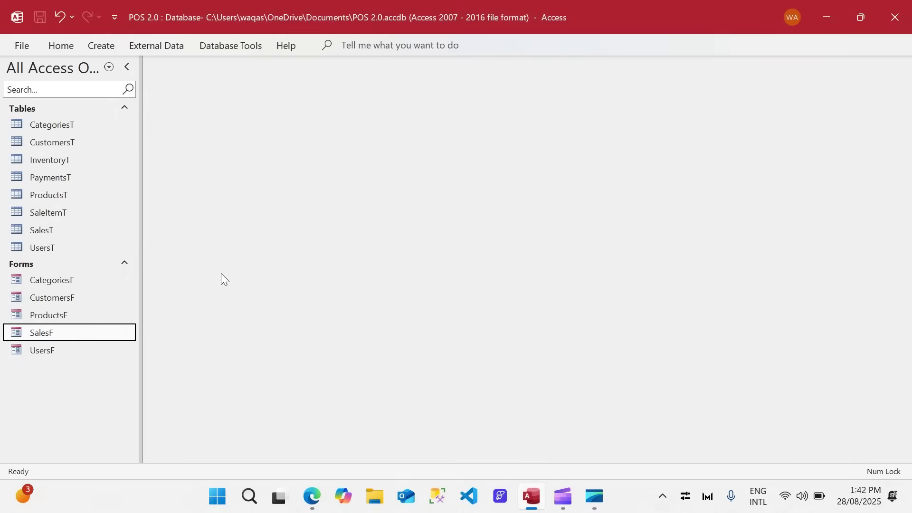
# - Open the CategoriesT table, examine its attachment field in Design View, and close the table
pyautogui.click(40, 126)
pyautogui.doubleClick(40, 128)
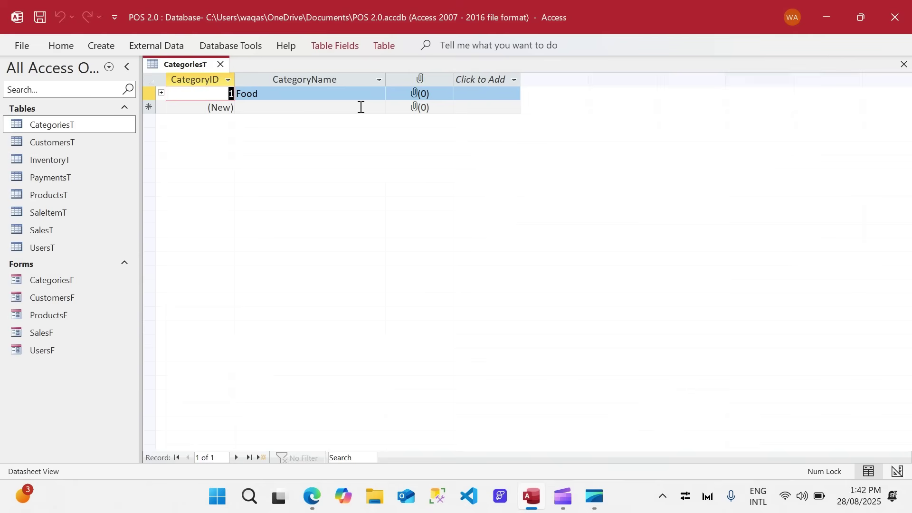
pyautogui.click(419, 76)
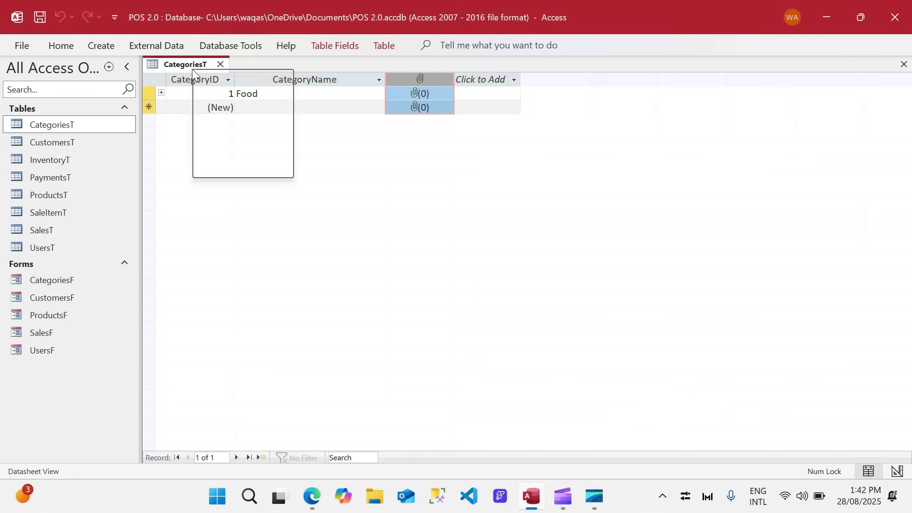
pyautogui.rightClick(192, 69)
pyautogui.click(230, 146)
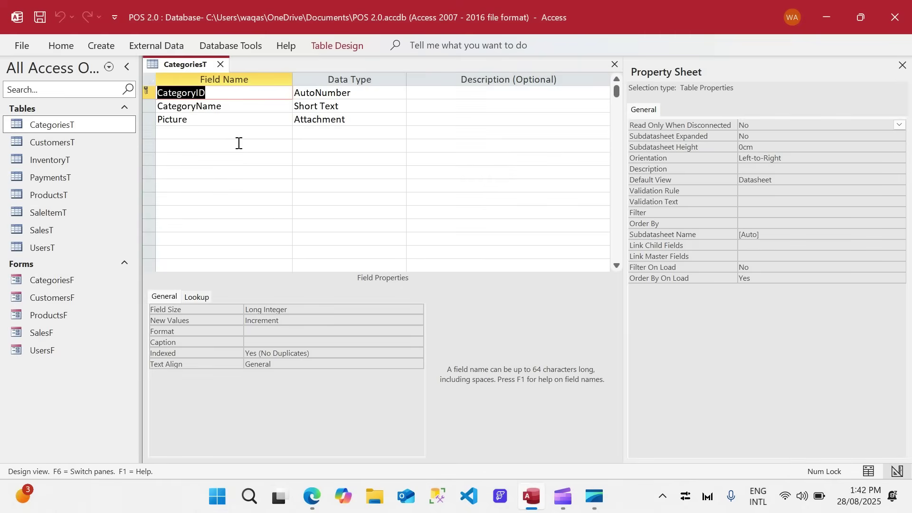
pyautogui.click(151, 120)
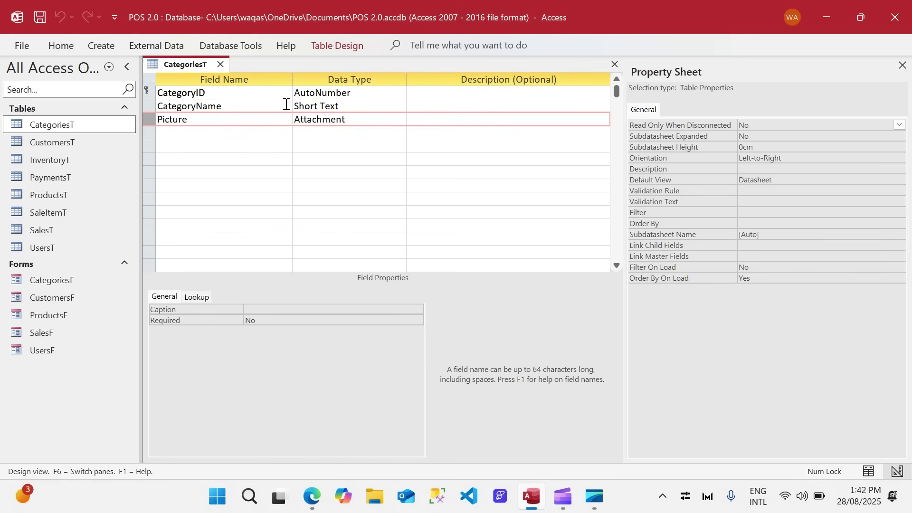
pyautogui.click(220, 65)
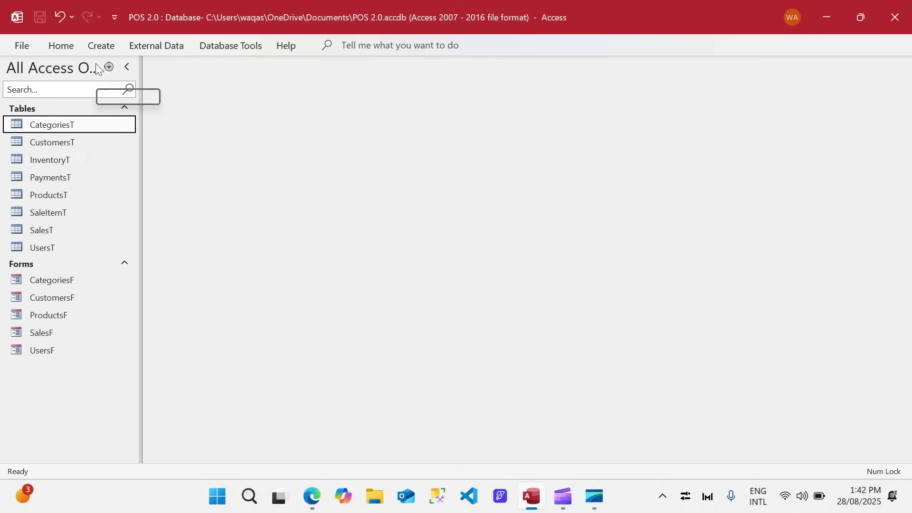
pyautogui.click(101, 45)
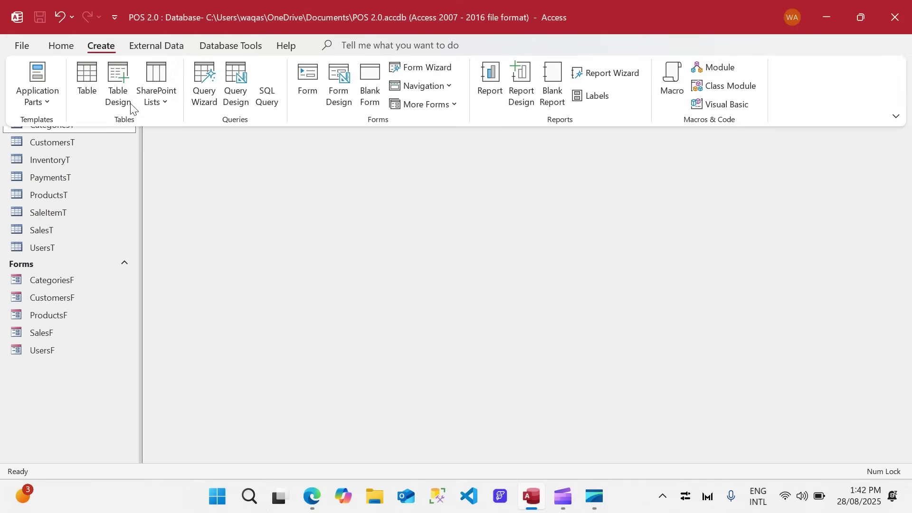
pyautogui.click(328, 102)
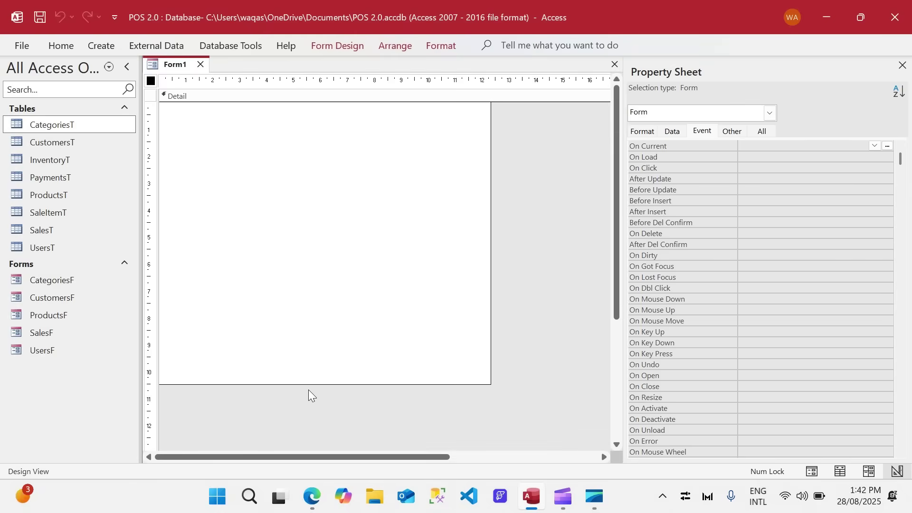
pyautogui.click(200, 65)
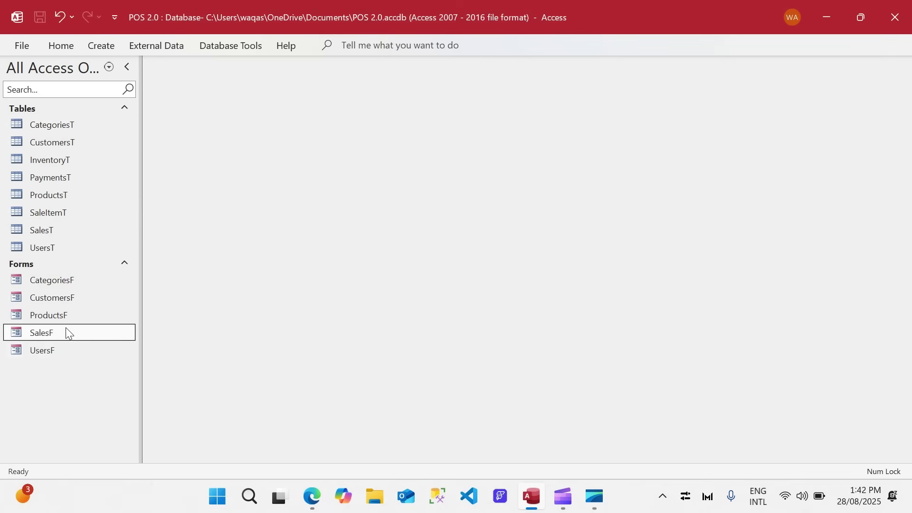
# - Duplicate the CategoriesF form under the name CategoriesListF
pyautogui.click(76, 282)
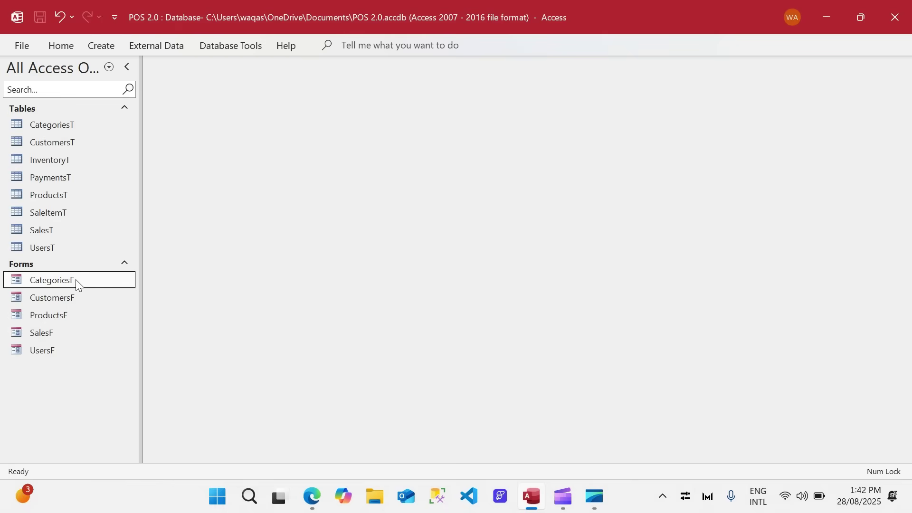
pyautogui.rightClick(78, 373)
pyautogui.click(114, 328)
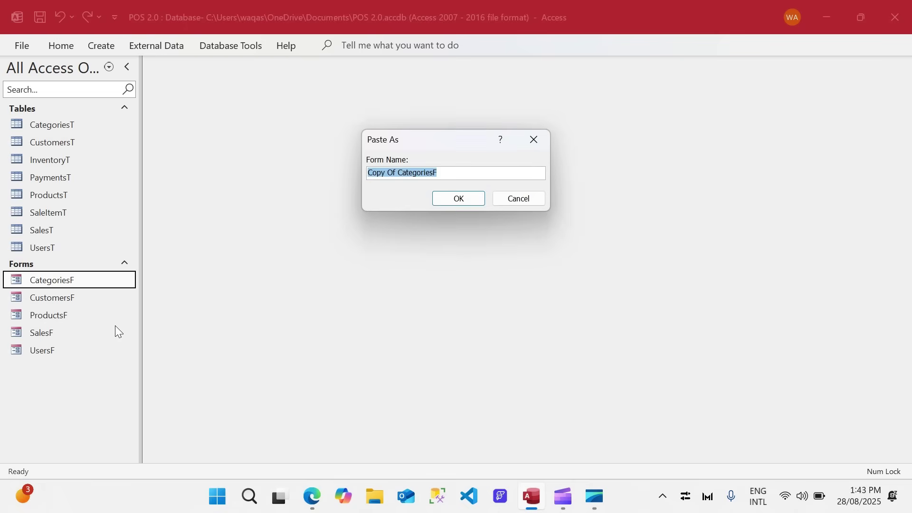
pyautogui.write('Cate')
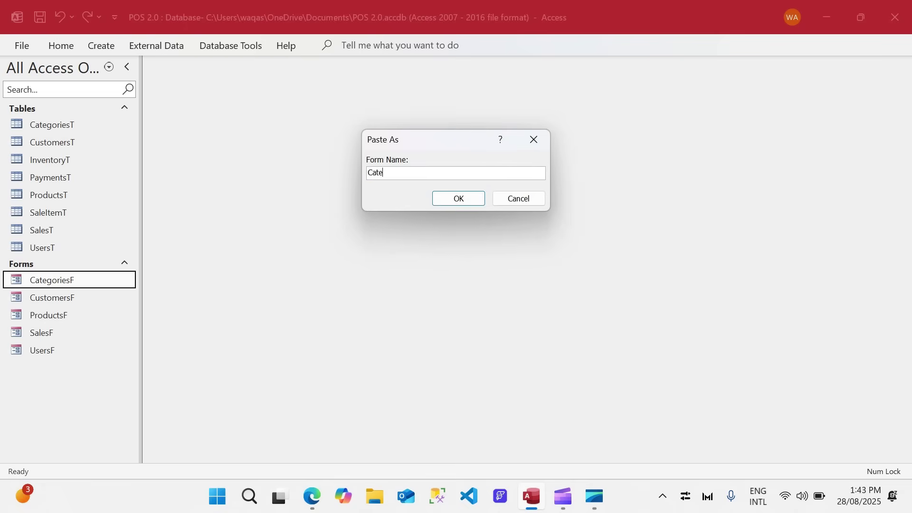
pyautogui.hotkey('ctrl', 'z')
pyautogui.click(405, 172)
pyautogui.moveTo(404, 172); pyautogui.dragTo(310, 161)
pyautogui.press('BackSpace')
pyautogui.write('ListF')
pyautogui.click(468, 201)
# - Open CategoriesListF in Design View and set the form's record source to CategoriesT
pyautogui.rightClick(76, 299)
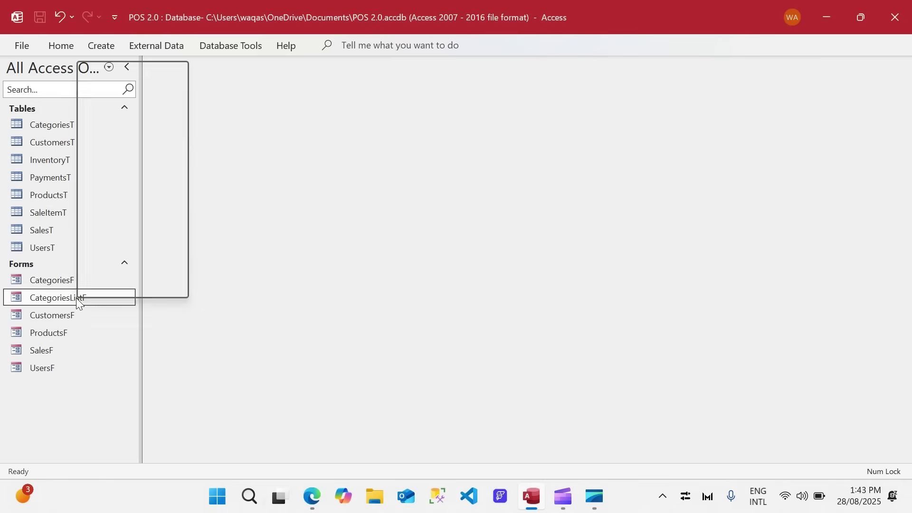
pyautogui.click(123, 118)
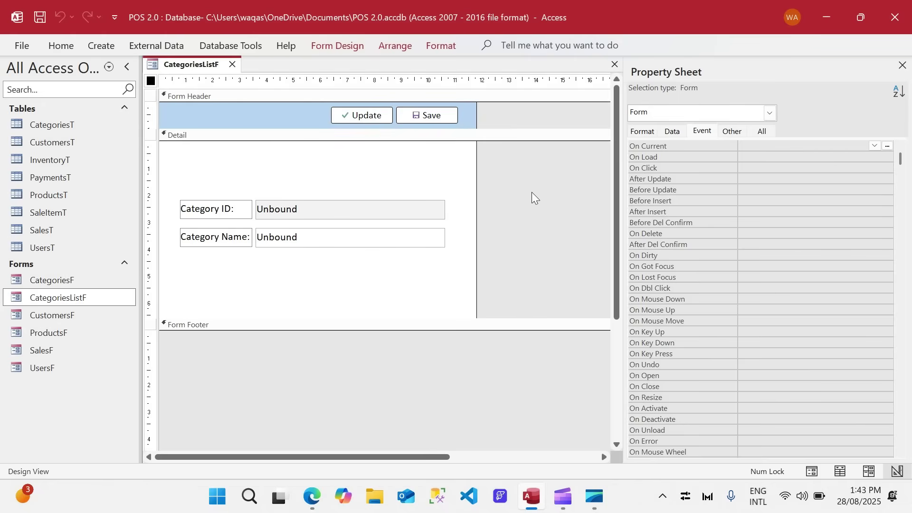
pyautogui.moveTo(532, 193); pyautogui.dragTo(171, 276)
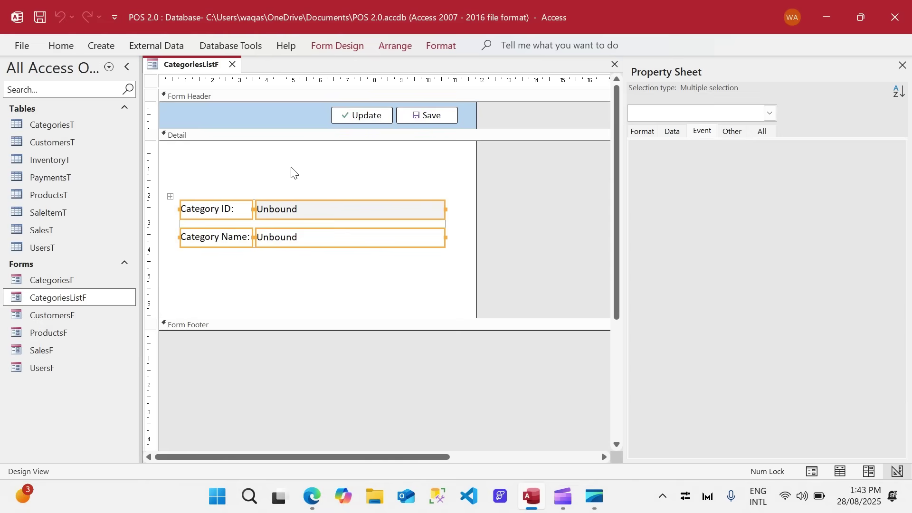
pyautogui.click(152, 79)
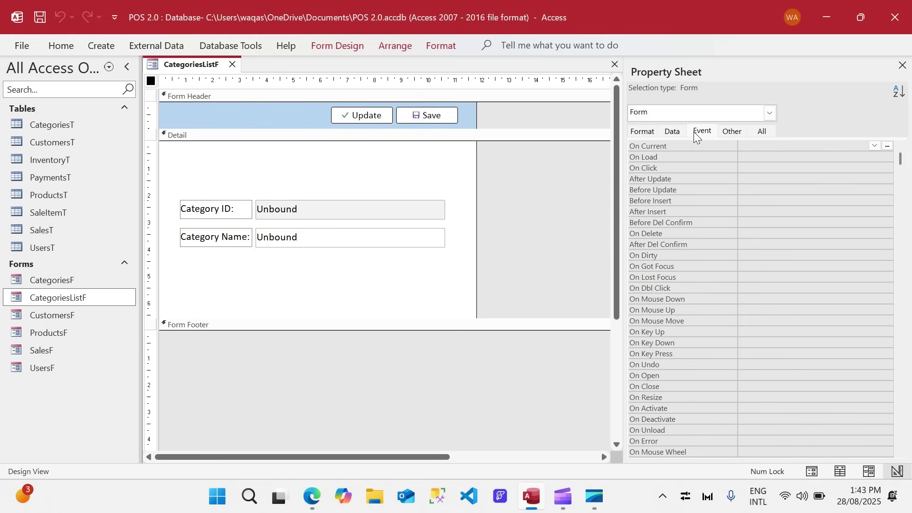
pyautogui.click(673, 131)
pyautogui.click(780, 145)
pyautogui.write('C')
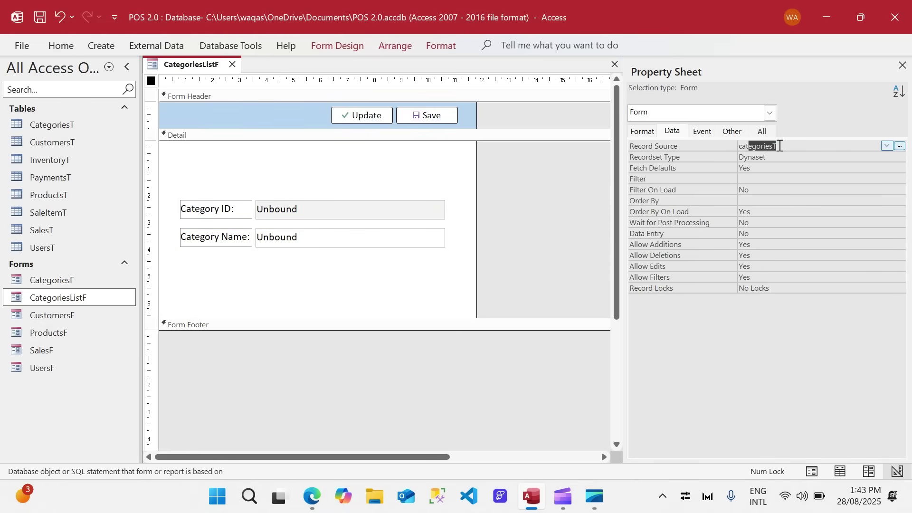
pyautogui.press('Return')
# - Add the existing Picture field to the Detail section above the Category ID row
pyautogui.click(337, 46)
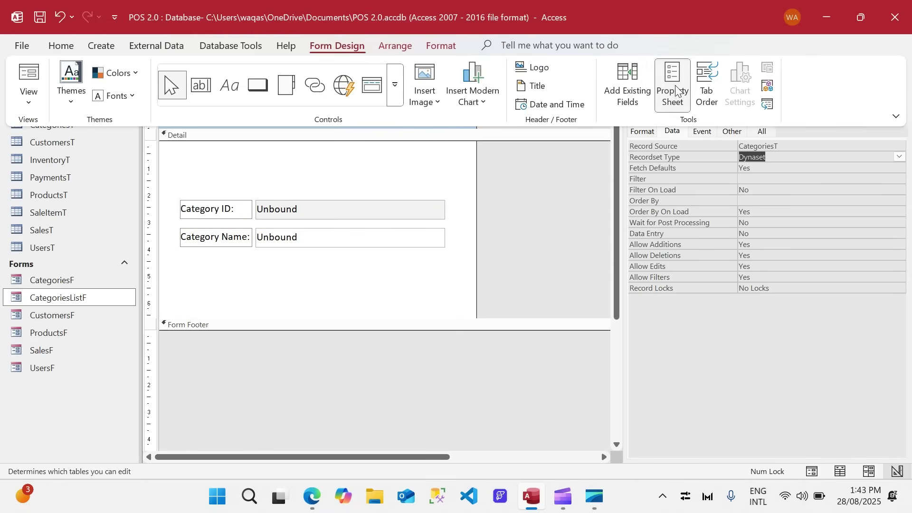
pyautogui.click(629, 90)
pyautogui.click(695, 194)
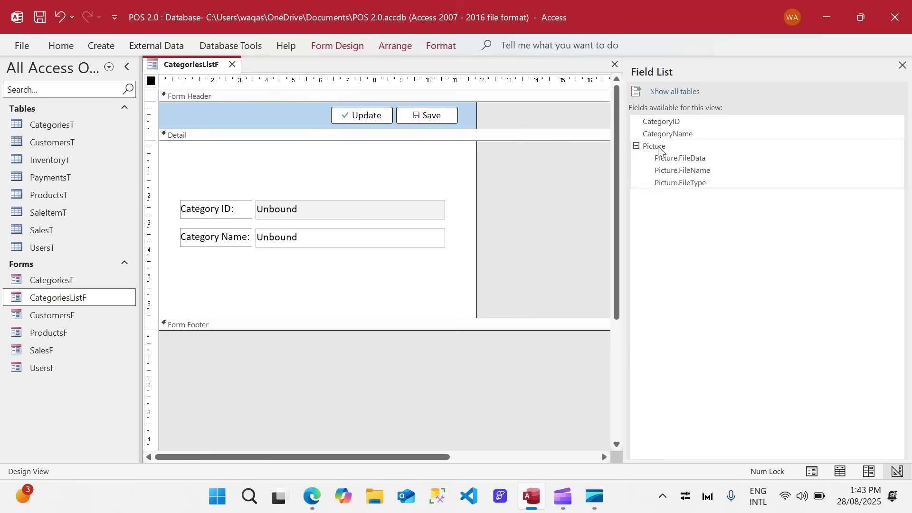
pyautogui.click(657, 147)
pyautogui.moveTo(657, 148); pyautogui.dragTo(262, 196)
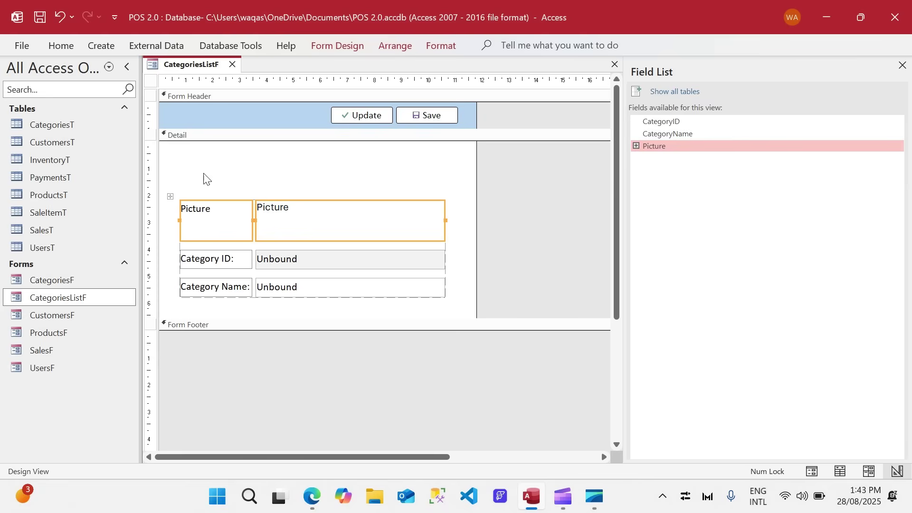
# - Remove the layout from the Detail controls and delete the Picture, Category ID and Category Name labels
pyautogui.click(170, 196)
pyautogui.rightClick(276, 209)
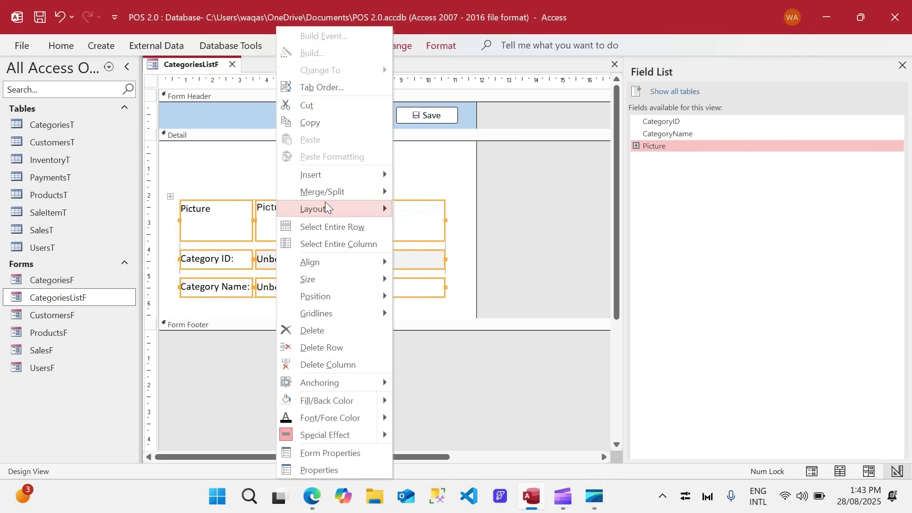
pyautogui.moveTo(326, 206)
pyautogui.click(452, 245)
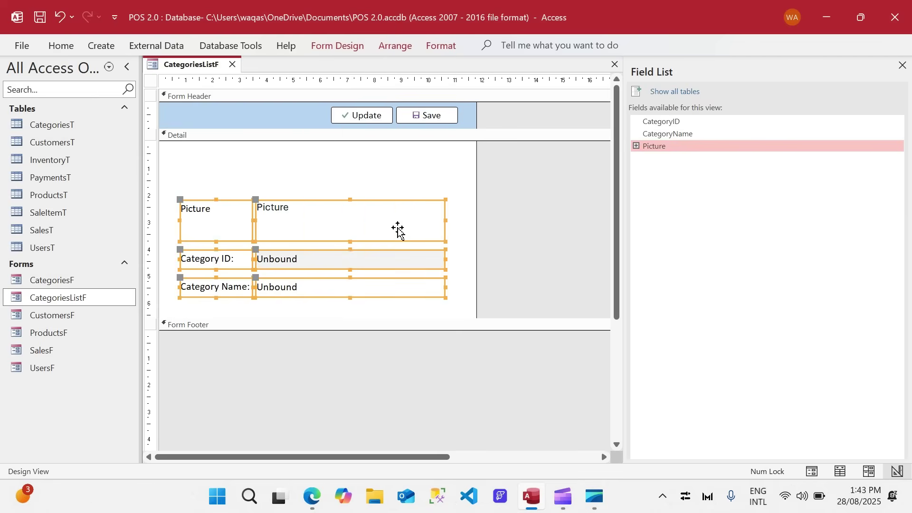
pyautogui.click(167, 174)
pyautogui.click(203, 223)
pyautogui.press('Delete')
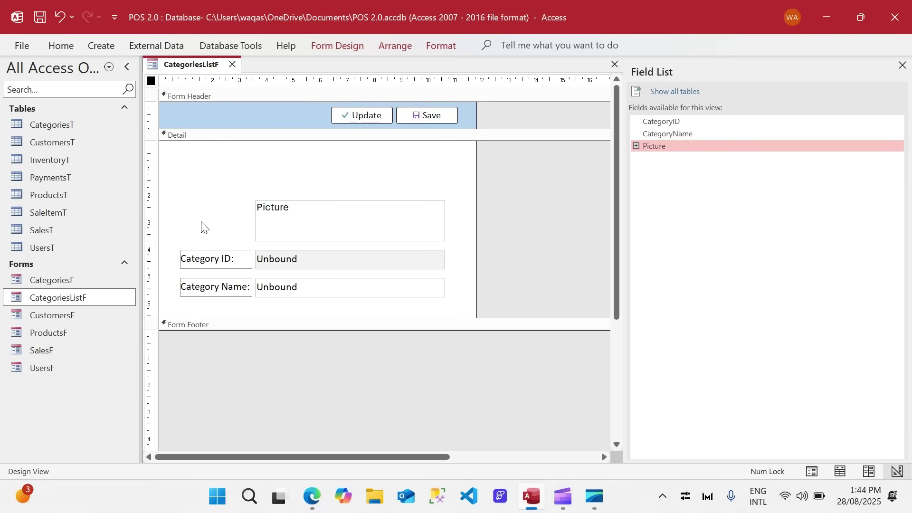
pyautogui.moveTo(224, 242); pyautogui.dragTo(223, 297)
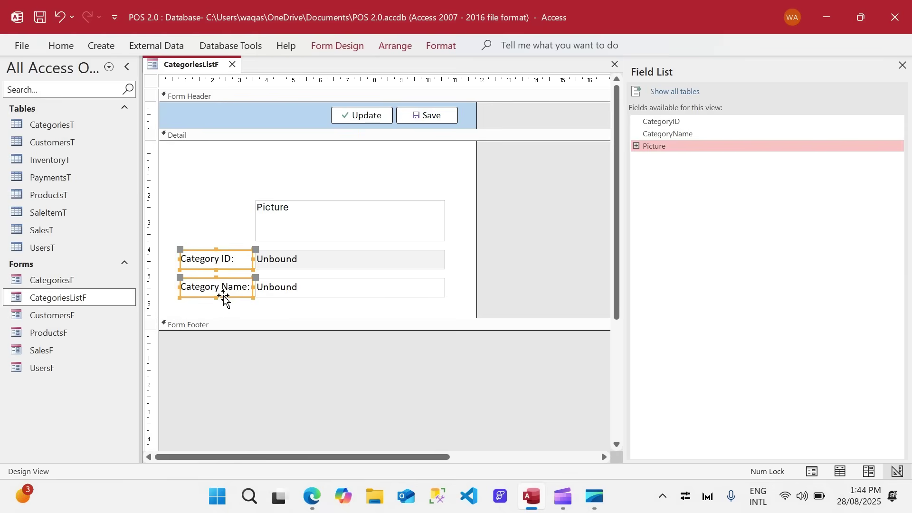
pyautogui.press('Delete')
# - Move the Picture control near the top of the Detail section and resize it to about 3.8 cm wide by 3.4 cm high
pyautogui.moveTo(319, 224); pyautogui.dragTo(261, 175)
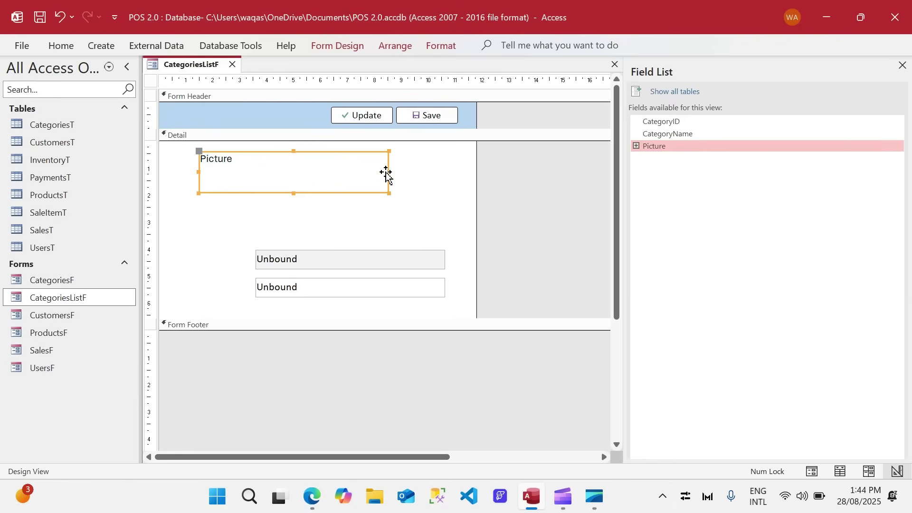
pyautogui.moveTo(390, 174); pyautogui.dragTo(294, 173)
pyautogui.moveTo(246, 194); pyautogui.dragTo(247, 243)
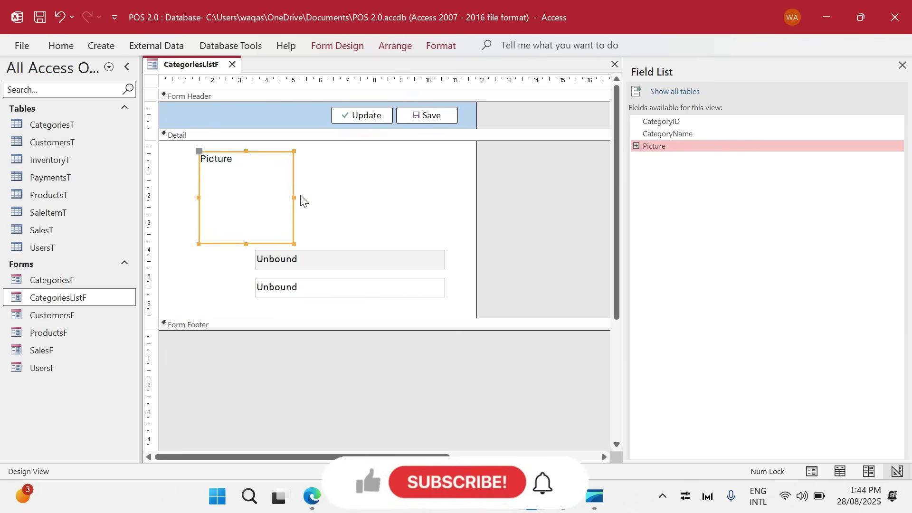
pyautogui.moveTo(292, 197)
pyautogui.mouseDown()
pyautogui.moveTo(322, 198)
pyautogui.moveTo(302, 198)
pyautogui.mouseUp()
# - Set the CategoryID text box's Visible property to No
pyautogui.moveTo(443, 233); pyautogui.dragTo(415, 288)
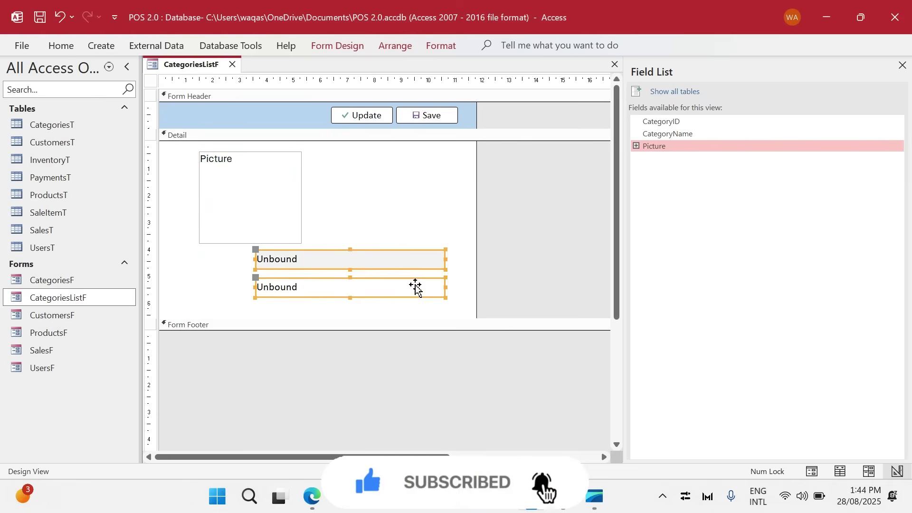
pyautogui.click(424, 241)
pyautogui.click(423, 255)
pyautogui.click(337, 46)
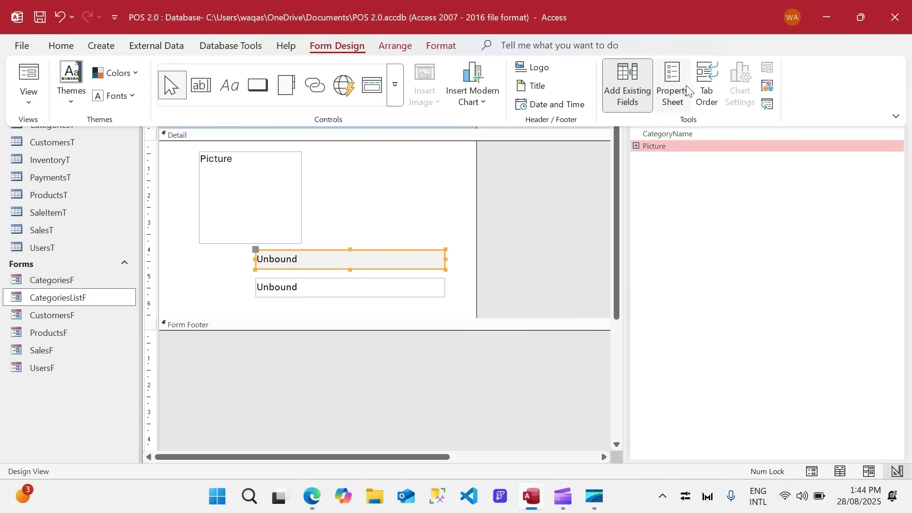
pyautogui.click(667, 95)
pyautogui.click(677, 132)
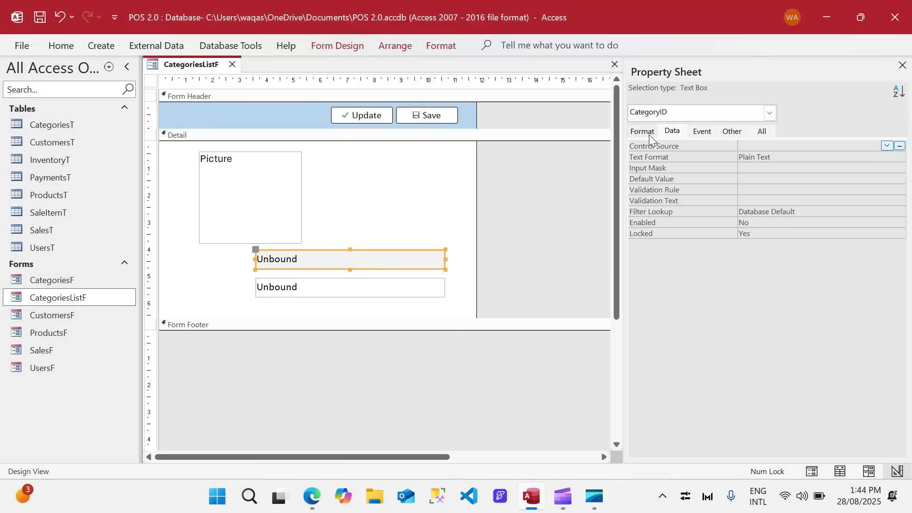
pyautogui.doubleClick(763, 223)
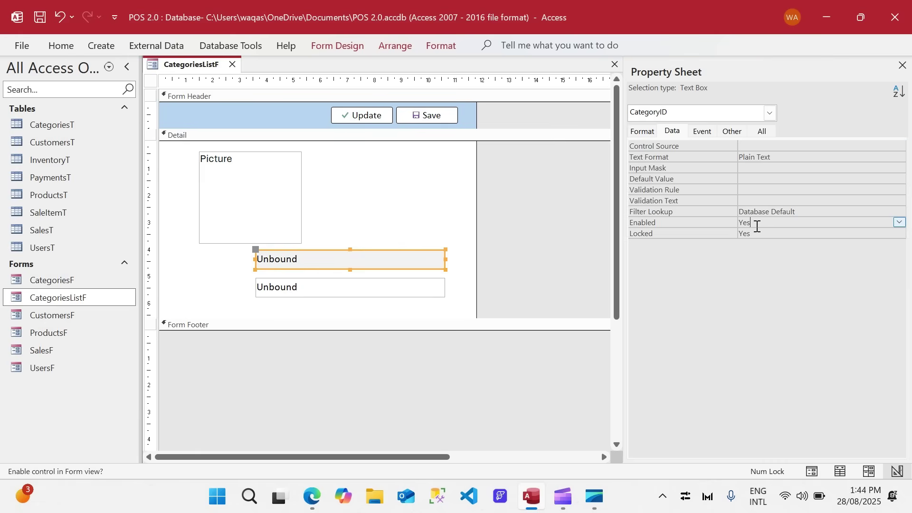
pyautogui.doubleClick(757, 223)
pyautogui.click(647, 131)
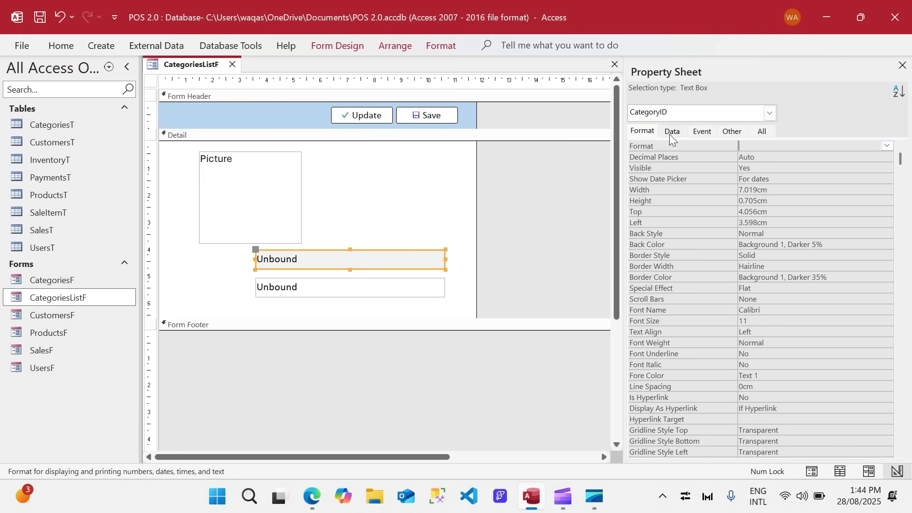
pyautogui.doubleClick(761, 165)
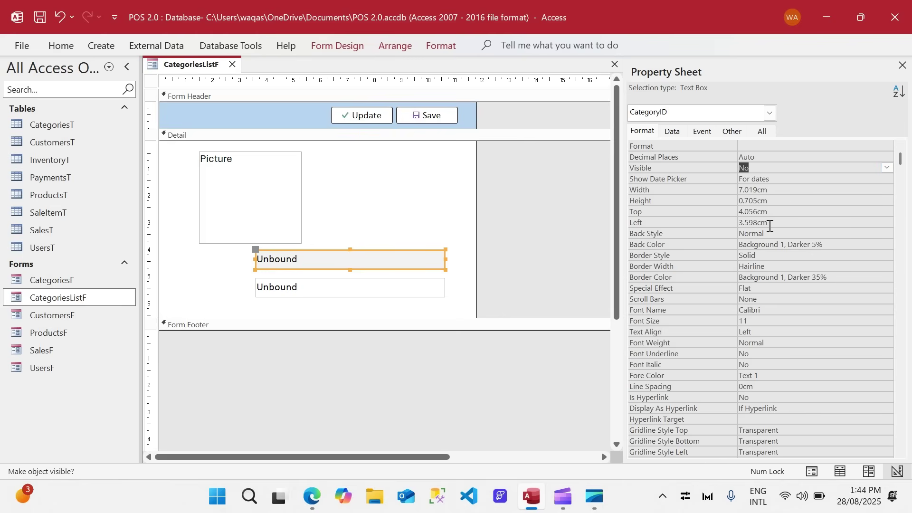
# - Set the CategoryID text box's height to 0 cm and place it just above the Picture control, matching its width
pyautogui.click(660, 201)
pyautogui.write('0')
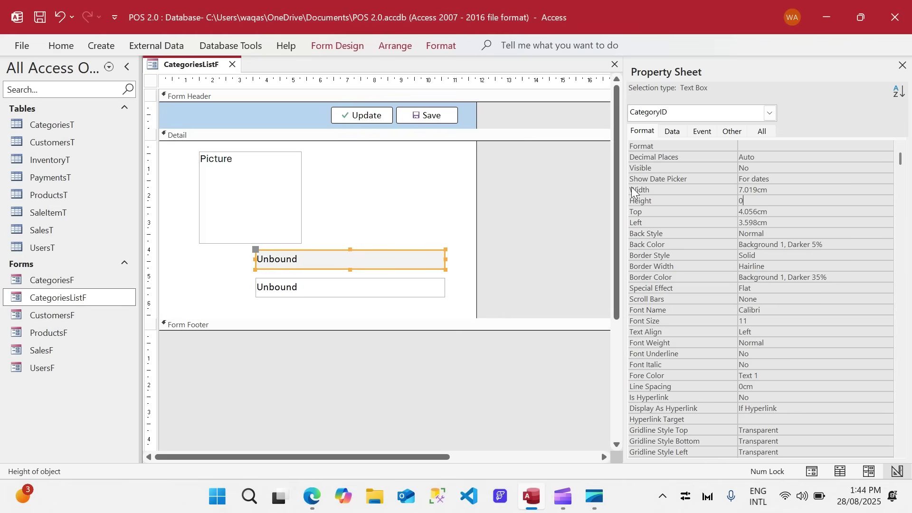
pyautogui.press('Return')
pyautogui.click(420, 250)
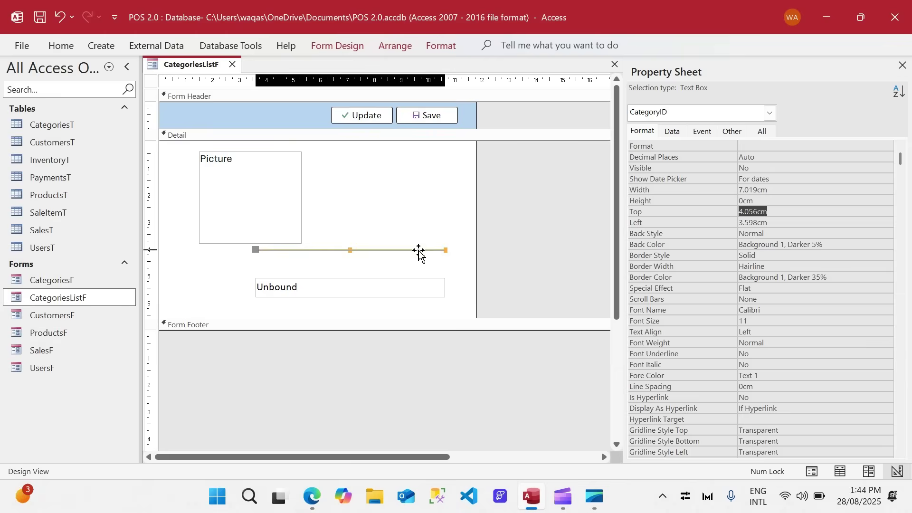
pyautogui.moveTo(419, 250); pyautogui.dragTo(299, 147)
pyautogui.click(369, 233)
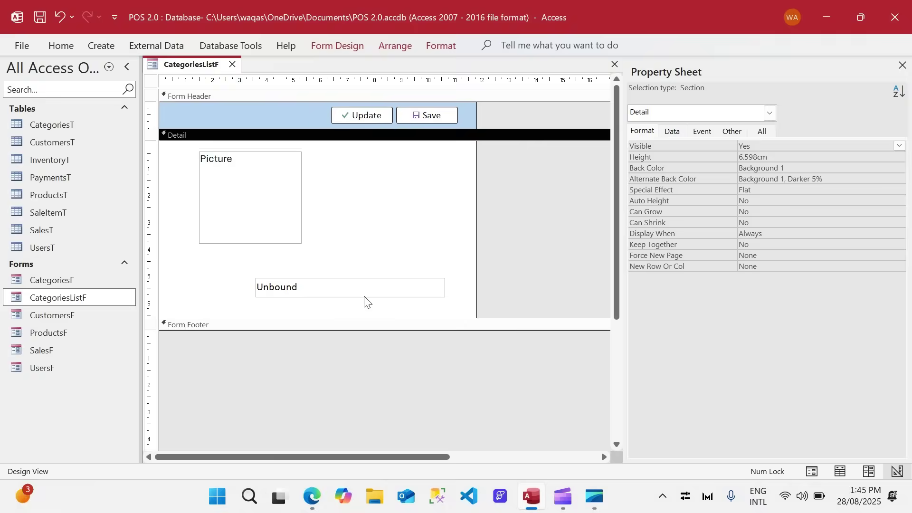
# - Place the CategoryName text box directly beneath the Picture control, and enlarge Picture so both are about 4.6 cm wide
pyautogui.moveTo(364, 295); pyautogui.dragTo(309, 261)
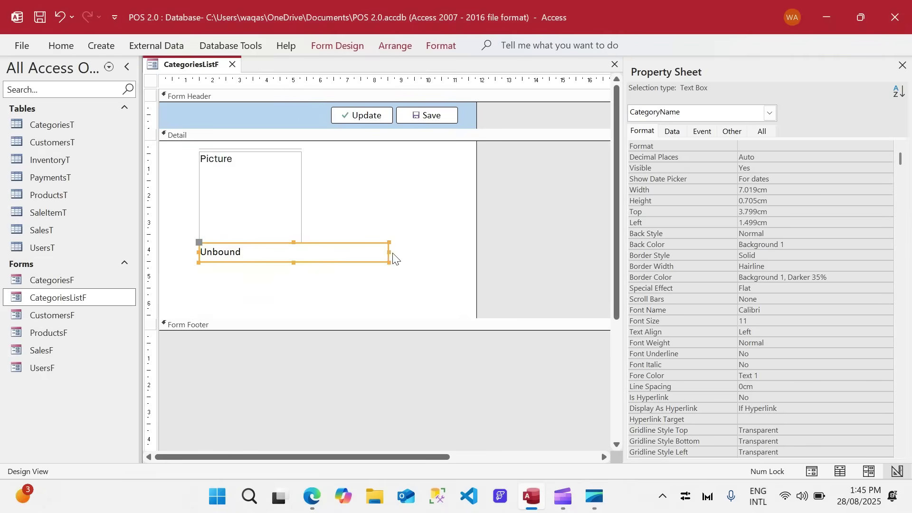
pyautogui.moveTo(390, 253); pyautogui.dragTo(303, 244)
pyautogui.moveTo(289, 263); pyautogui.dragTo(288, 287)
pyautogui.click(299, 216)
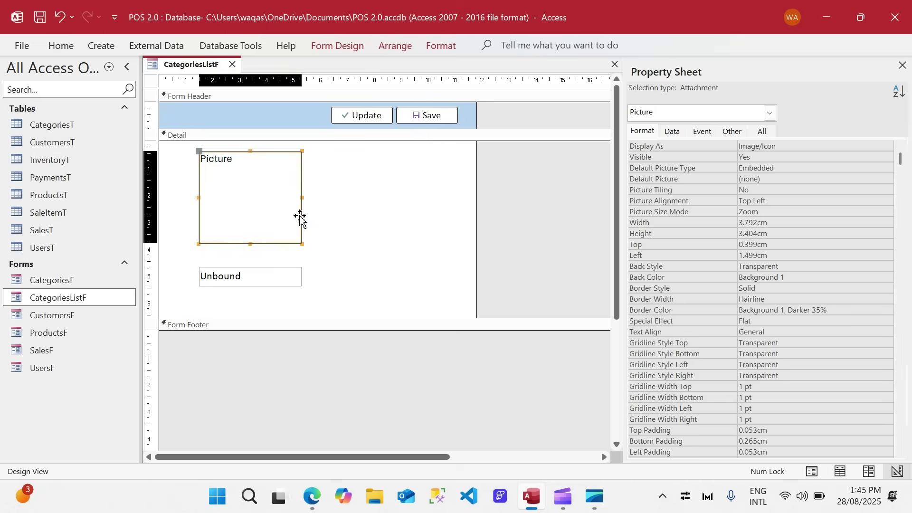
pyautogui.moveTo(303, 243); pyautogui.dragTo(302, 271)
pyautogui.moveTo(319, 270); pyautogui.dragTo(323, 269)
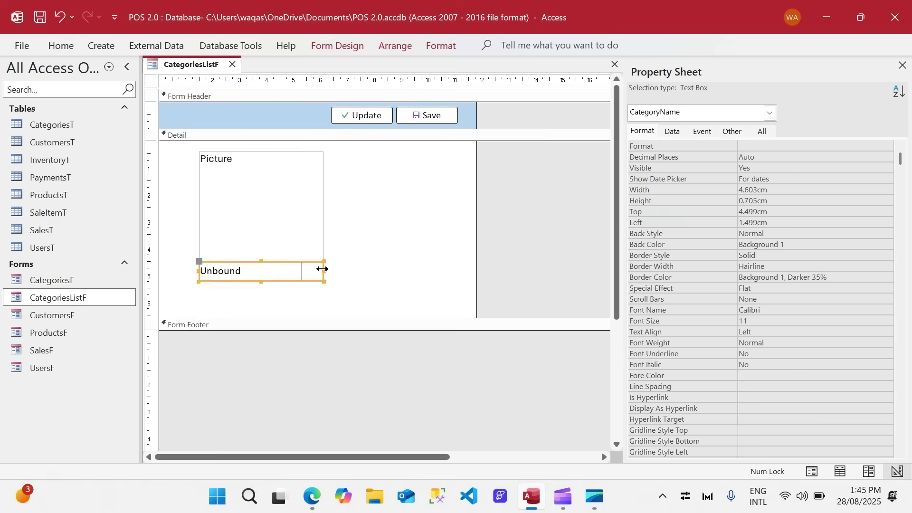
pyautogui.click(379, 223)
# - Open the Save button's On Click event procedure, delete all code from the form's module, and close the code editor
pyautogui.moveTo(488, 115); pyautogui.dragTo(331, 94)
pyautogui.click(434, 117)
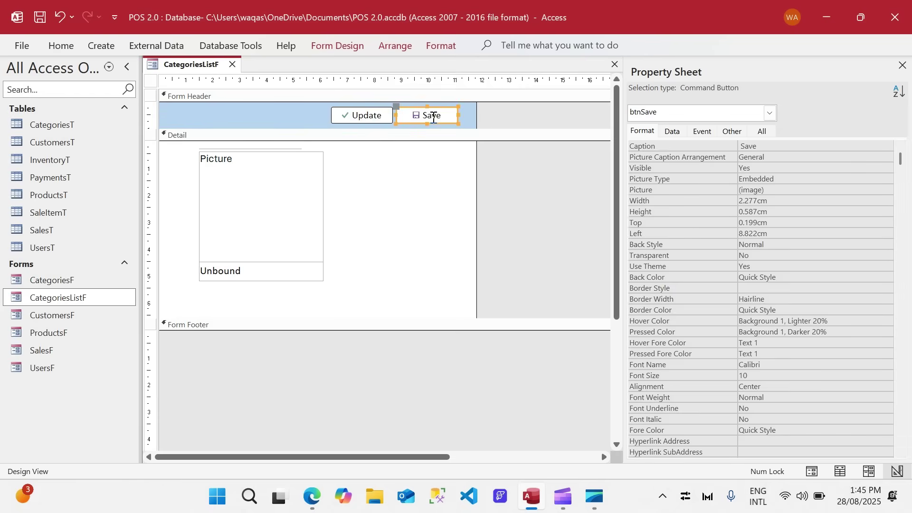
pyautogui.click(704, 132)
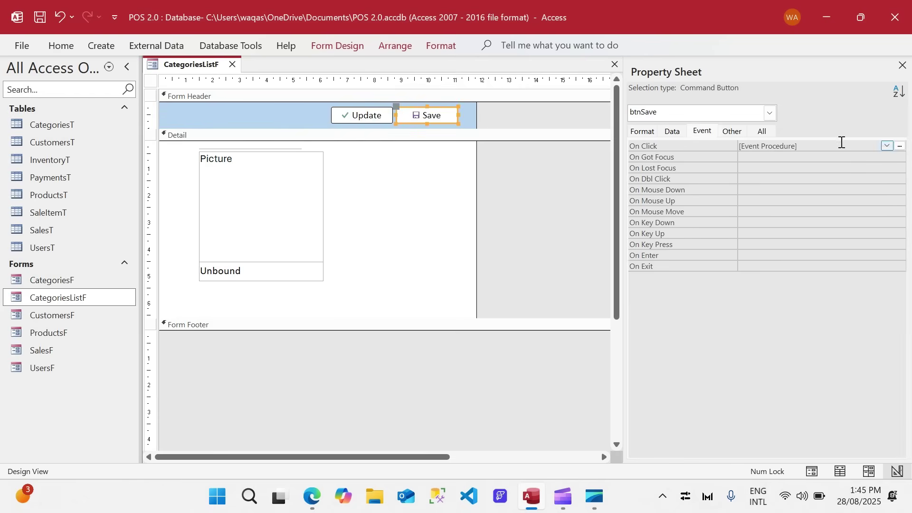
pyautogui.click(900, 146)
pyautogui.click(113, 413)
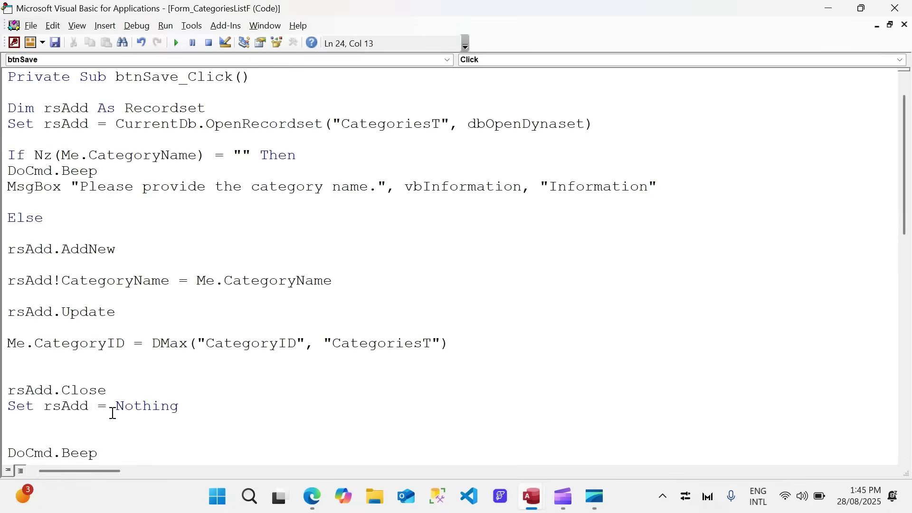
pyautogui.write('A')
pyautogui.hotkey('ctrl', 'a')
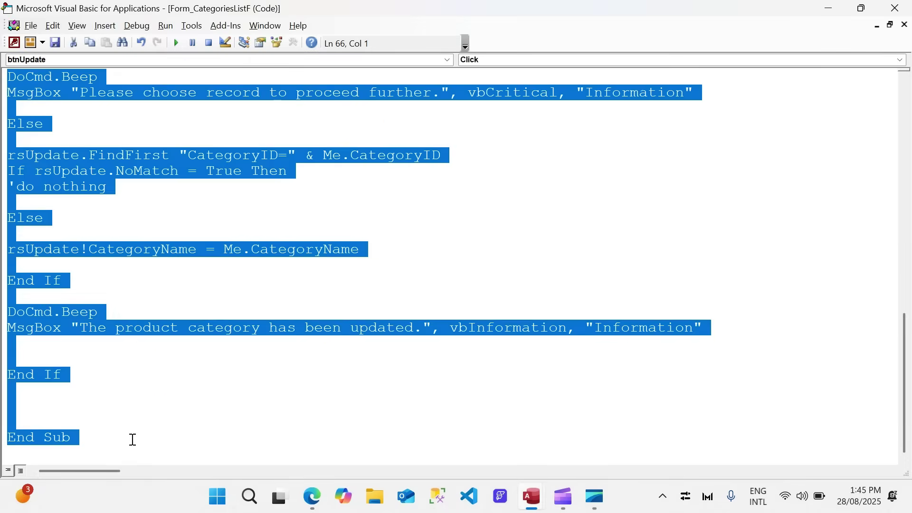
pyautogui.press('Delete')
pyautogui.click(896, 8)
# - Try the Save button over the CategoryName text box at a matching width, and delete the button
pyautogui.click(483, 120)
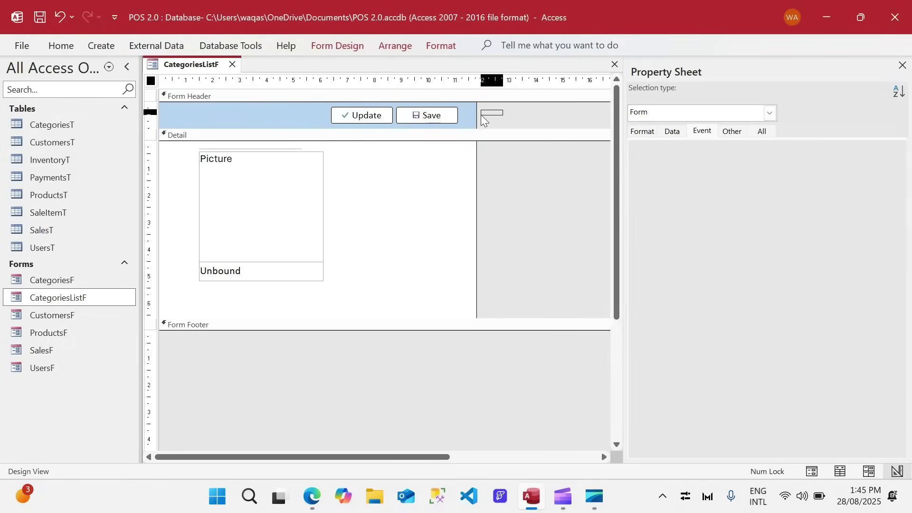
pyautogui.moveTo(482, 116); pyautogui.dragTo(366, 118)
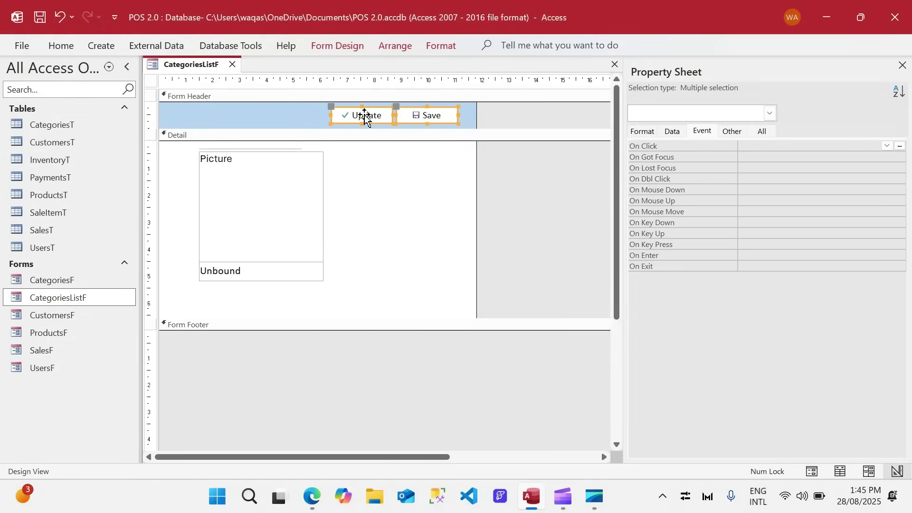
pyautogui.click(373, 157)
pyautogui.moveTo(408, 113); pyautogui.dragTo(326, 272)
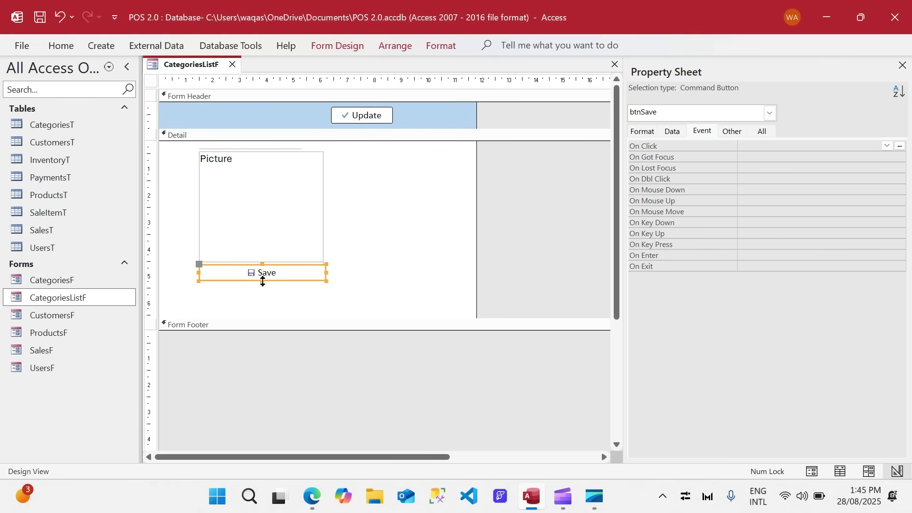
pyautogui.press('Delete')
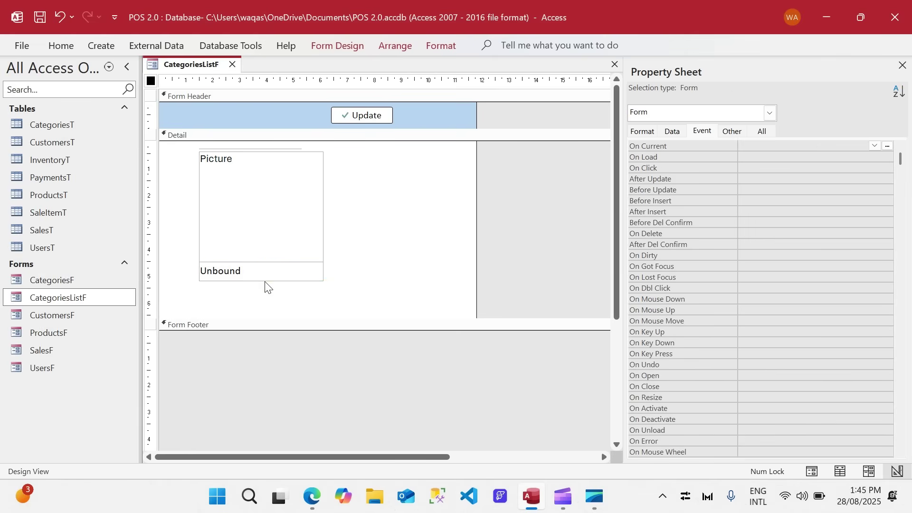
# - Delete the Update button from the form header and the hidden CategoryID text box above the Picture control
pyautogui.click(265, 275)
pyautogui.click(381, 119)
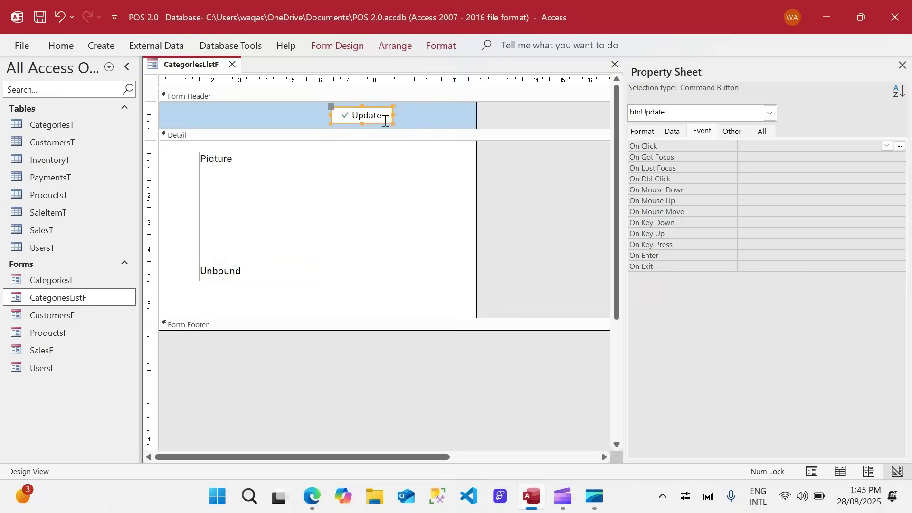
pyautogui.press('Delete')
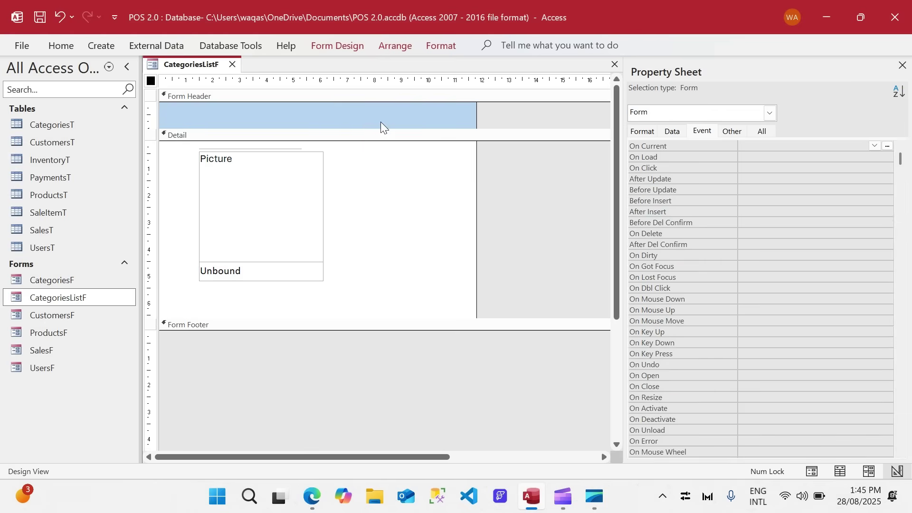
pyautogui.click(276, 149)
pyautogui.press('Delete')
pyautogui.click(404, 245)
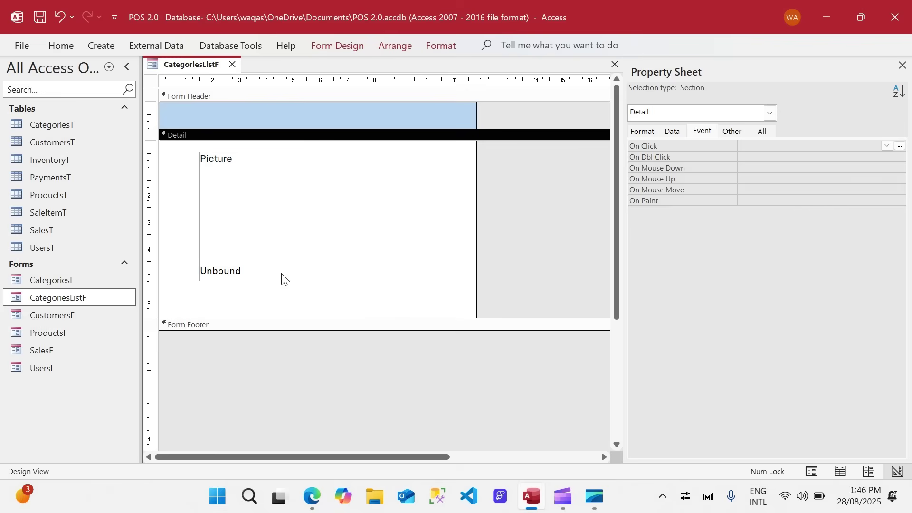
# - Center the text of the CategoryName text box and set its font size to 10
pyautogui.click(284, 277)
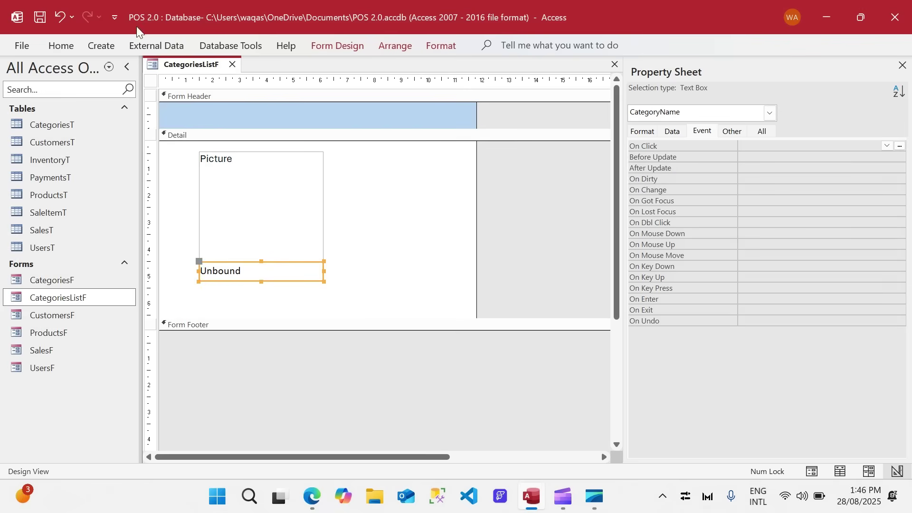
pyautogui.click(64, 46)
pyautogui.click(737, 104)
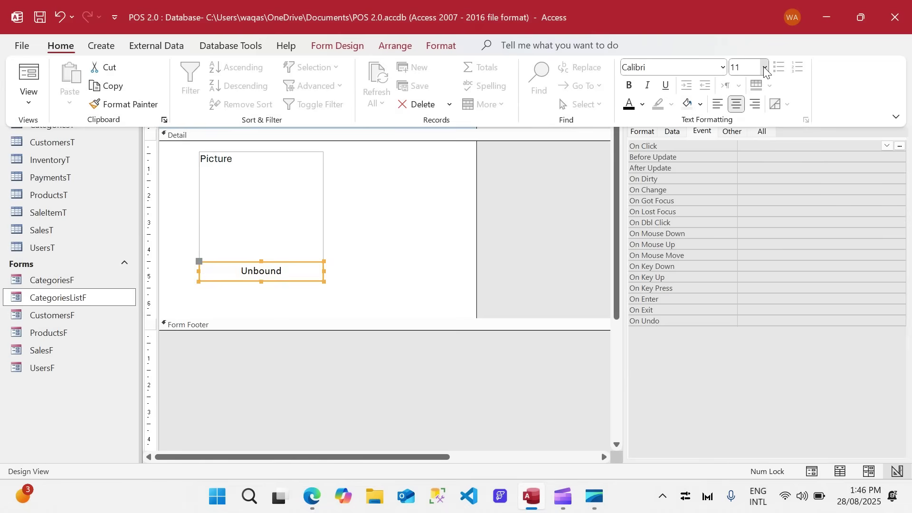
pyautogui.click(765, 70)
pyautogui.click(745, 120)
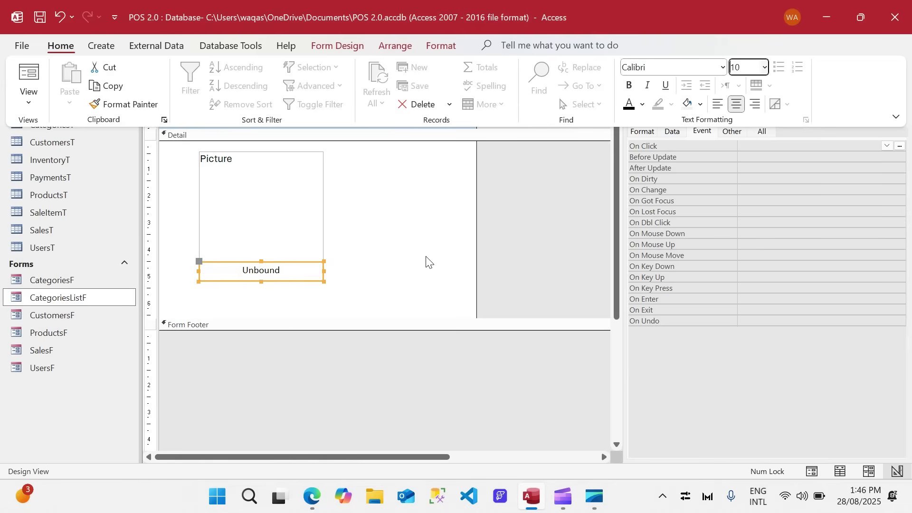
pyautogui.click(397, 242)
# - Set the CategoryName text box's Display As Hyperlink property to Always and narrow the form to about 7.6 cm
pyautogui.click(645, 131)
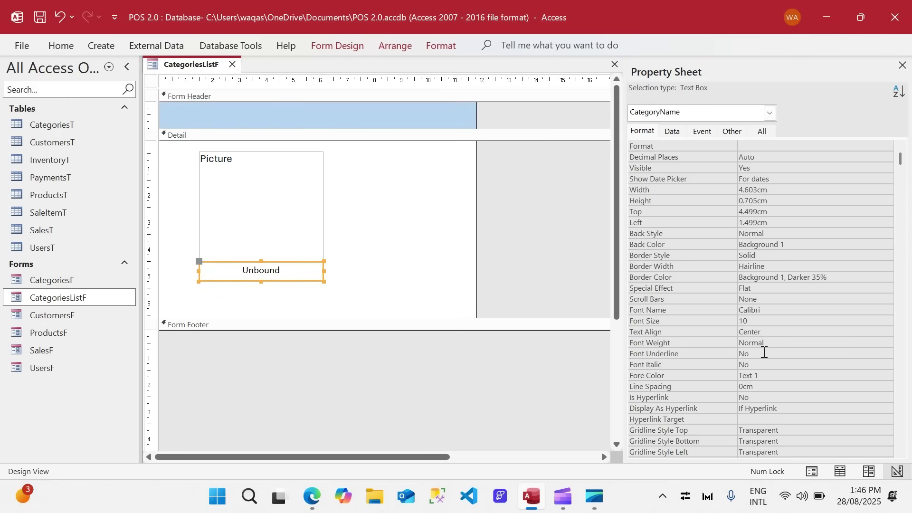
pyautogui.doubleClick(781, 409)
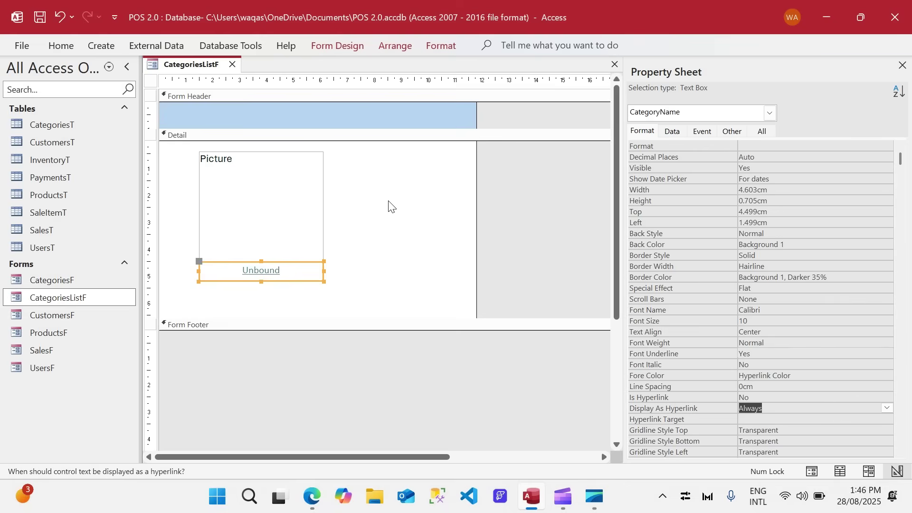
pyautogui.click(431, 250)
pyautogui.moveTo(475, 245); pyautogui.dragTo(363, 245)
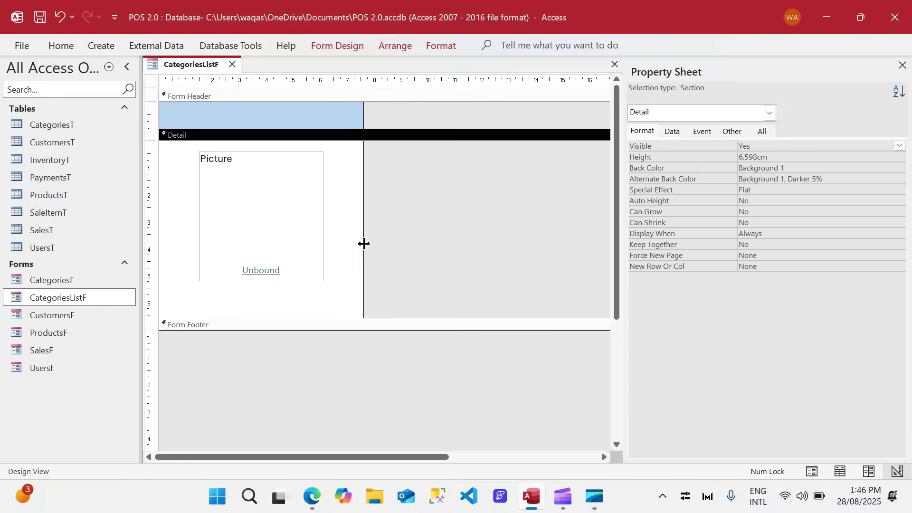
# - Add an unbound text box to the form header, delete its label, and size it to about 4.8 cm wide
pyautogui.click(333, 47)
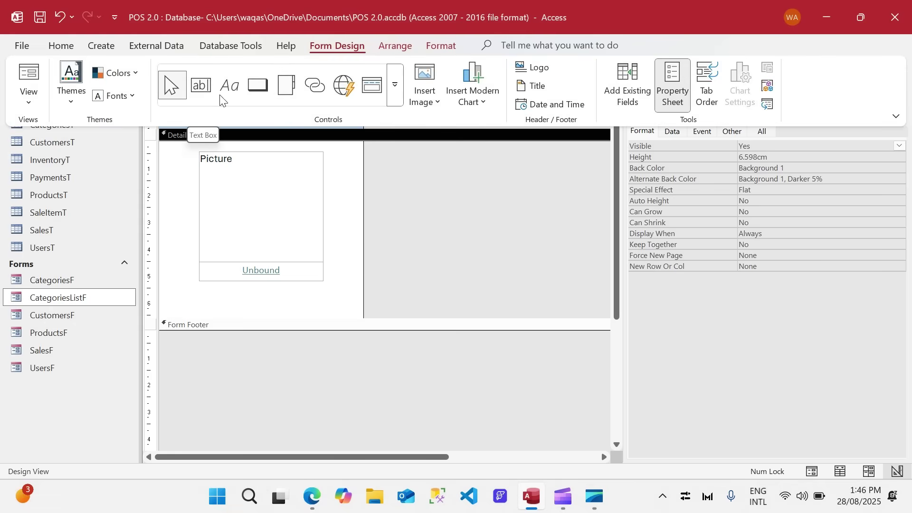
pyautogui.click(200, 86)
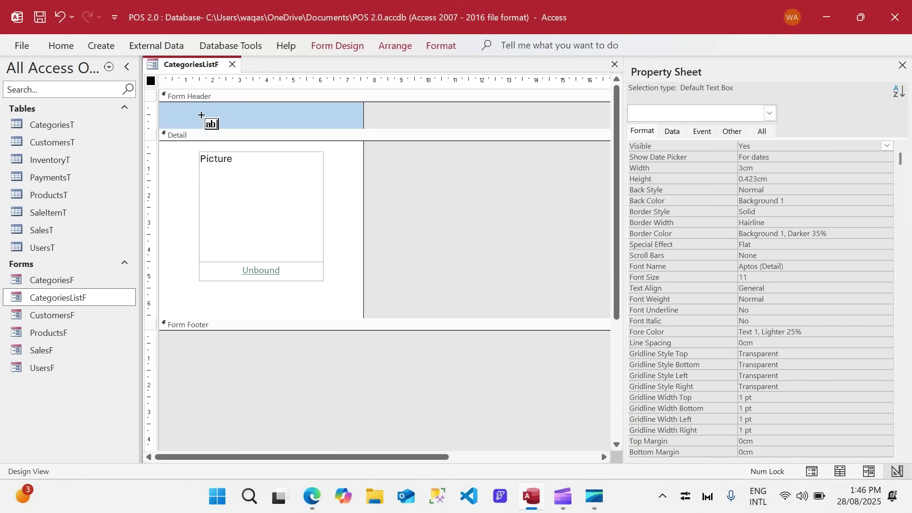
pyautogui.click(201, 115)
pyautogui.click(180, 119)
pyautogui.press('Delete')
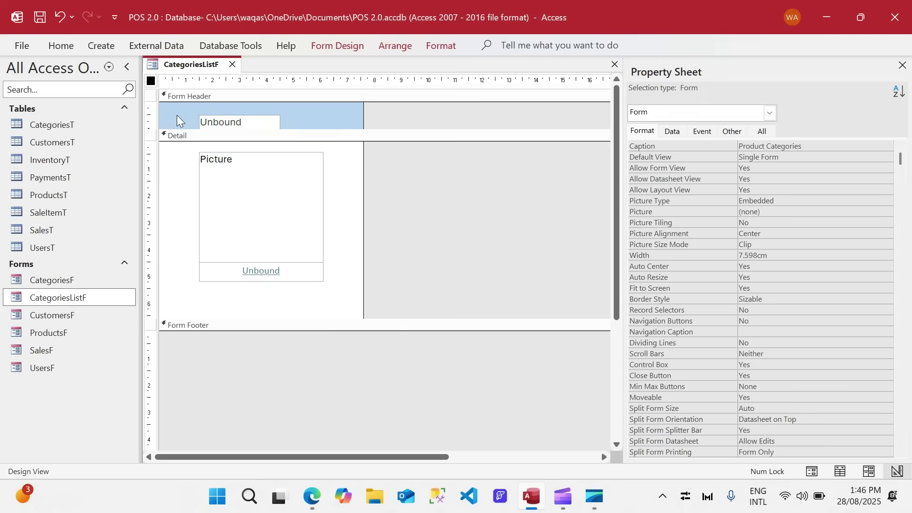
pyautogui.moveTo(233, 122); pyautogui.dragTo(324, 120)
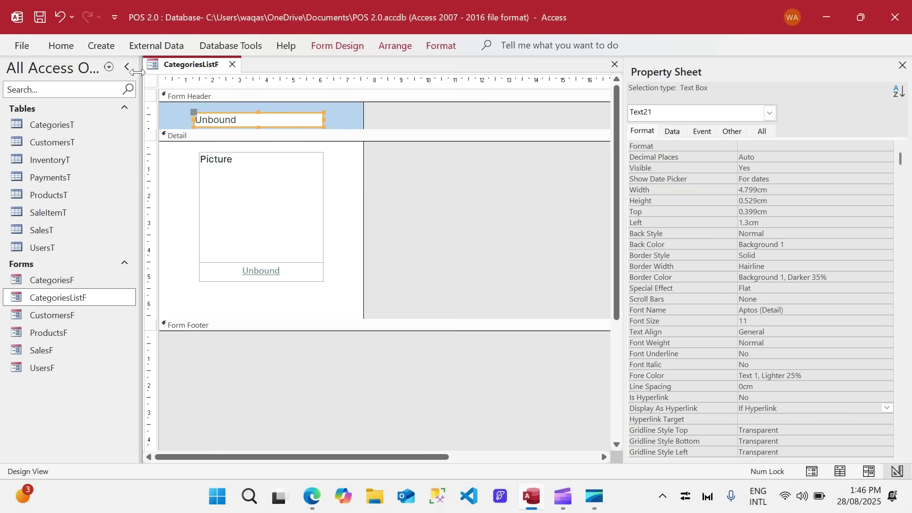
# - Set the header text box's font to Calibri
pyautogui.click(66, 47)
pyautogui.click(658, 69)
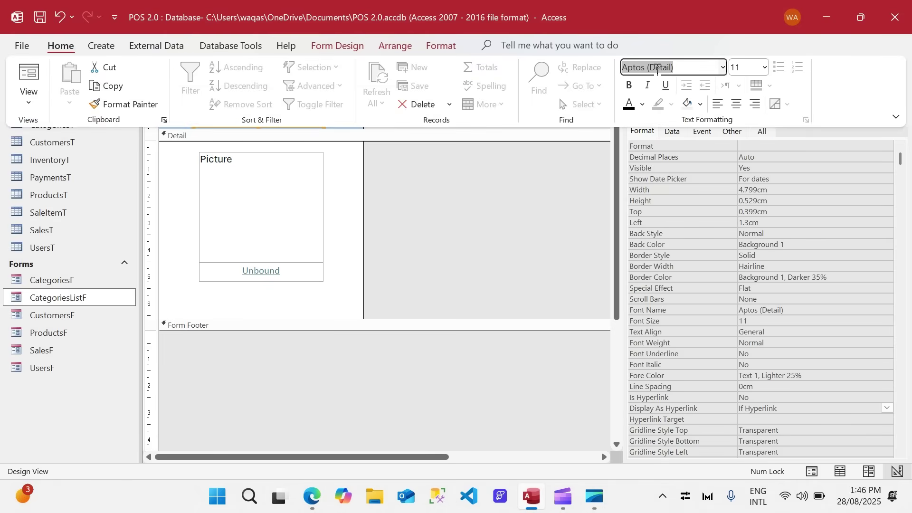
pyautogui.write('Cairo')
pyautogui.press('Return')
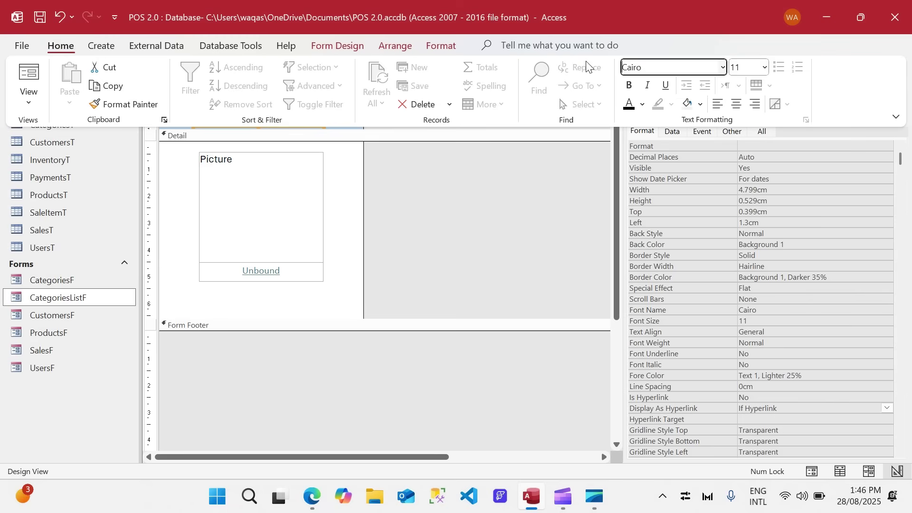
pyautogui.press('Delete')
pyautogui.press('Delete')
pyautogui.write('Calibri')
pyautogui.press('Tab')
pyautogui.click(494, 204)
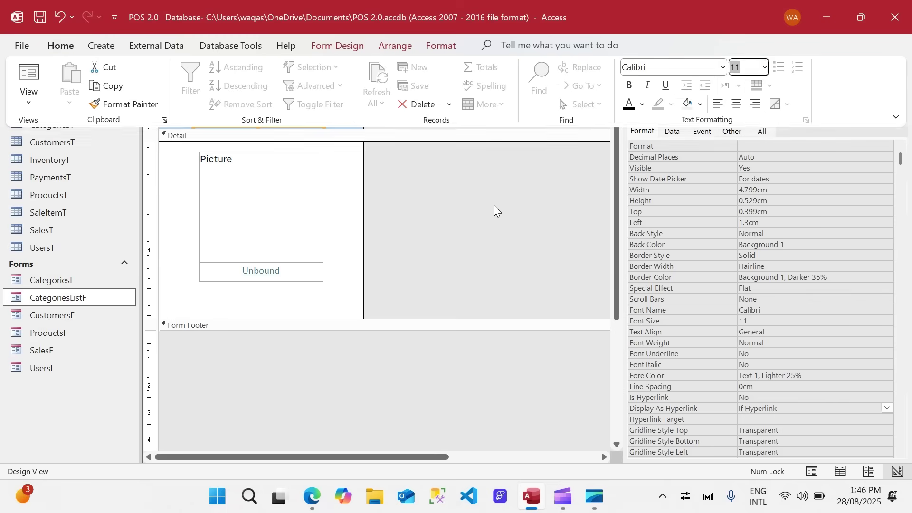
# - Move the header text box up to about 0.2 cm from the header's top and narrow the form to about 7.1 cm
pyautogui.click(293, 113)
pyautogui.press('Up')
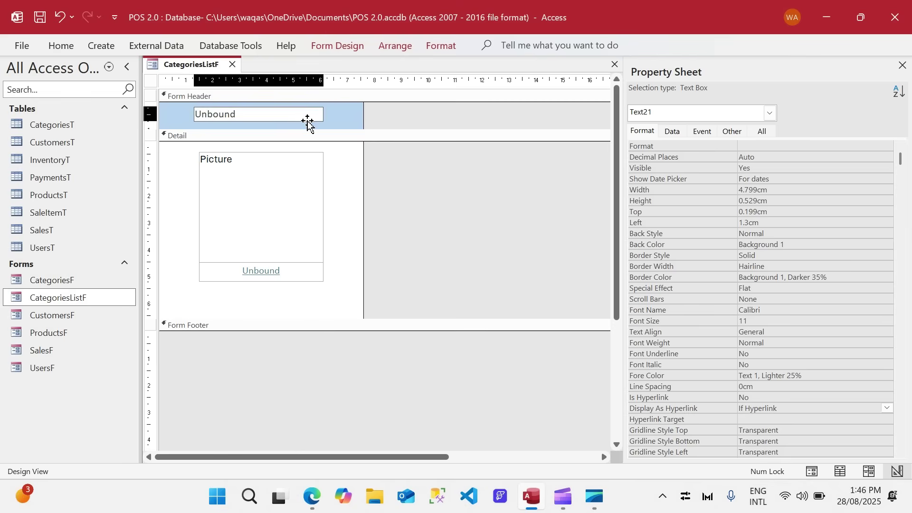
pyautogui.click(307, 121)
pyautogui.moveTo(362, 118); pyautogui.dragTo(350, 177)
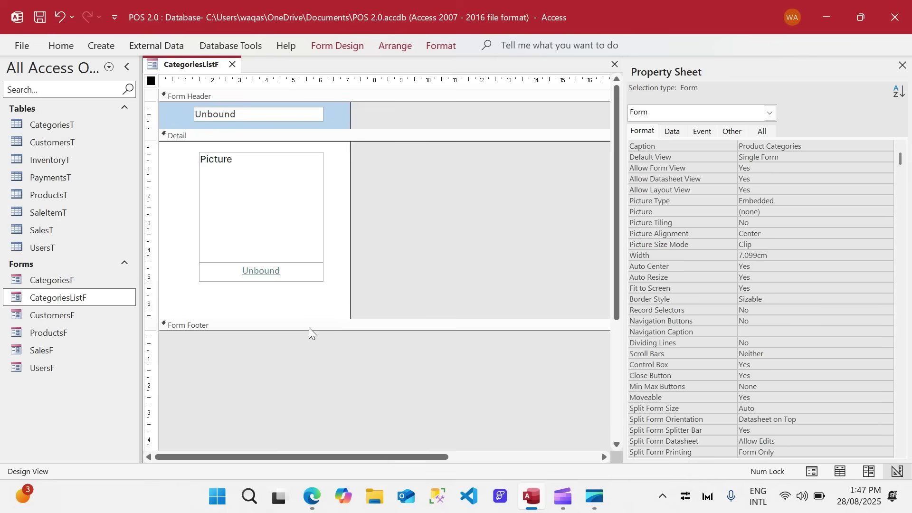
# - Shift the Picture and CategoryName controls slightly left together, and nudge the header text box left to center it above them
pyautogui.moveTo(309, 292); pyautogui.dragTo(218, 155)
pyautogui.moveTo(332, 146); pyautogui.dragTo(193, 299)
pyautogui.moveTo(271, 230); pyautogui.dragTo(266, 230)
pyautogui.click(411, 219)
pyautogui.click(310, 114)
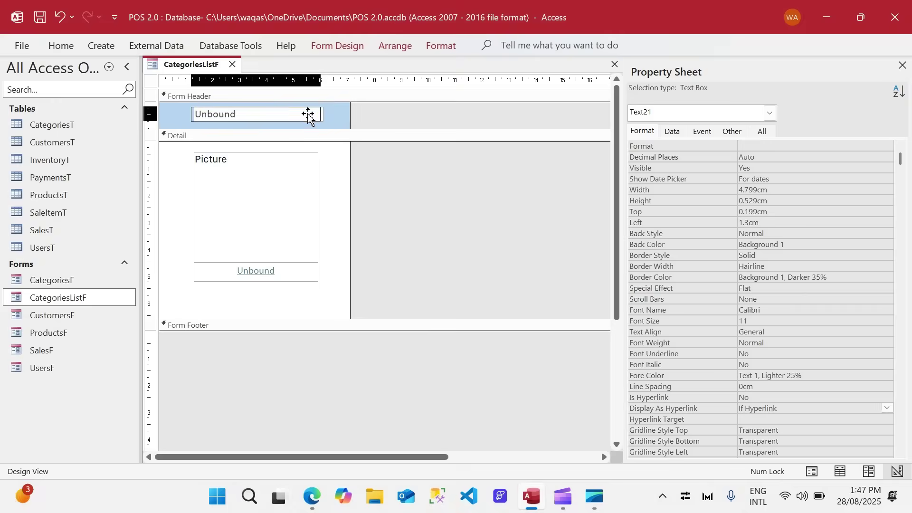
# - Set the form's Default View property to Continuous Forms
pyautogui.click(388, 223)
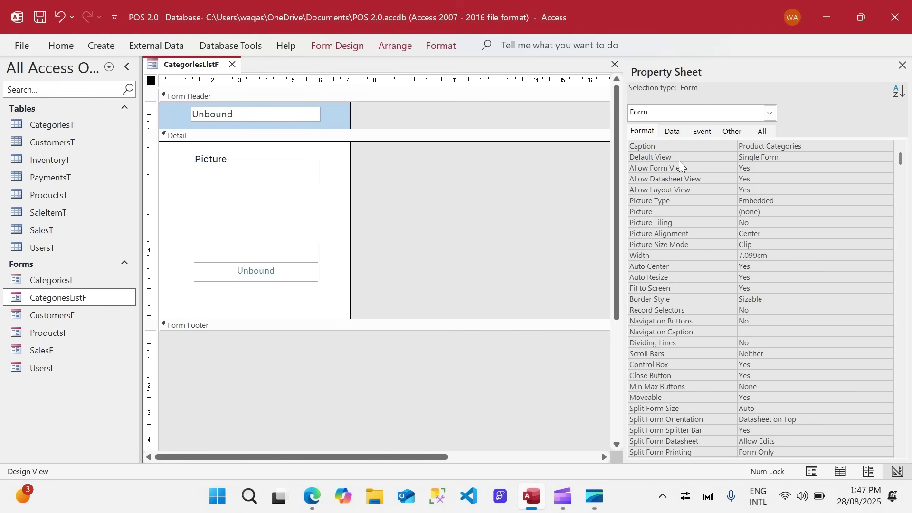
pyautogui.click(792, 158)
pyautogui.click(887, 157)
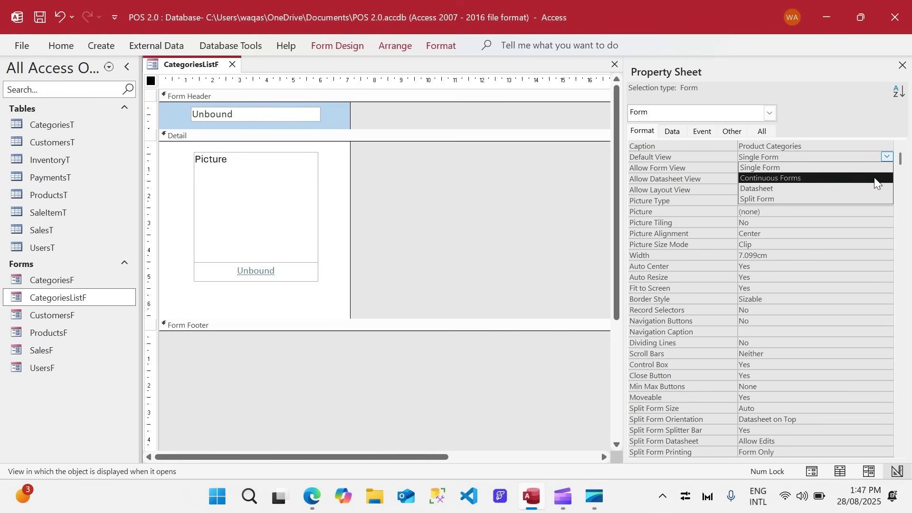
pyautogui.click(877, 179)
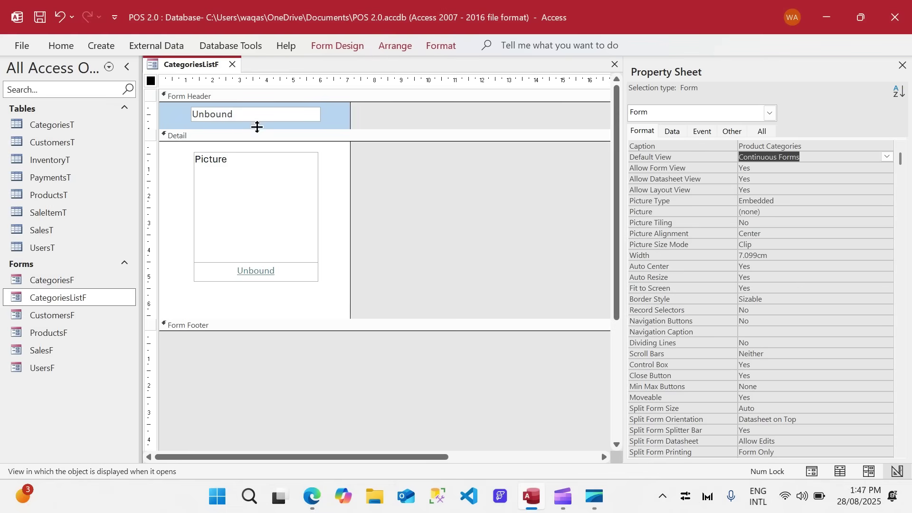
# - Draw a horizontal line about 4.7 cm wide just beneath the CategoryName text box and shorten the Detail section to about 5.5 cm
pyautogui.click(335, 48)
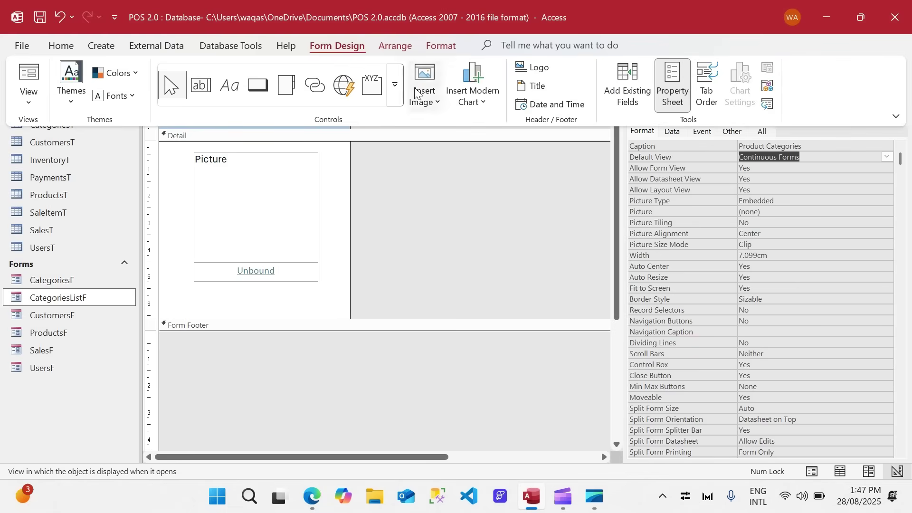
pyautogui.click(395, 85)
pyautogui.click(228, 107)
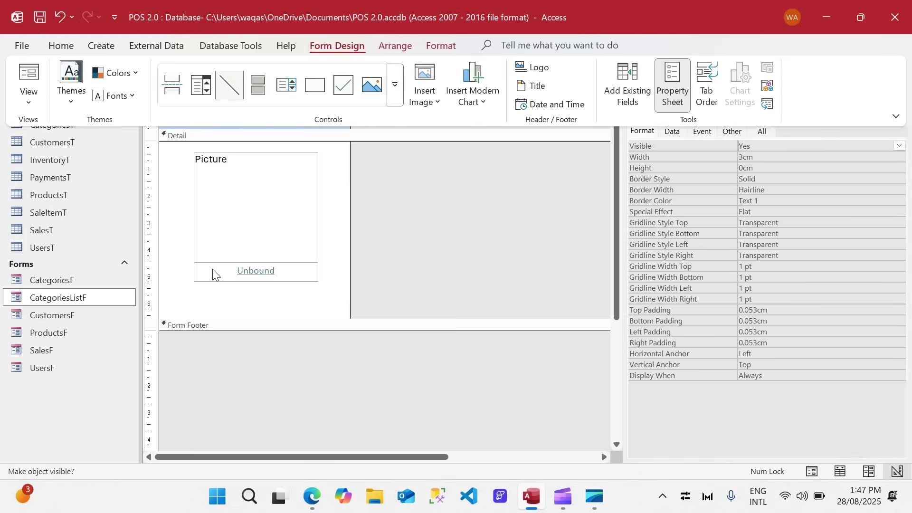
pyautogui.moveTo(193, 284); pyautogui.dragTo(321, 283)
pyautogui.click(410, 281)
pyautogui.click(305, 284)
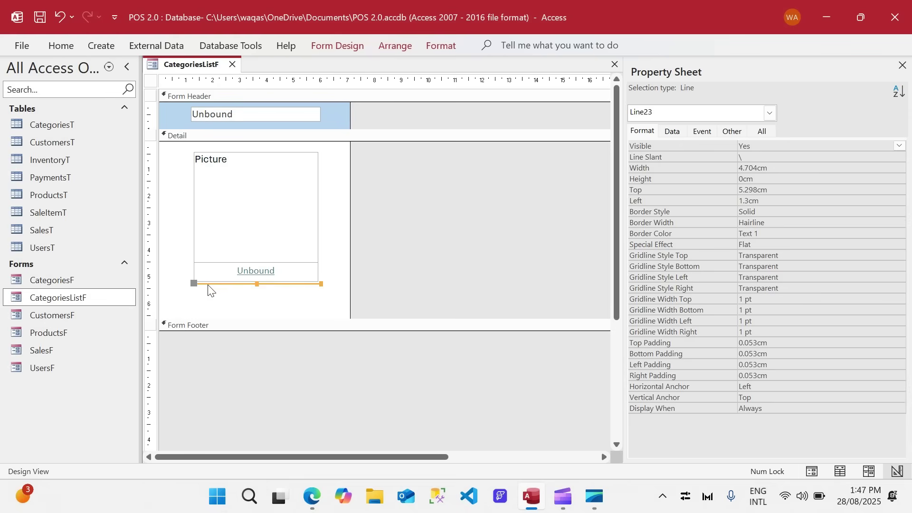
pyautogui.moveTo(208, 285); pyautogui.dragTo(209, 284)
pyautogui.click(403, 289)
pyautogui.moveTo(329, 317); pyautogui.dragTo(343, 289)
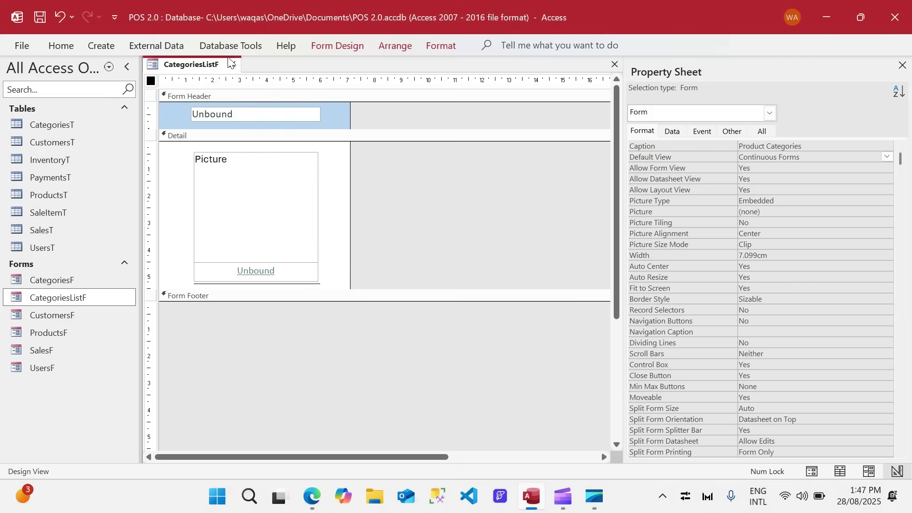
# - Preview the form in Form View and test the header text box with sample text, clearing it again, plus the picture and name fields
pyautogui.rightClick(209, 64)
pyautogui.click(242, 137)
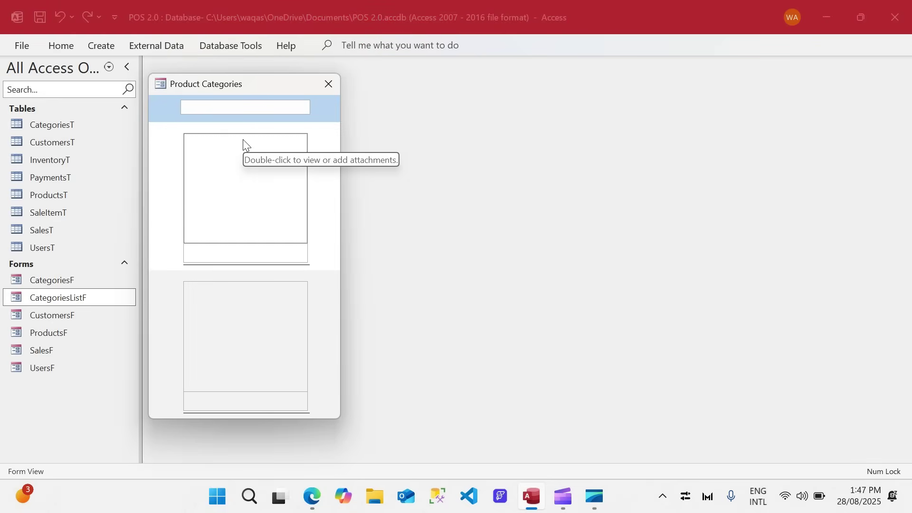
pyautogui.moveTo(246, 89); pyautogui.dragTo(379, 90)
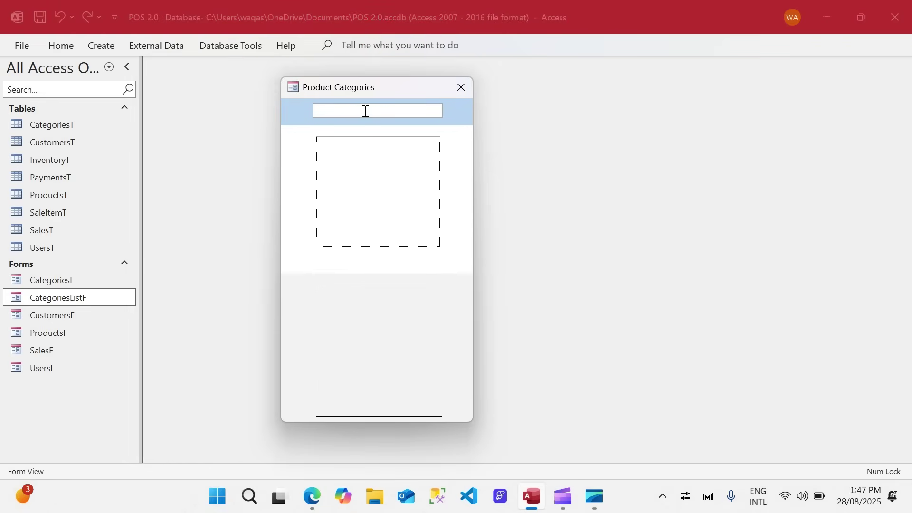
pyautogui.click(365, 112)
pyautogui.write('daD')
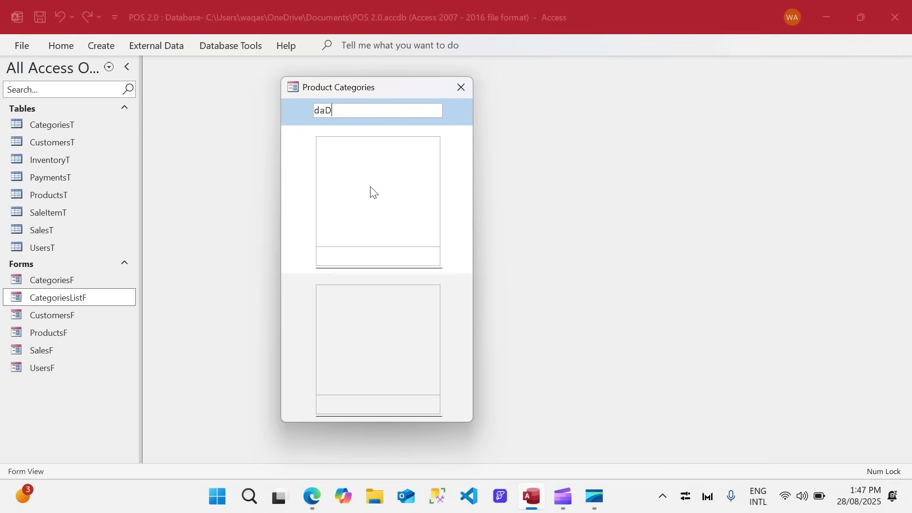
pyautogui.write('dd')
pyautogui.moveTo(381, 109); pyautogui.dragTo(265, 110)
pyautogui.press('BackSpace')
pyautogui.click(353, 162)
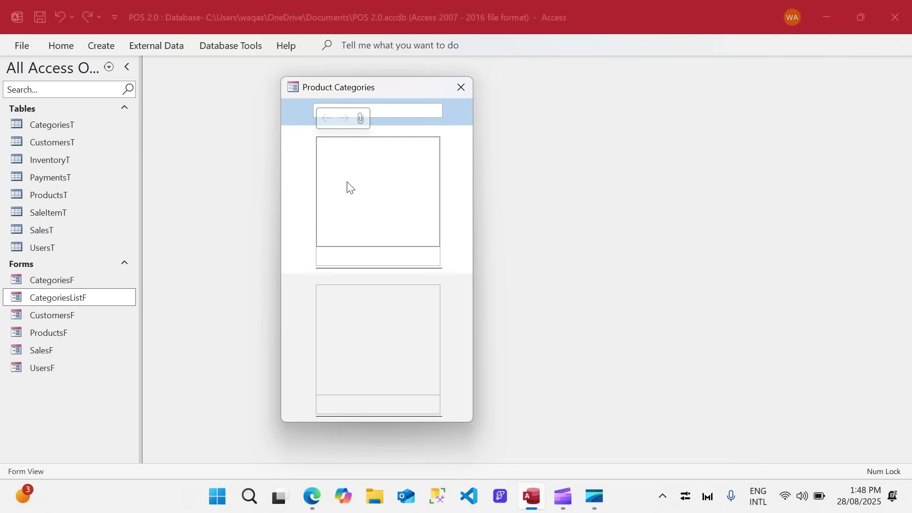
pyautogui.click(370, 259)
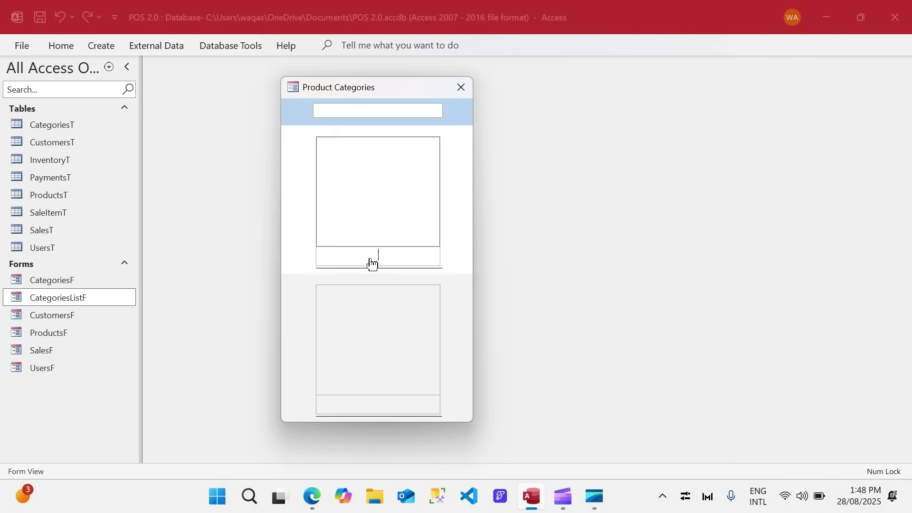
pyautogui.click(392, 203)
# - Set the Detail section's Alternate Back Color to white (#FFFFFF) in Design View and preview the form in Form View
pyautogui.rightClick(461, 226)
pyautogui.click(475, 263)
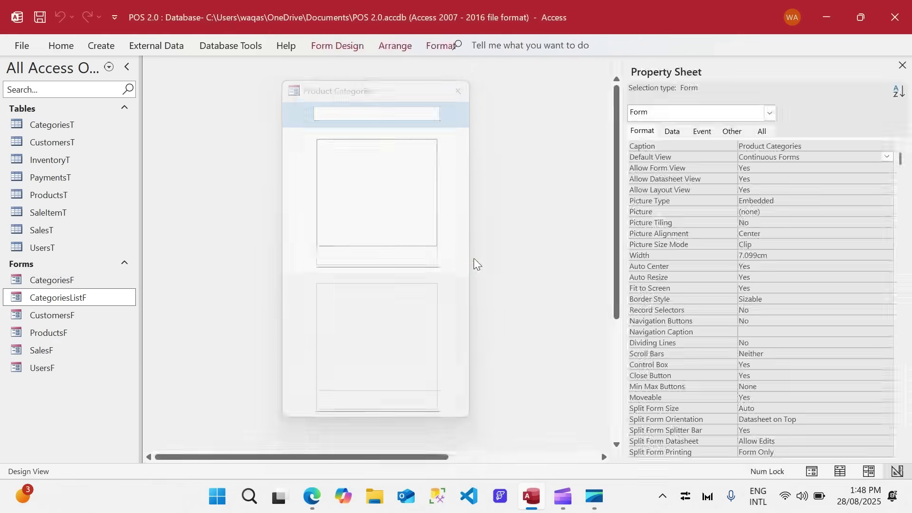
pyautogui.click(345, 136)
pyautogui.rightClick(344, 136)
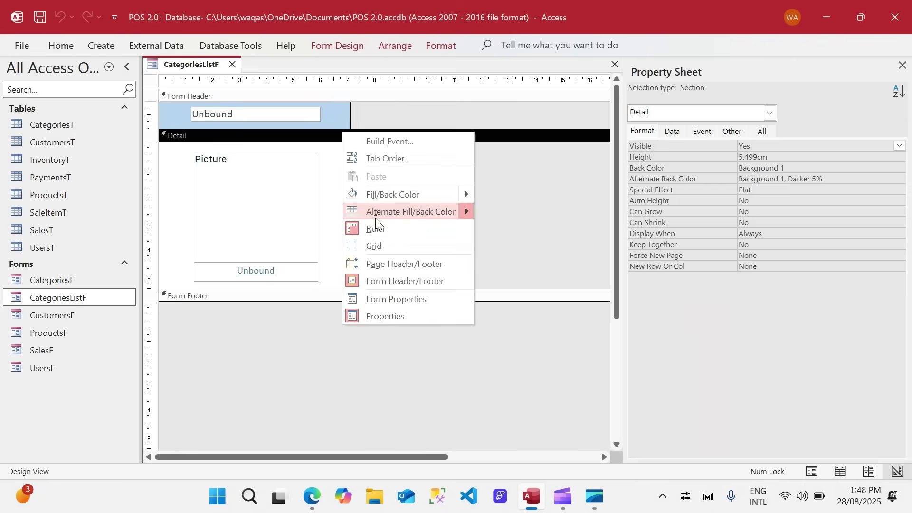
pyautogui.moveTo(394, 212)
pyautogui.click(481, 233)
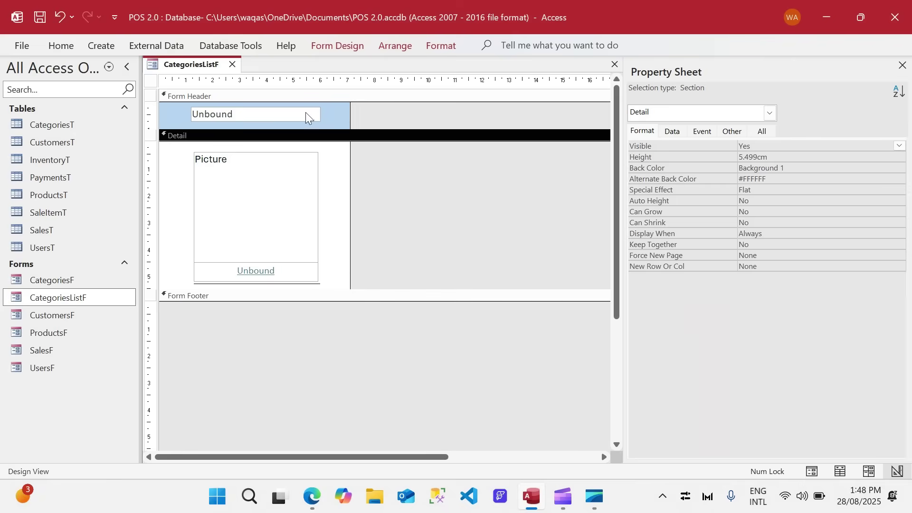
pyautogui.rightClick(202, 65)
pyautogui.click(213, 66)
pyautogui.rightClick(207, 66)
pyautogui.click(257, 140)
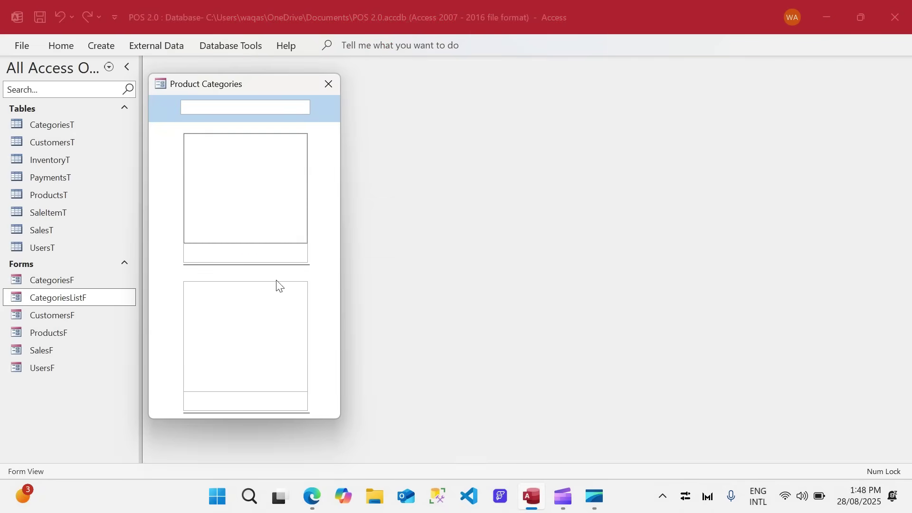
# - Move the line beneath CategoryName slightly down in Design View, to about 5.4 cm from the Detail section's top
pyautogui.rightClick(320, 227)
pyautogui.click(338, 267)
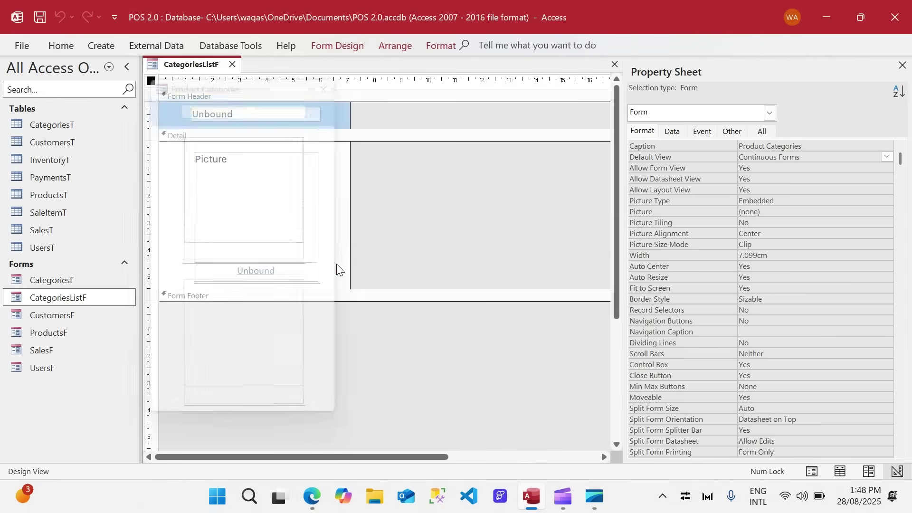
pyautogui.click(315, 284)
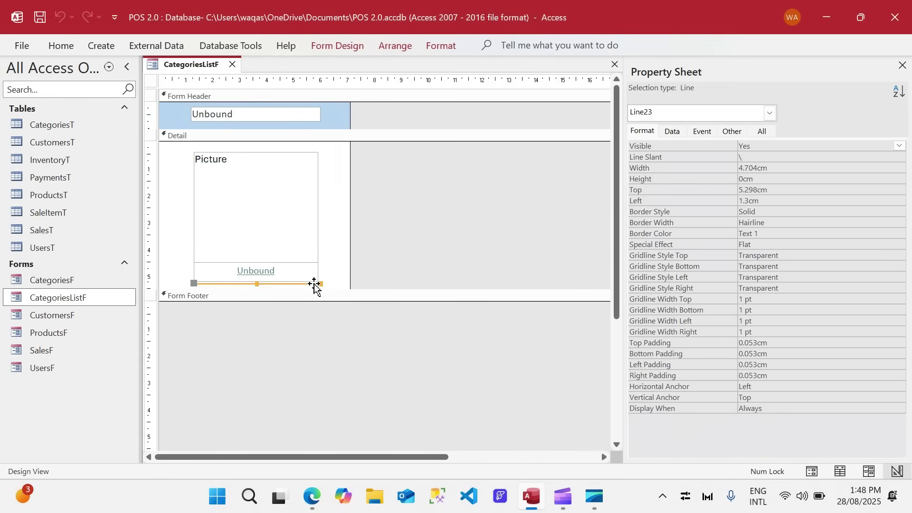
pyautogui.moveTo(314, 284); pyautogui.dragTo(316, 287)
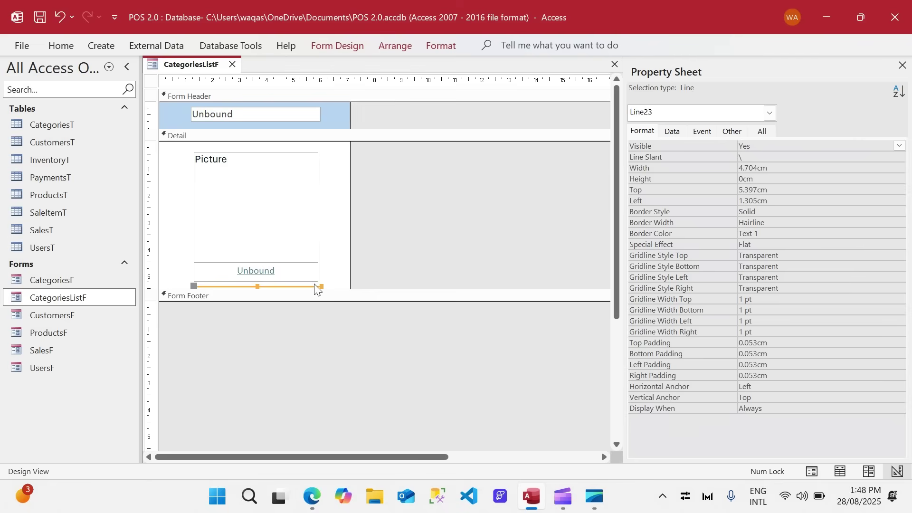
pyautogui.click(378, 239)
# - Preview the form with the repositioned line in Form View and close it
pyautogui.rightClick(206, 70)
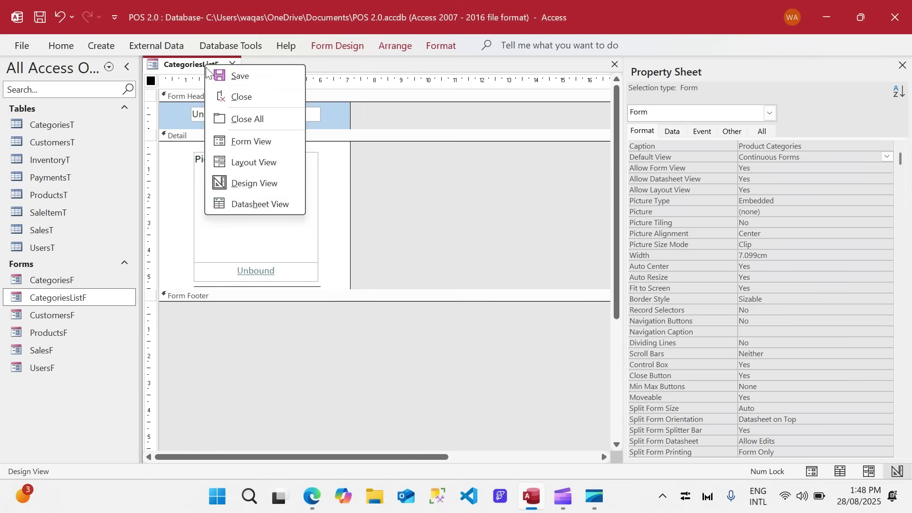
pyautogui.click(180, 65)
pyautogui.rightClick(204, 66)
pyautogui.click(252, 142)
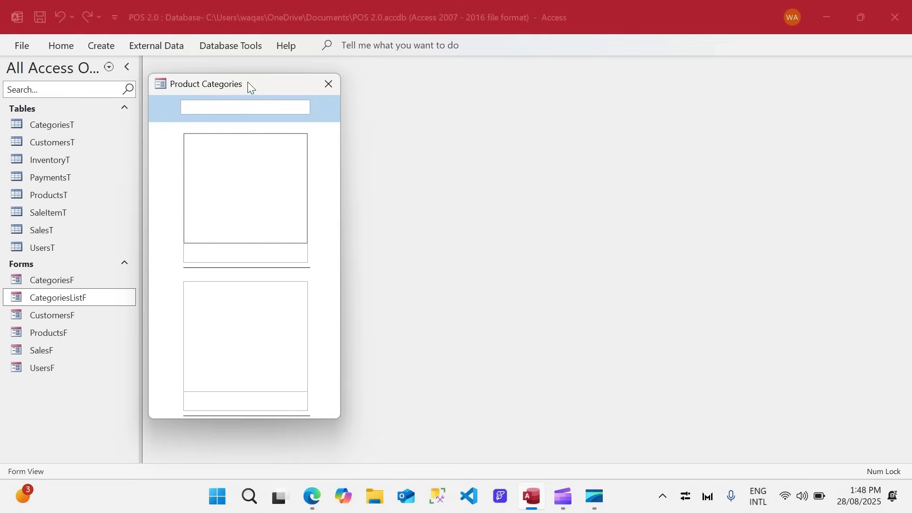
pyautogui.moveTo(247, 83); pyautogui.dragTo(344, 97)
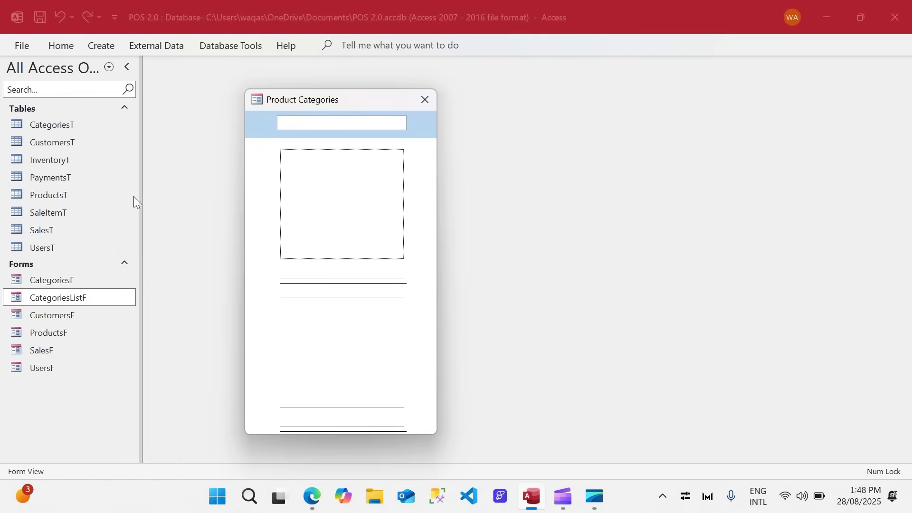
pyautogui.click(422, 99)
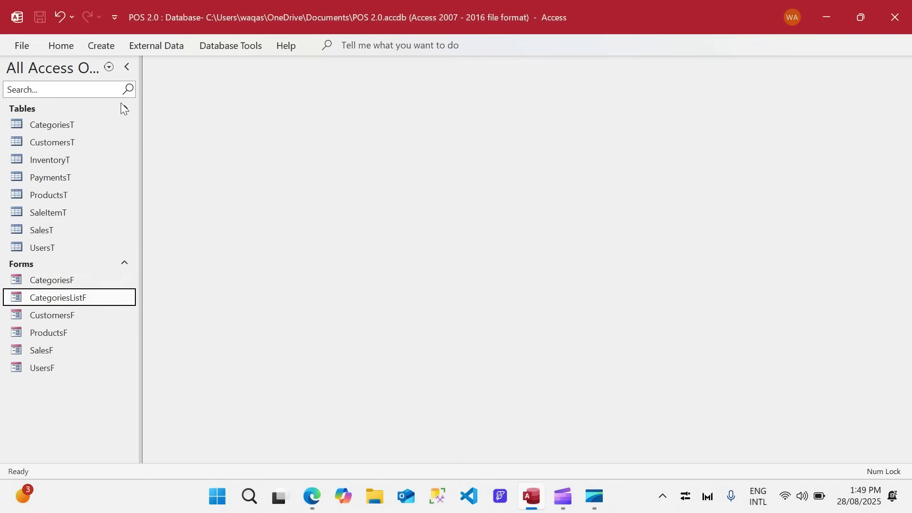
# - Open the ProductsT and CategoriesT tables to examine their records
pyautogui.doubleClick(49, 195)
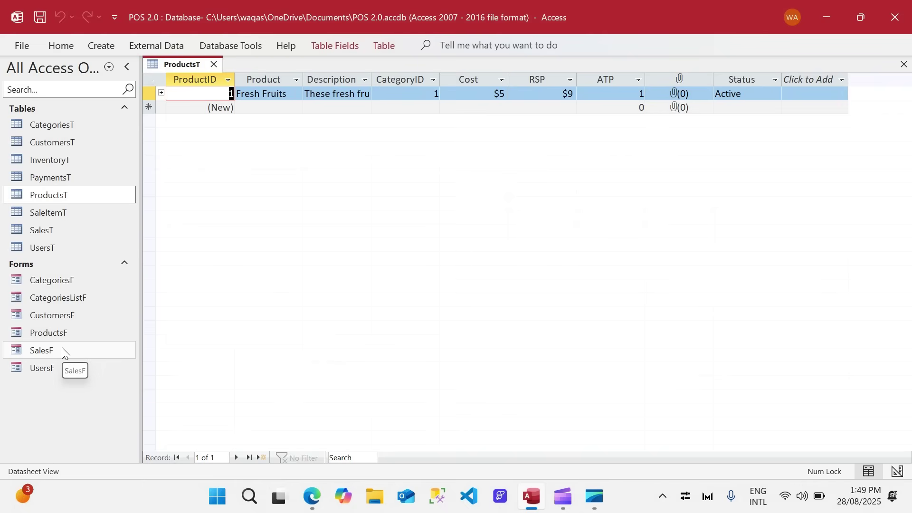
pyautogui.doubleClick(53, 125)
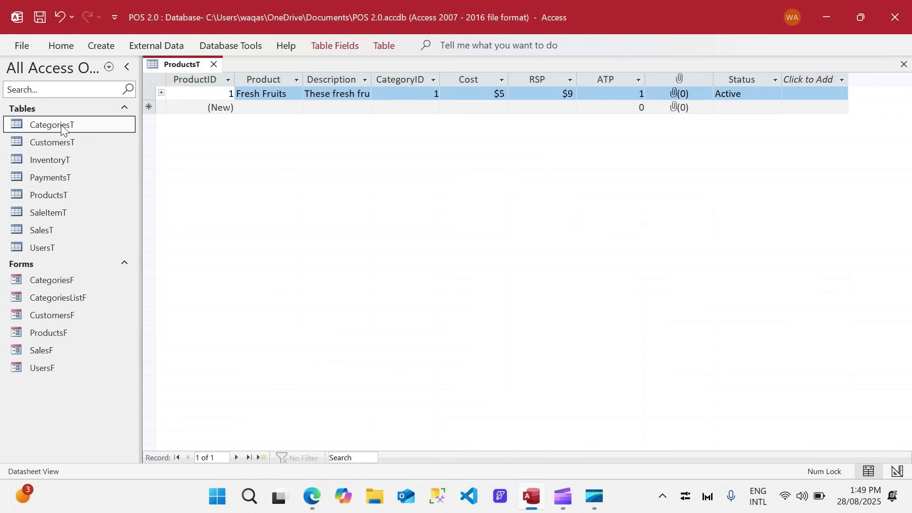
pyautogui.click(292, 94)
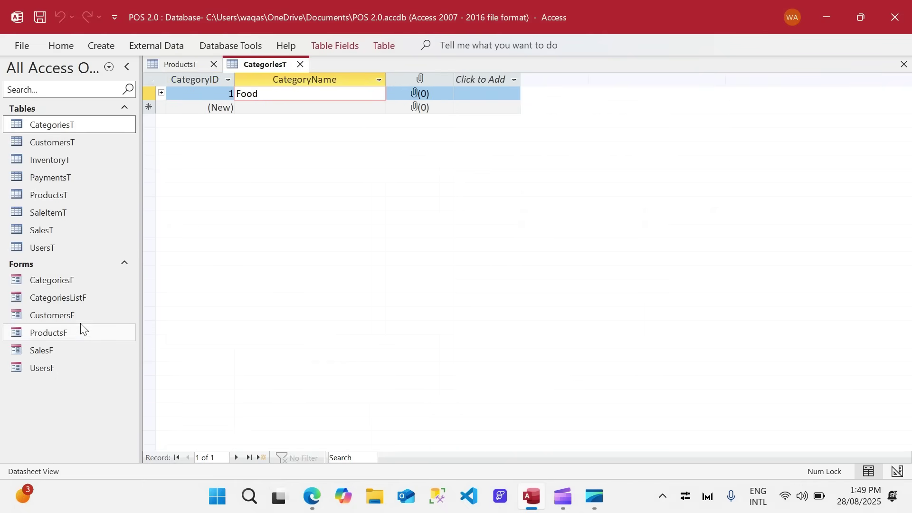
# - Open CategoriesListF in Design View and set the CategoryName text box's Control Source to the CategoryName field
pyautogui.click(78, 299)
pyautogui.doubleClick(78, 300)
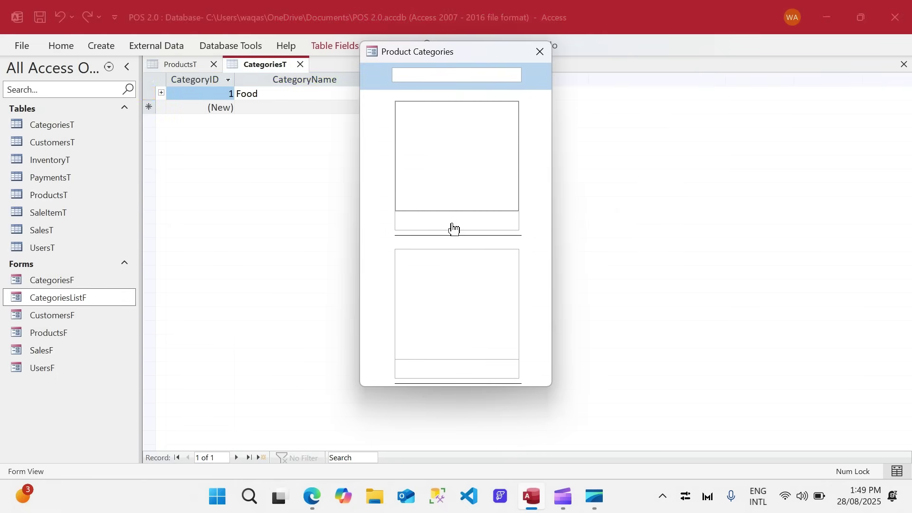
pyautogui.rightClick(527, 201)
pyautogui.click(528, 240)
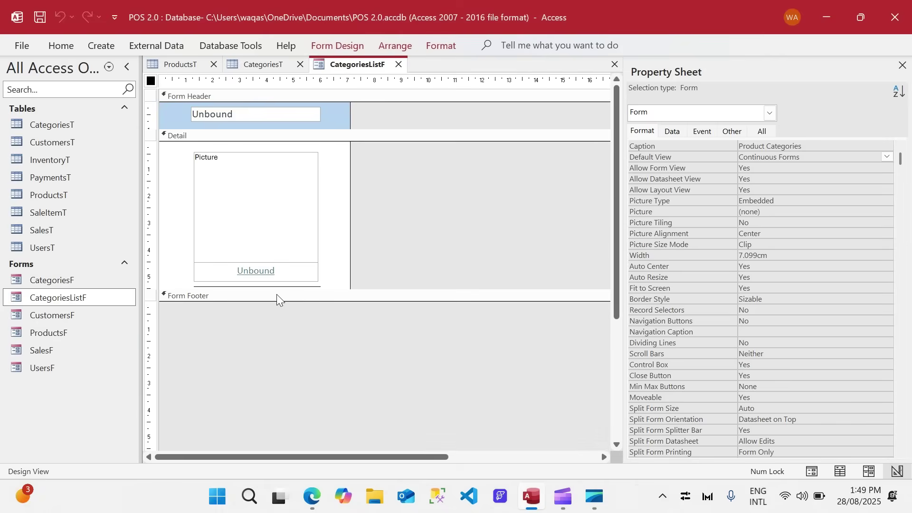
pyautogui.click(285, 275)
pyautogui.click(672, 132)
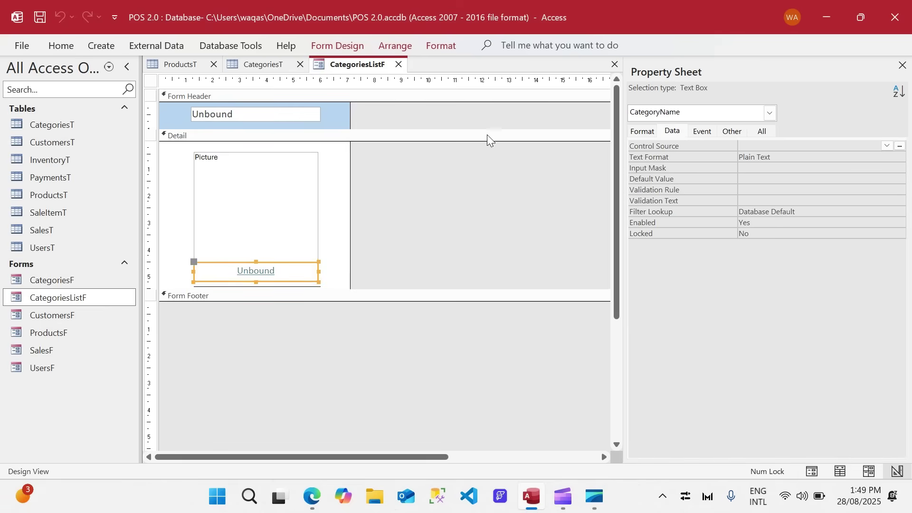
pyautogui.click(150, 81)
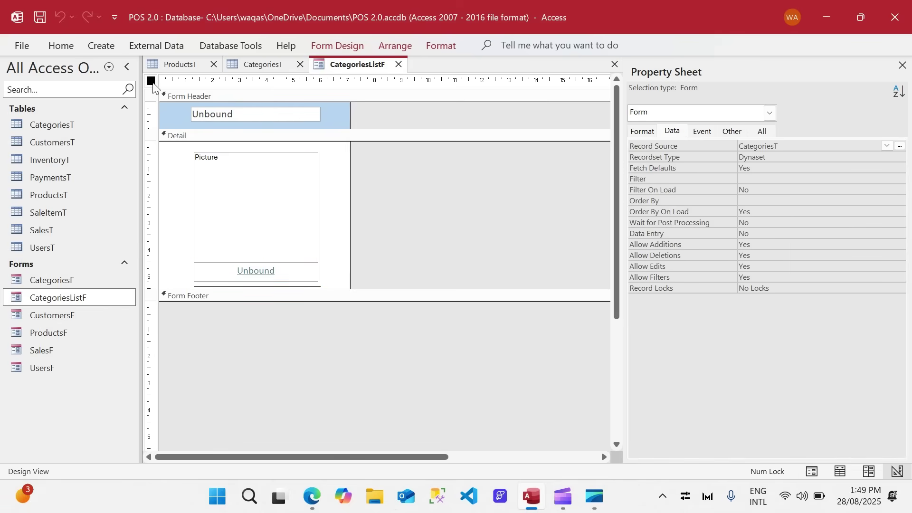
pyautogui.click(304, 278)
pyautogui.click(770, 145)
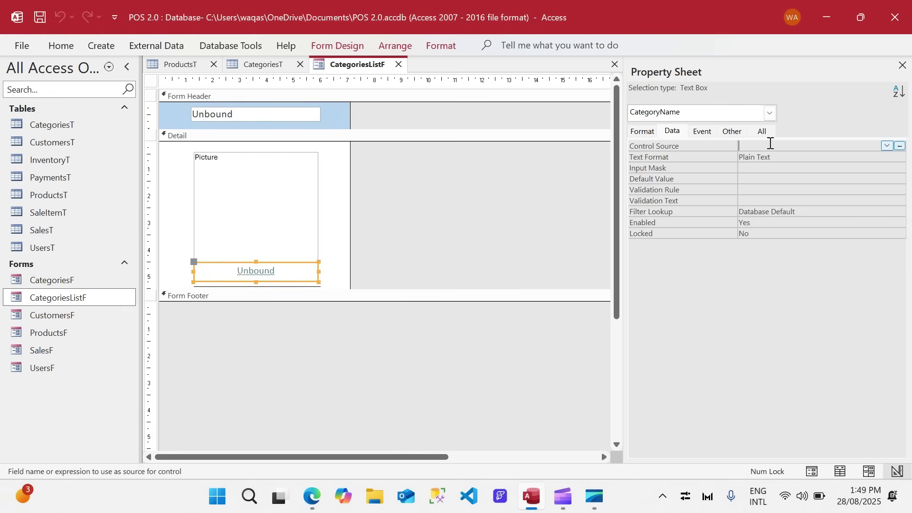
pyautogui.write('categoryID')
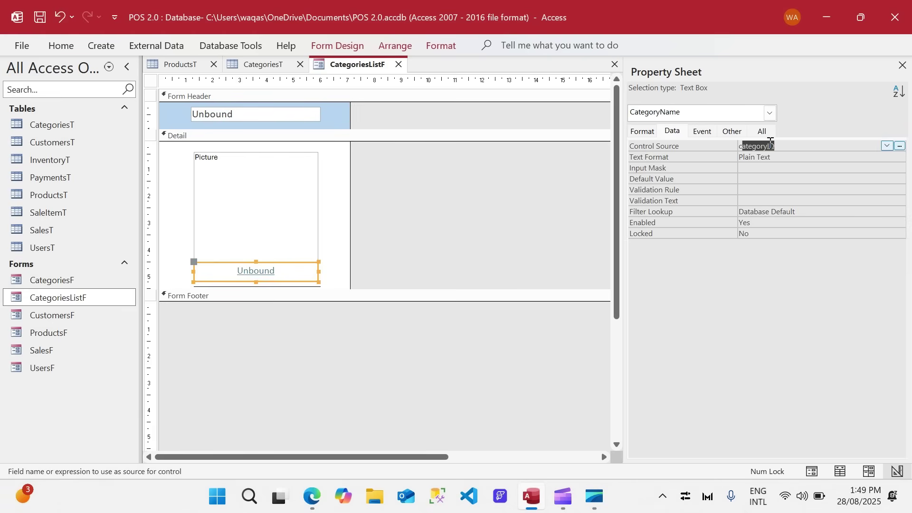
pyautogui.click(888, 146)
pyautogui.click(858, 164)
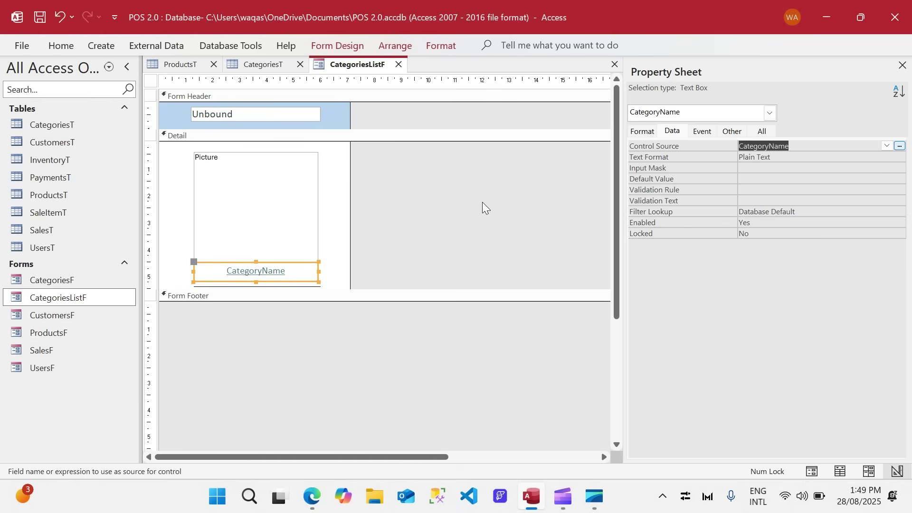
# - Check the Picture control's Control Source, and preview the category list in Form View before closing the form
pyautogui.click(276, 216)
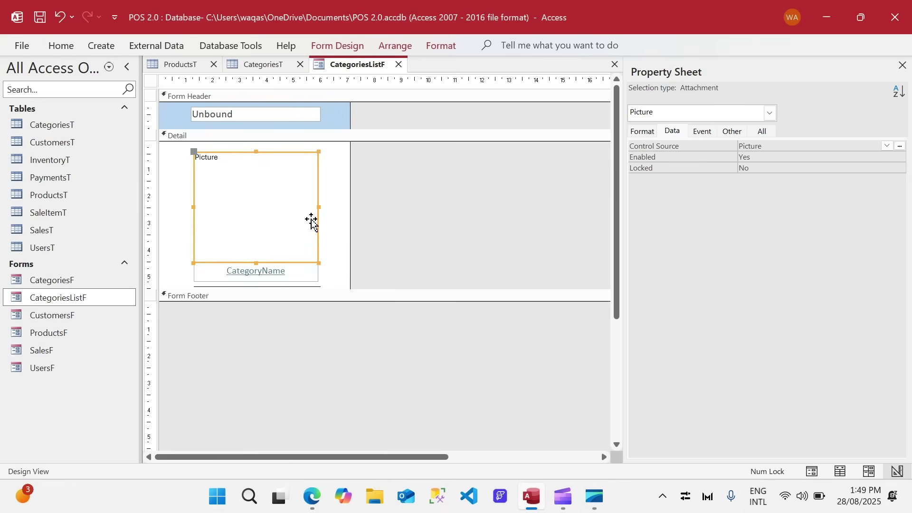
pyautogui.rightClick(356, 65)
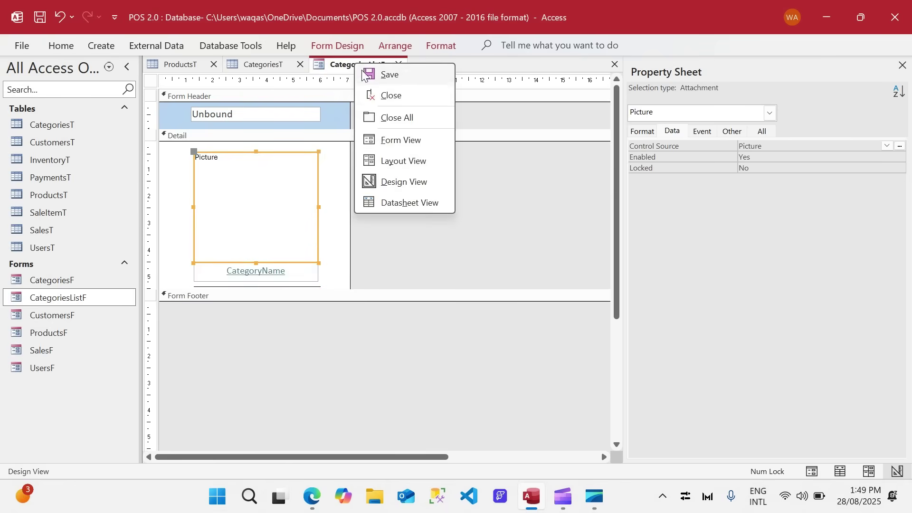
pyautogui.click(375, 142)
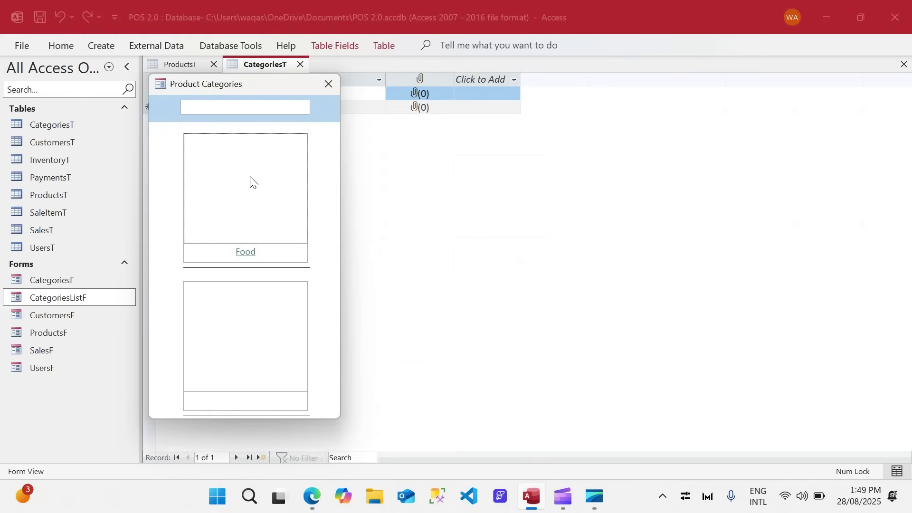
pyautogui.moveTo(225, 174)
pyautogui.press('Tab')
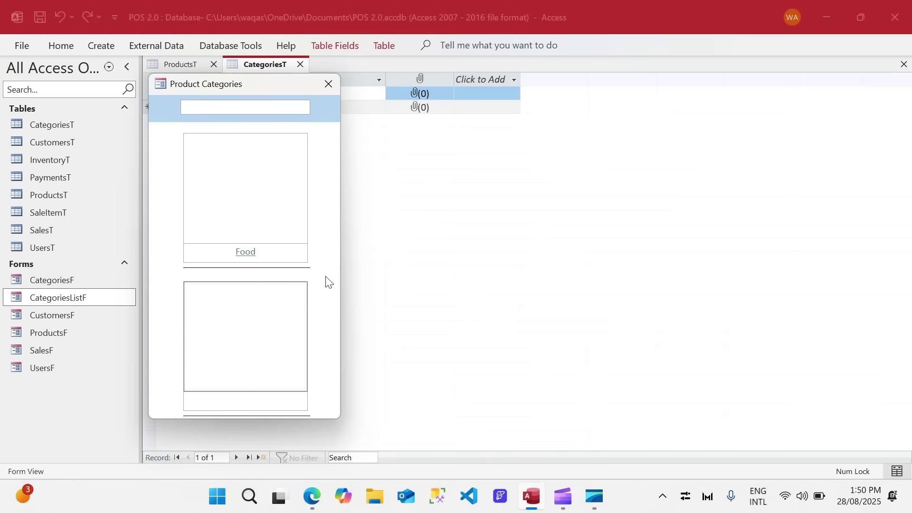
pyautogui.moveTo(280, 92); pyautogui.dragTo(355, 103)
pyautogui.click(408, 98)
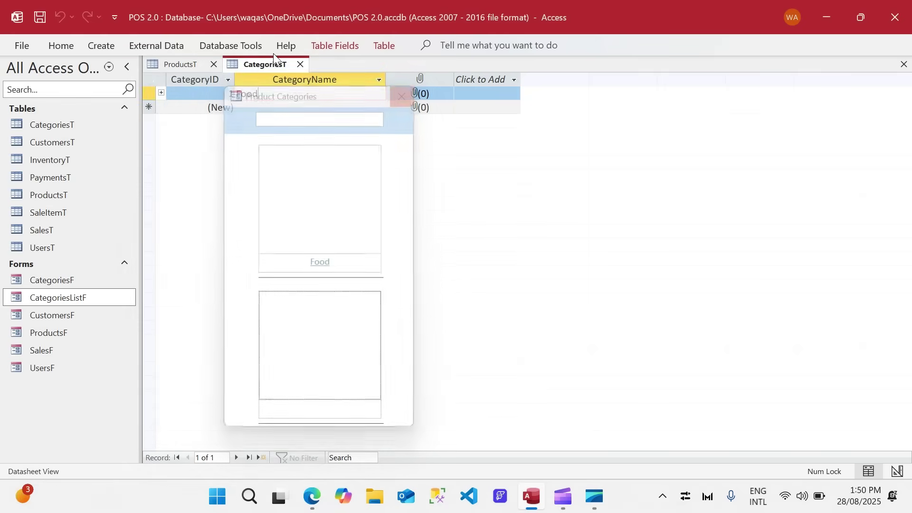
# - Close the CategoriesT and ProductsT tables, then open ProductsF to examine its layout and close it
pyautogui.click(300, 64)
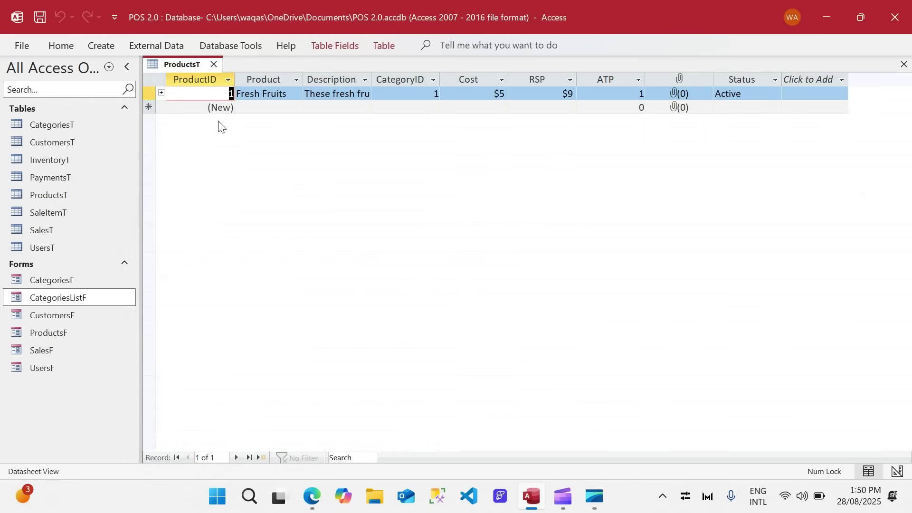
pyautogui.click(212, 64)
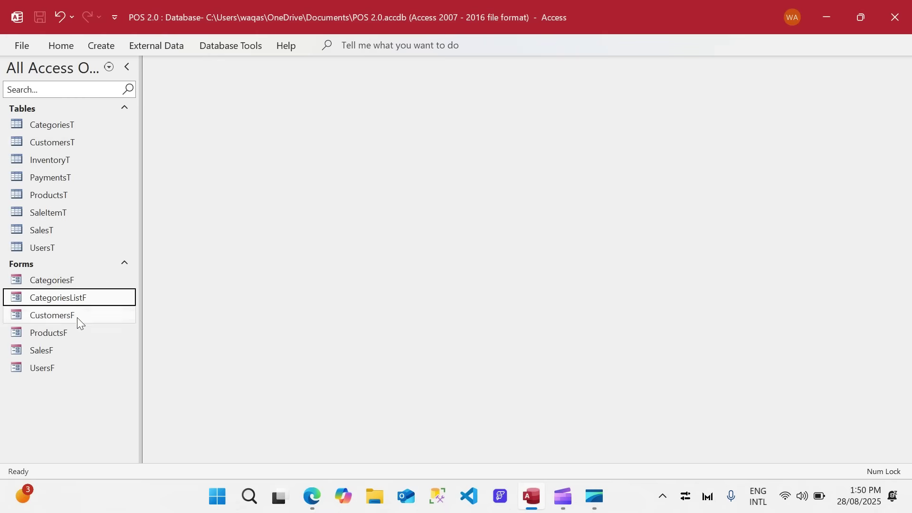
pyautogui.click(70, 334)
pyautogui.doubleClick(70, 334)
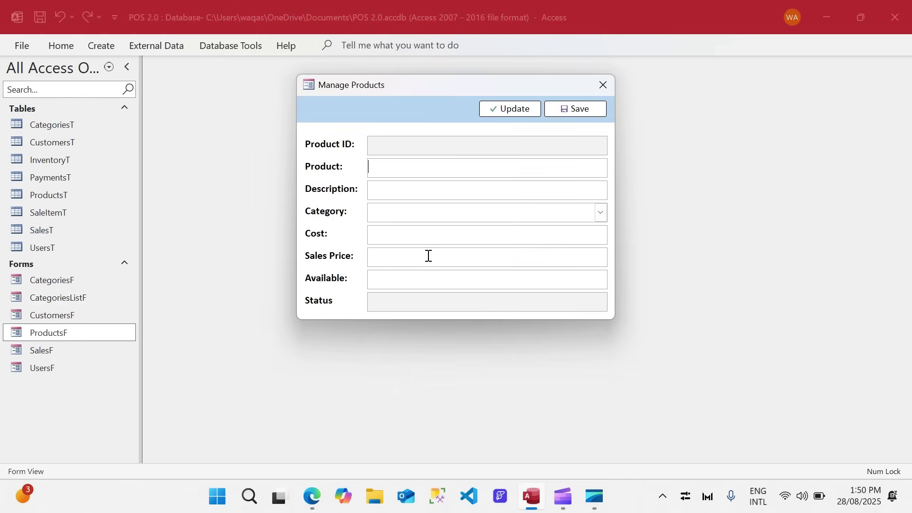
pyautogui.moveTo(442, 89); pyautogui.dragTo(402, 88)
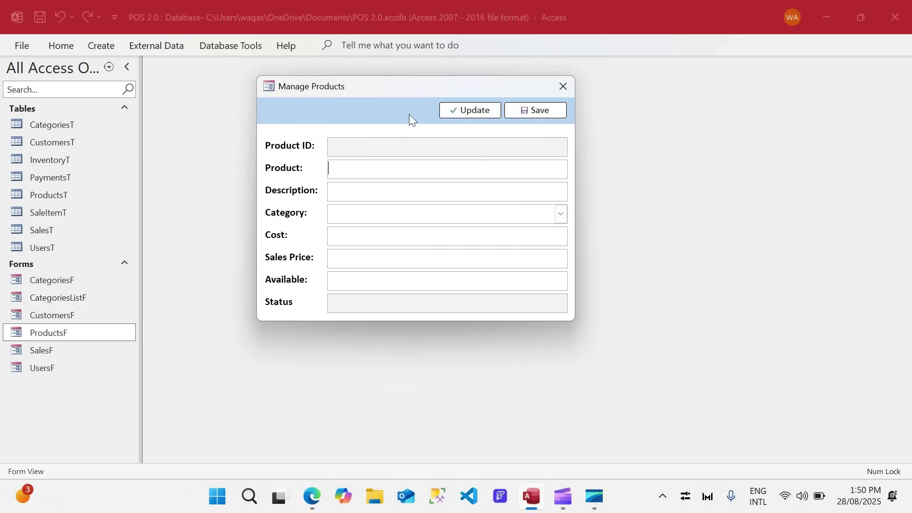
pyautogui.click(554, 88)
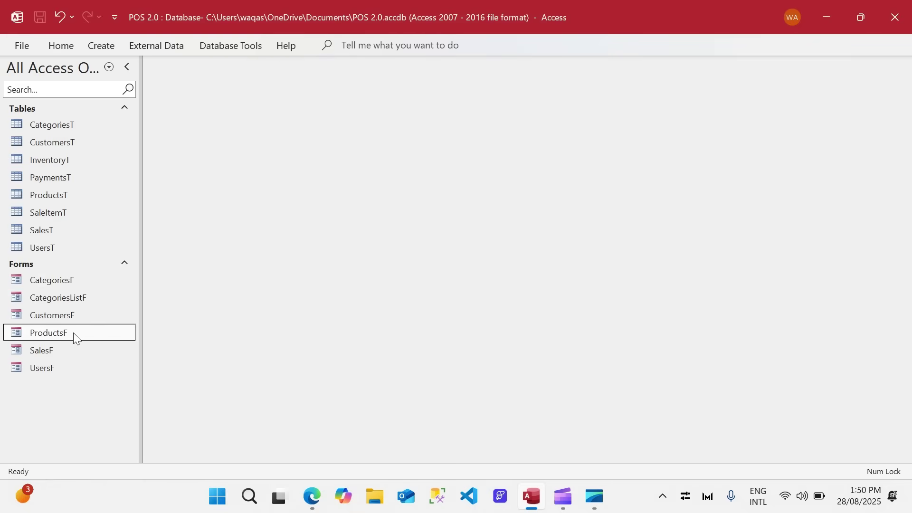
# - Duplicate the ProductsF form under the name ProductsListF
pyautogui.rightClick(74, 337)
pyautogui.click(100, 284)
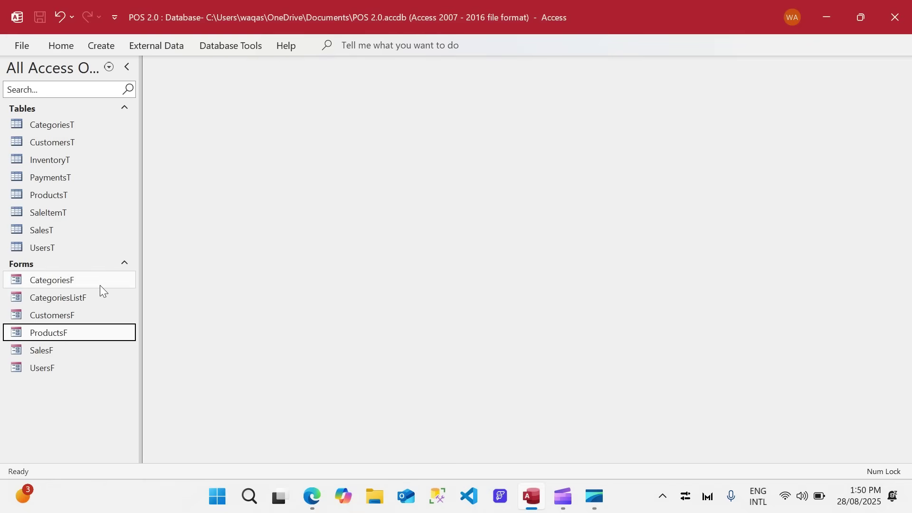
pyautogui.hotkey('ctrl', 'v')
pyautogui.press('Home')
pyautogui.hotkey('shift', 'Right')
pyautogui.hotkey('shift', 'Right')
pyautogui.hotkey('shift', 'Right')
pyautogui.hotkey('shift', 'Right')
pyautogui.hotkey('shift', 'Right')
pyautogui.hotkey('shift', 'Right')
pyautogui.hotkey('shift', 'Right')
pyautogui.hotkey('shift', 'Right')
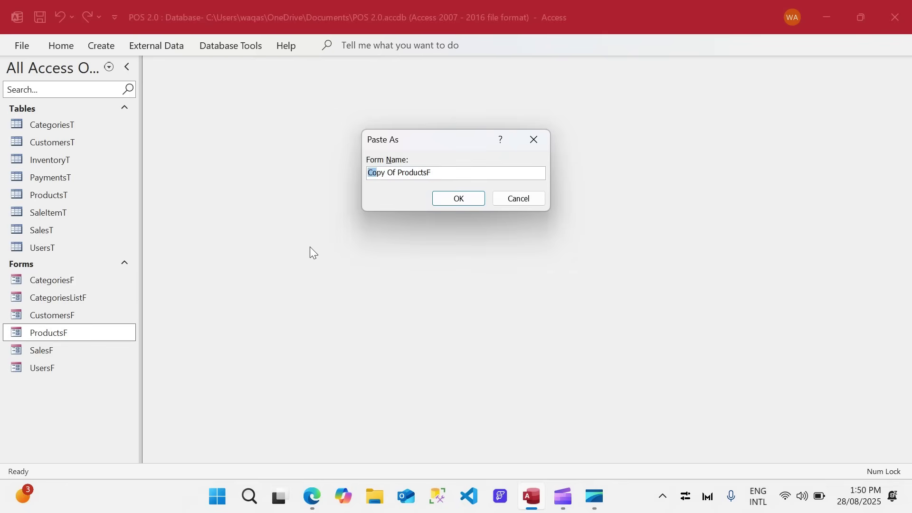
pyautogui.press('Delete')
pyautogui.press('Return')
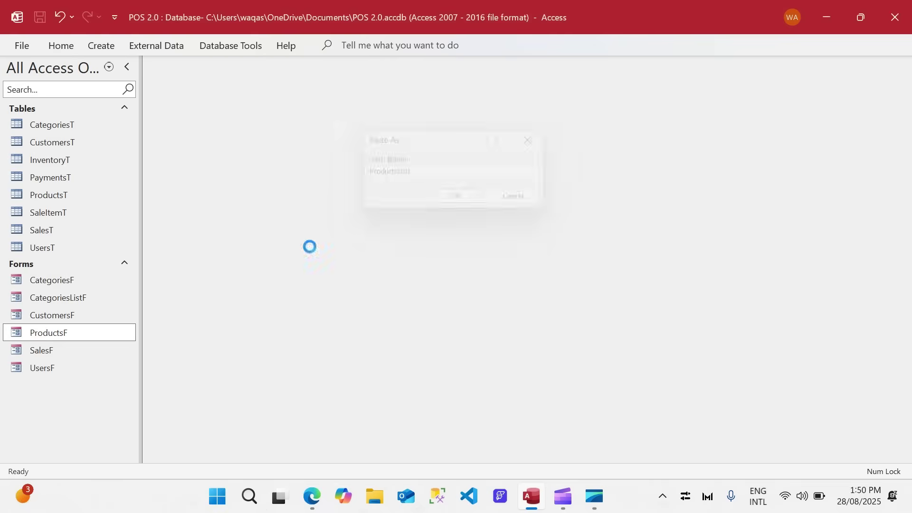
# - Open ProductsListF in Design View and delete all the VBA code from its form module
pyautogui.click(72, 351)
pyautogui.rightClick(76, 342)
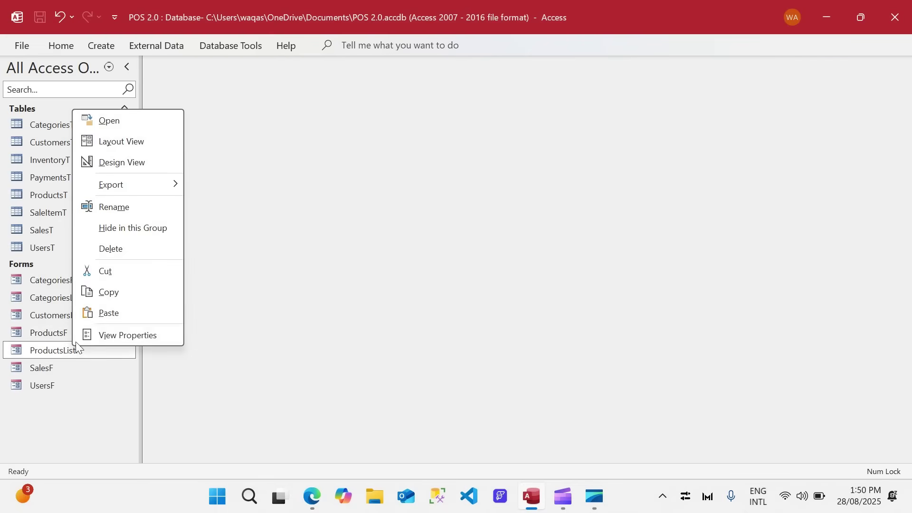
pyautogui.click(129, 162)
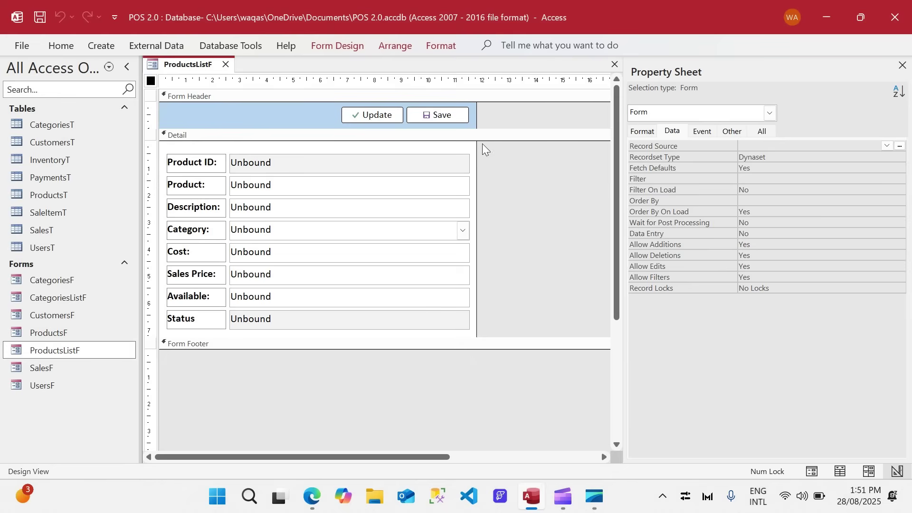
pyautogui.click(448, 121)
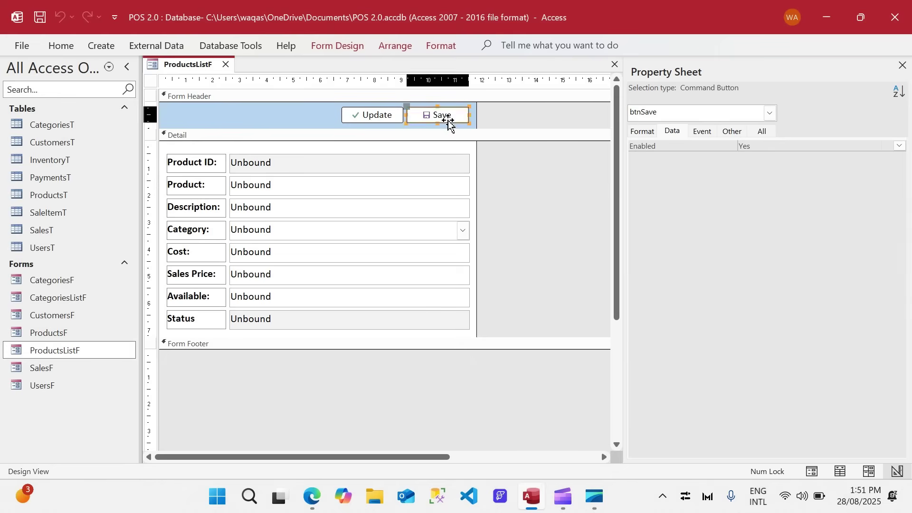
pyautogui.click(702, 134)
pyautogui.click(900, 149)
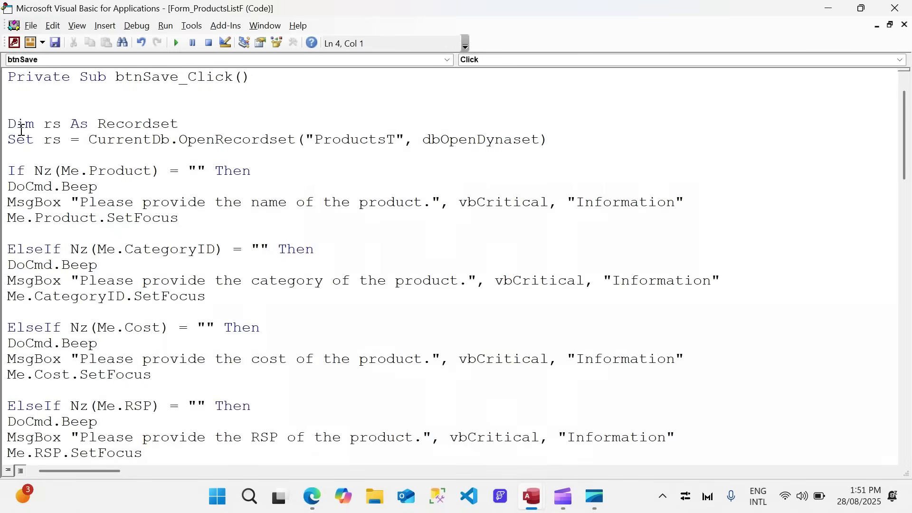
pyautogui.hotkey('ctrl', 'a')
pyautogui.press('Delete')
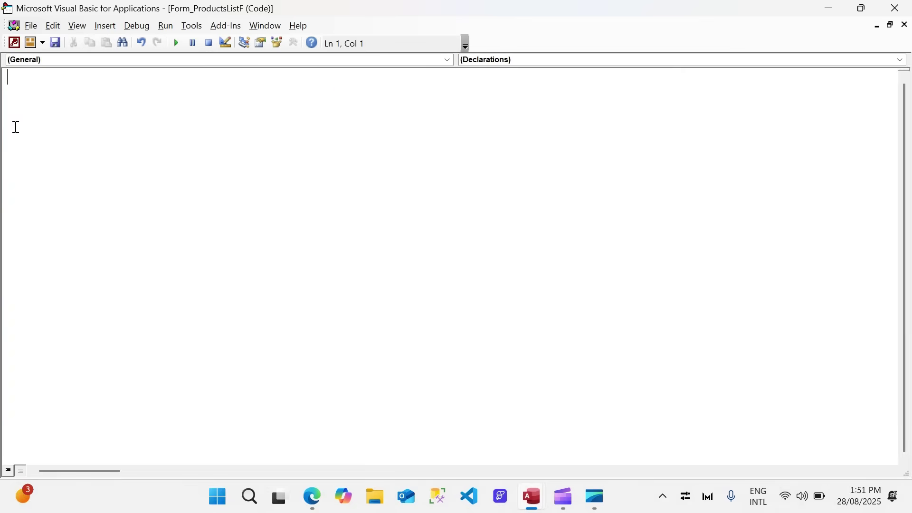
pyautogui.hotkey('alt', 'F11')
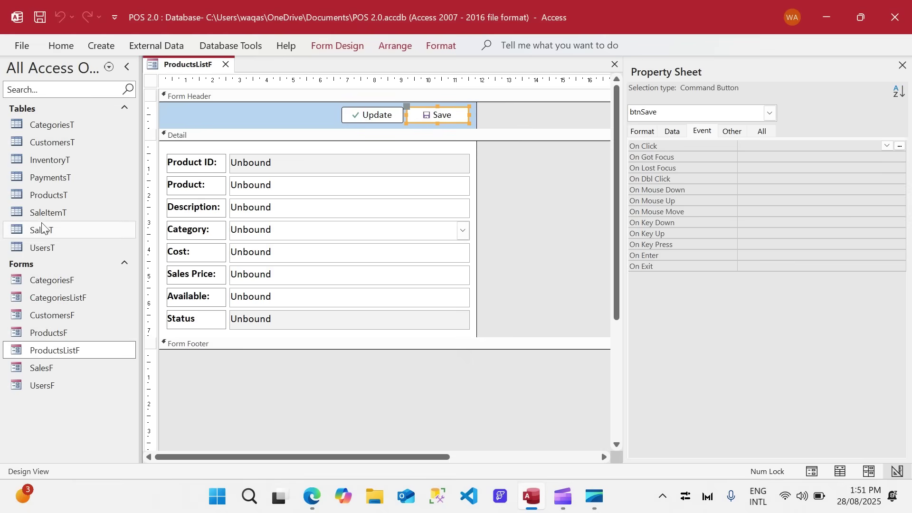
# - Open the SaleItemT table and compare its fields with the controls on ProductsListF
pyautogui.click(56, 215)
pyautogui.doubleClick(55, 216)
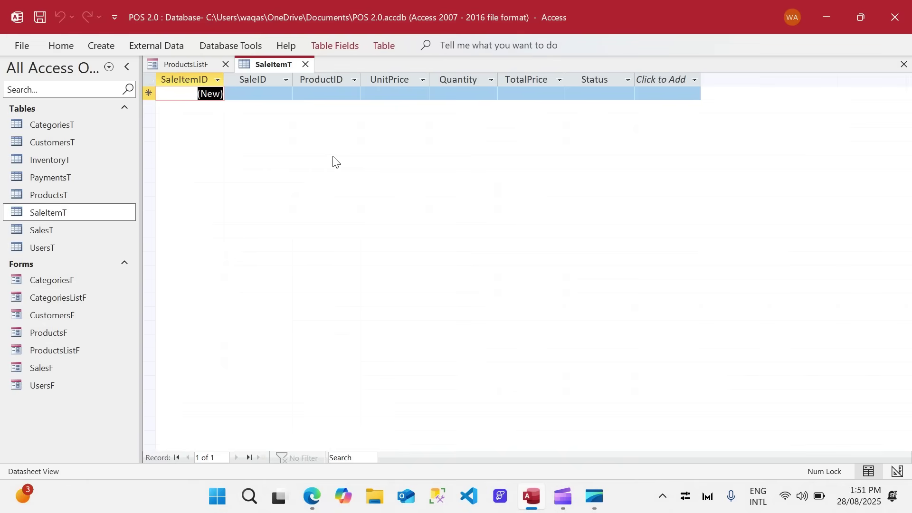
pyautogui.press('Tab')
pyautogui.press('Tab')
pyautogui.press('Tab')
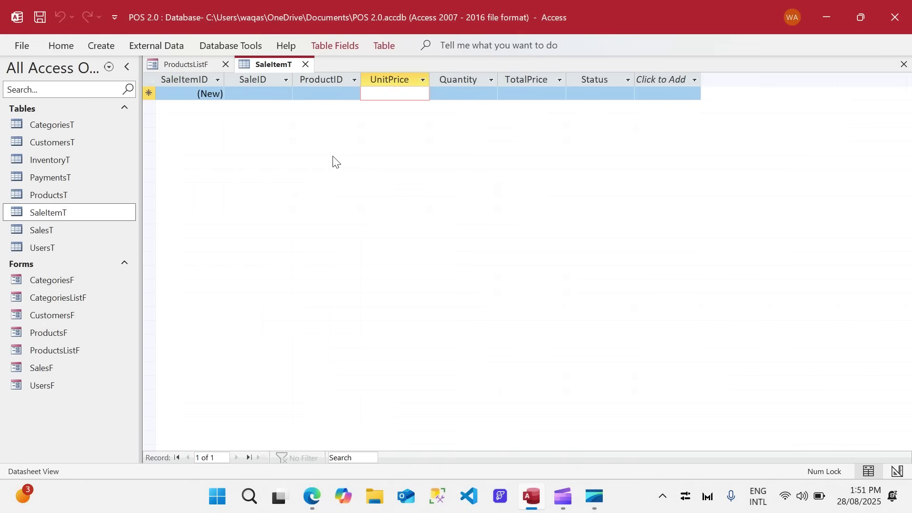
pyautogui.click(183, 63)
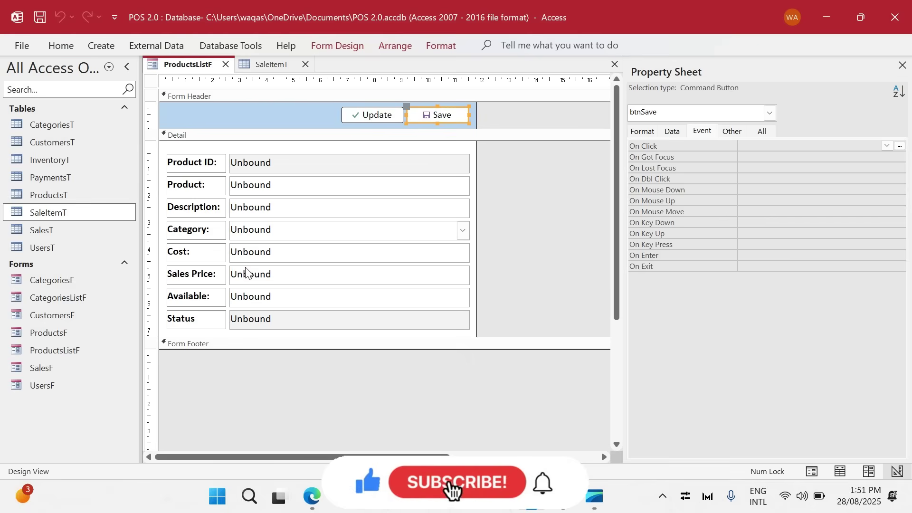
pyautogui.click(281, 278)
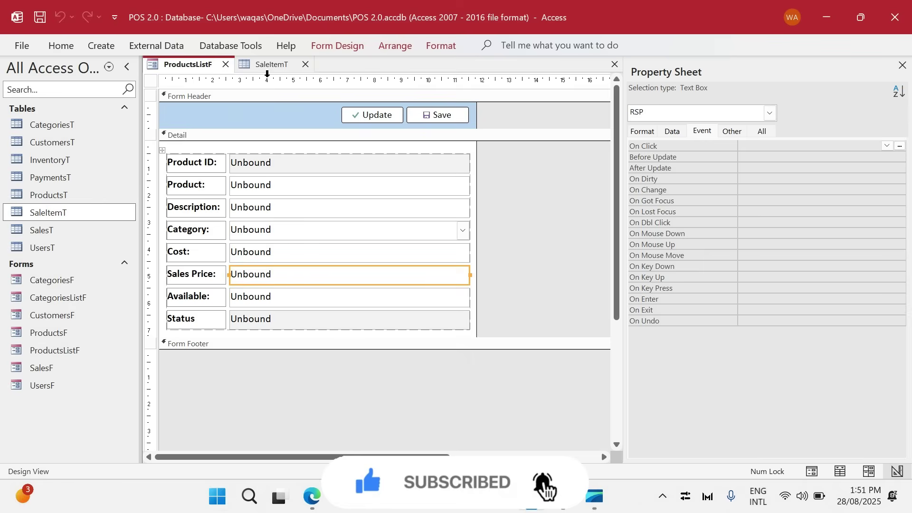
pyautogui.click(261, 69)
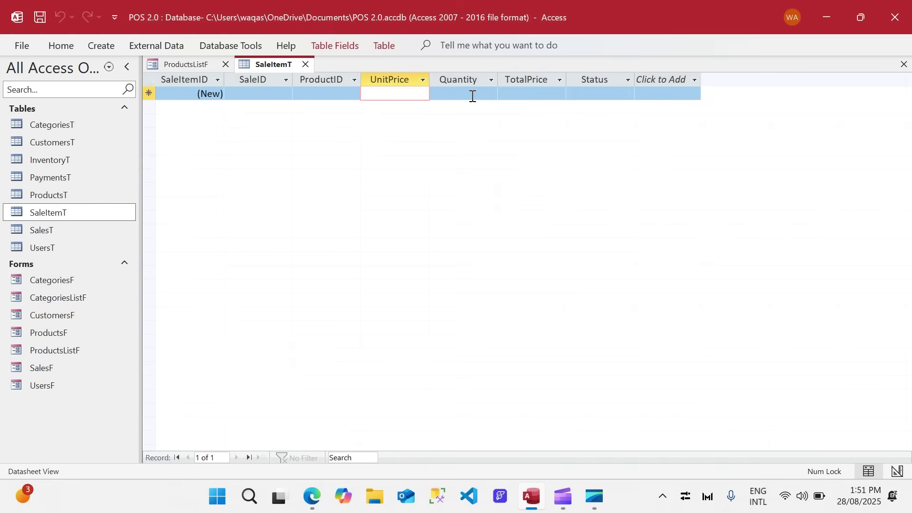
pyautogui.click(190, 65)
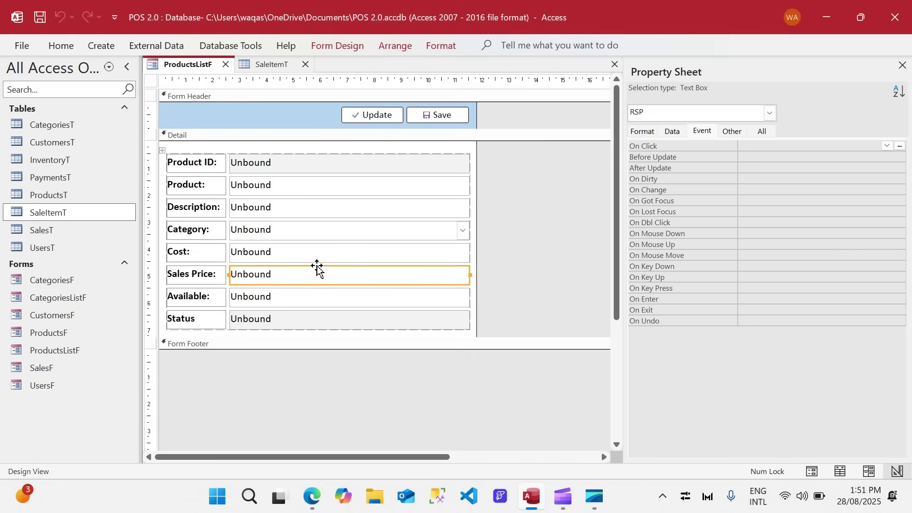
pyautogui.click(265, 67)
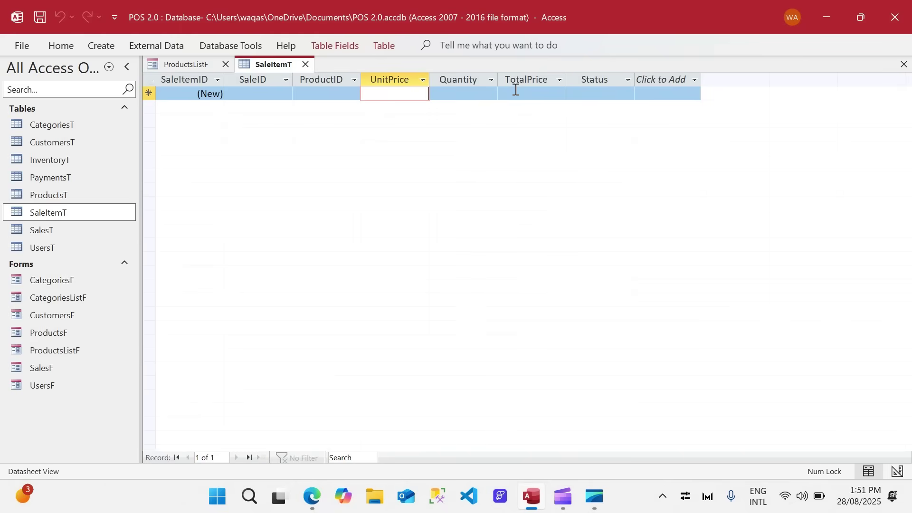
pyautogui.press('Tab')
pyautogui.press('Tab')
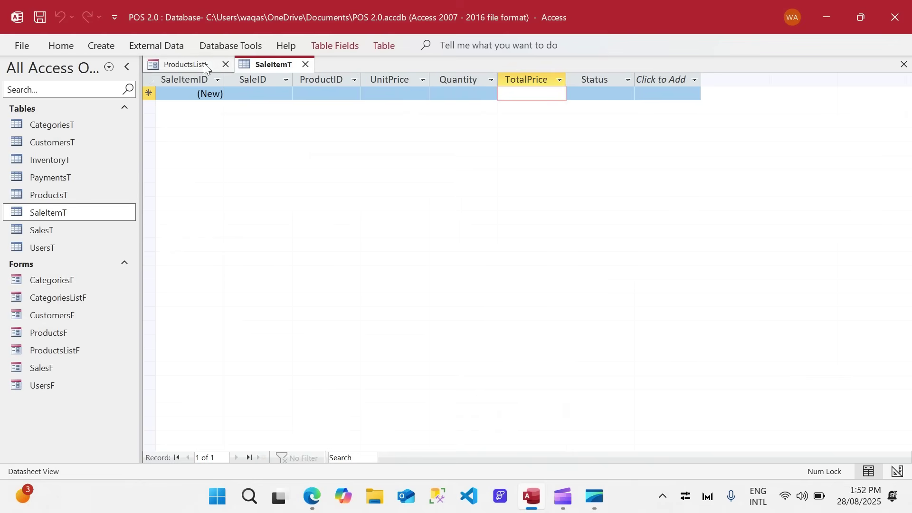
# - Delete the Description label and its text box from ProductsListF
pyautogui.click(185, 64)
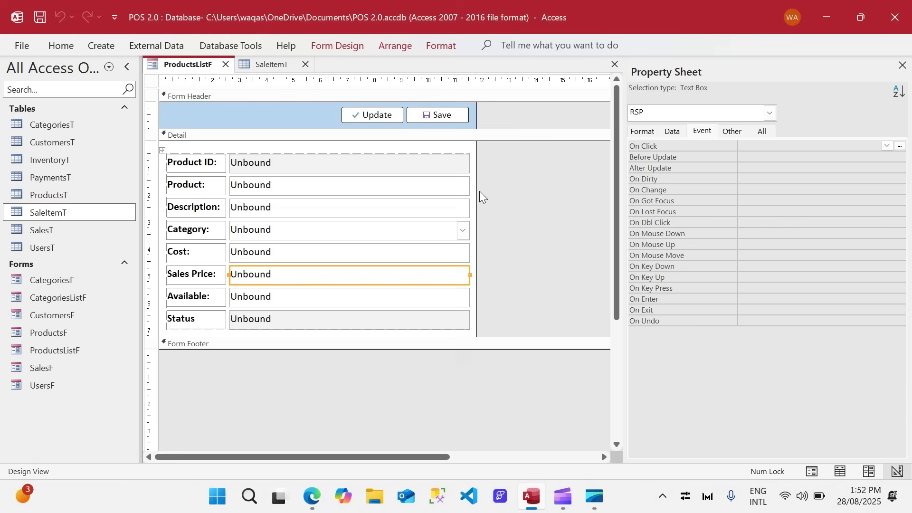
pyautogui.moveTo(492, 199); pyautogui.dragTo(43, 204)
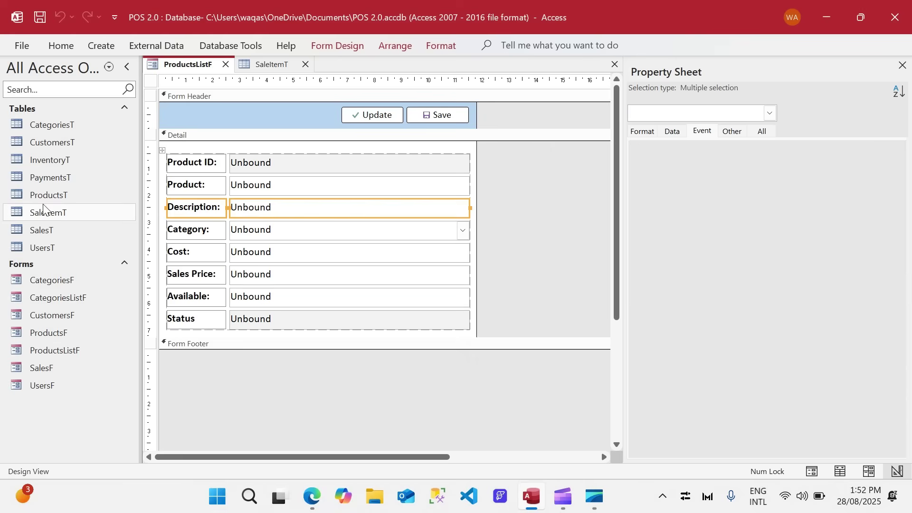
pyautogui.press('Delete')
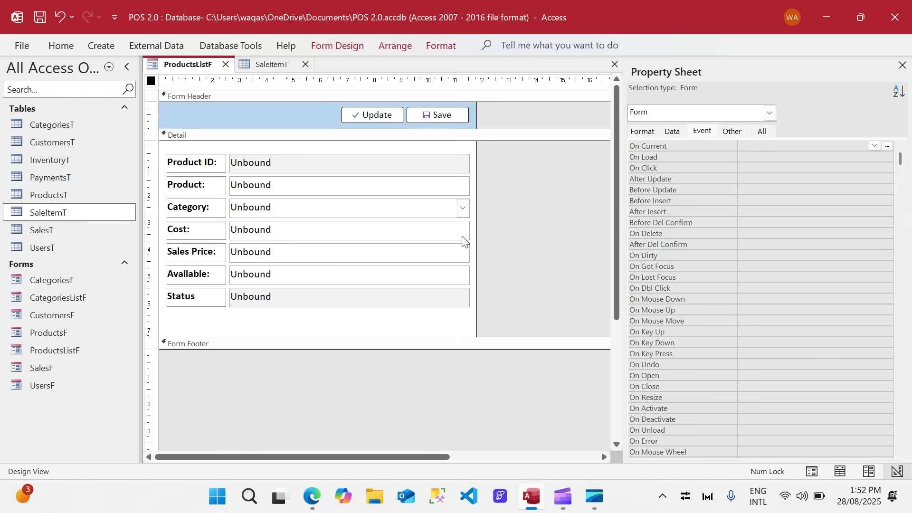
pyautogui.moveTo(492, 216); pyautogui.dragTo(135, 208)
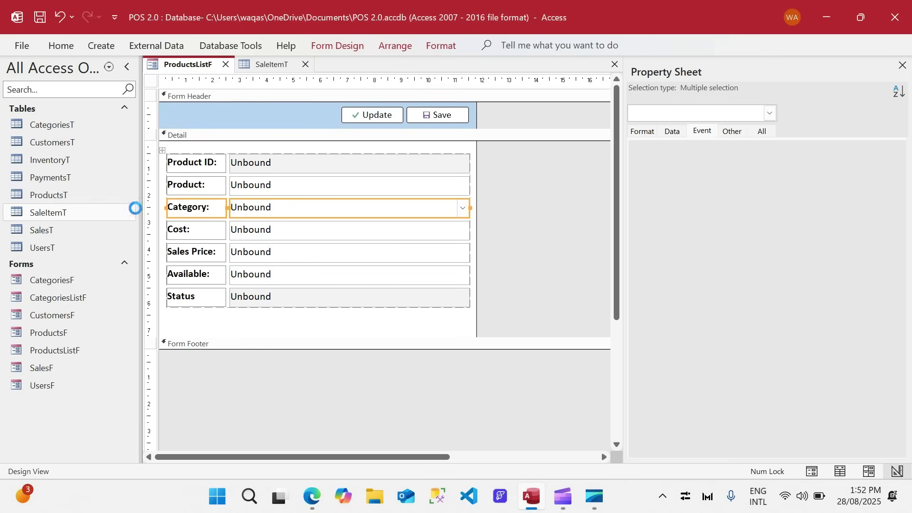
pyautogui.press('Delete')
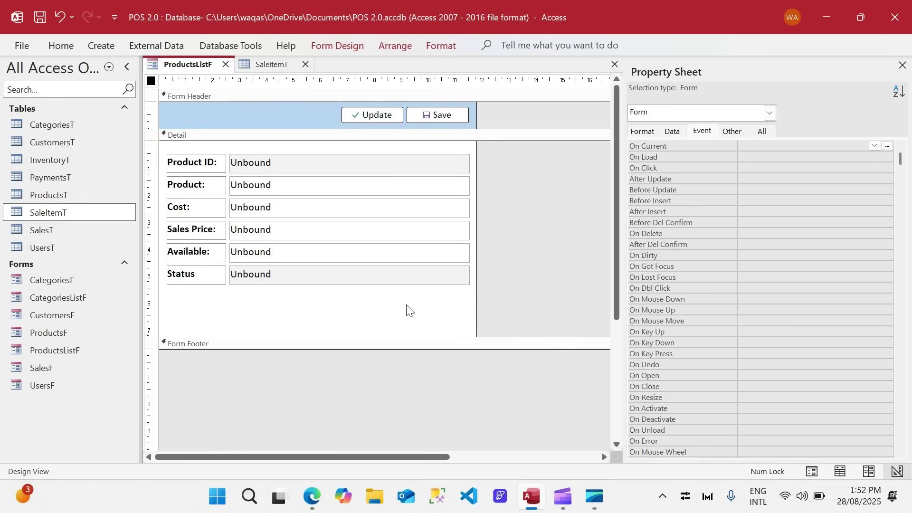
pyautogui.hotkey('ctrl', 'z')
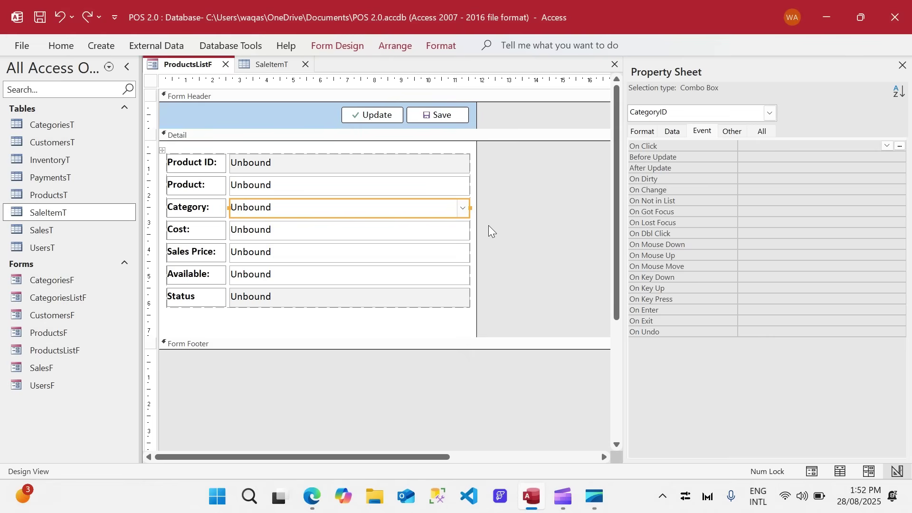
# - Delete the Cost and Status labels with their text boxes from ProductsListF
pyautogui.moveTo(488, 225); pyautogui.dragTo(182, 241)
pyautogui.press('Delete')
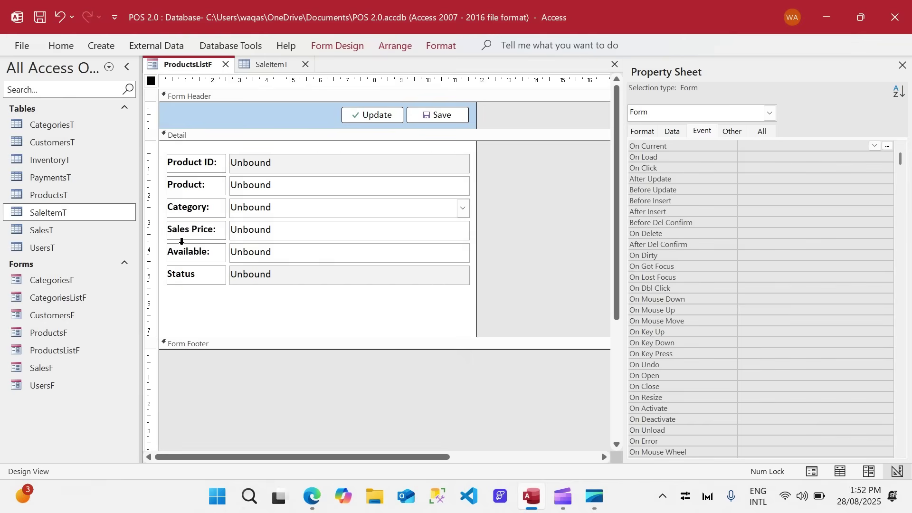
pyautogui.click(204, 284)
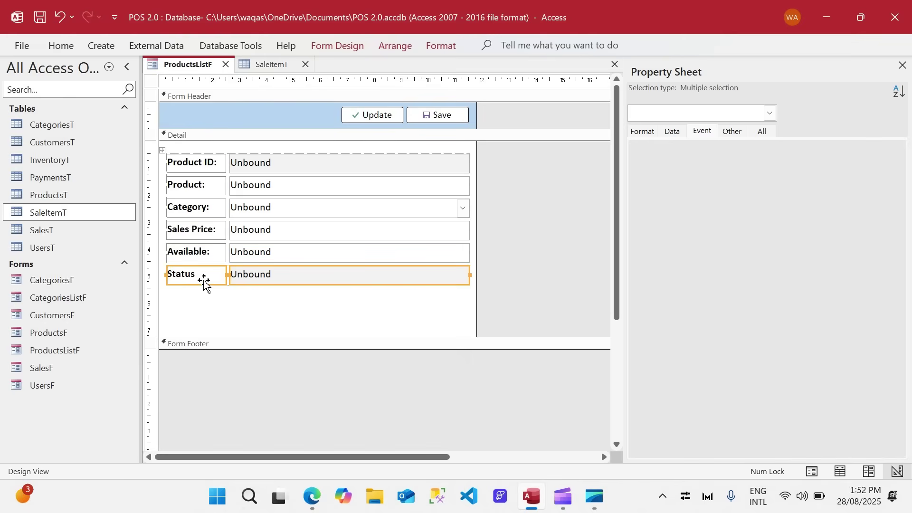
pyautogui.press('Delete')
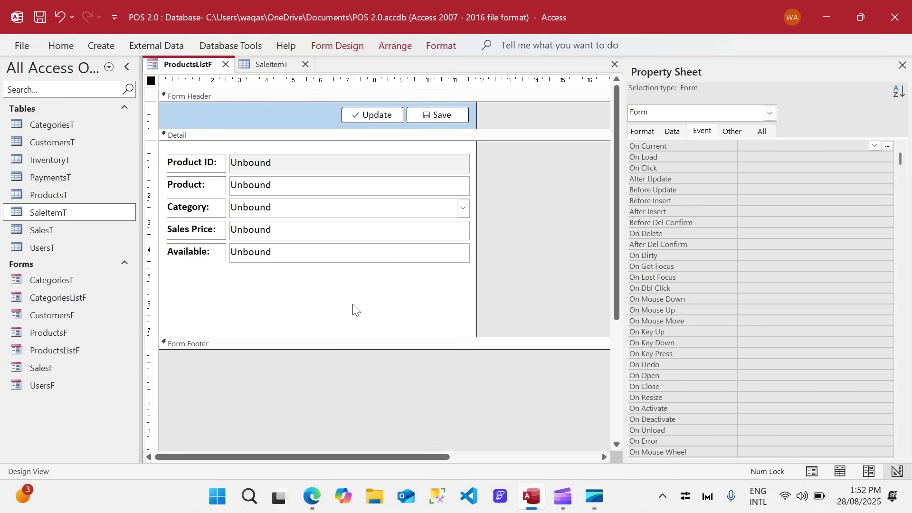
# - Move the remaining labels and fields about 1 cm lower in the Detail section, and check the SaleItemT fields again
pyautogui.moveTo(200, 162); pyautogui.dragTo(228, 193)
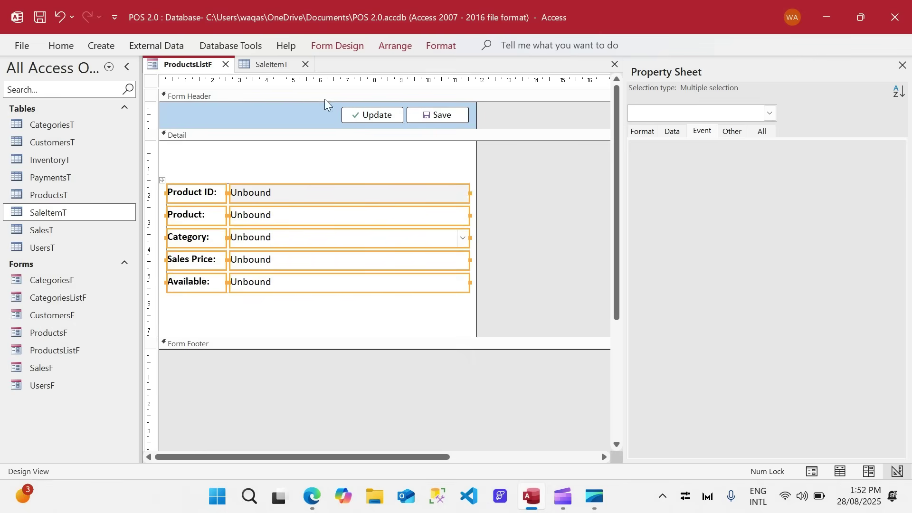
pyautogui.click(272, 65)
pyautogui.click(206, 65)
pyautogui.click(279, 69)
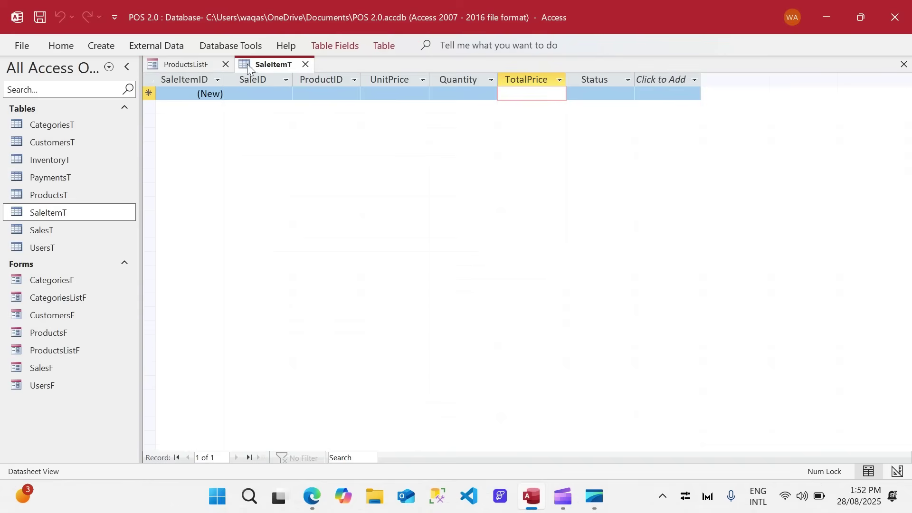
pyautogui.click(175, 66)
# - Examine the fields of the ProductsT table in Datasheet View and Design View, and close the table
pyautogui.click(150, 82)
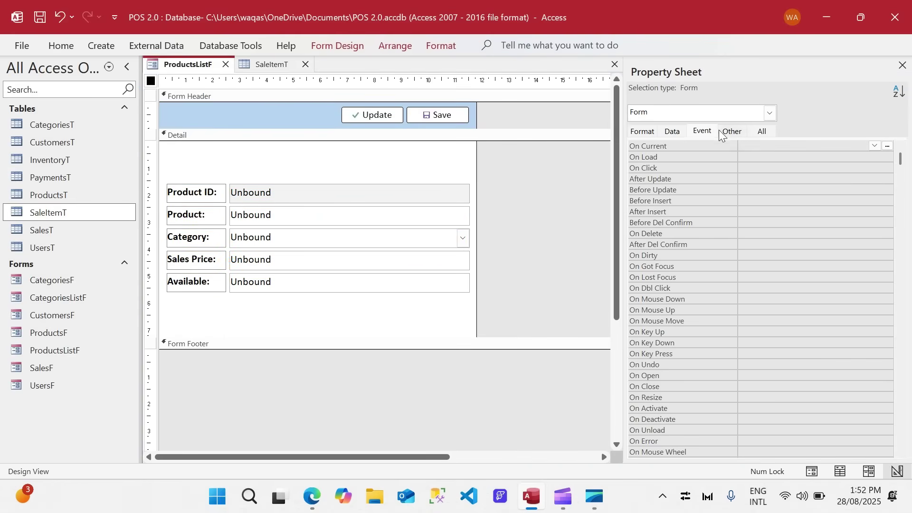
pyautogui.click(673, 132)
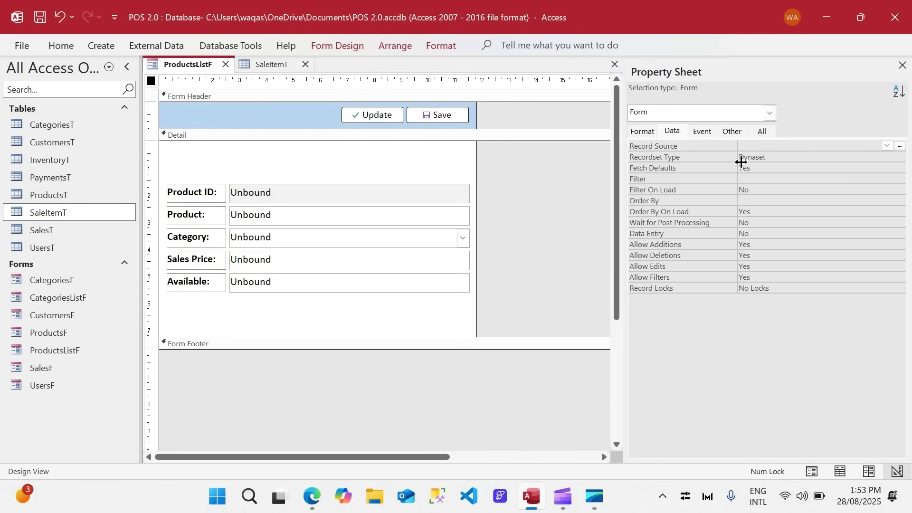
pyautogui.click(50, 196)
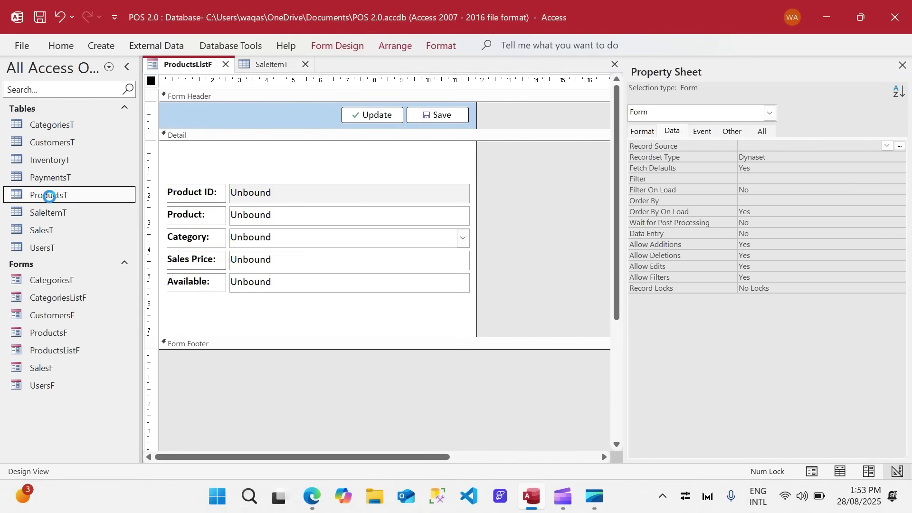
pyautogui.doubleClick(49, 195)
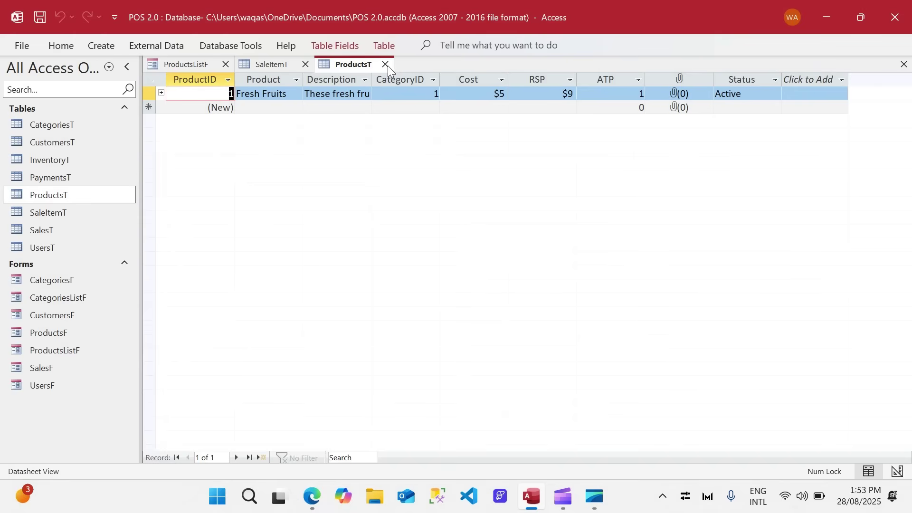
pyautogui.rightClick(365, 62)
pyautogui.click(413, 137)
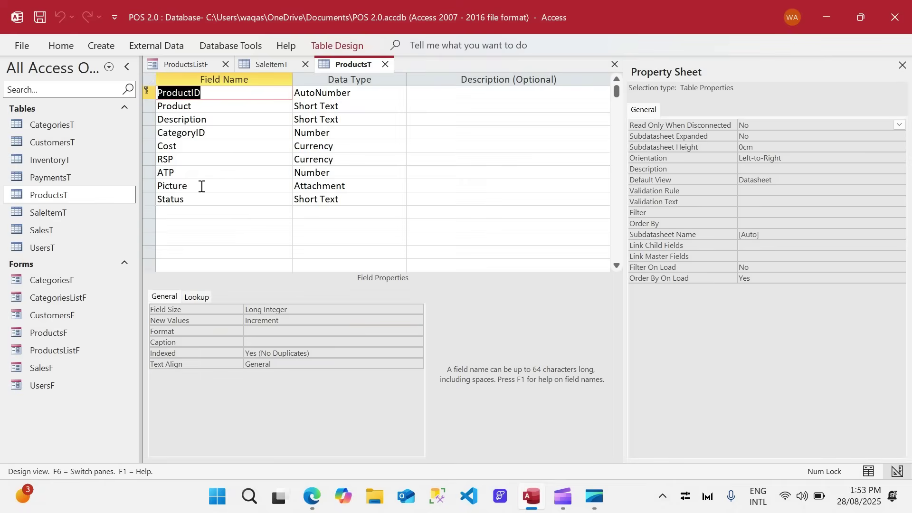
pyautogui.rightClick(371, 66)
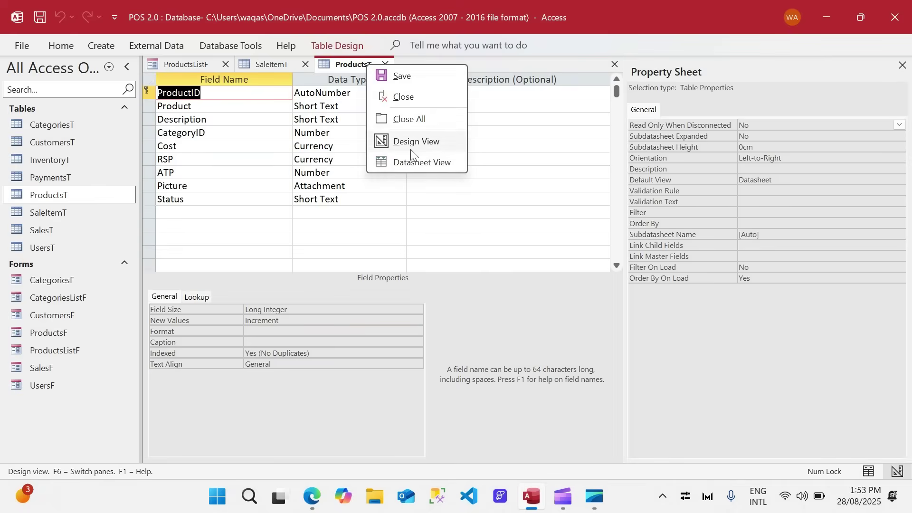
pyautogui.click(413, 161)
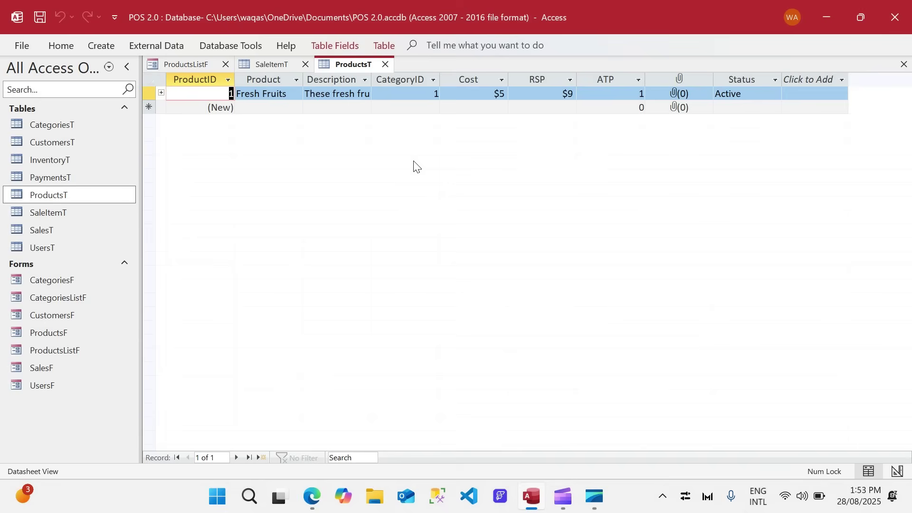
pyautogui.click(385, 63)
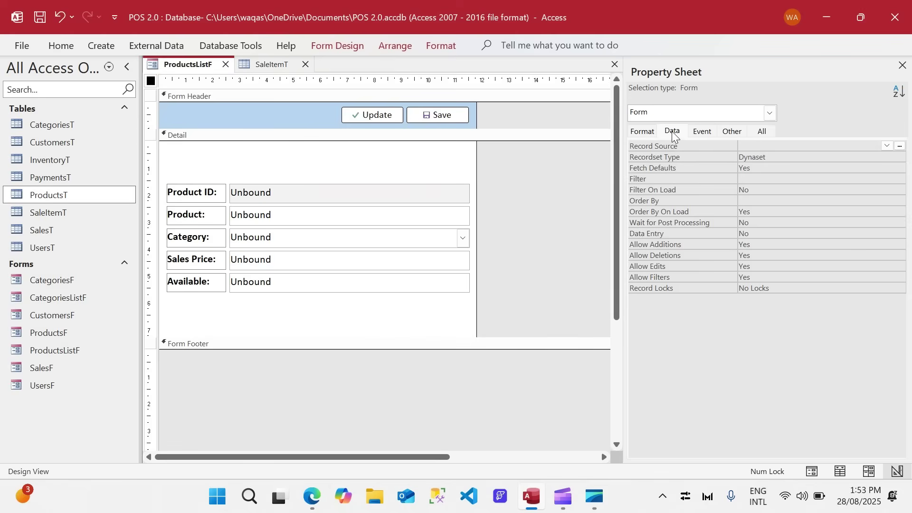
# - Set the Record Source of ProductsListF to ProductsT and move all labels and fields about 0.8 cm lower in the Detail section
pyautogui.click(761, 147)
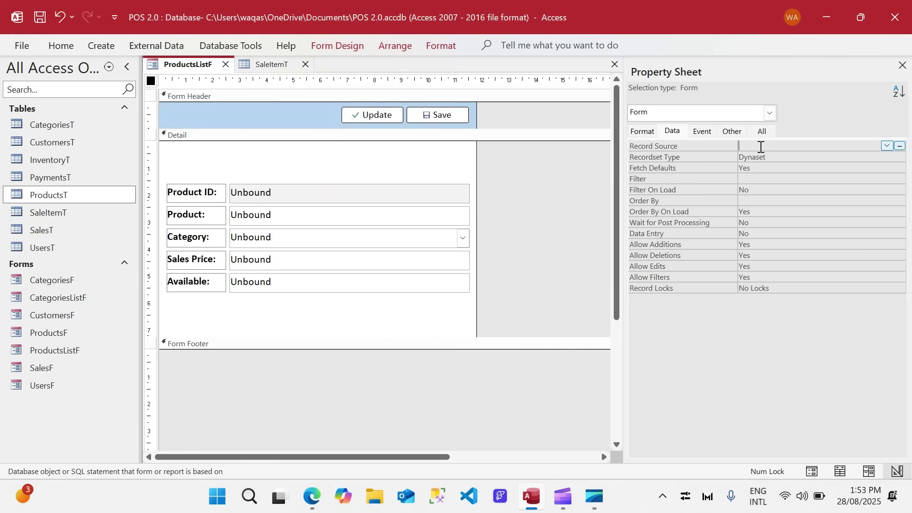
pyautogui.write('productsT')
pyautogui.press('Return')
pyautogui.click(337, 45)
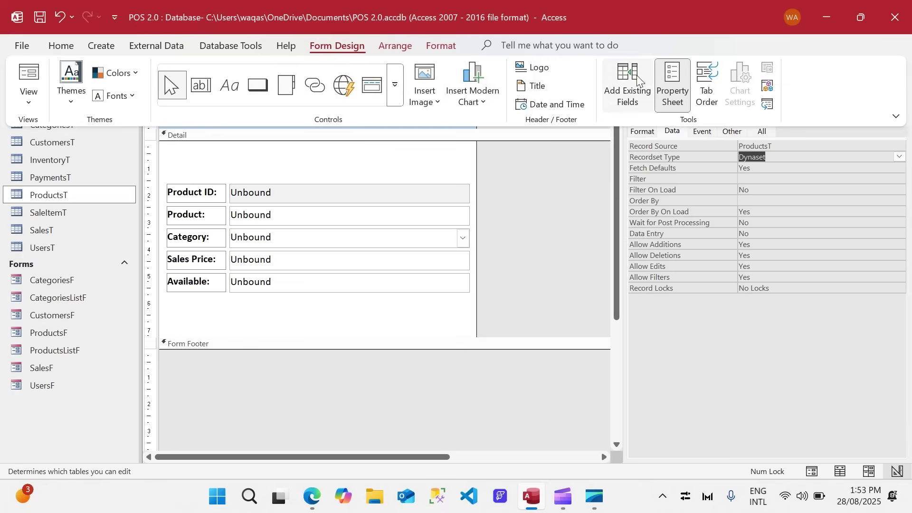
pyautogui.click(638, 79)
pyautogui.click(636, 209)
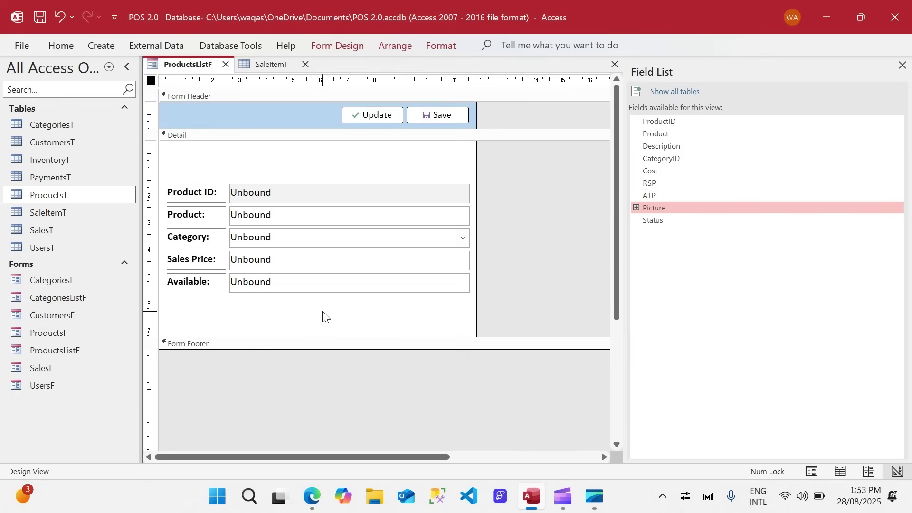
pyautogui.moveTo(323, 316); pyautogui.dragTo(207, 219)
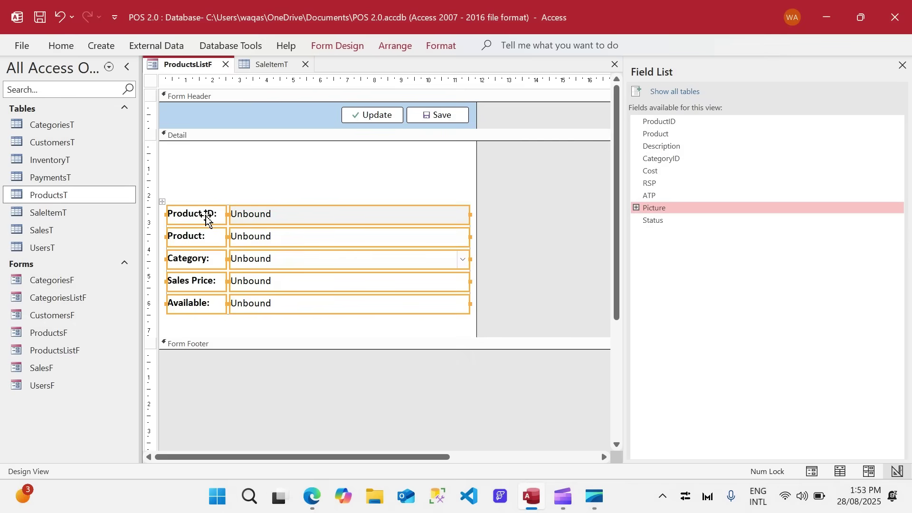
pyautogui.click(289, 181)
# - Set the Control Source of the Product ID text box to ProductID
pyautogui.click(305, 217)
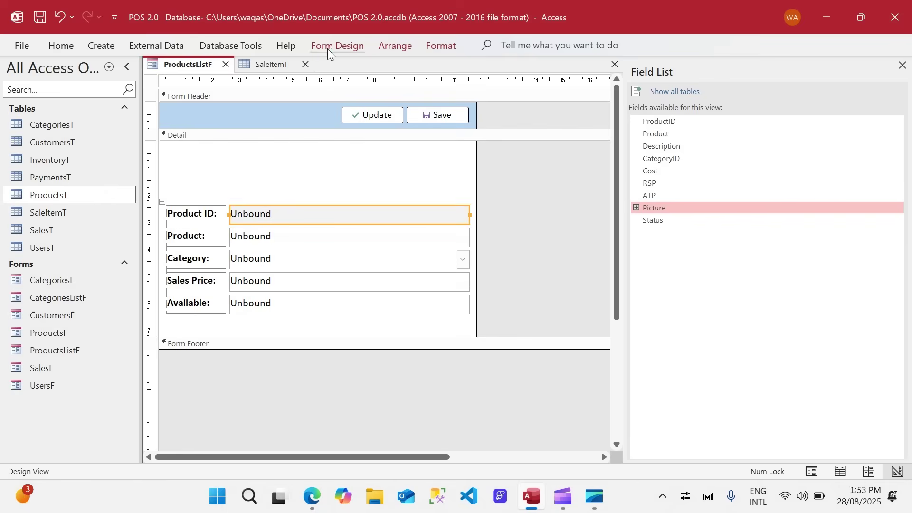
pyautogui.click(327, 48)
pyautogui.click(670, 92)
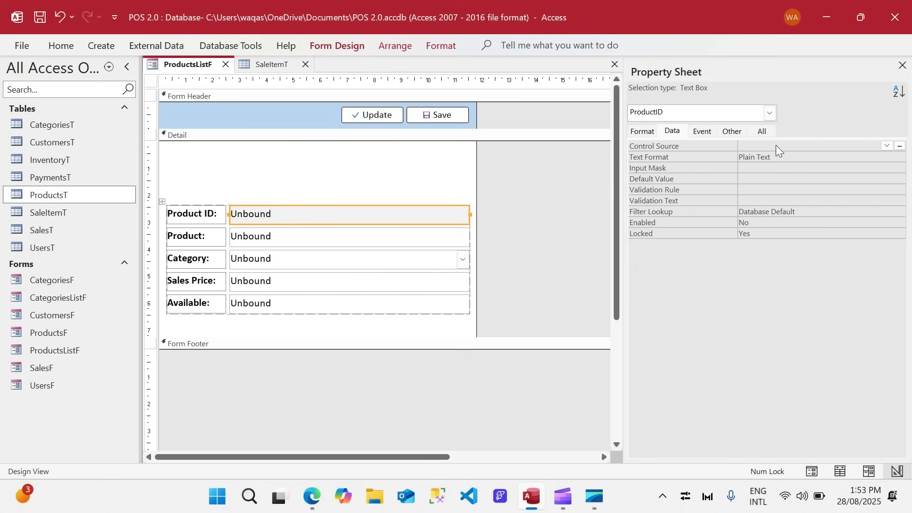
pyautogui.click(778, 145)
pyautogui.write('Pr')
pyautogui.press('Return')
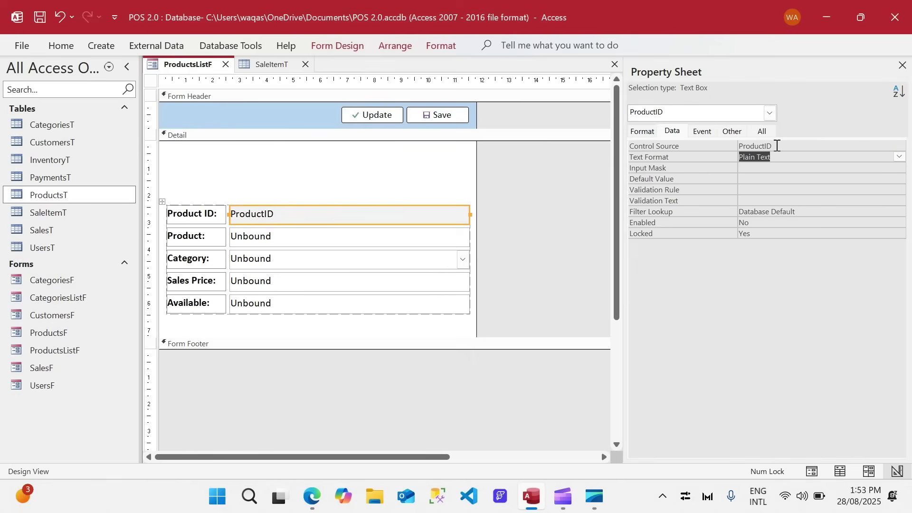
# - Set the Control Source of the Product text box to the Product field
pyautogui.click(366, 240)
pyautogui.click(769, 148)
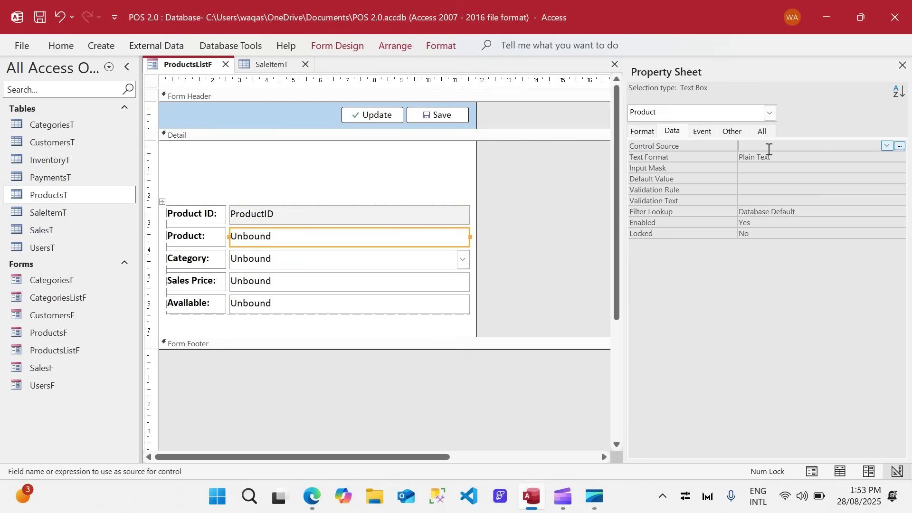
pyautogui.write('productID')
pyautogui.click(888, 146)
pyautogui.click(808, 165)
# - Set the Control Source of the Category combo box to CategoryID
pyautogui.click(300, 265)
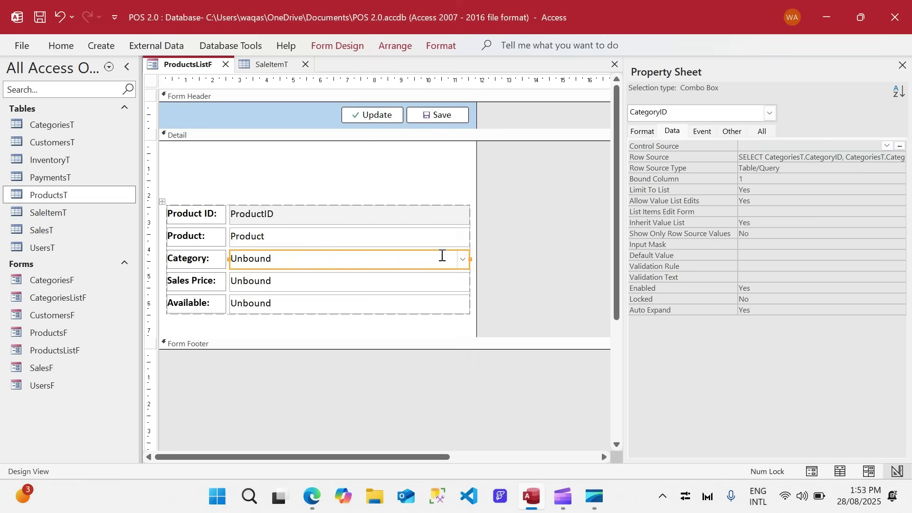
pyautogui.click(789, 146)
pyautogui.write('categoryID')
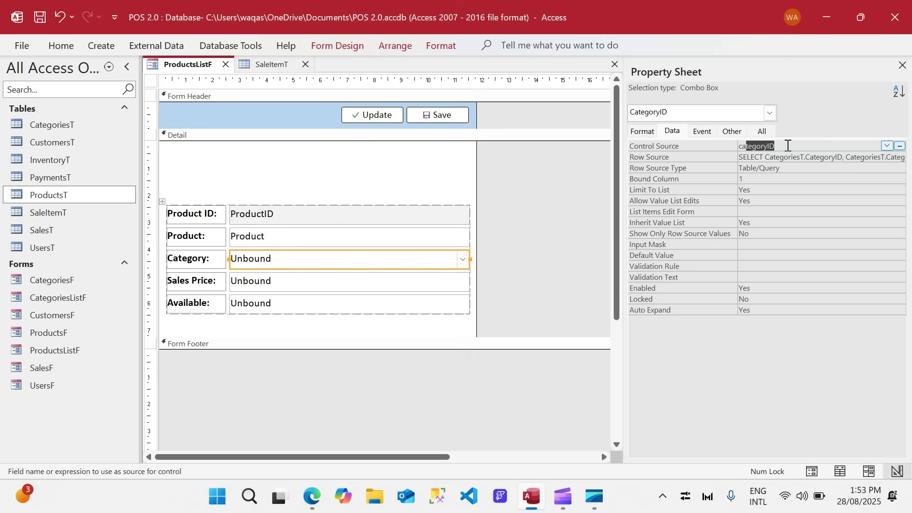
pyautogui.press('Return')
# - Clear the Row Source of the Category combo box and change the control to a text box
pyautogui.press('Delete')
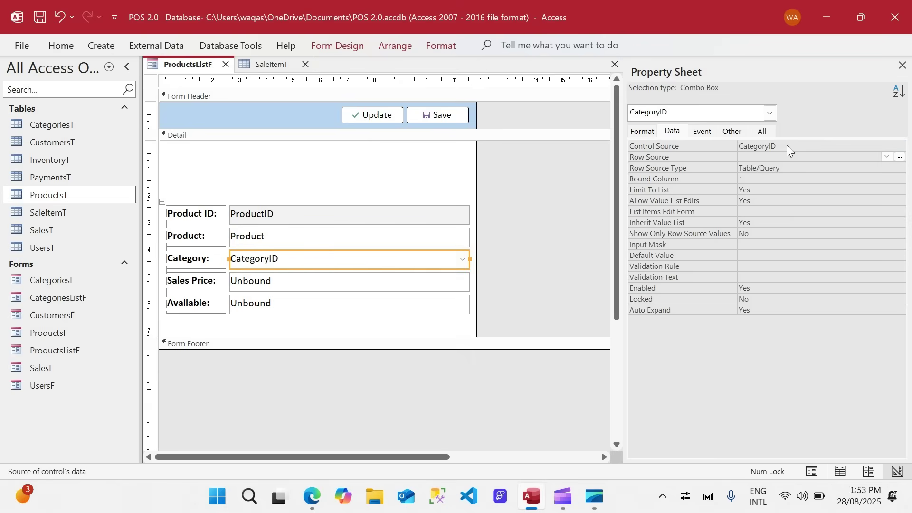
pyautogui.press('Return')
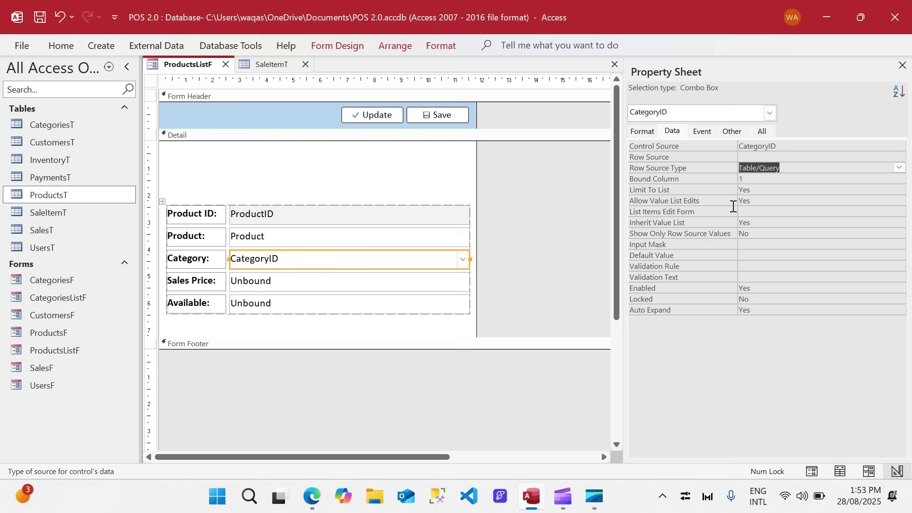
pyautogui.rightClick(467, 268)
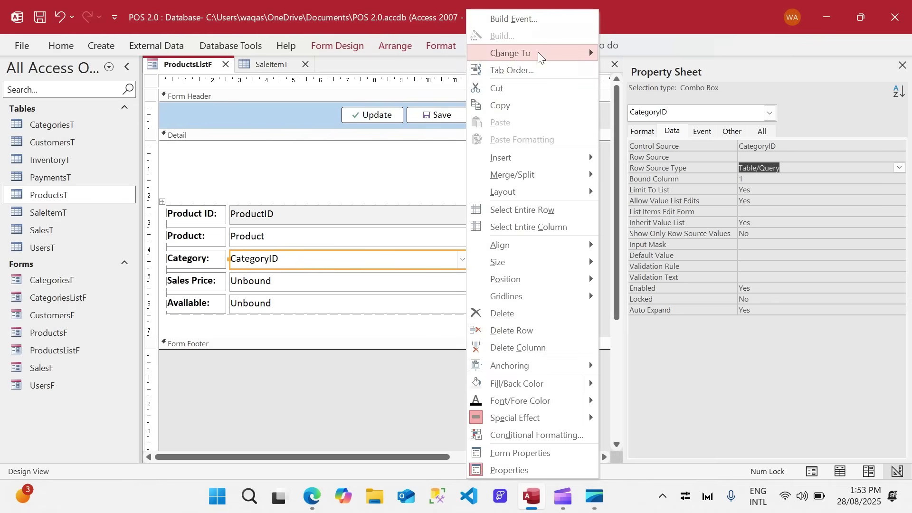
pyautogui.moveTo(589, 51)
pyautogui.click(639, 55)
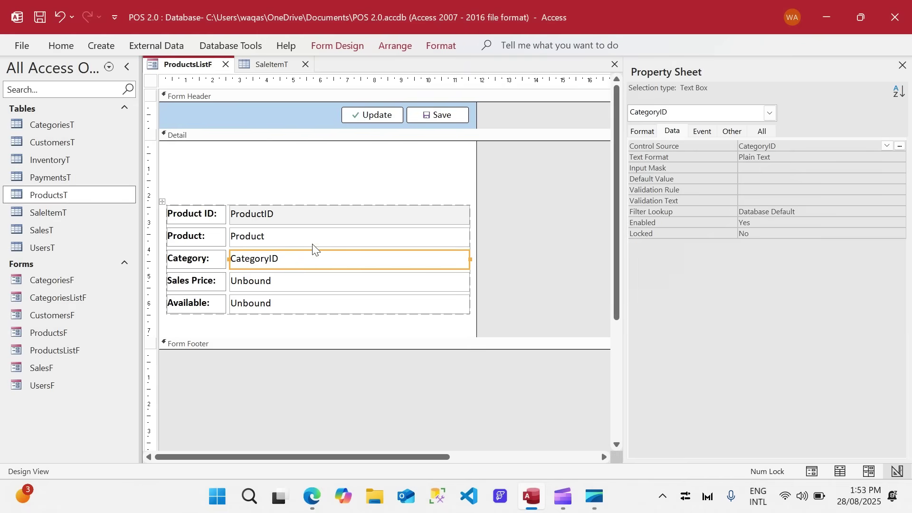
# - Set the Control Source of the Sales Price text box to RSP and that of the Available text box to ATP
pyautogui.click(339, 283)
pyautogui.click(761, 146)
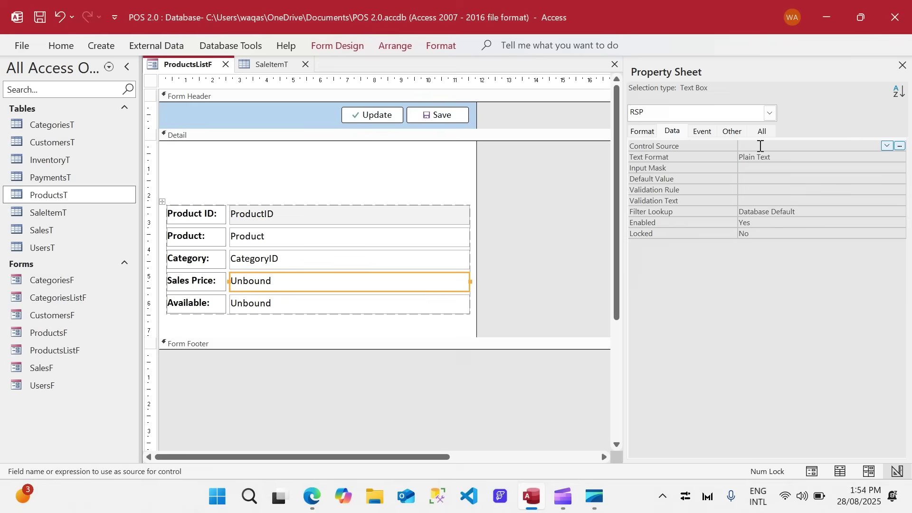
pyautogui.press('Return')
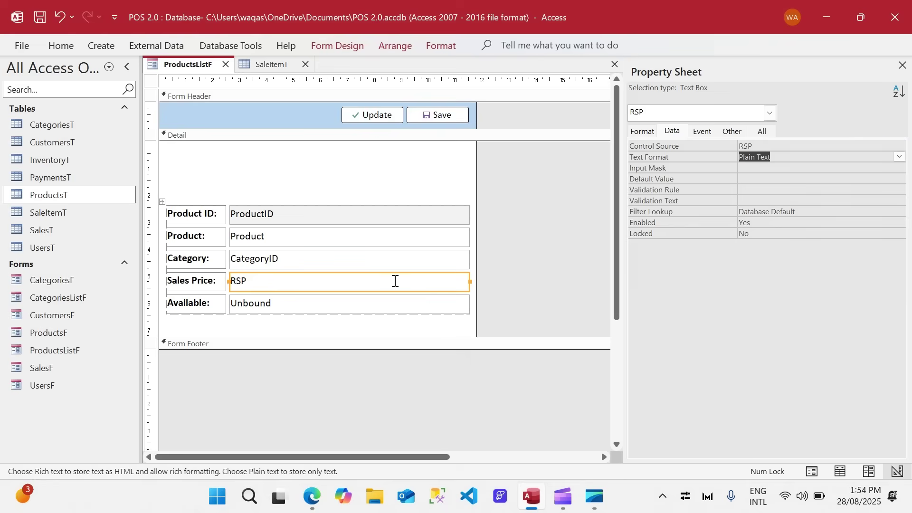
pyautogui.click(384, 304)
pyautogui.click(778, 146)
pyautogui.write('atP')
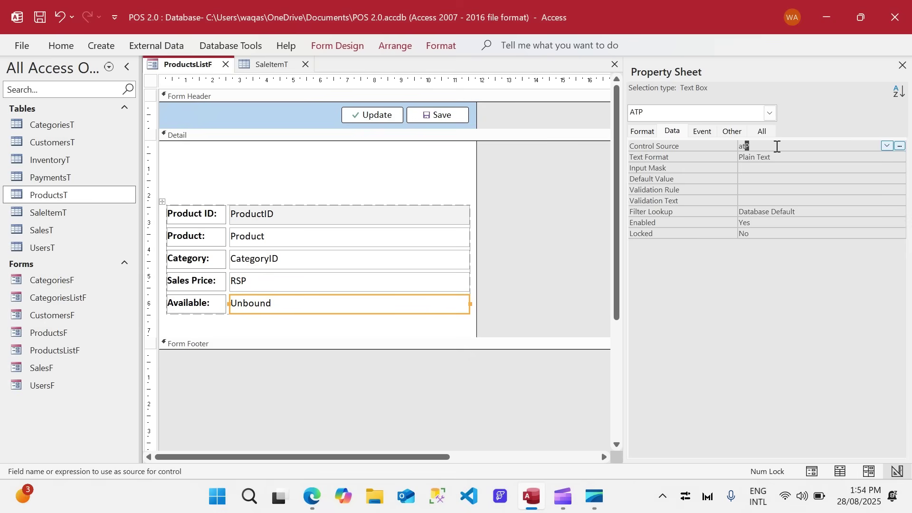
pyautogui.press('Return')
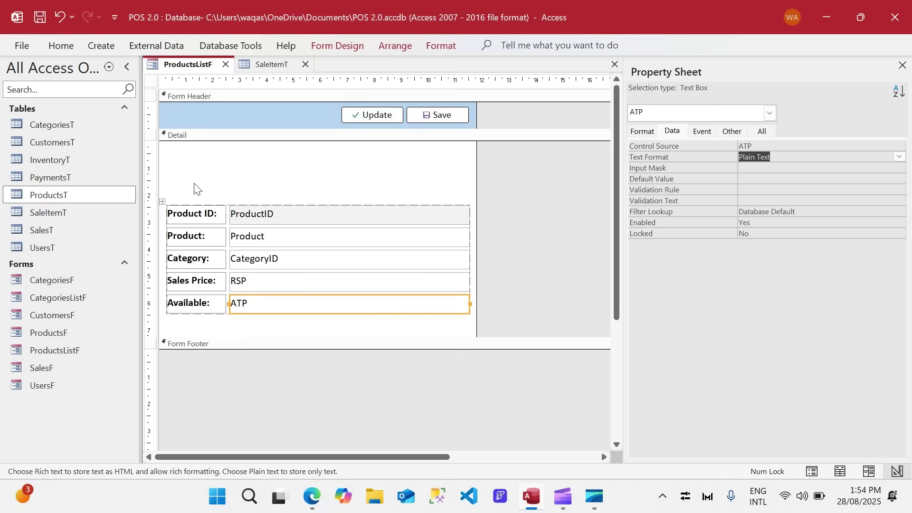
# - Move the labels and fields about 0.7 cm lower and add the Picture field from ProductsT above them
pyautogui.moveTo(163, 201); pyautogui.dragTo(164, 220)
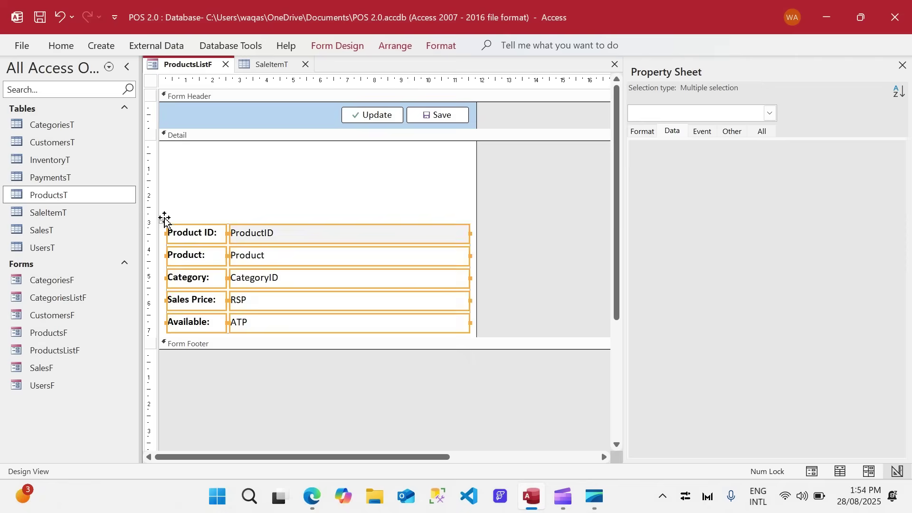
pyautogui.click(268, 183)
pyautogui.click(344, 40)
pyautogui.click(625, 88)
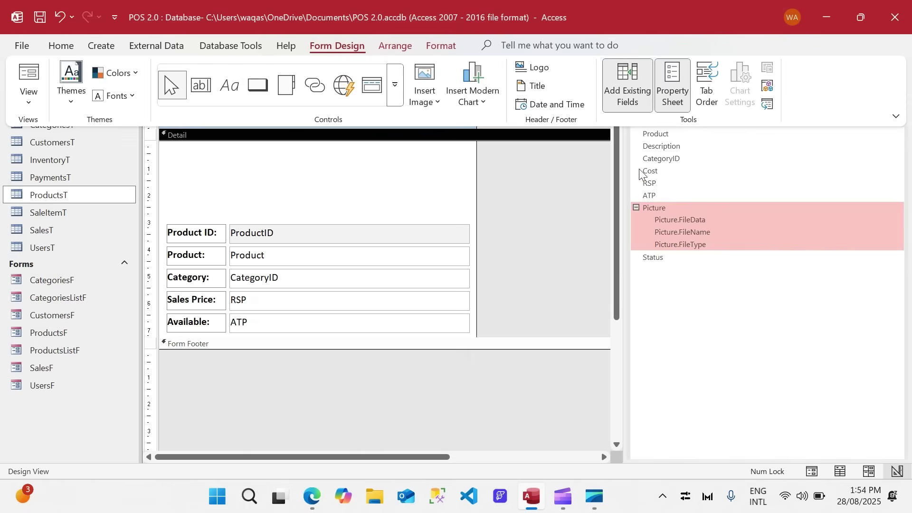
pyautogui.click(649, 208)
pyautogui.moveTo(649, 208); pyautogui.dragTo(281, 155)
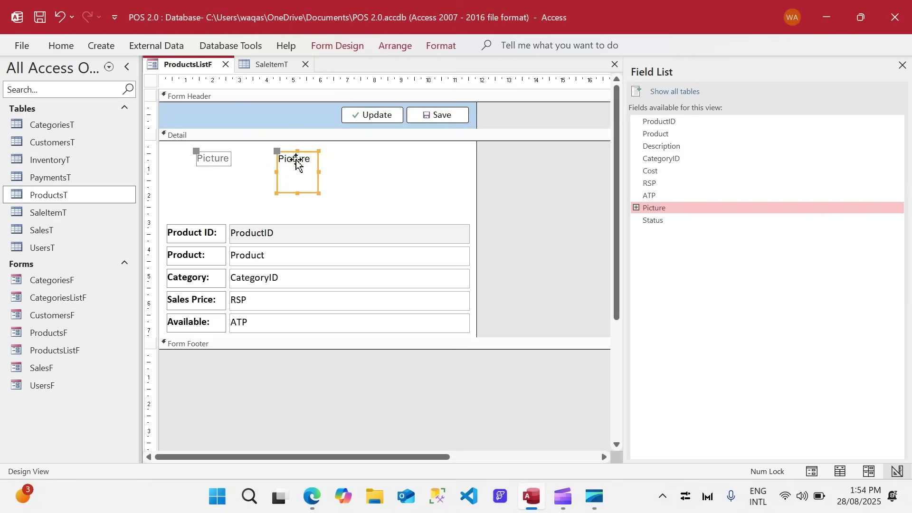
# - Delete the Picture label and enlarge the picture control to about 4 cm square
pyautogui.click(201, 157)
pyautogui.press('Delete')
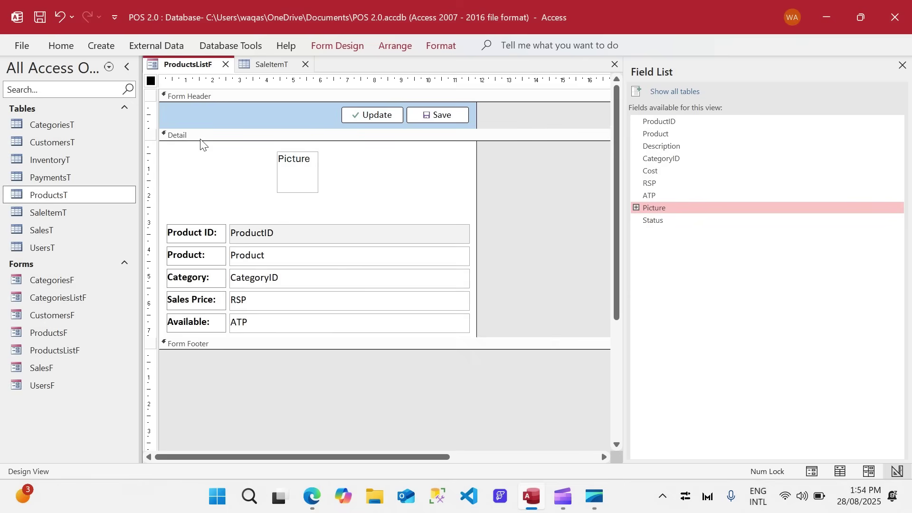
pyautogui.moveTo(304, 157); pyautogui.dragTo(336, 252)
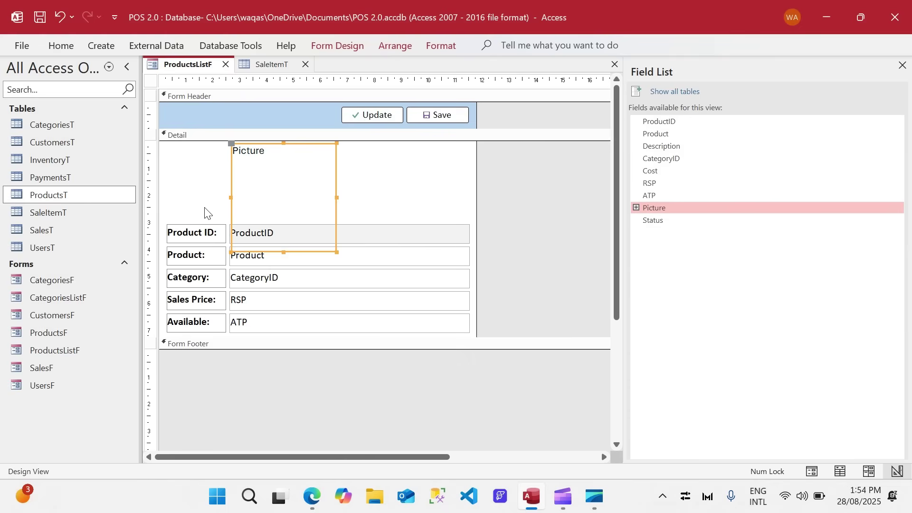
# - Delete the labels of the five product fields and move the text boxes directly below the picture control
pyautogui.moveTo(187, 216); pyautogui.dragTo(201, 328)
pyautogui.press('Delete')
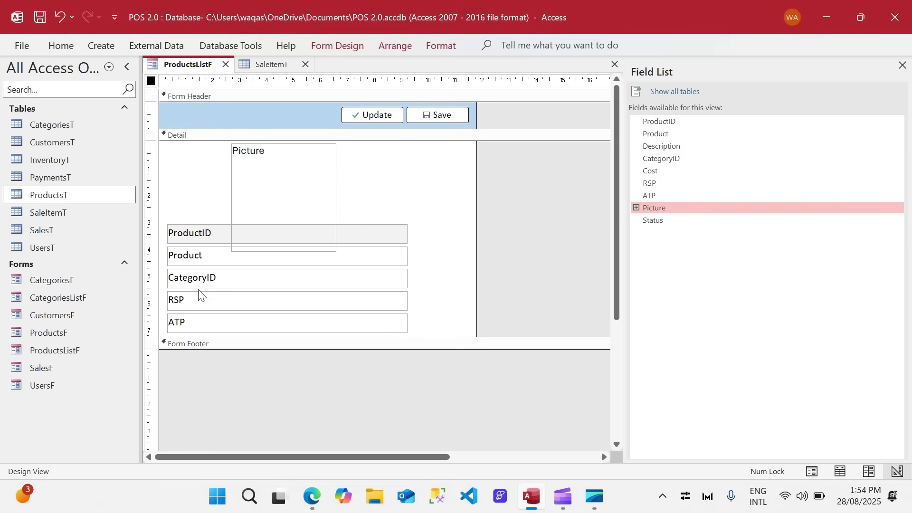
pyautogui.moveTo(426, 241); pyautogui.dragTo(454, 354)
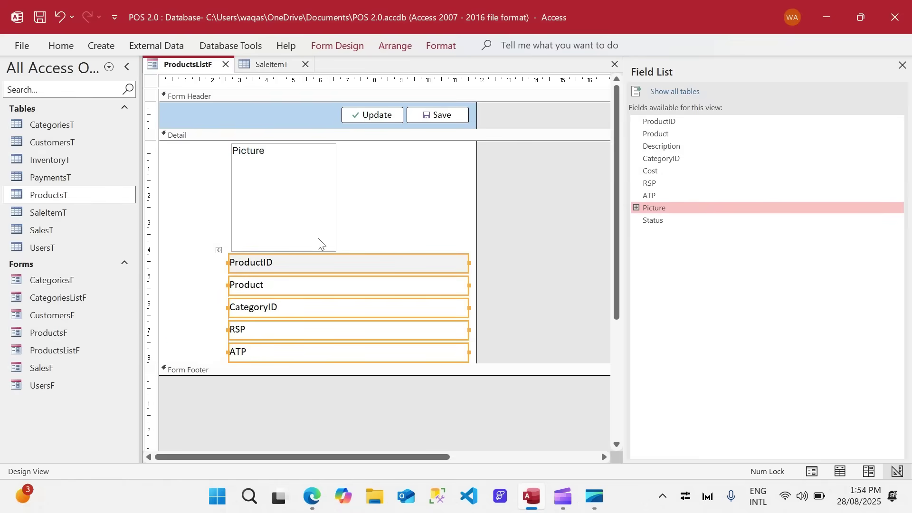
# - Place the picture control in the Detail section's upper-left corner with the text boxes beside it, and narrow the text boxes to about 7 cm
pyautogui.moveTo(301, 200); pyautogui.dragTo(233, 201)
pyautogui.moveTo(387, 240); pyautogui.dragTo(436, 244)
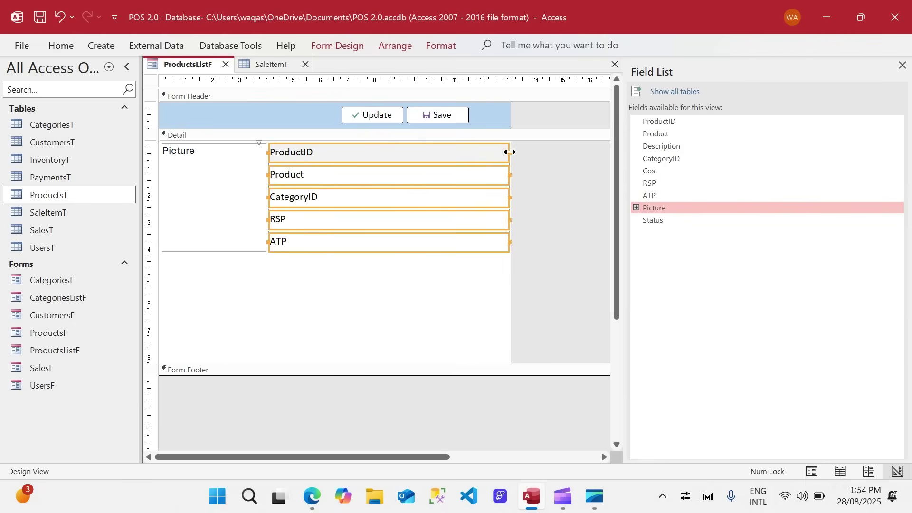
pyautogui.moveTo(510, 153); pyautogui.dragTo(464, 155)
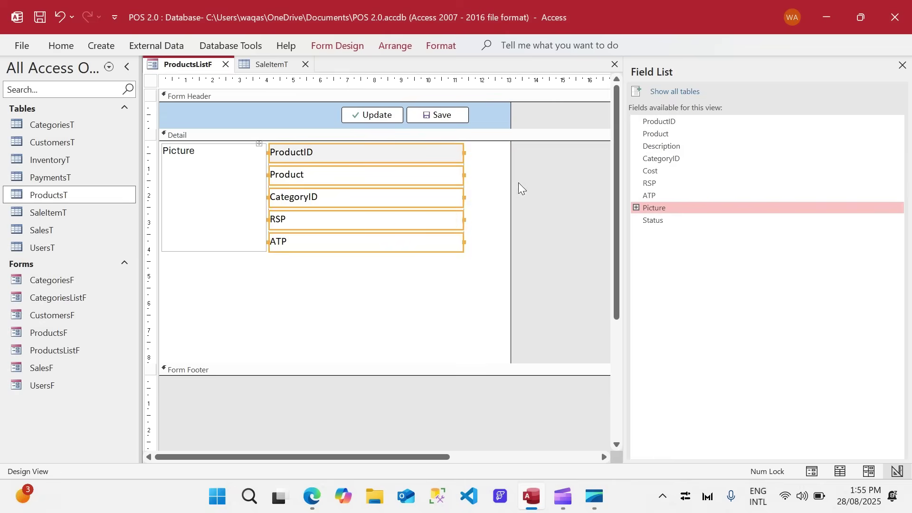
# - Narrow the form to about 11.5 cm and move the CategoryID text box directly above Product
pyautogui.moveTo(511, 182); pyautogui.dragTo(468, 187)
pyautogui.click(403, 273)
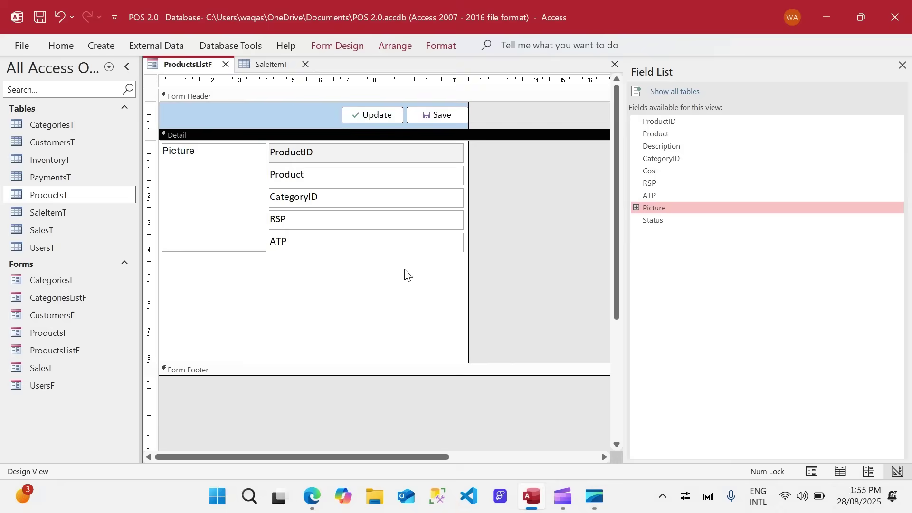
pyautogui.click(315, 195)
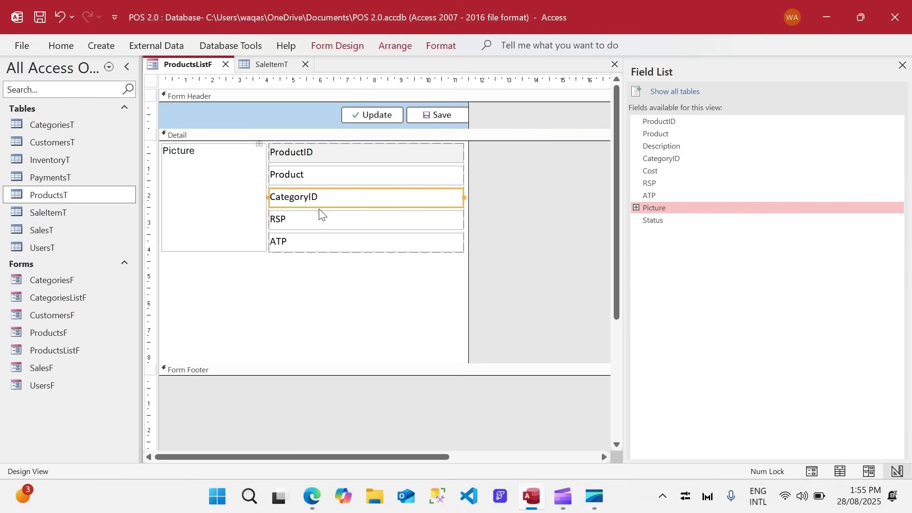
pyautogui.moveTo(319, 209); pyautogui.dragTo(319, 172)
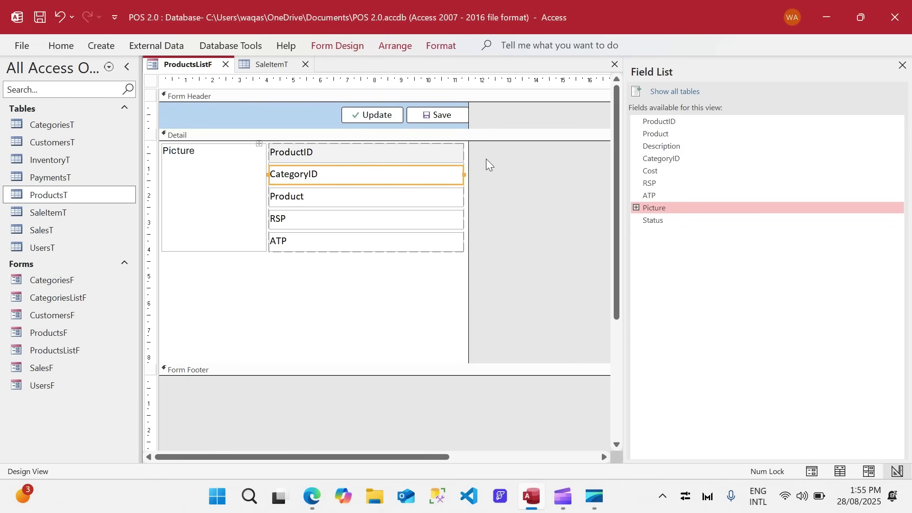
# - Hide the ProductID and CategoryID text boxes by setting their Visible property to No
pyautogui.moveTo(486, 157); pyautogui.dragTo(416, 171)
pyautogui.click(346, 42)
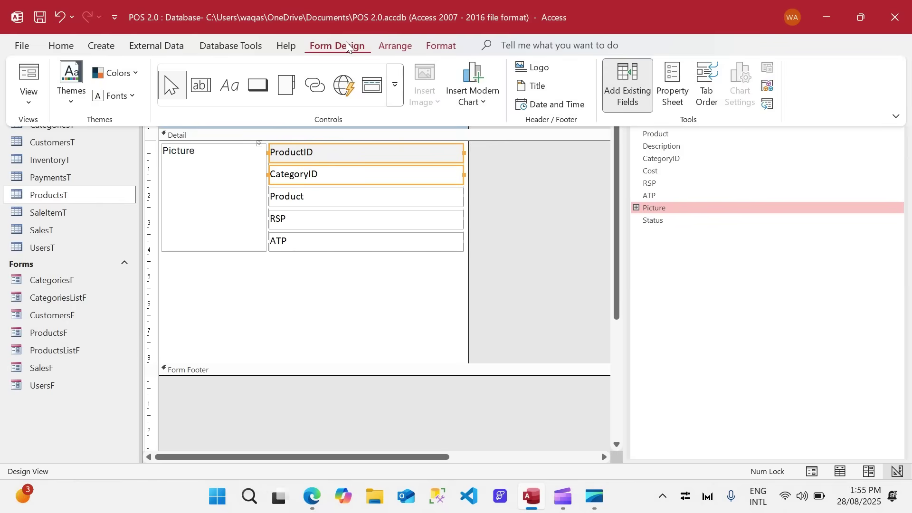
pyautogui.click(673, 85)
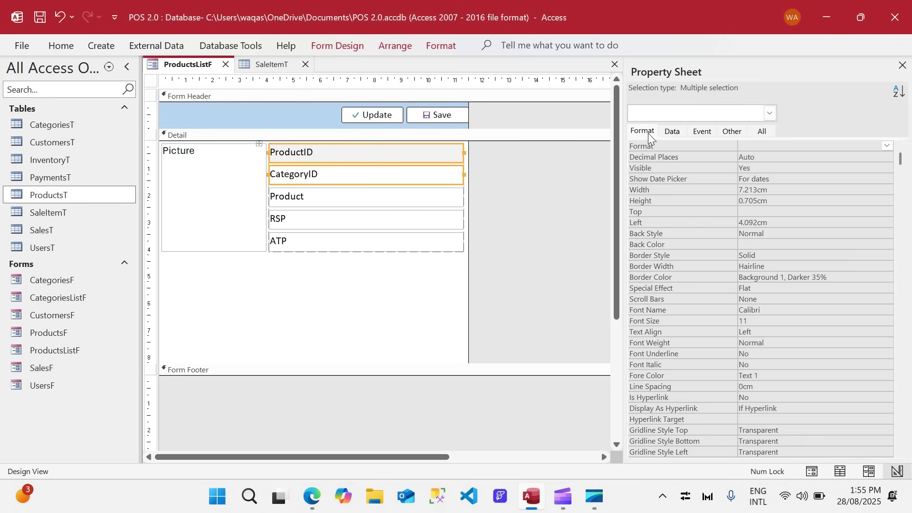
pyautogui.doubleClick(750, 167)
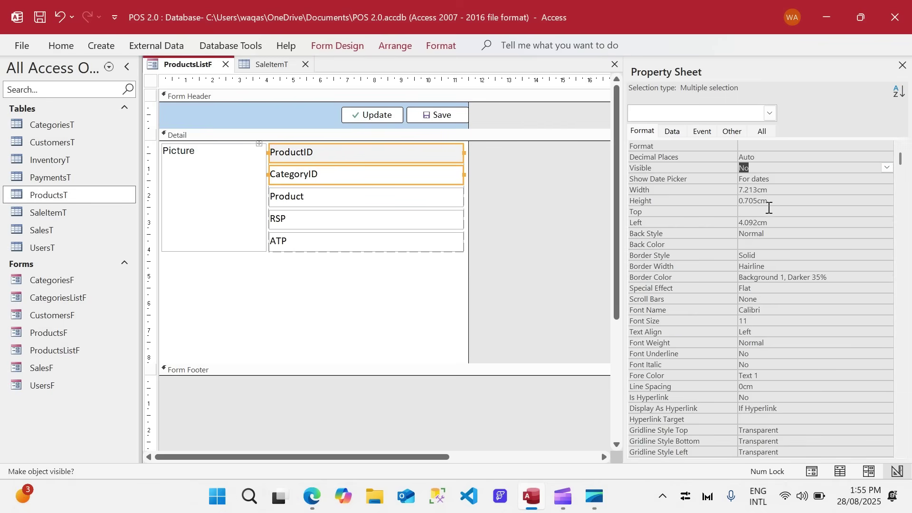
# - Try a height of 0 cm for the ProductID and CategoryID text boxes above Product, and undo it
pyautogui.click(779, 190)
pyautogui.click(784, 199)
pyautogui.write('0')
pyautogui.press('Return')
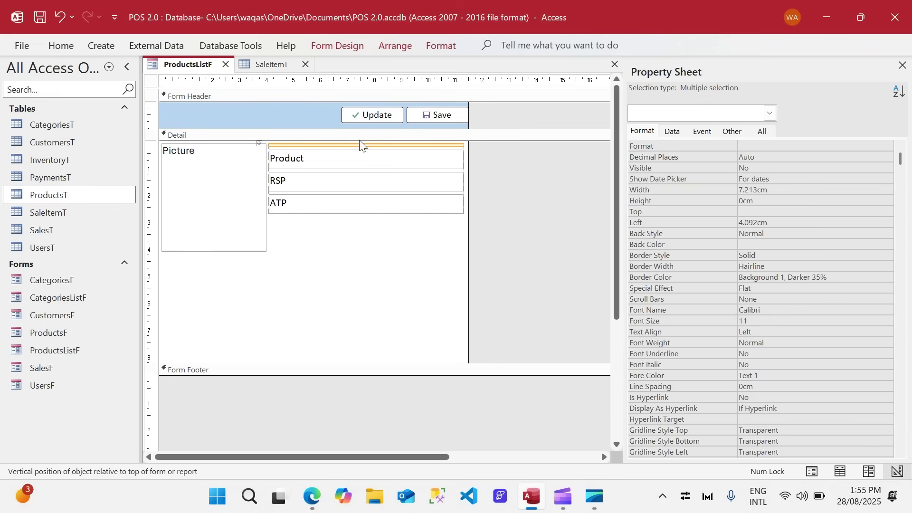
pyautogui.hotkey('ctrl', 'z')
# - Move the ProductID and CategoryID text boxes below ATP and set their height to 0 cm
pyautogui.moveTo(370, 144); pyautogui.dragTo(370, 247)
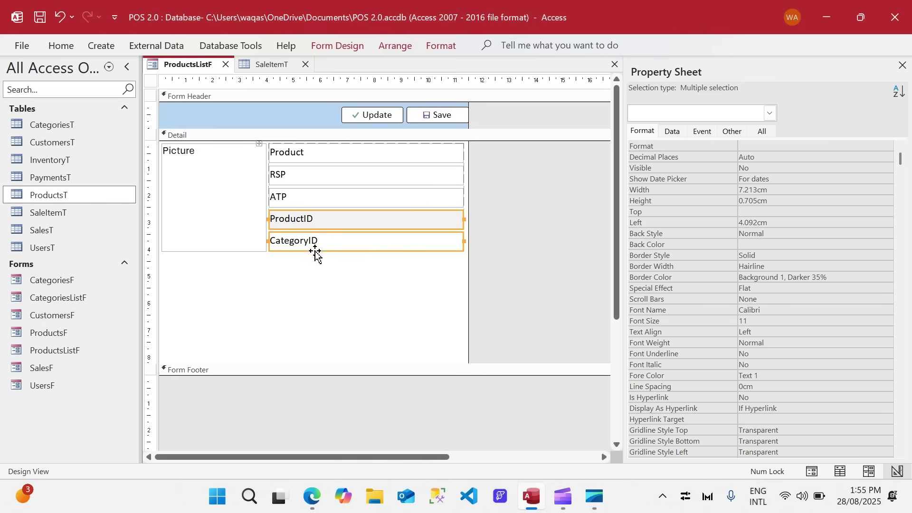
pyautogui.click(770, 199)
pyautogui.write('0')
pyautogui.press('Return')
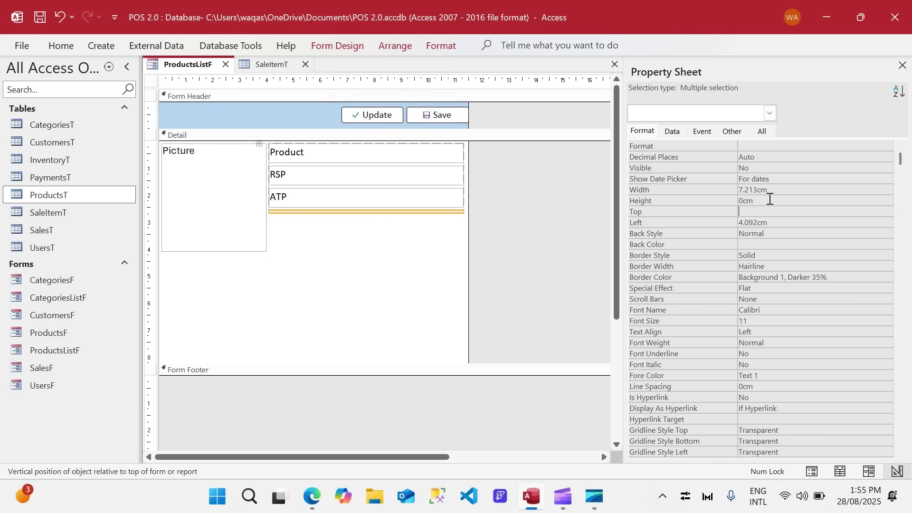
pyautogui.click(409, 245)
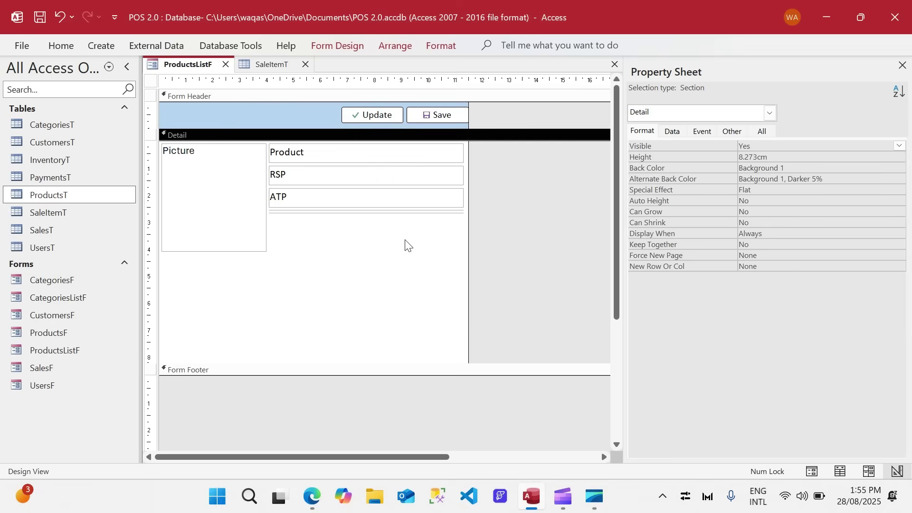
pyautogui.click(237, 187)
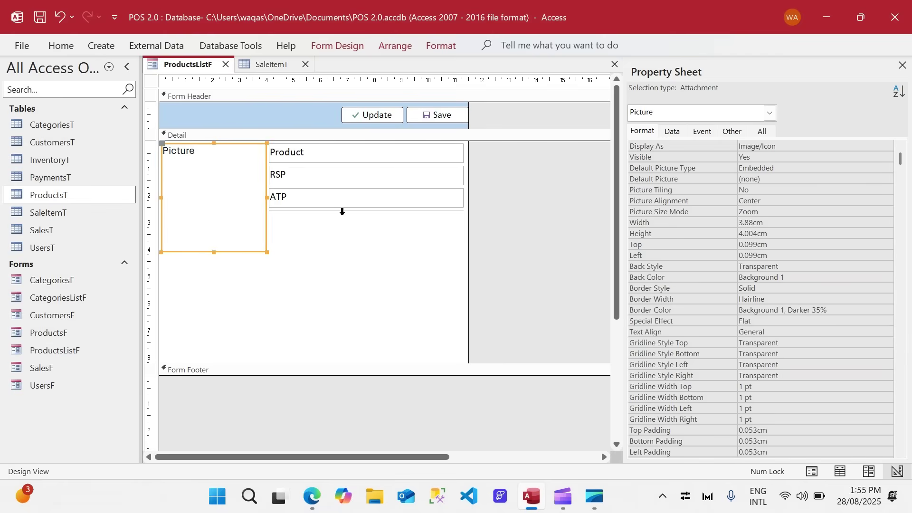
pyautogui.moveTo(350, 240); pyautogui.dragTo(328, 153)
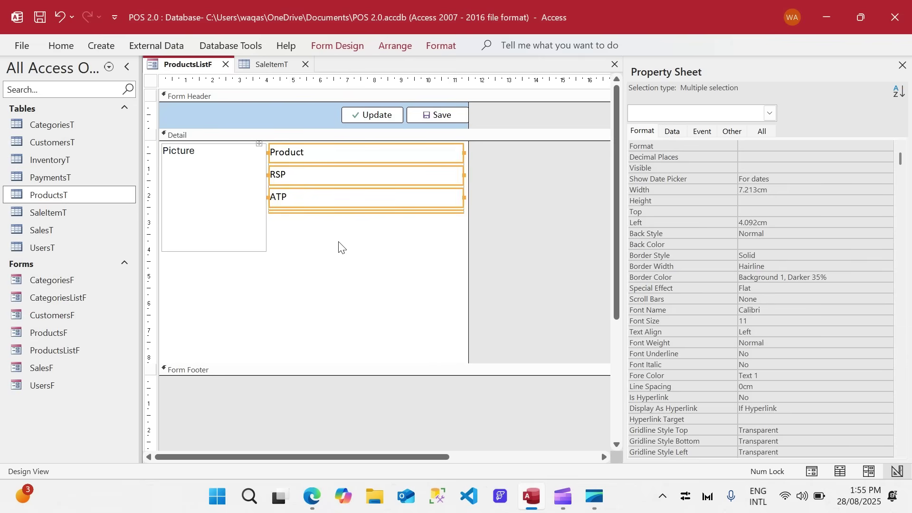
pyautogui.click(339, 246)
pyautogui.moveTo(439, 239); pyautogui.dragTo(323, 159)
pyautogui.click(324, 135)
# - Draw a horizontal line across the form just below the picture control and shorten the Detail section to about 4.6 cm
pyautogui.click(335, 46)
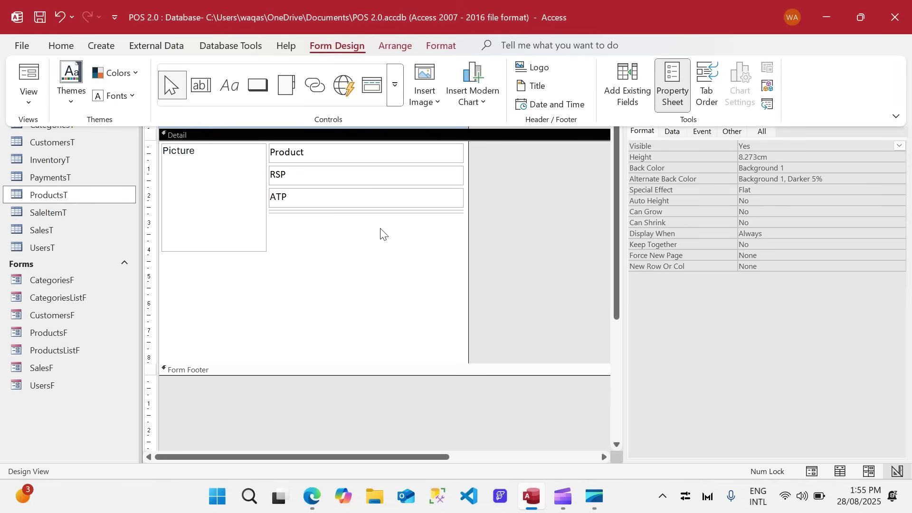
pyautogui.click(394, 92)
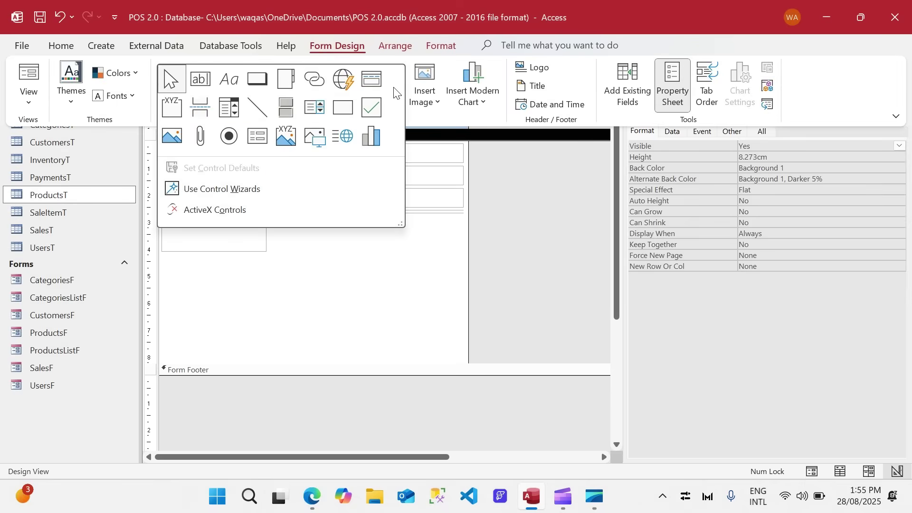
pyautogui.click(249, 117)
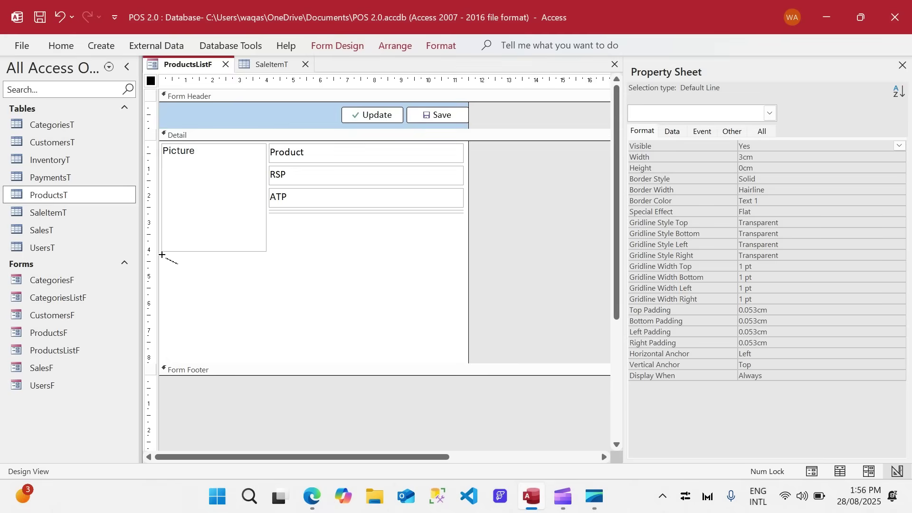
pyautogui.moveTo(162, 254)
pyautogui.mouseDown()
pyautogui.moveTo(298, 266)
pyautogui.moveTo(467, 254)
pyautogui.mouseUp()
pyautogui.click(340, 237)
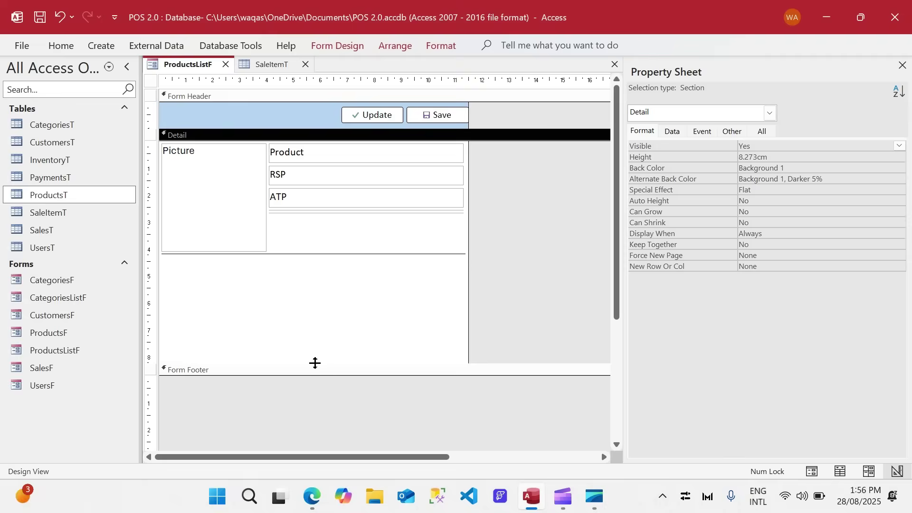
pyautogui.moveTo(315, 364); pyautogui.dragTo(308, 265)
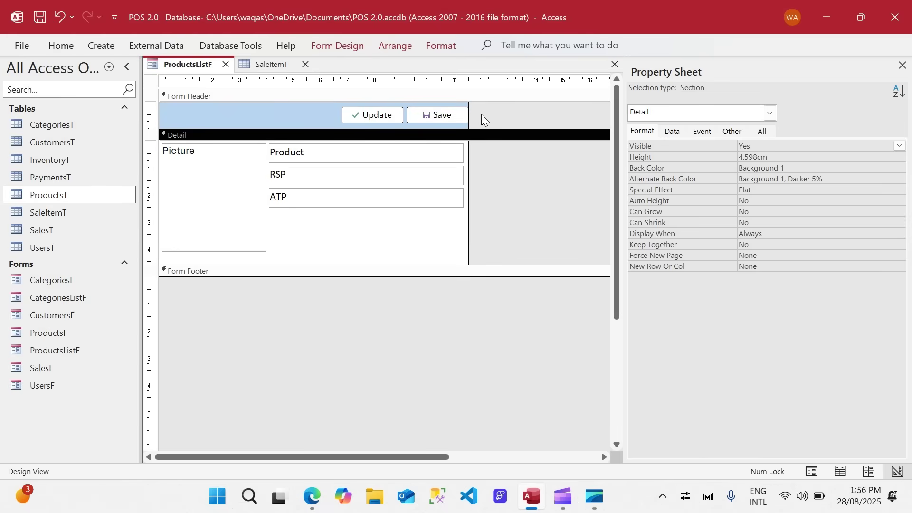
# - Move the Update and Save buttons from the Form Header into the Detail section, below the product text boxes
pyautogui.moveTo(331, 115); pyautogui.dragTo(368, 238)
pyautogui.click(405, 246)
pyautogui.click(375, 236)
pyautogui.click(375, 237)
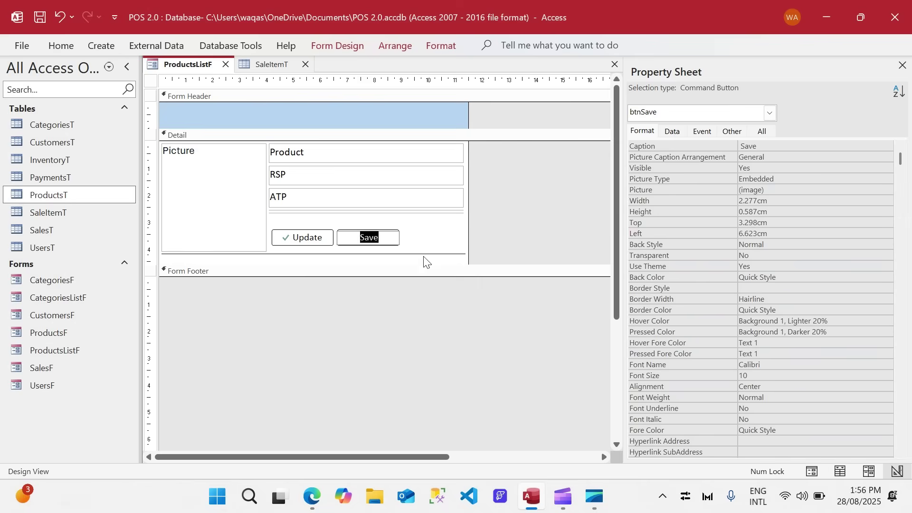
pyautogui.click(432, 239)
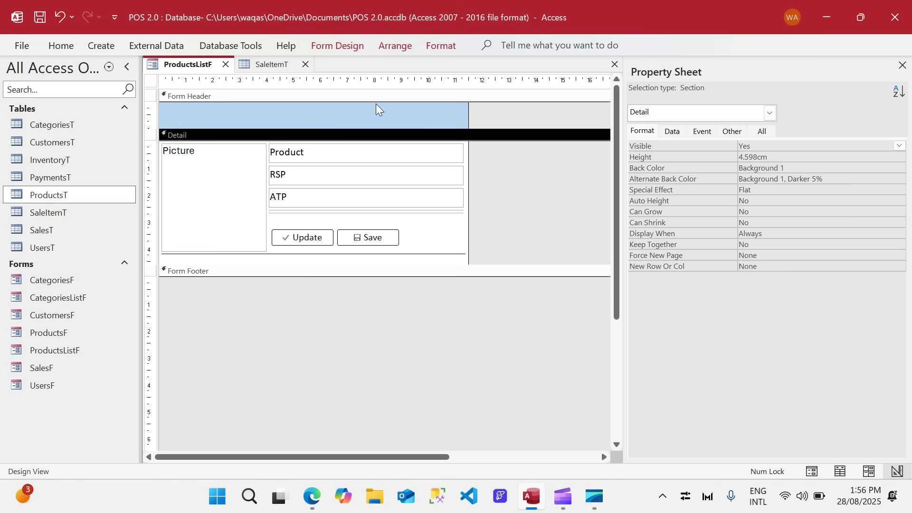
# - Preview ProductsListF in Form View to check the product layout, and return to Design View
pyautogui.rightClick(197, 65)
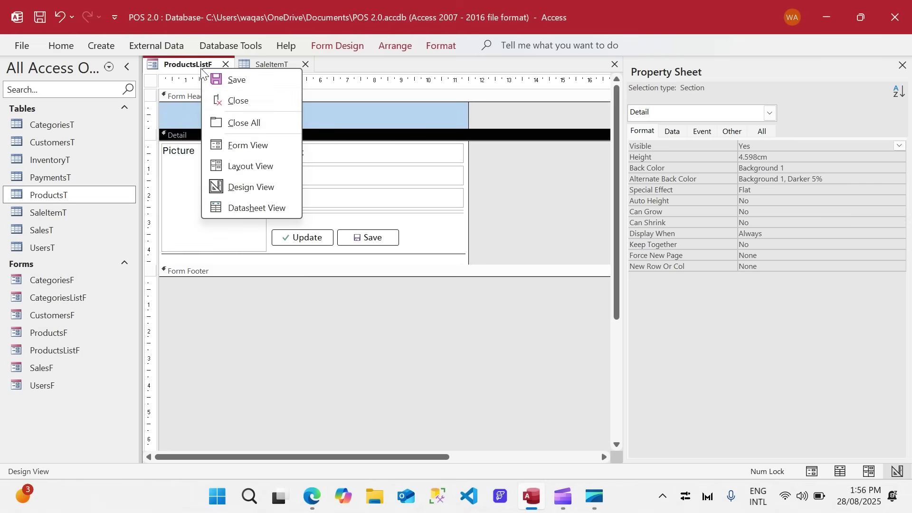
pyautogui.click(244, 145)
pyautogui.moveTo(323, 89); pyautogui.dragTo(404, 153)
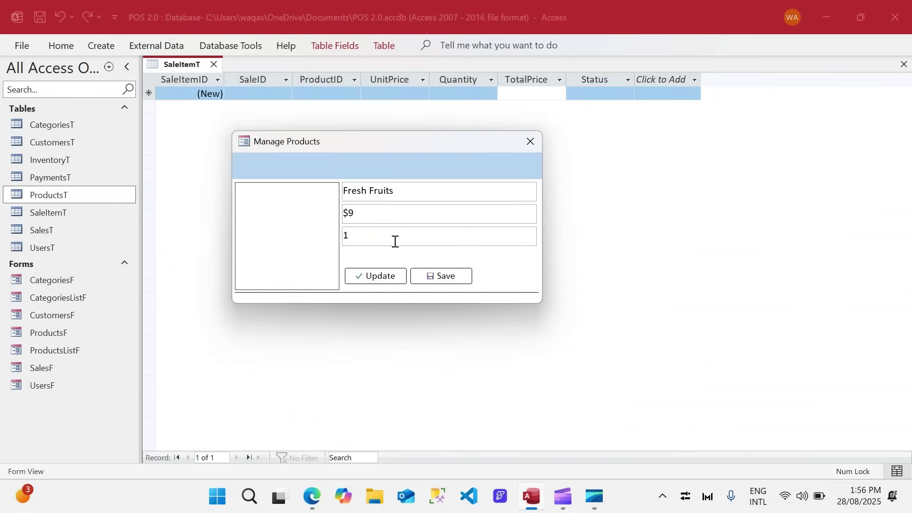
pyautogui.rightClick(411, 158)
pyautogui.click(438, 202)
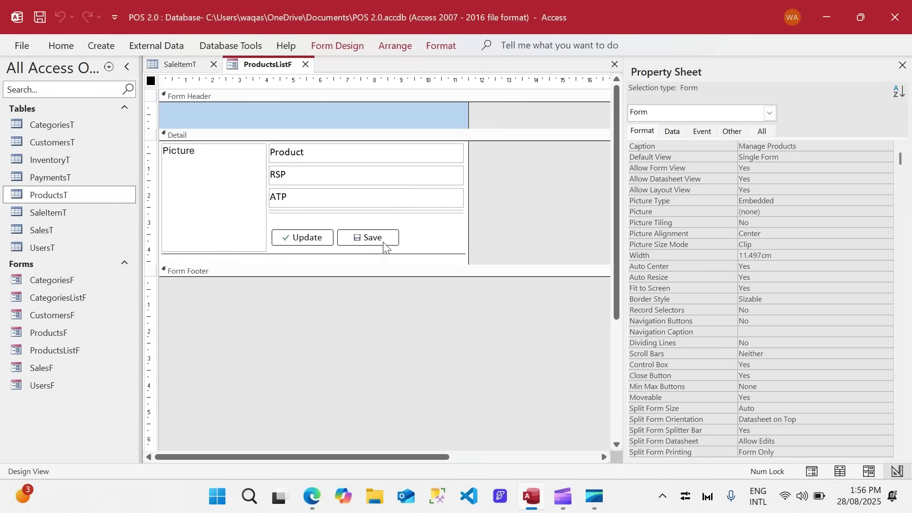
# - Set the Default View of ProductsListF to Continuous Forms
pyautogui.click(318, 198)
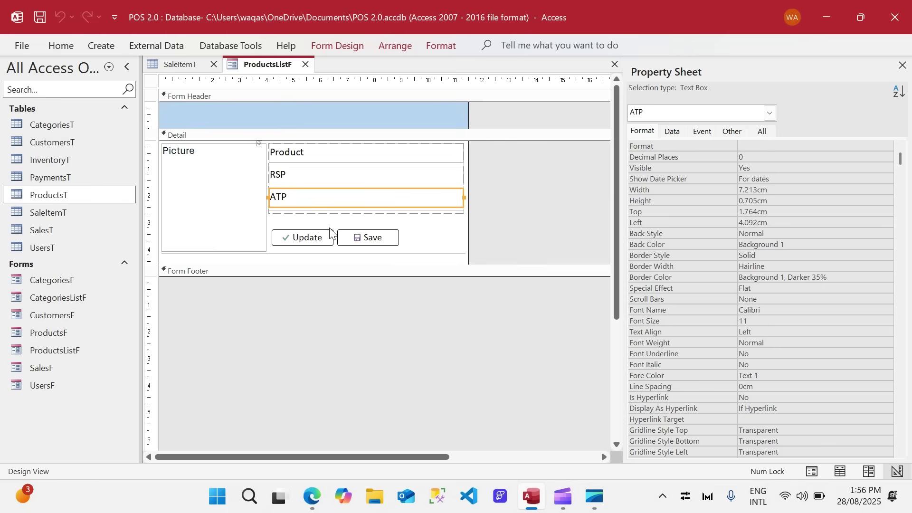
pyautogui.click(150, 82)
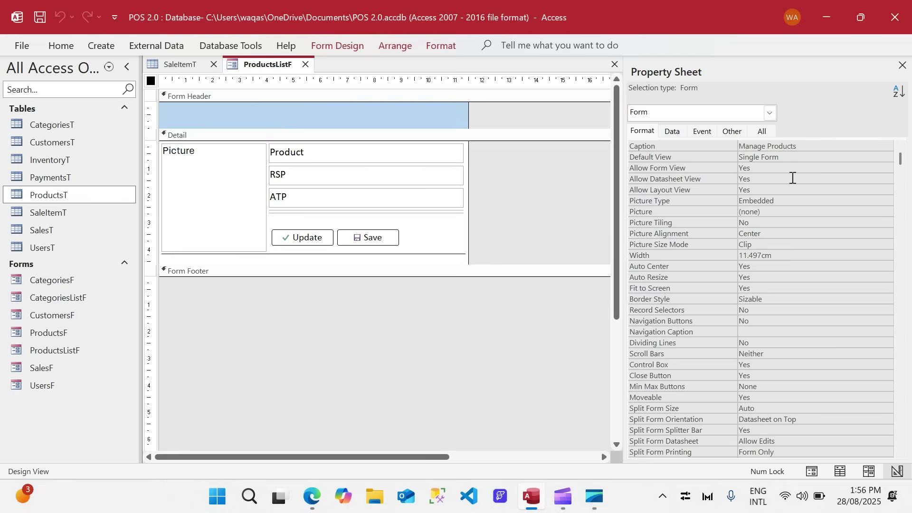
pyautogui.doubleClick(794, 157)
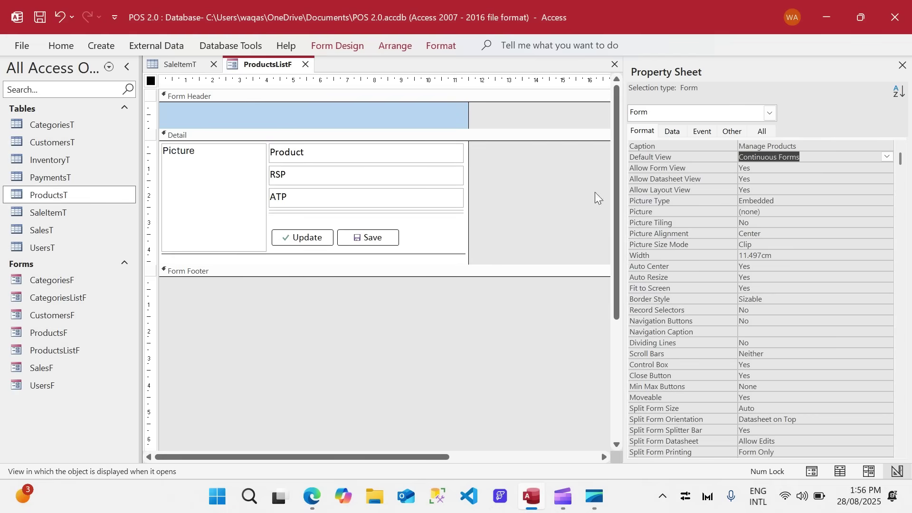
# - Check the continuous product records and their RSP and ATP fields in Form View, and return to Design View
pyautogui.rightClick(252, 64)
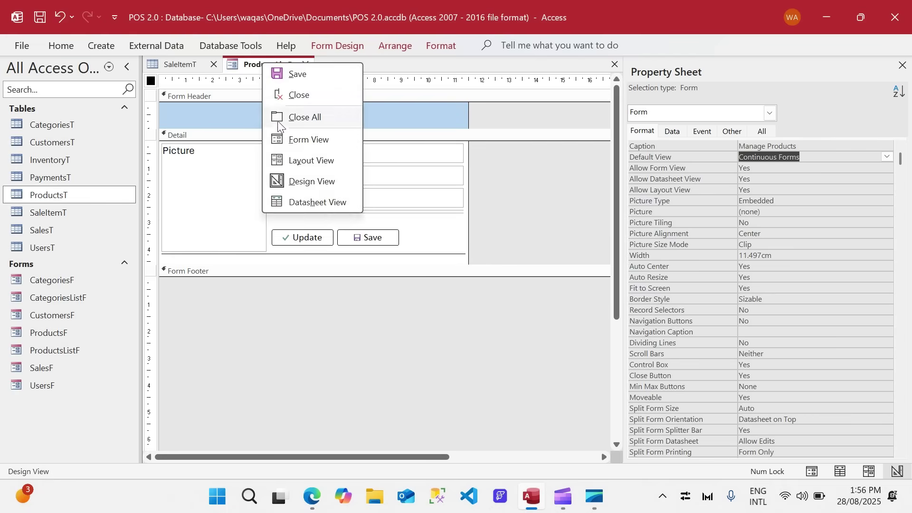
pyautogui.click(277, 132)
pyautogui.moveTo(314, 96); pyautogui.dragTo(403, 122)
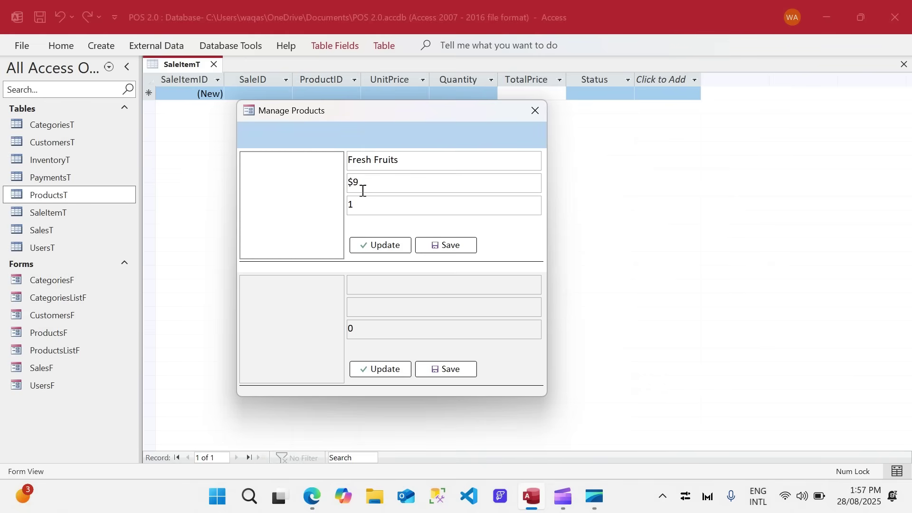
pyautogui.moveTo(362, 183)
pyautogui.mouseDown()
pyautogui.moveTo(348, 183)
pyautogui.moveTo(373, 187)
pyautogui.mouseUp()
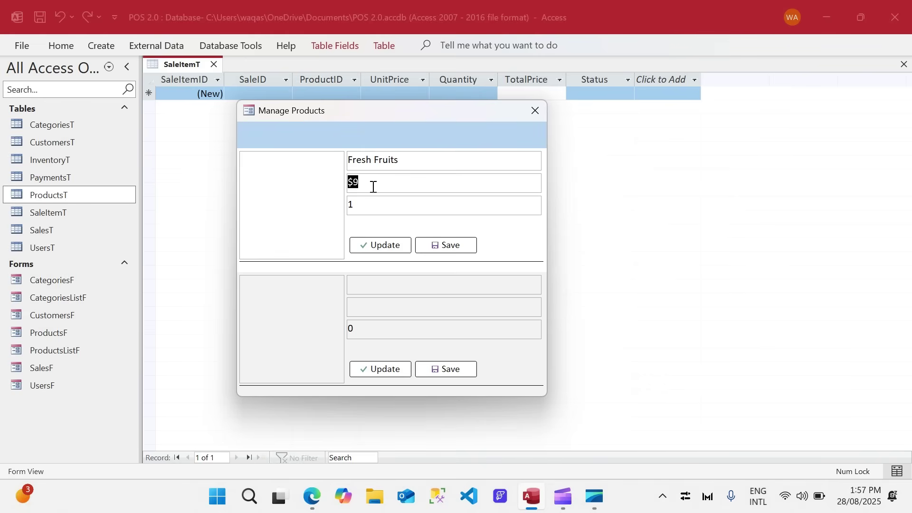
pyautogui.click(364, 210)
pyautogui.rightClick(504, 239)
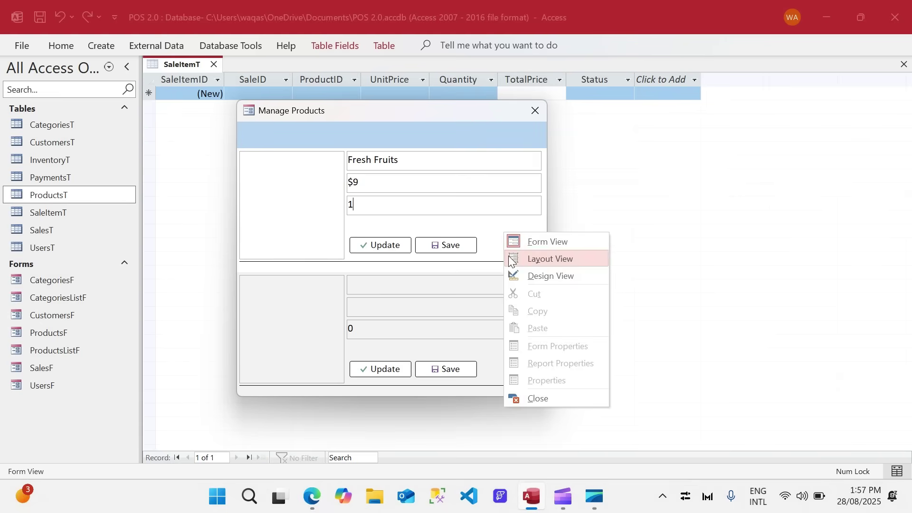
pyautogui.click(527, 273)
# - Remove the stacked layout from the Product, RSP, ATP, ProductID and CategoryID text boxes
pyautogui.click(365, 215)
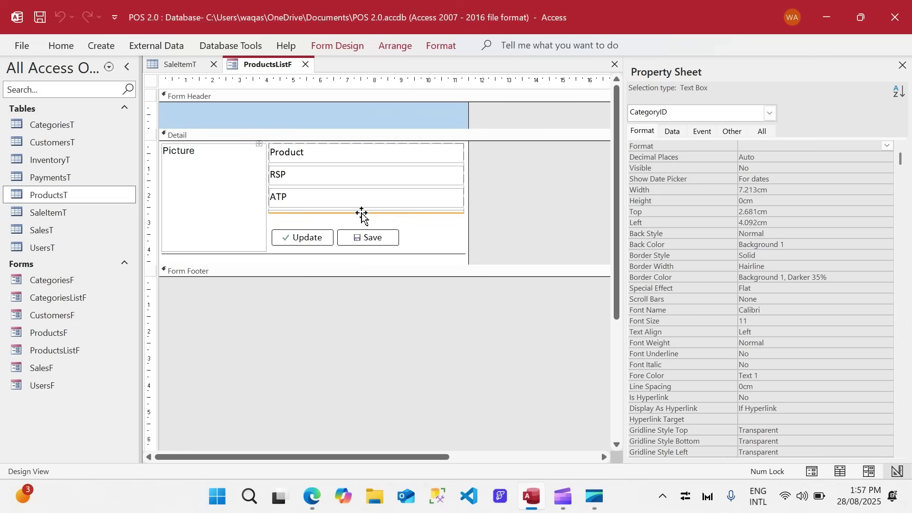
pyautogui.moveTo(399, 221); pyautogui.dragTo(305, 157)
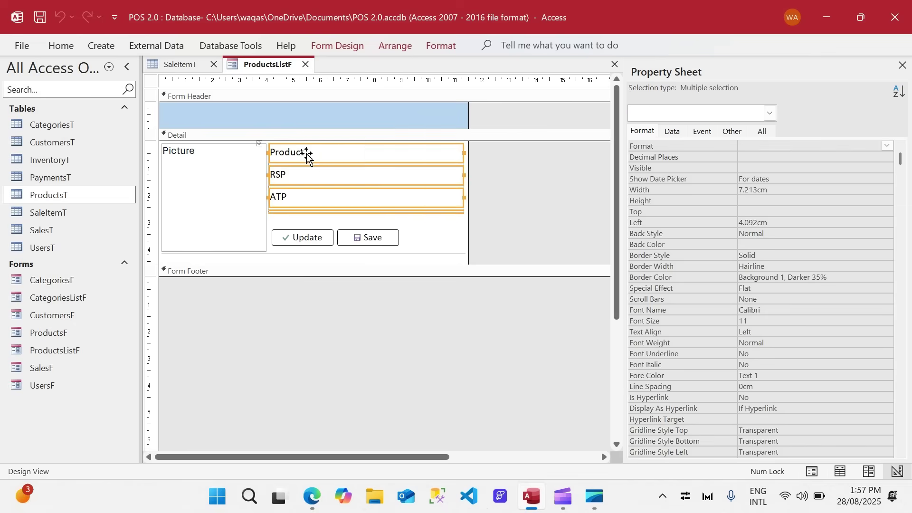
pyautogui.rightClick(305, 157)
pyautogui.click(527, 238)
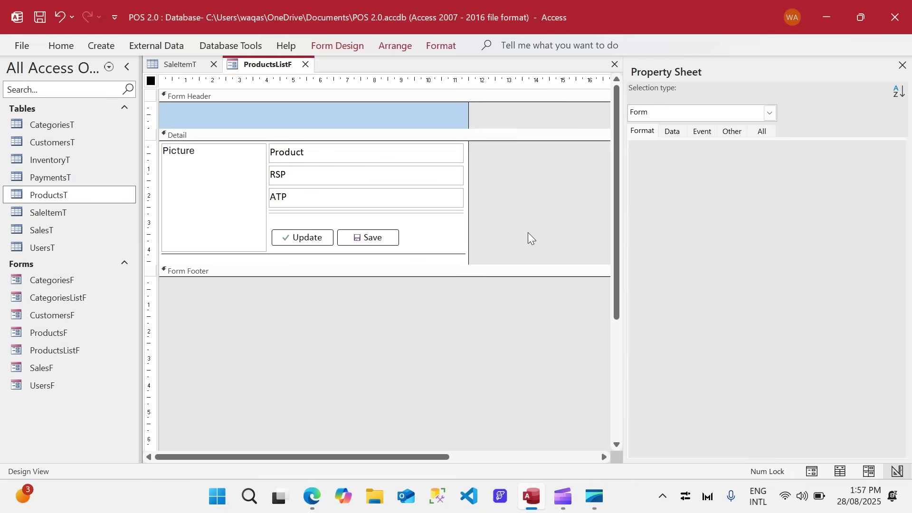
# - Shift the Product, RSP and ATP text boxes together about 0.3 cm lower in the Detail section
pyautogui.click(417, 211)
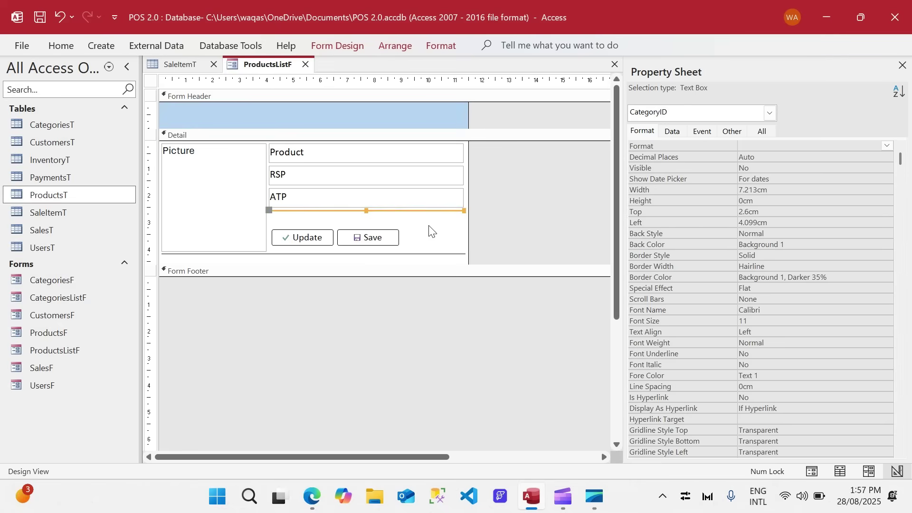
pyautogui.moveTo(427, 228); pyautogui.dragTo(336, 138)
pyautogui.moveTo(399, 215); pyautogui.dragTo(336, 157)
pyautogui.press('Down')
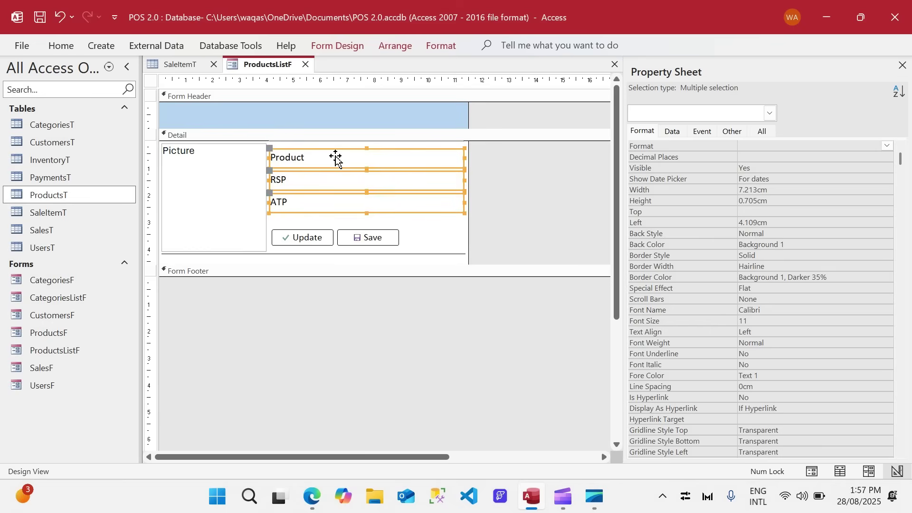
pyautogui.press('Down')
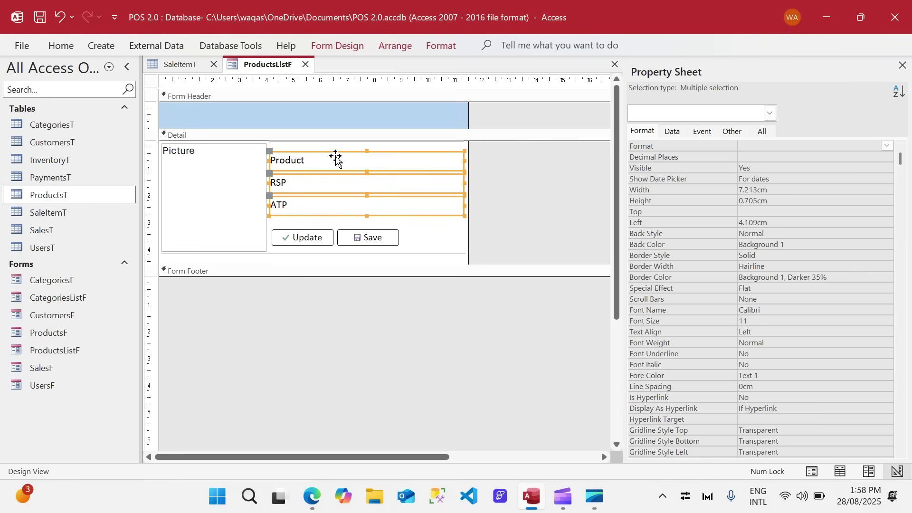
# - Move the Update and Save buttons into the Form Header and space the RSP and ATP text boxes lower in the Detail section
pyautogui.moveTo(413, 235); pyautogui.dragTo(311, 237)
pyautogui.moveTo(310, 232); pyautogui.dragTo(287, 115)
pyautogui.moveTo(342, 257); pyautogui.dragTo(308, 182)
pyautogui.click(325, 233)
pyautogui.click(320, 210)
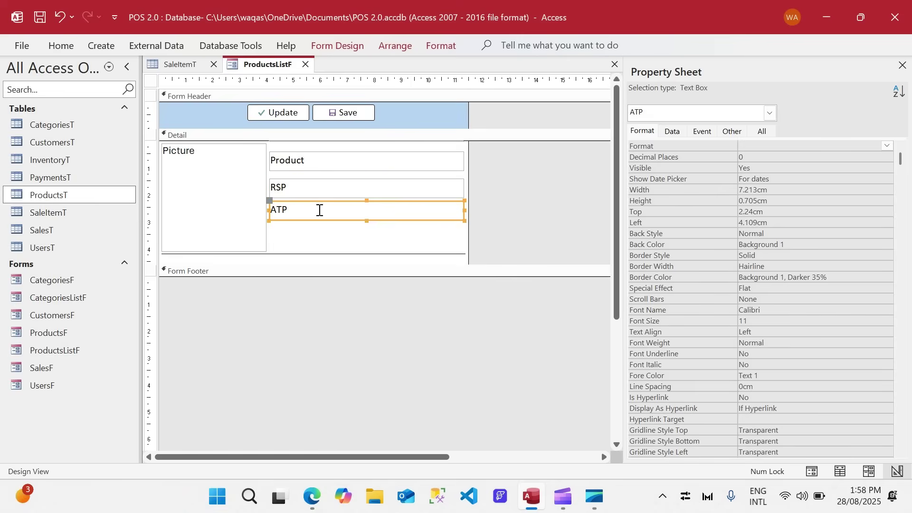
pyautogui.press('Down')
pyautogui.click(494, 215)
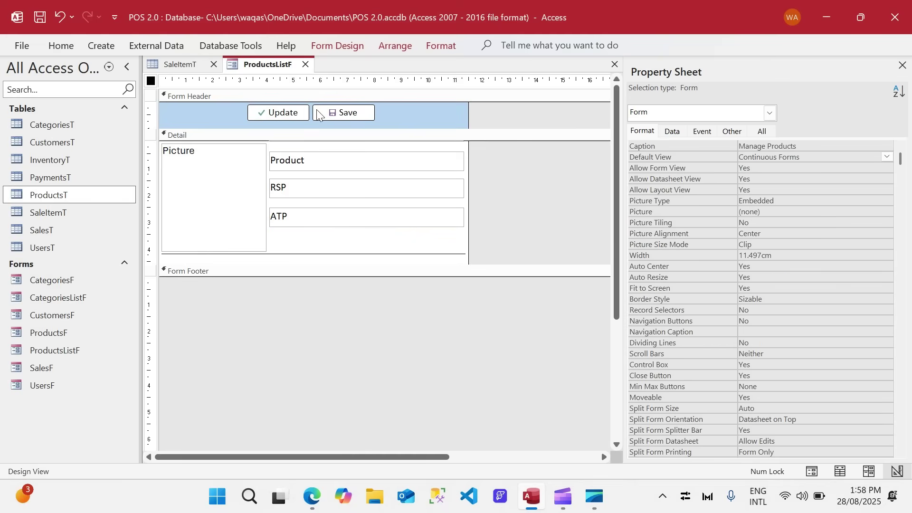
# - Add a label with the caption Product Name just above the Product text box in the Detail section
pyautogui.click(335, 47)
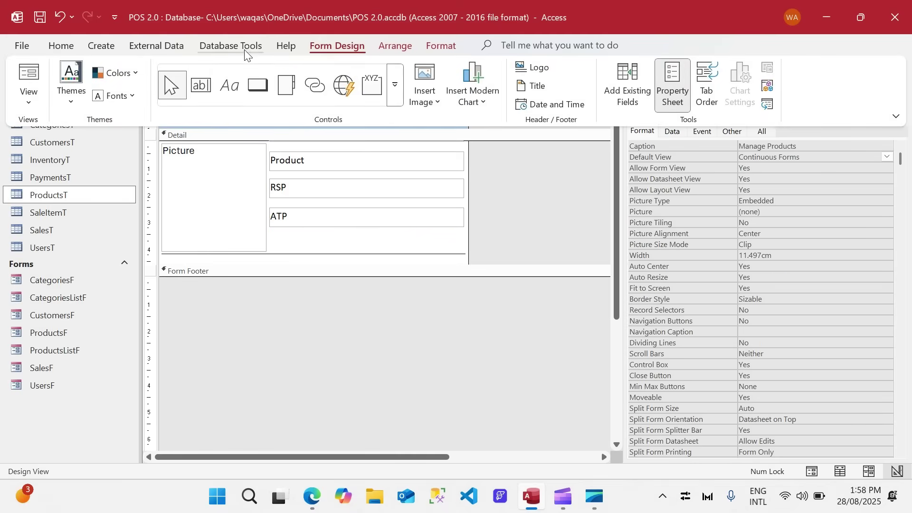
pyautogui.click(228, 87)
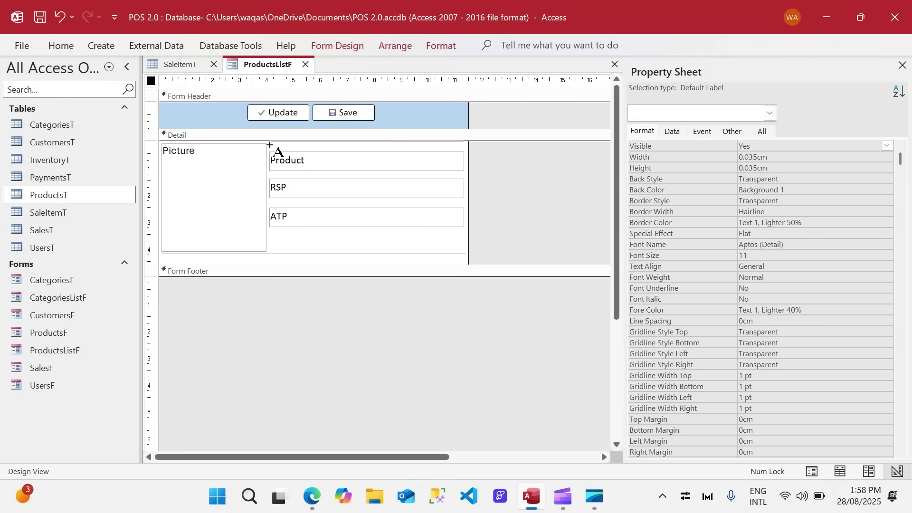
pyautogui.click(270, 145)
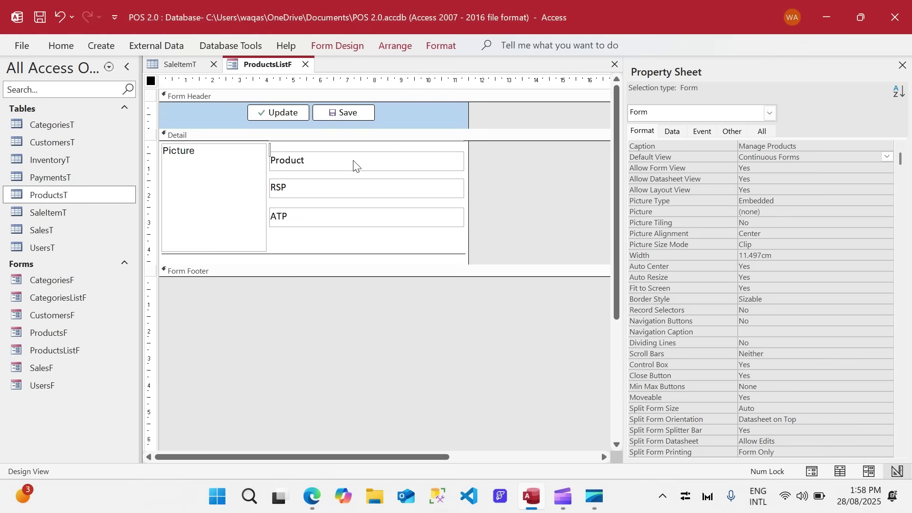
pyautogui.press('BackSpace')
pyautogui.press('BackSpace')
pyautogui.write('od')
pyautogui.press('BackSpace')
pyautogui.press('BackSpace')
pyautogui.write('uct')
pyautogui.press('BackSpace')
pyautogui.press('BackSpace')
pyautogui.press('BackSpace')
pyautogui.write('oduct Name')
pyautogui.press('Return')
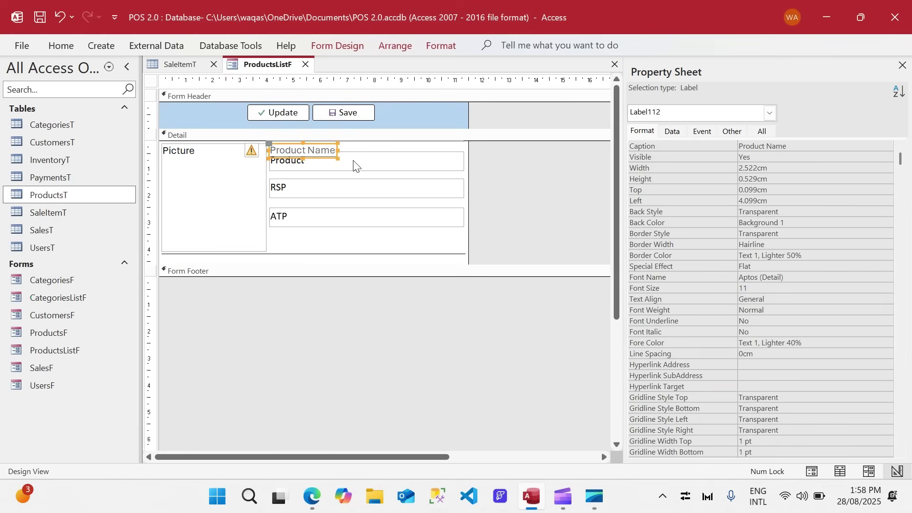
# - Set the font size of the Product Name label to 8
pyautogui.click(60, 46)
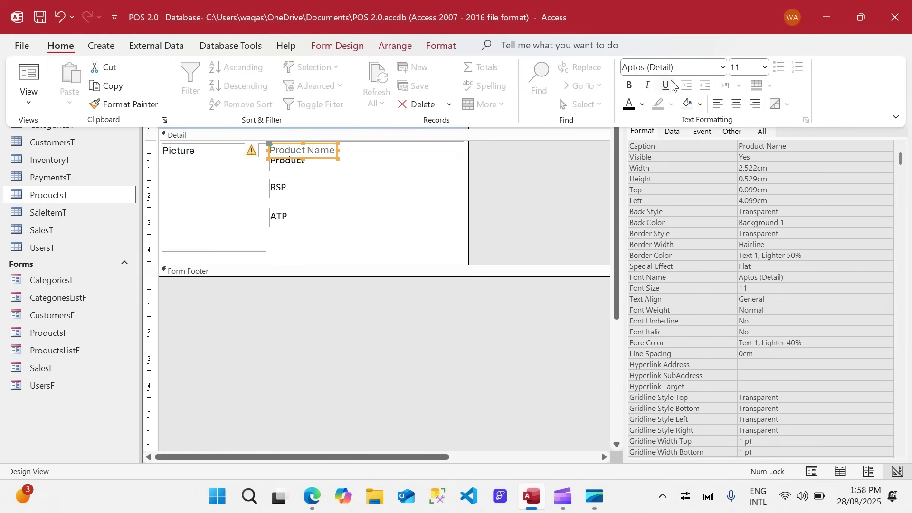
pyautogui.click(764, 69)
pyautogui.click(742, 86)
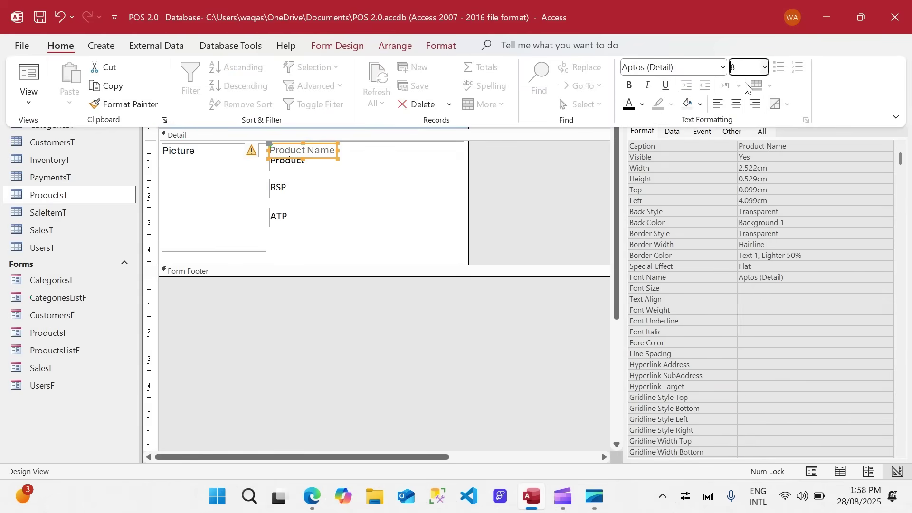
pyautogui.click(643, 104)
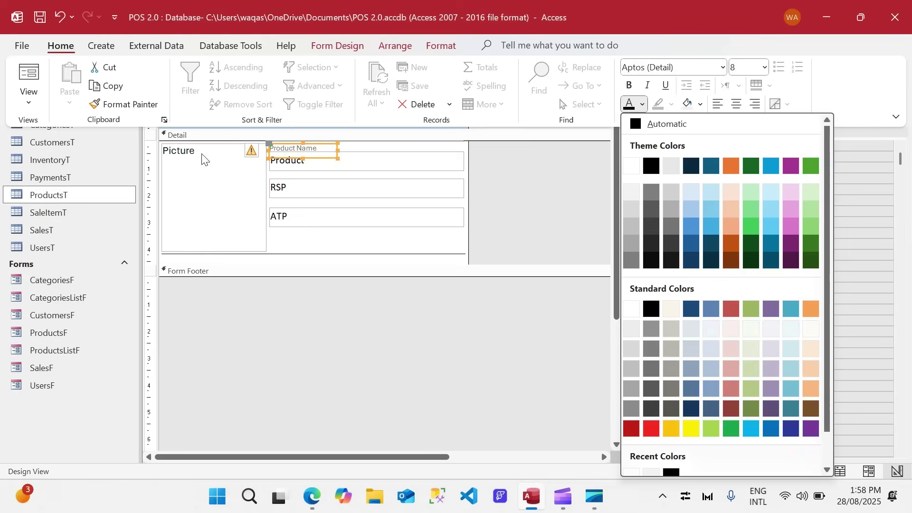
# - Associate the Product Name label with the Product control through its error-checking options
pyautogui.click(251, 150)
pyautogui.click(250, 151)
pyautogui.click(257, 157)
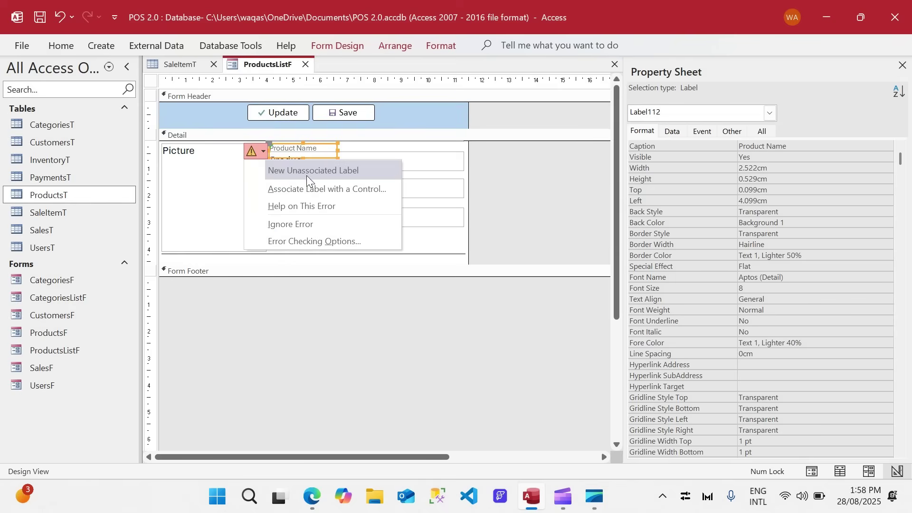
pyautogui.click(326, 189)
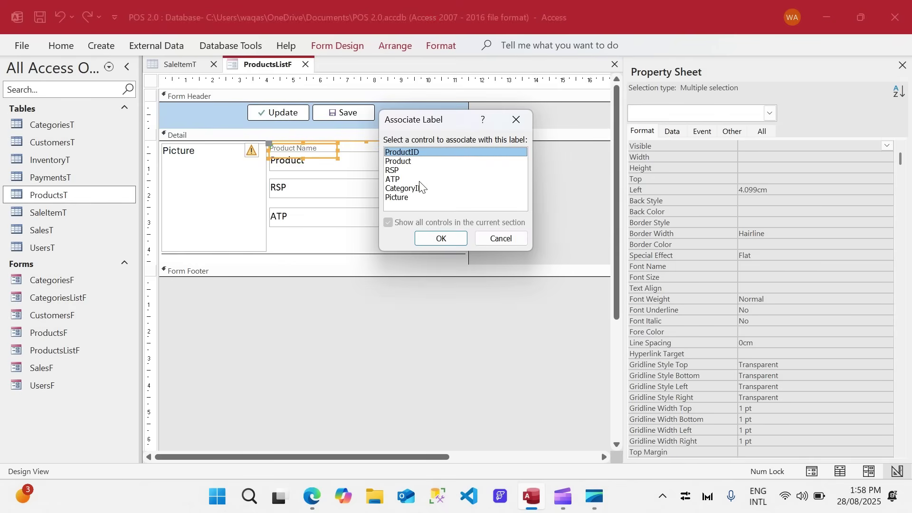
pyautogui.click(400, 162)
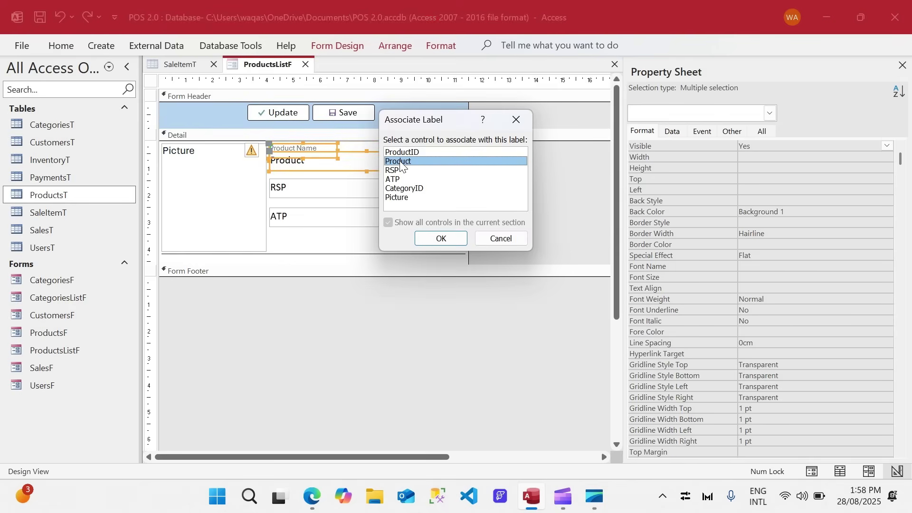
pyautogui.click(441, 238)
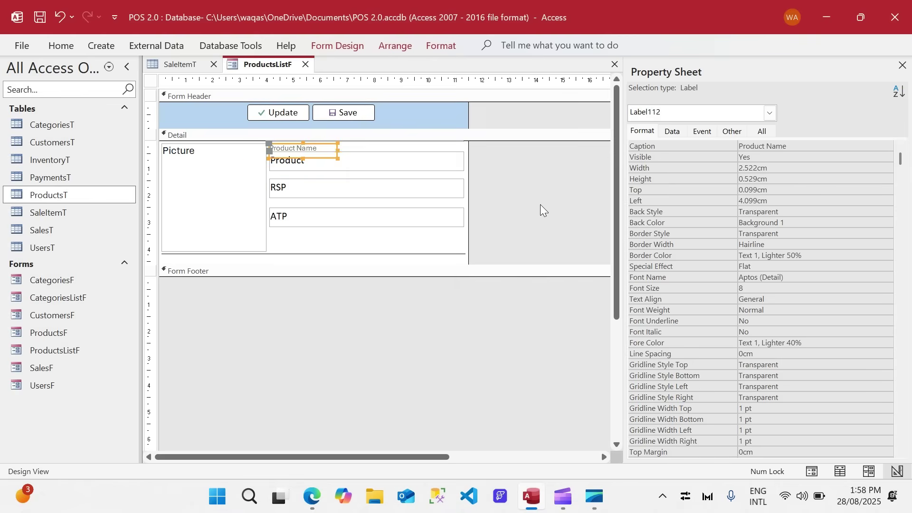
# - Reduce the height of the Product Name label to about 0.3 cm so that it fits above the Product text box
pyautogui.click(540, 205)
pyautogui.click(320, 150)
pyautogui.moveTo(303, 158); pyautogui.dragTo(301, 150)
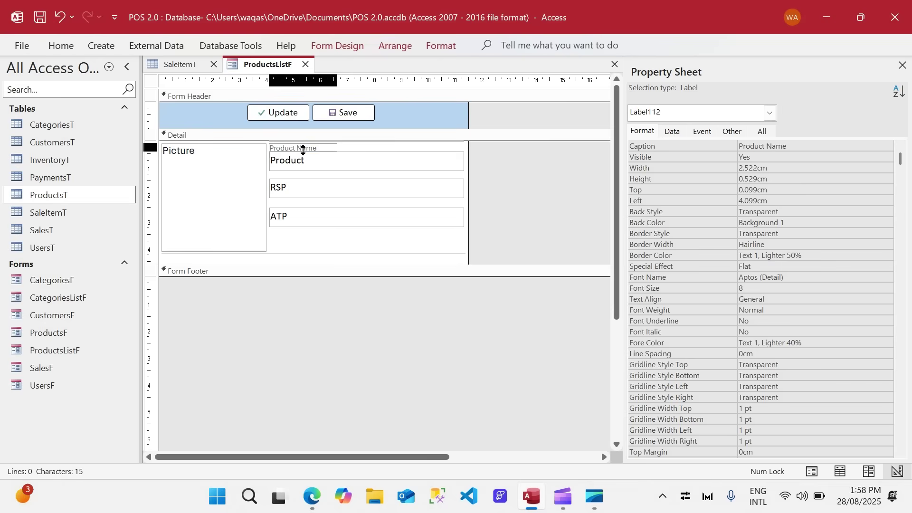
pyautogui.click(480, 155)
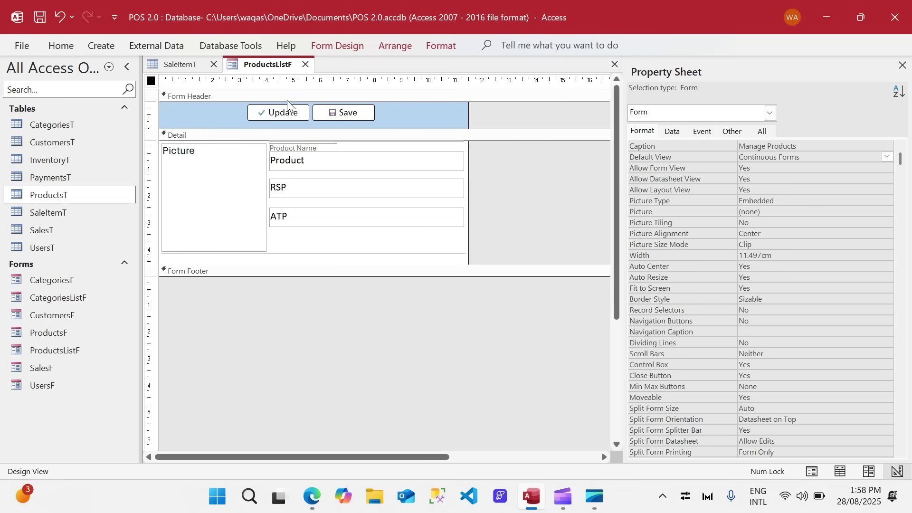
pyautogui.click(309, 148)
pyautogui.click(345, 149)
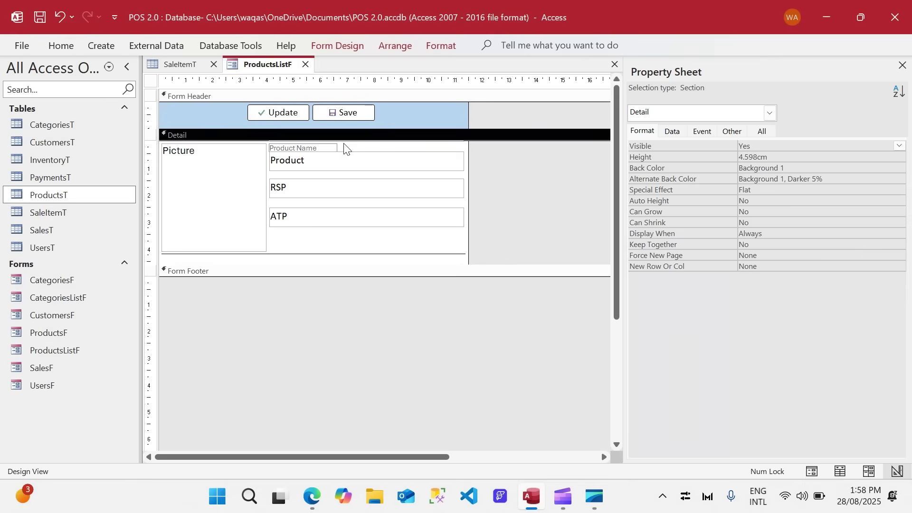
pyautogui.moveTo(309, 147); pyautogui.dragTo(309, 147)
pyautogui.click(484, 175)
# - Copy the Product text box's Left value of 4.109 cm to the Product Name label to align them
pyautogui.click(349, 164)
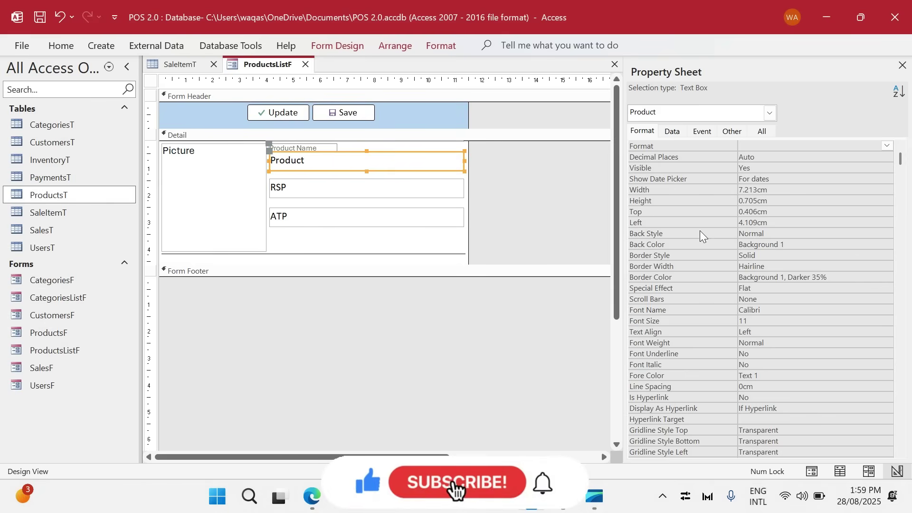
pyautogui.doubleClick(773, 223)
pyautogui.hotkey('ctrl', 'c')
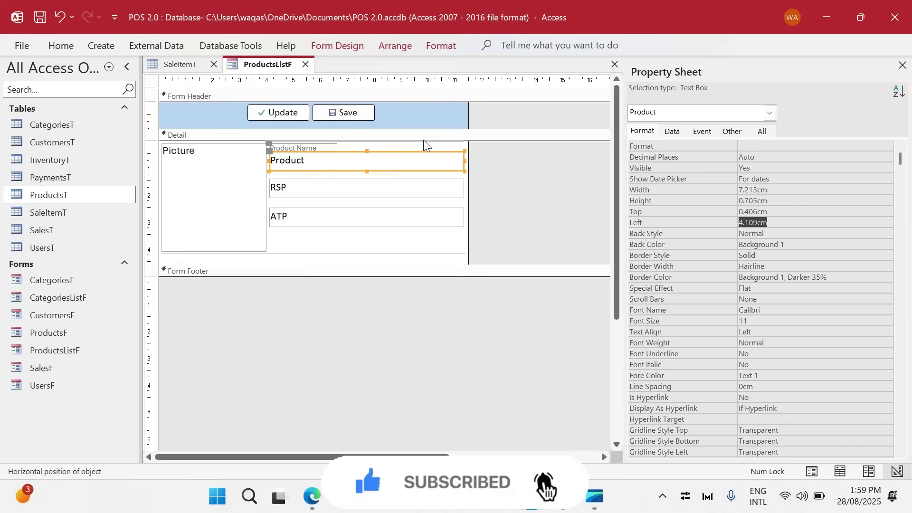
pyautogui.click(333, 148)
pyautogui.moveTo(778, 201); pyautogui.dragTo(684, 185)
pyautogui.hotkey('ctrl', 'v')
pyautogui.press('Return')
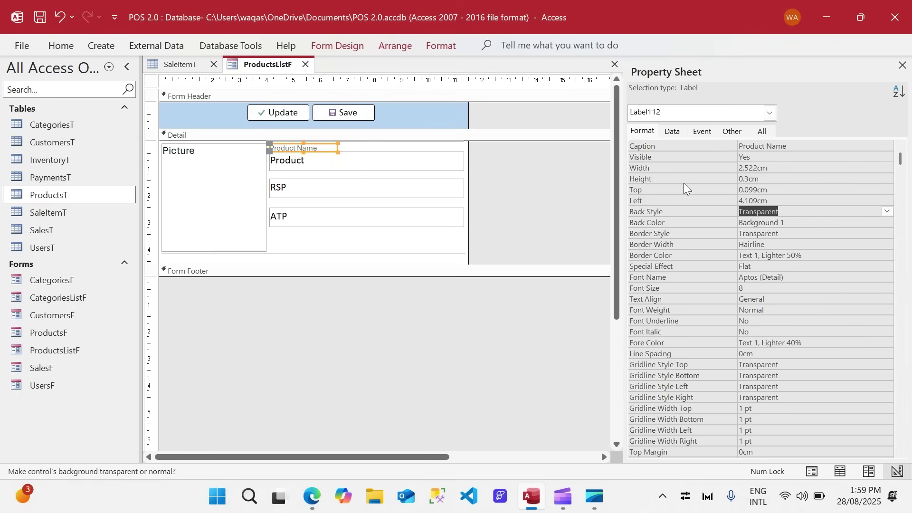
pyautogui.click(492, 168)
# - Check the Product Name label above the product field in Form View, and return to Design View
pyautogui.rightClick(270, 65)
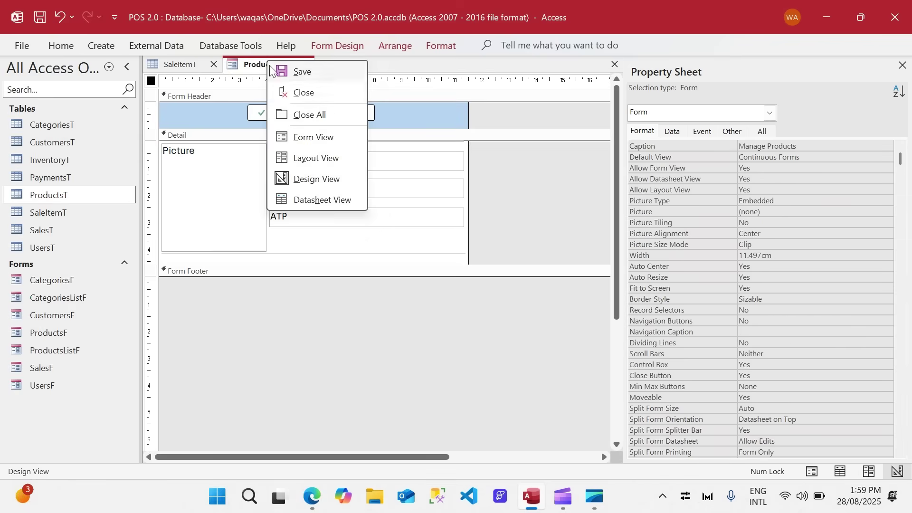
pyautogui.click(285, 137)
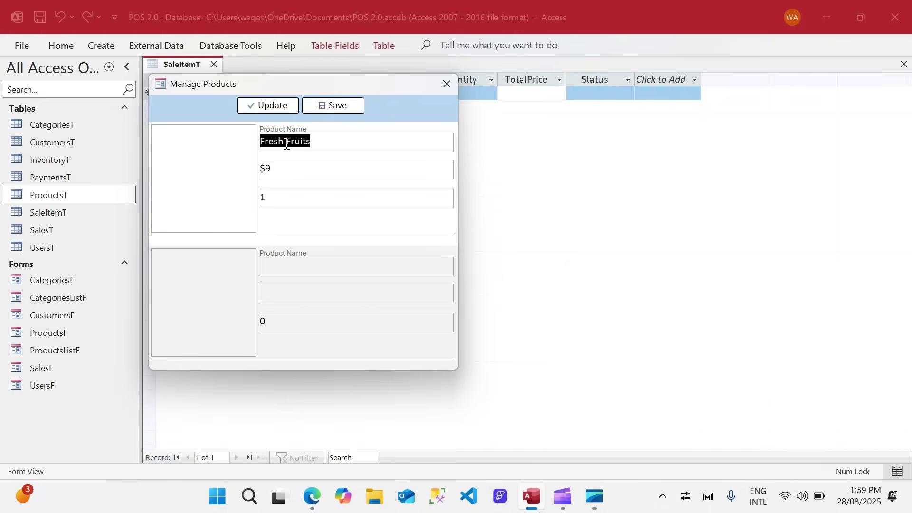
pyautogui.click(356, 143)
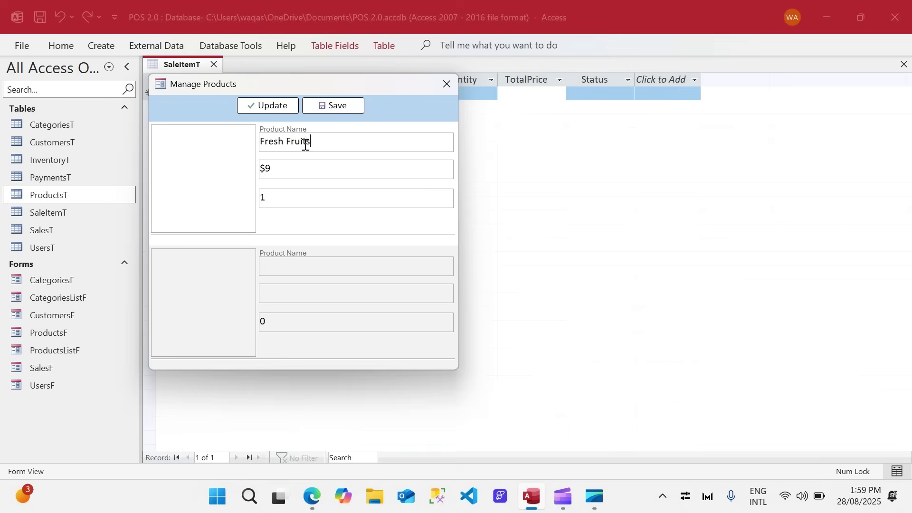
pyautogui.rightClick(423, 112)
pyautogui.click(435, 152)
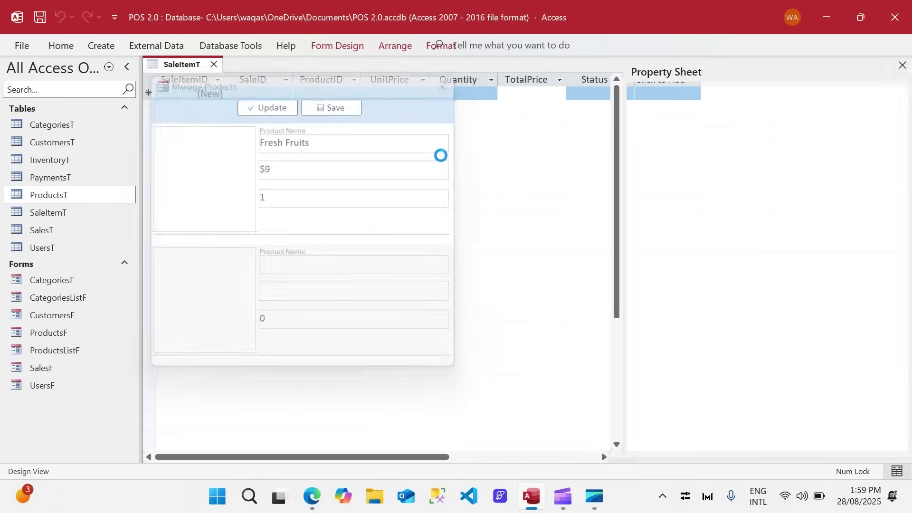
# - Make the outlines of the Product, RSP and ATP text boxes transparent
pyautogui.moveTo(499, 158); pyautogui.dragTo(417, 220)
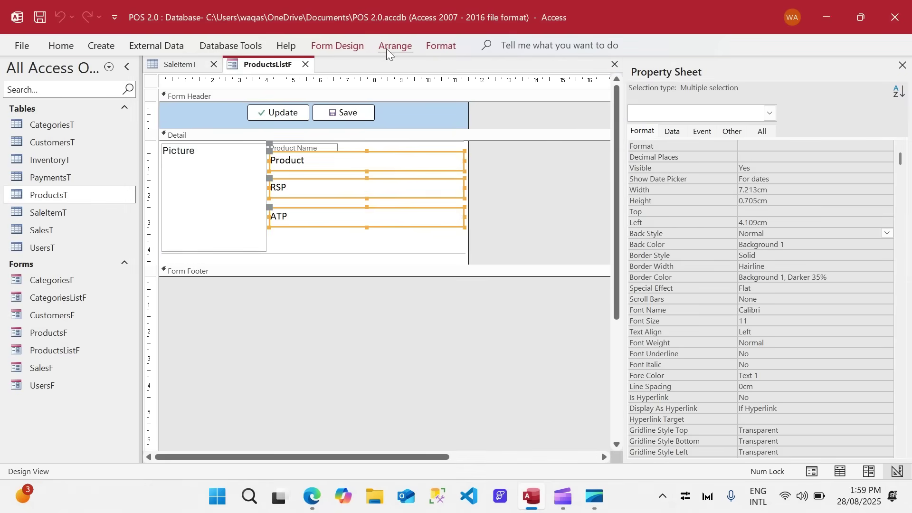
pyautogui.click(426, 45)
pyautogui.click(677, 86)
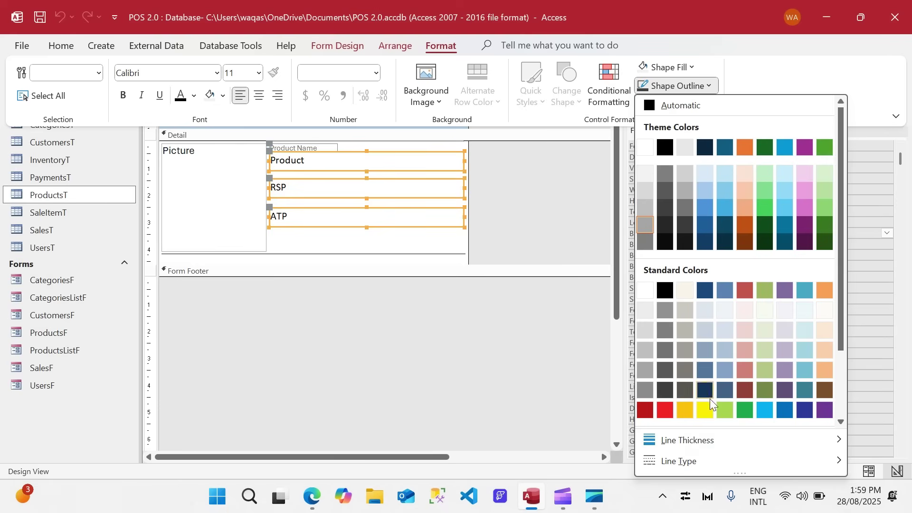
pyautogui.click(688, 67)
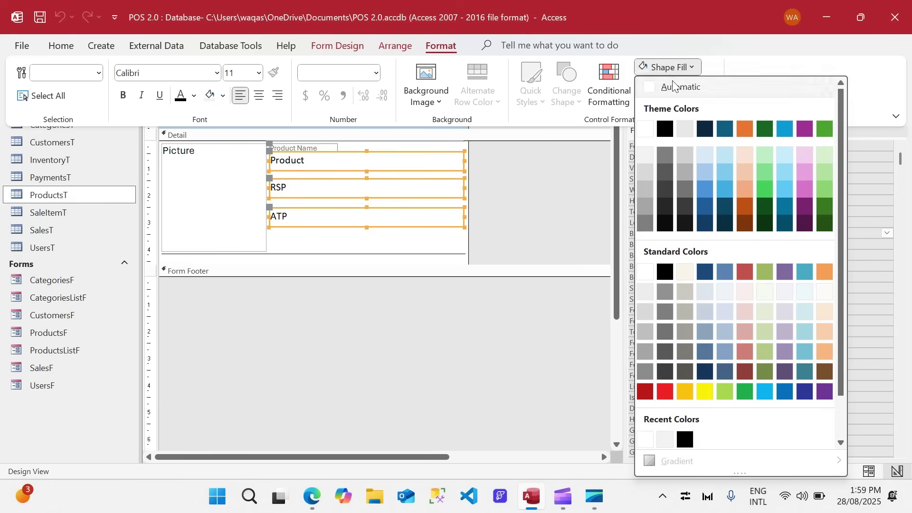
pyautogui.click(705, 70)
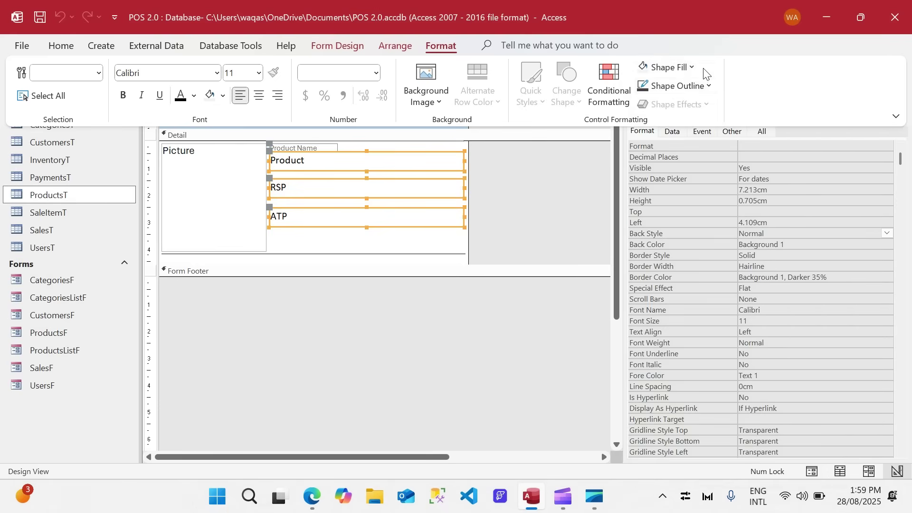
pyautogui.click(707, 87)
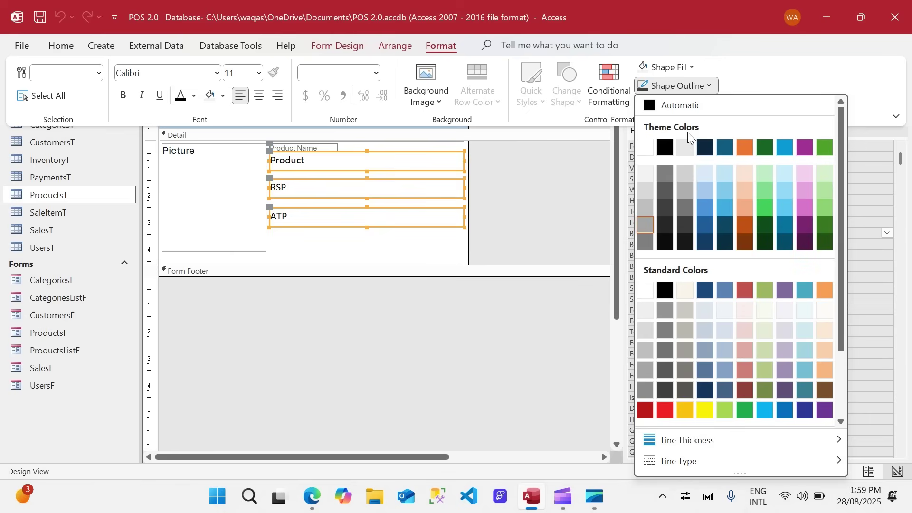
pyautogui.scroll(-3, 708, 357)
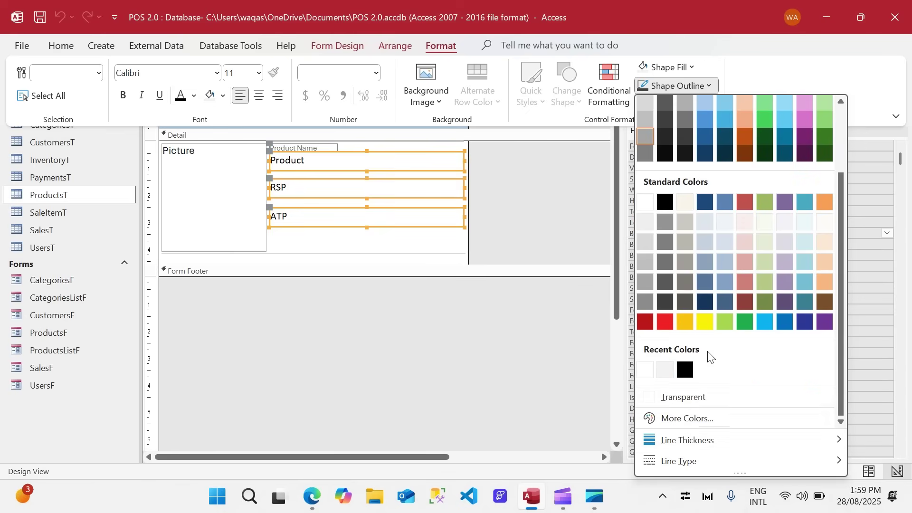
pyautogui.click(686, 398)
pyautogui.click(378, 338)
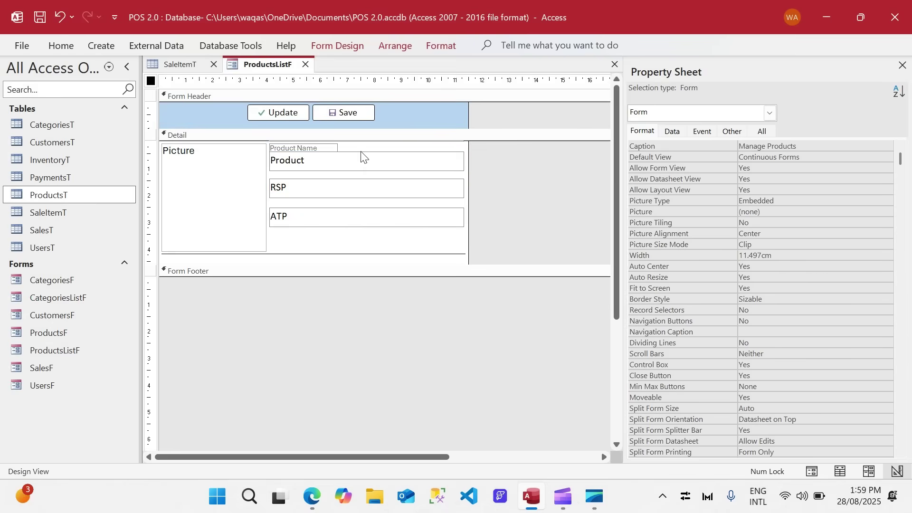
# - Change the font of the Product Name label to Calibri
pyautogui.click(324, 149)
pyautogui.click(60, 45)
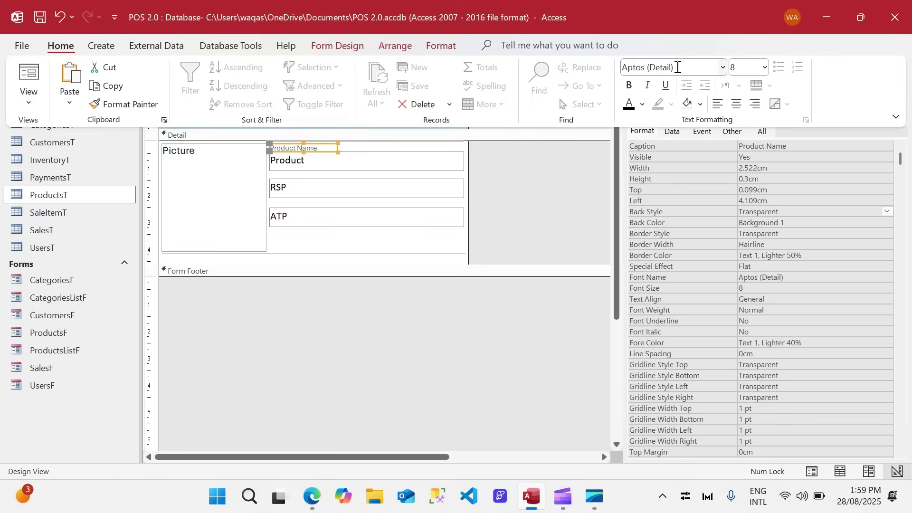
pyautogui.click(675, 67)
pyautogui.write('Calibri')
pyautogui.press('Tab')
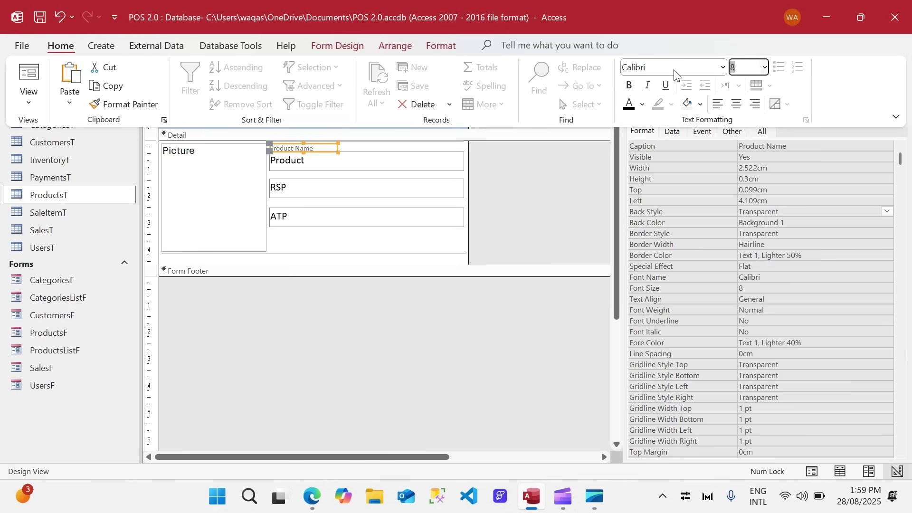
pyautogui.click(543, 173)
# - Shift the RSP and ATP text boxes slightly down and place a copy of the Product Name label directly above the RSP text box
pyautogui.click(304, 148)
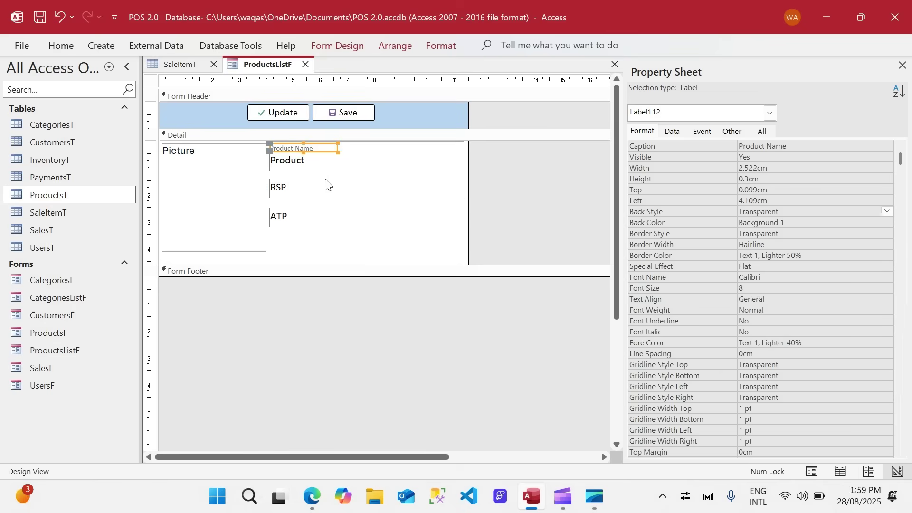
pyautogui.hotkey('ctrl', 'c')
pyautogui.hotkey('ctrl', 'v')
pyautogui.moveTo(327, 176); pyautogui.dragTo(324, 217)
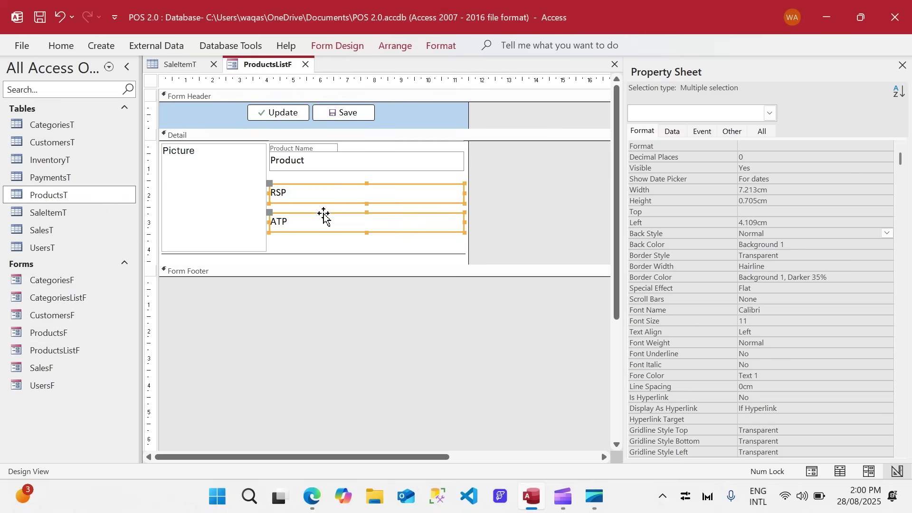
pyautogui.click(335, 148)
pyautogui.hotkey('ctrl', 'v')
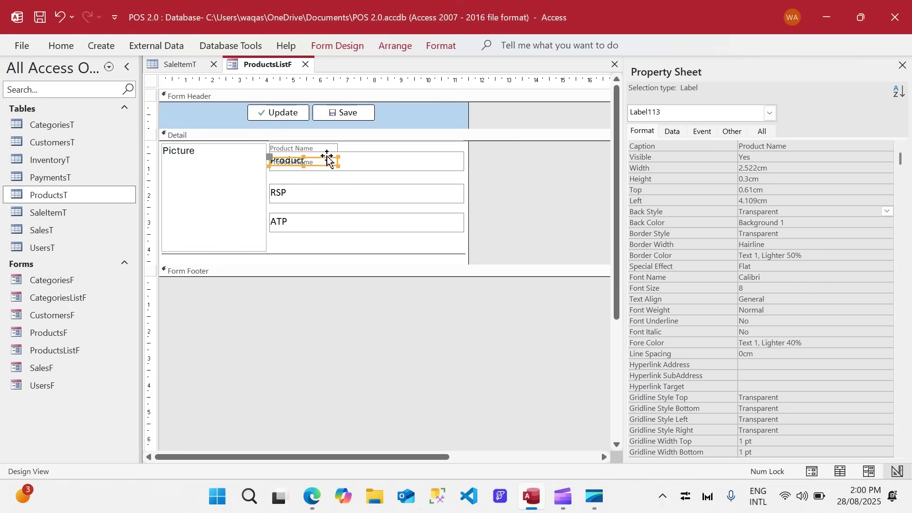
pyautogui.moveTo(326, 160); pyautogui.dragTo(326, 179)
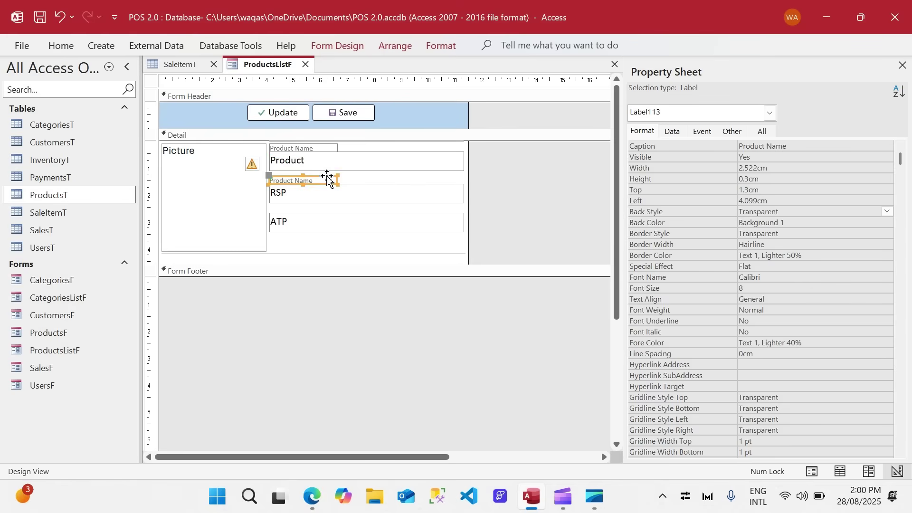
# - Associate the copied label above the RSP text box with the RSP control
pyautogui.click(262, 186)
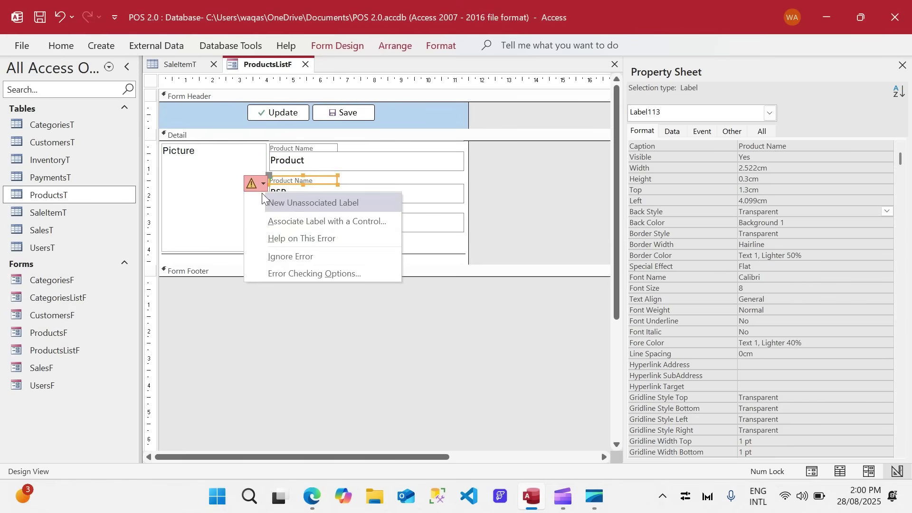
pyautogui.click(290, 225)
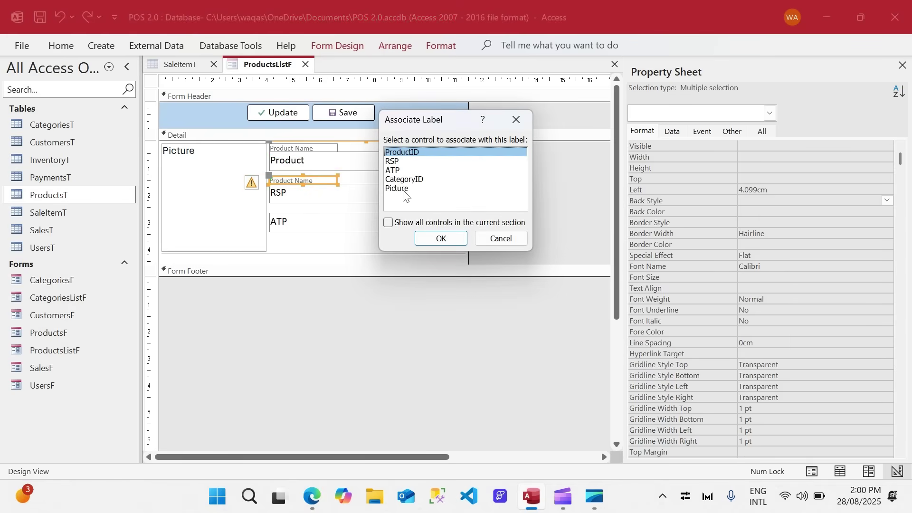
pyautogui.click(399, 161)
pyautogui.click(441, 238)
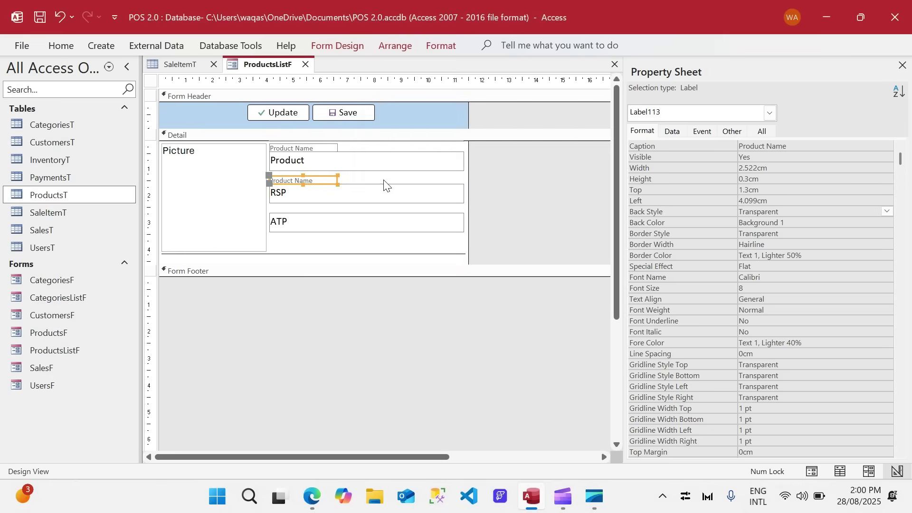
# - Change the text of the label above the RSP text box to "Retail Sales Price"
pyautogui.click(333, 174)
pyautogui.click(293, 180)
pyautogui.doubleClick(292, 179)
pyautogui.moveTo(326, 181); pyautogui.dragTo(249, 181)
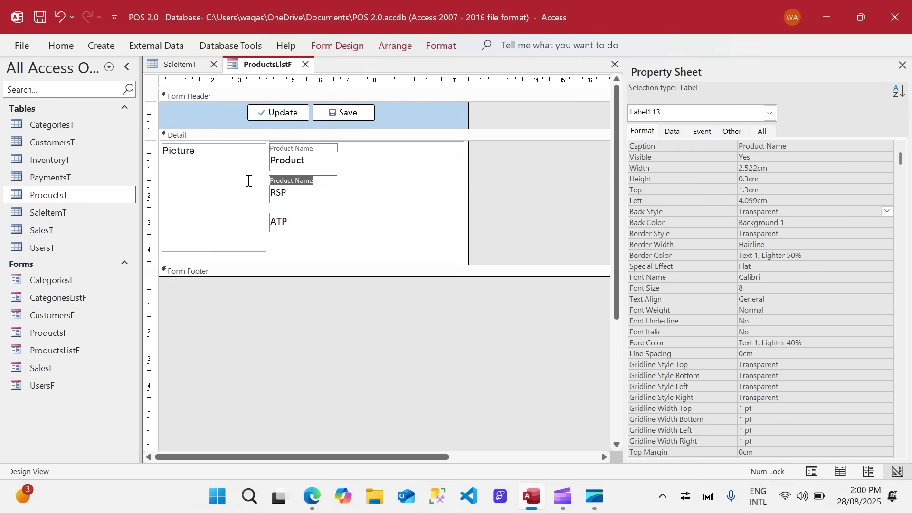
pyautogui.write('Retail Sales PPrice')
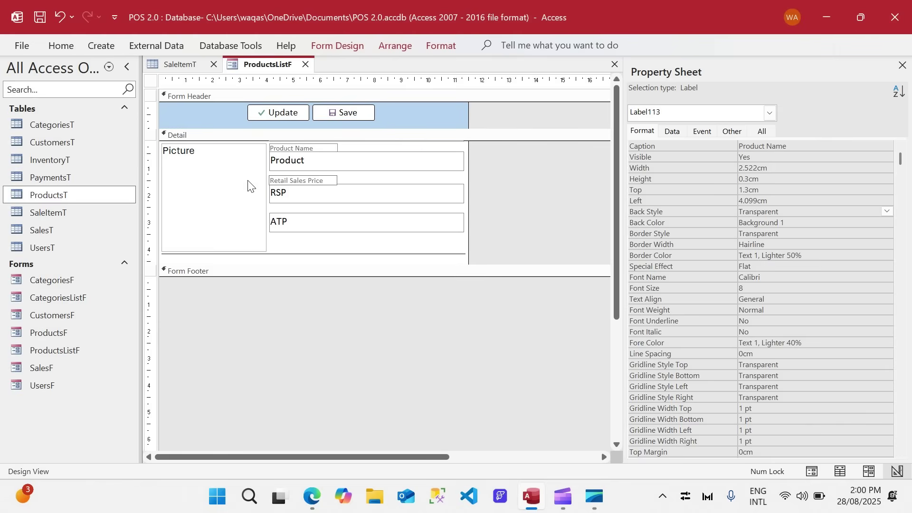
pyautogui.press('Return')
# - Move the ATP text box slightly down and copy the RSP text box's Left value of 4.109 cm to the Retail Sales Price label
pyautogui.click(335, 215)
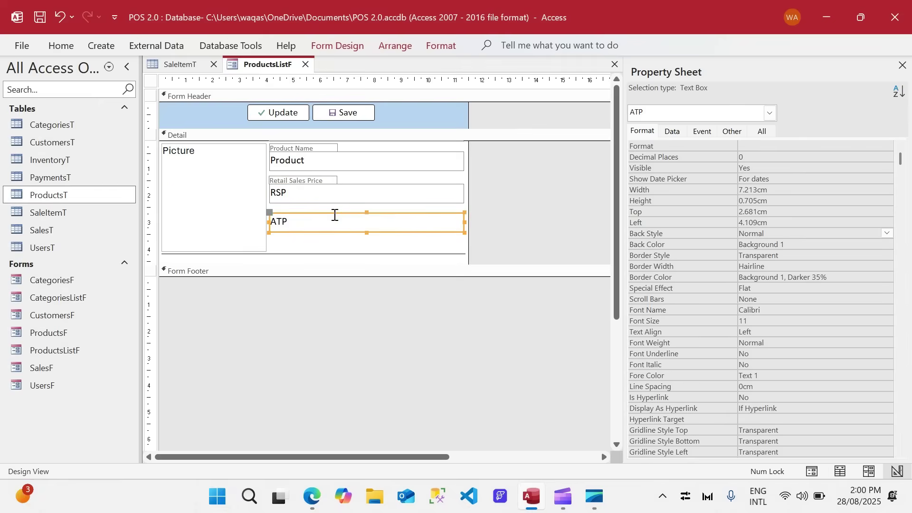
pyautogui.moveTo(335, 213); pyautogui.dragTo(334, 219)
pyautogui.click(328, 178)
pyautogui.click(350, 194)
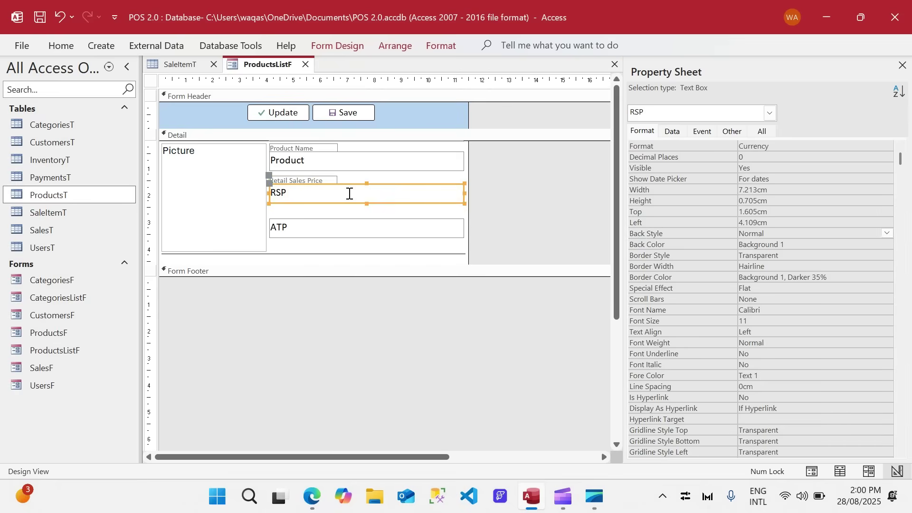
pyautogui.click(787, 222)
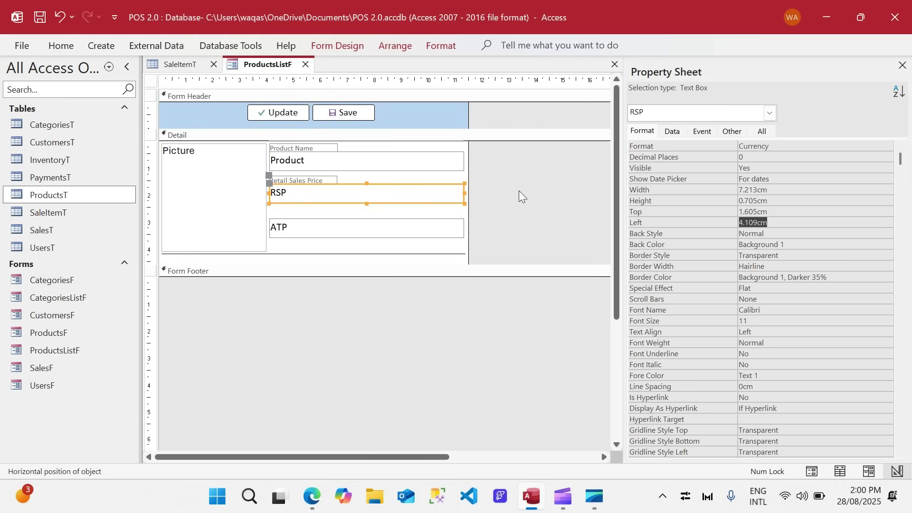
pyautogui.click(333, 179)
pyautogui.moveTo(777, 199); pyautogui.dragTo(660, 191)
pyautogui.hotkey('ctrl', 'v')
pyautogui.press('Return')
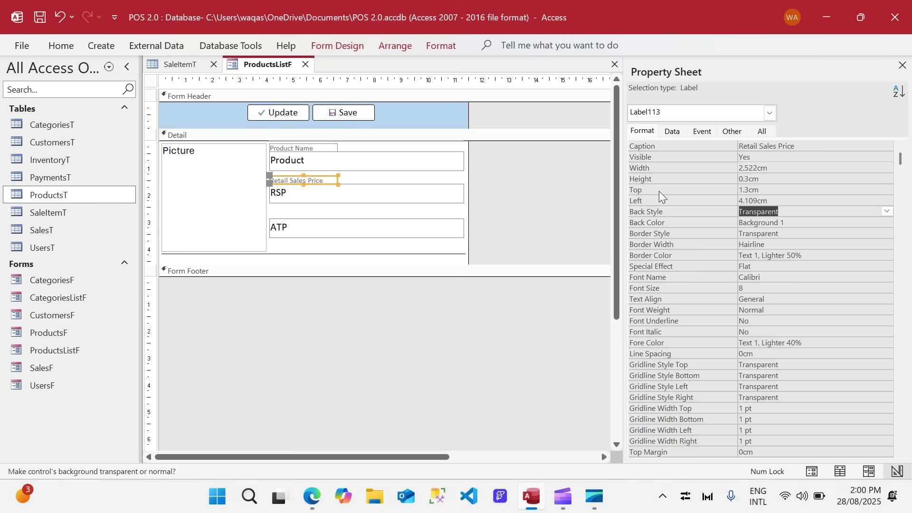
# - Duplicate the Retail Sales Price label and place the copy directly above the ATP text box
pyautogui.click(472, 164)
pyautogui.click(327, 177)
pyautogui.hotkey('ctrl', 'c')
pyautogui.hotkey('ctrl', 'v')
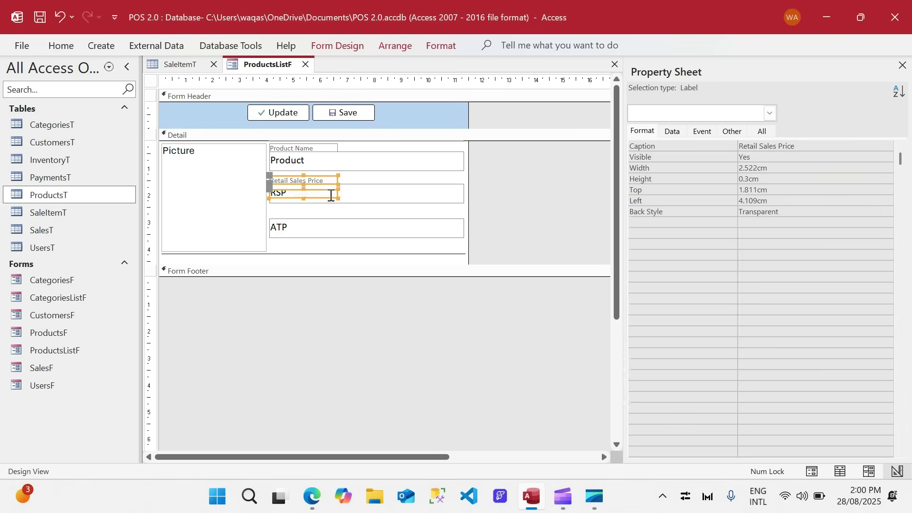
pyautogui.moveTo(331, 194); pyautogui.dragTo(330, 213)
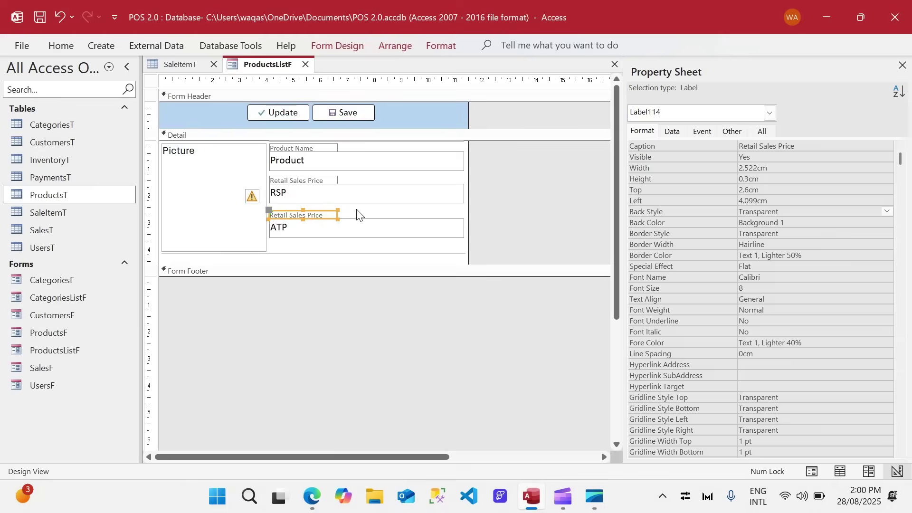
pyautogui.click(360, 212)
# - Copy the ATP text box's Left value of 4.109 cm to the label above it to align them
pyautogui.click(327, 216)
pyautogui.click(770, 201)
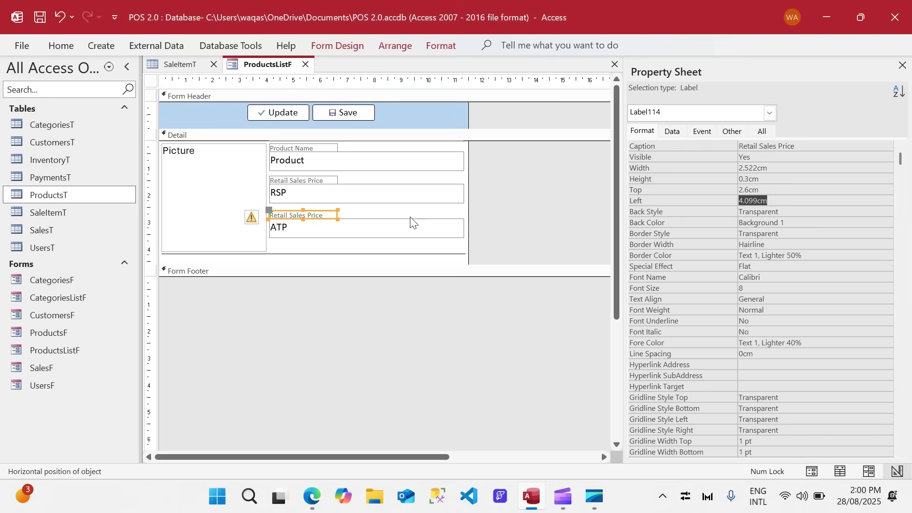
pyautogui.click(315, 230)
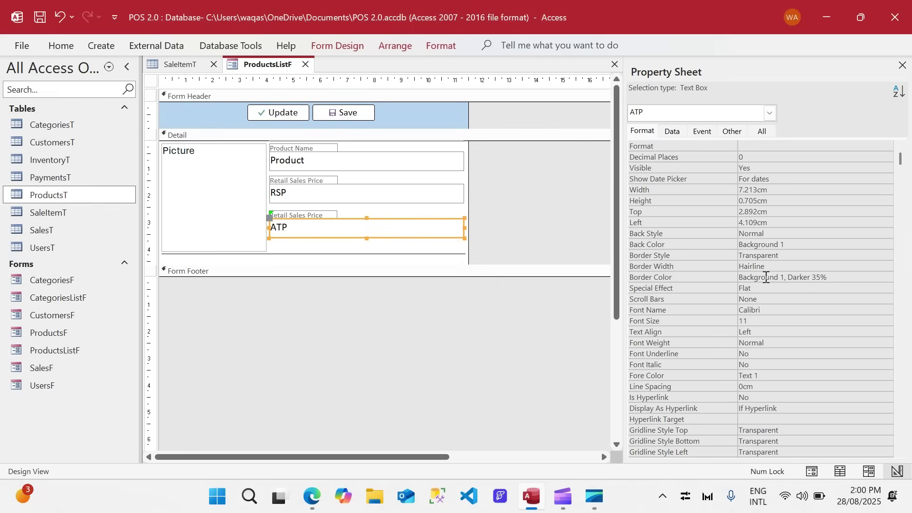
pyautogui.click(776, 220)
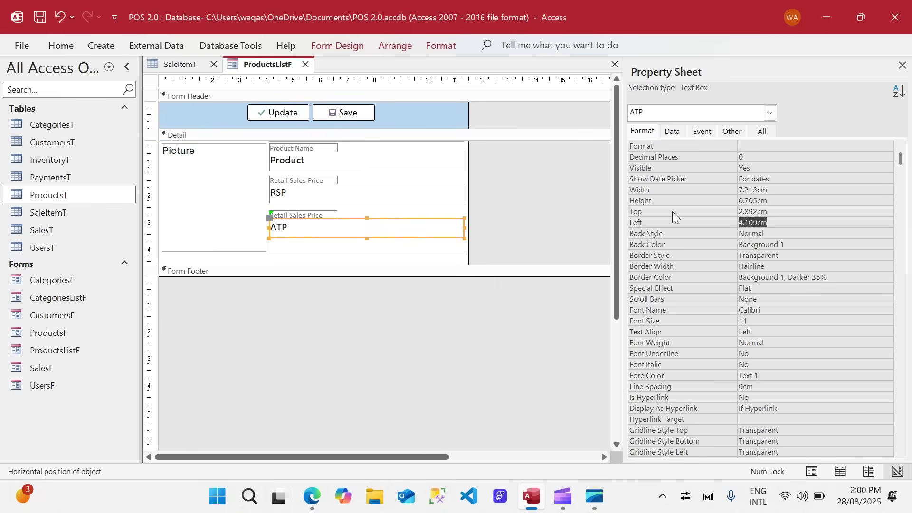
pyautogui.click(315, 215)
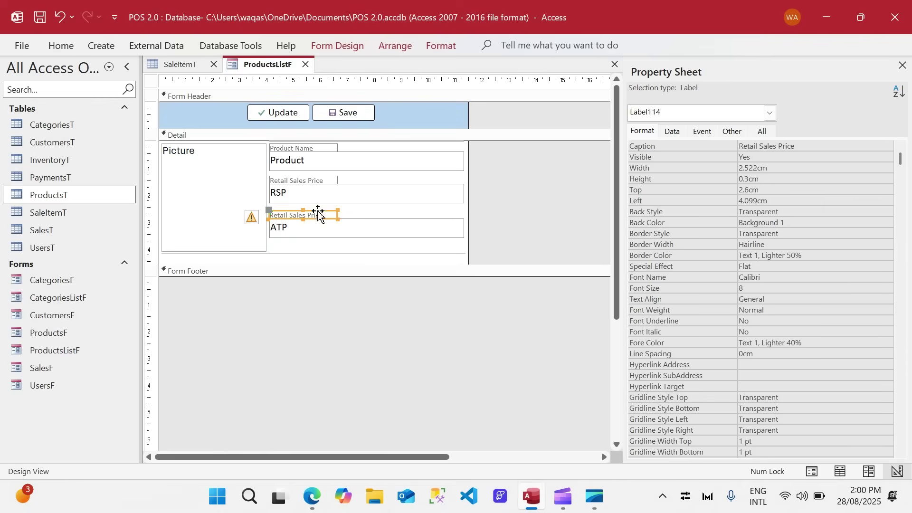
pyautogui.click(765, 201)
pyautogui.press('Return')
pyautogui.click(533, 215)
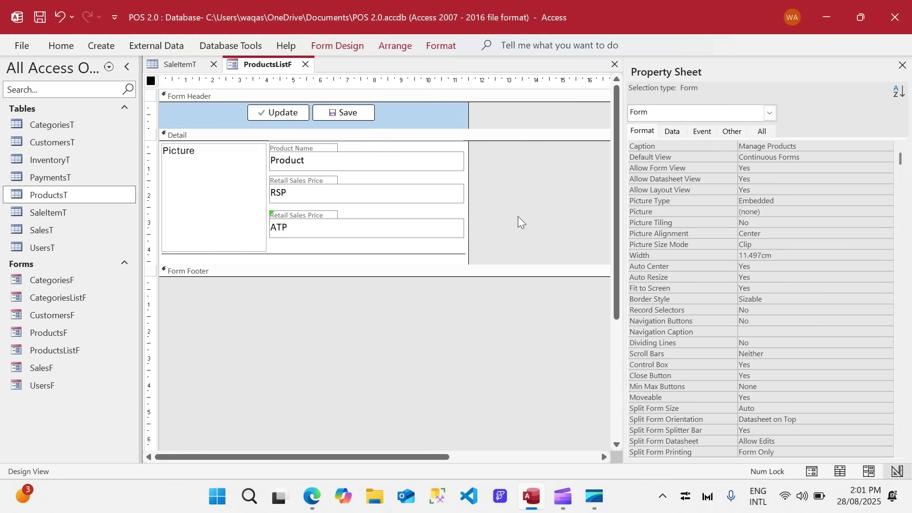
# - Replace the text of the label above the ATP text box with "Available to"
pyautogui.click(332, 214)
pyautogui.click(333, 215)
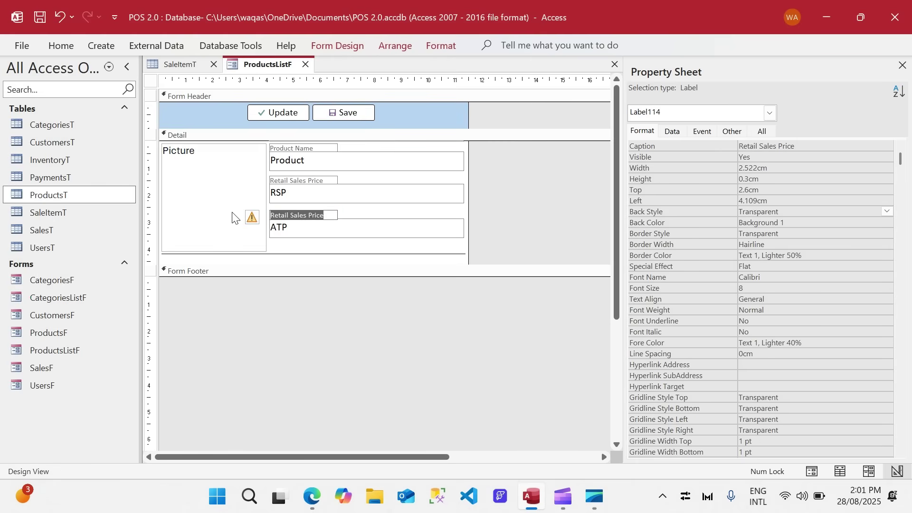
pyautogui.write('Ava')
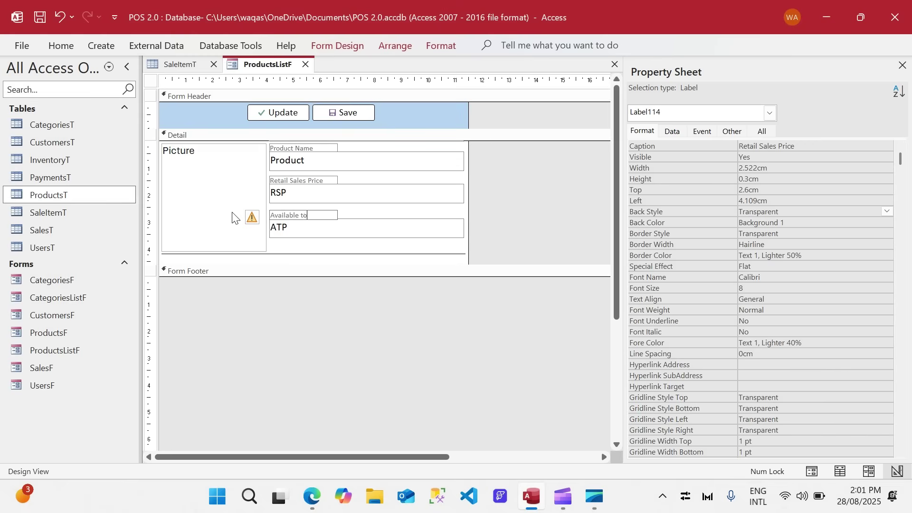
# - Finish the caption "Available to Promise" on the label above the ATP text box
pyautogui.press('Return')
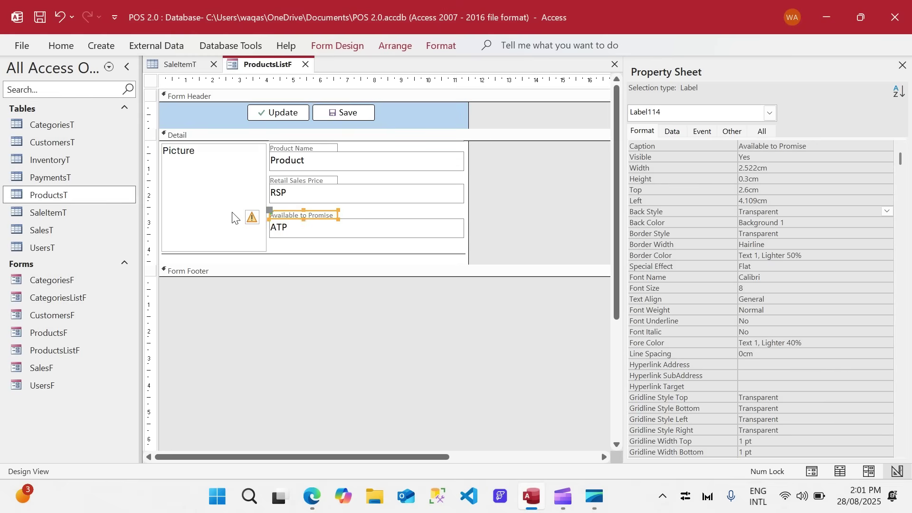
pyautogui.click(537, 240)
pyautogui.rightClick(275, 70)
pyautogui.press('Escape')
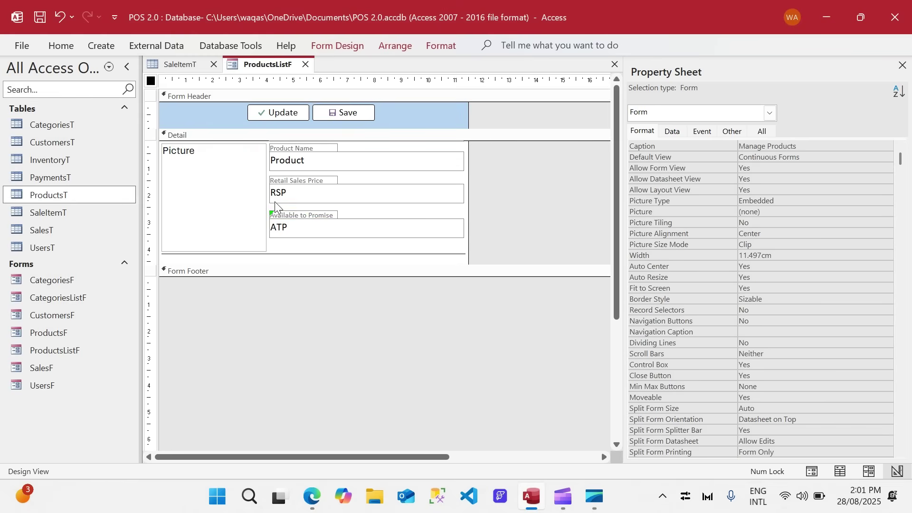
# - Associate the Available to Promise label with the ATP control
pyautogui.click(275, 214)
pyautogui.click(253, 218)
pyautogui.click(295, 256)
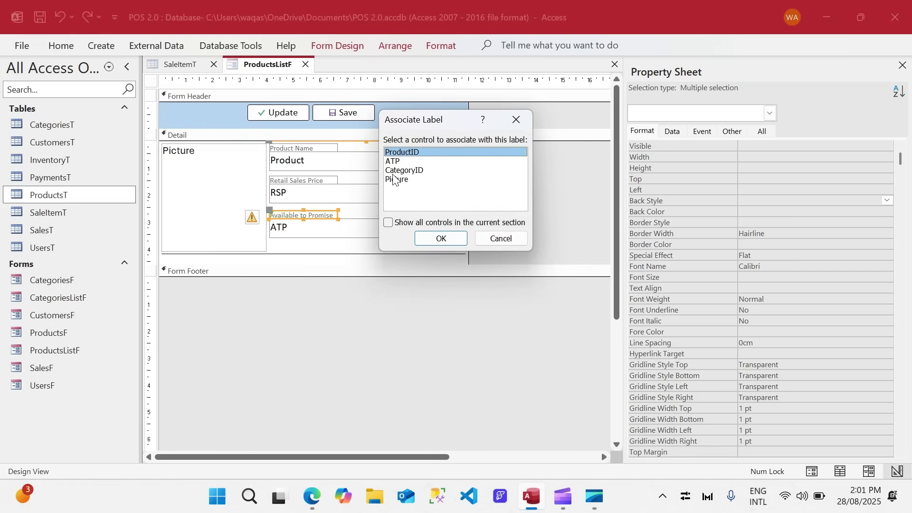
pyautogui.click(394, 162)
pyautogui.click(447, 237)
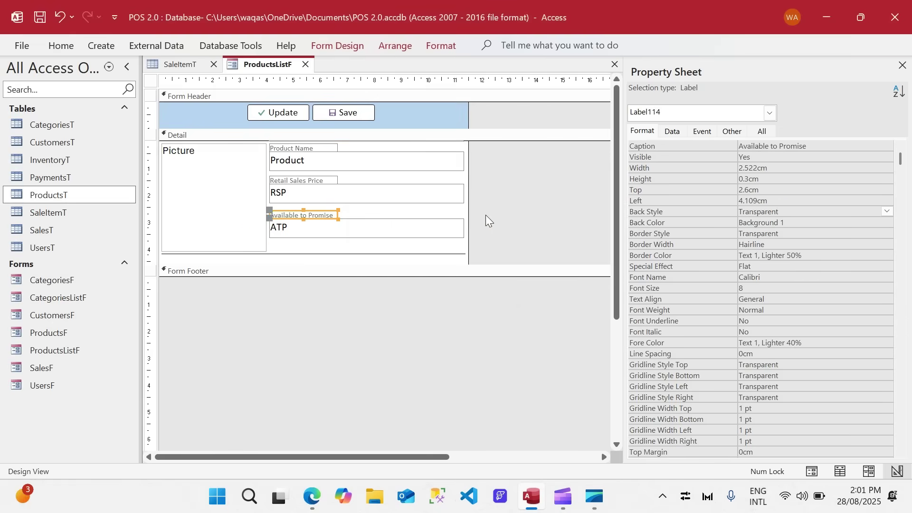
# - Preview the ProductsListF form in Form View and check whether its product fields can be selected
pyautogui.click(478, 187)
pyautogui.rightClick(278, 65)
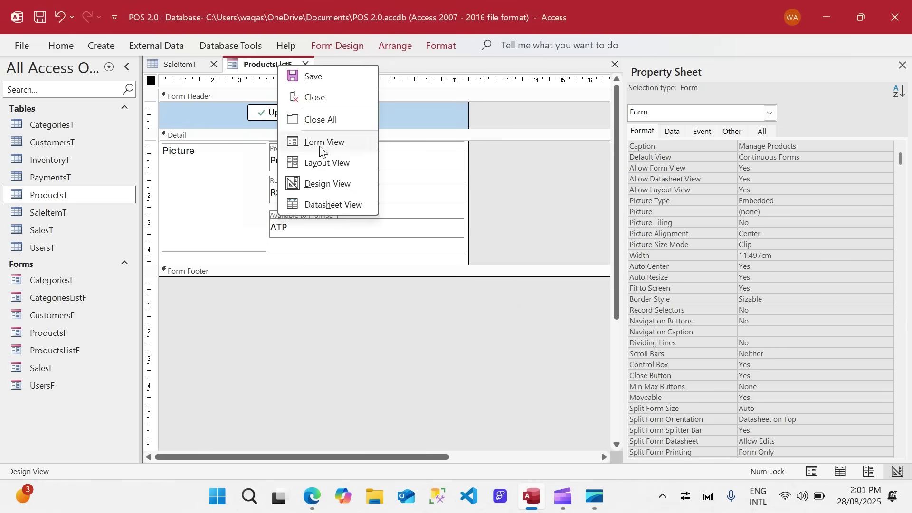
pyautogui.click(322, 141)
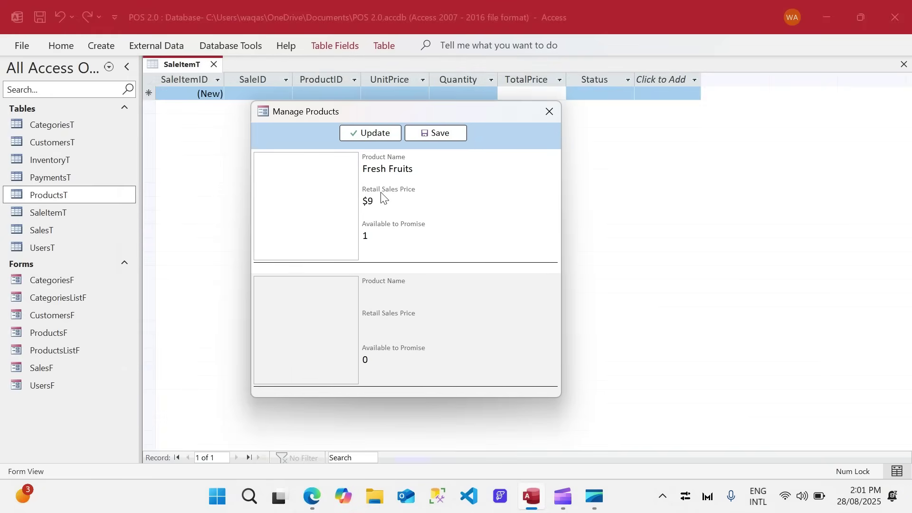
pyautogui.moveTo(381, 199); pyautogui.dragTo(357, 195)
pyautogui.click(399, 163)
pyautogui.click(430, 227)
pyautogui.rightClick(516, 135)
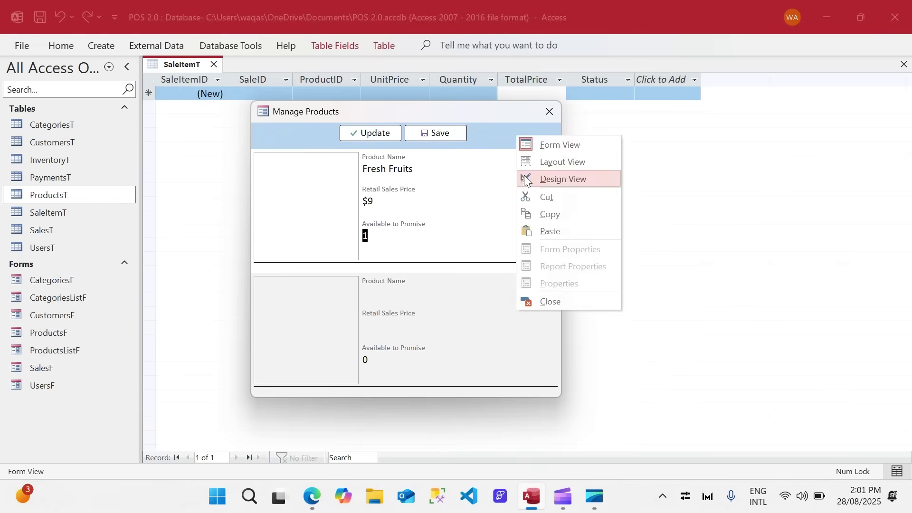
# - Return the form to Design View and make the Product text box bold
pyautogui.click(524, 176)
pyautogui.click(322, 160)
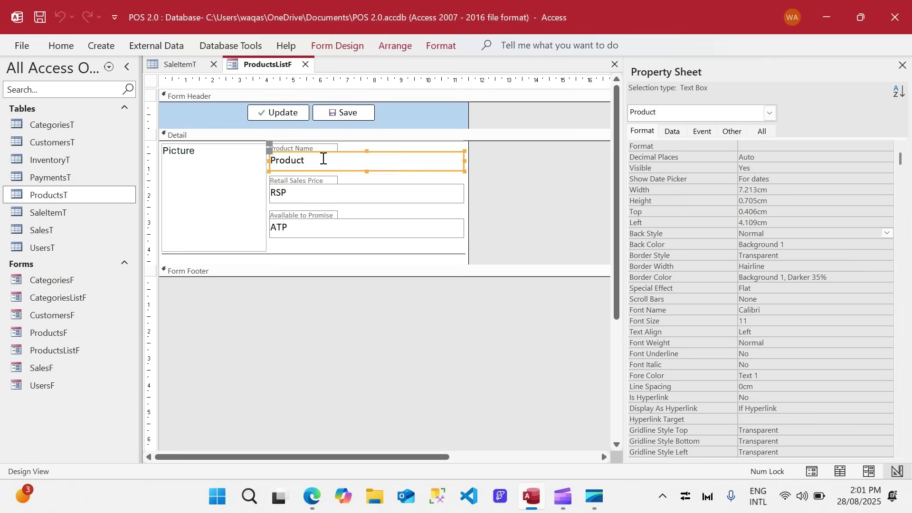
pyautogui.hotkey('ctrl', 'b')
# - Set Enabled to No and Locked to Yes for the Product, RSP and ATP text boxes together
pyautogui.keyDown('shift'); pyautogui.click(397, 199); pyautogui.keyUp('shift')
pyautogui.keyDown('shift'); pyautogui.click(396, 236); pyautogui.keyUp('shift')
pyautogui.click(673, 132)
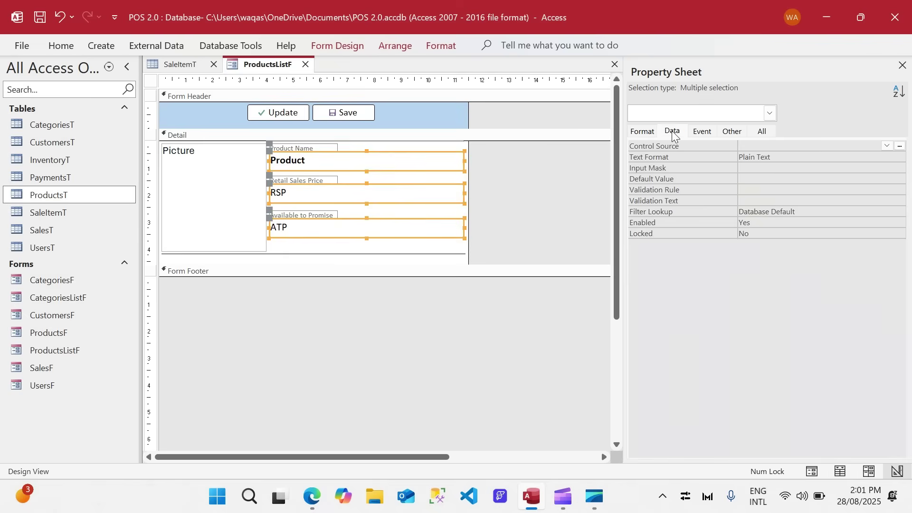
pyautogui.doubleClick(760, 223)
pyautogui.doubleClick(757, 233)
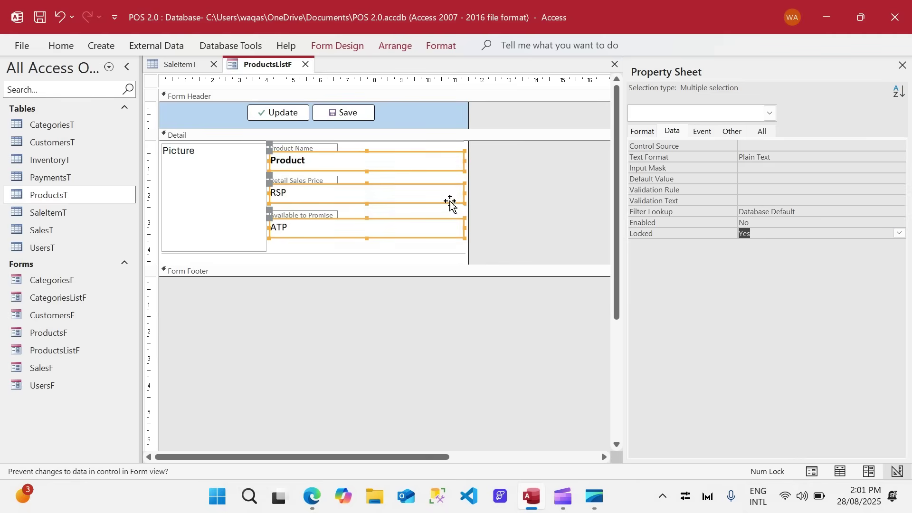
# - Narrow the ATP text box to roughly the width of its Available to Promise label
pyautogui.click(512, 206)
pyautogui.click(407, 231)
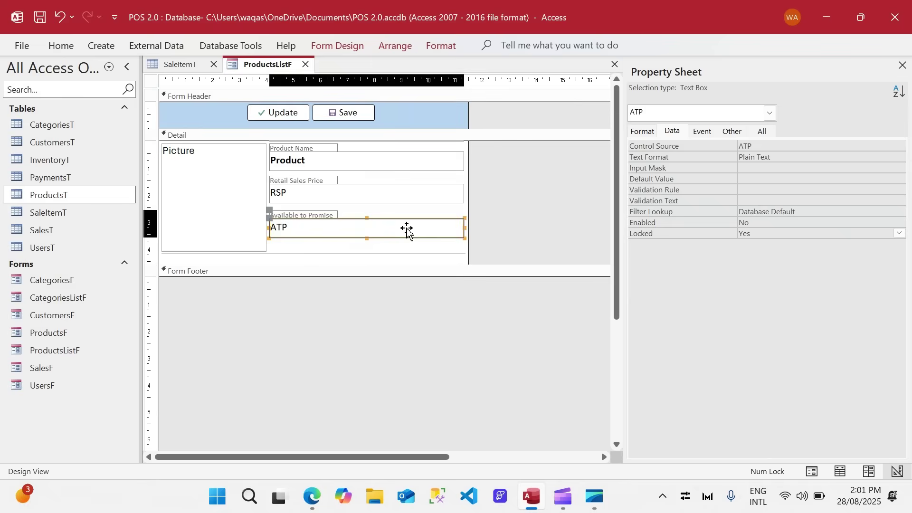
pyautogui.moveTo(463, 227); pyautogui.dragTo(339, 230)
pyautogui.click(361, 214)
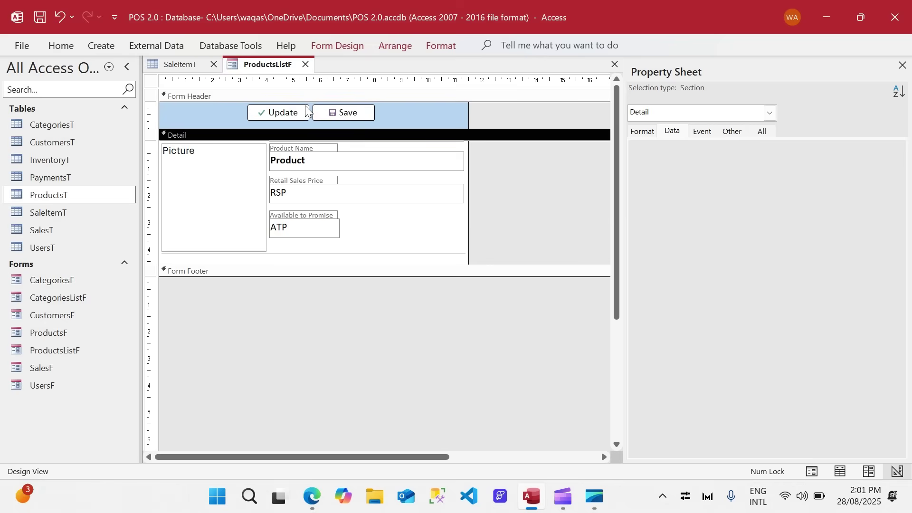
pyautogui.click(332, 215)
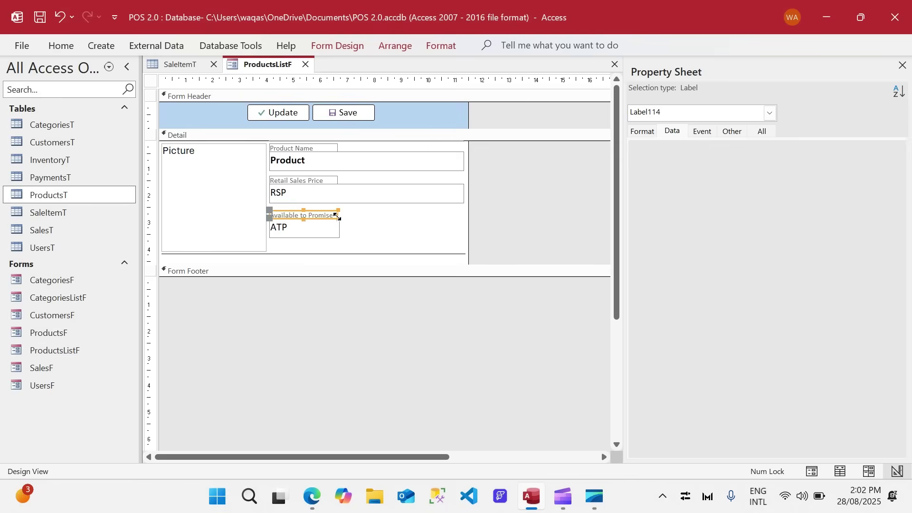
pyautogui.click(362, 227)
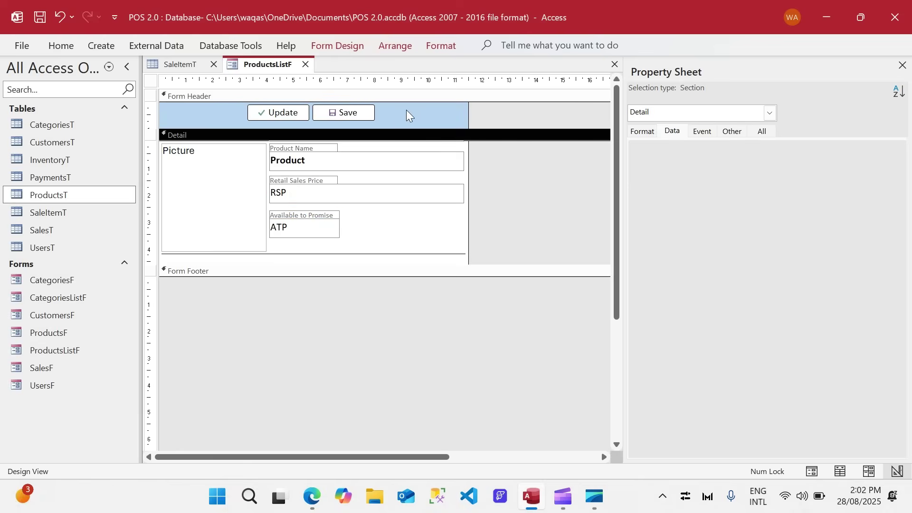
# - Move the Update and Save buttons from the form header into the Detail section beside the ATP text box
pyautogui.click(350, 114)
pyautogui.keyDown('shift'); pyautogui.click(292, 112); pyautogui.keyUp('shift')
pyautogui.moveTo(291, 113); pyautogui.dragTo(385, 229)
pyautogui.click(386, 245)
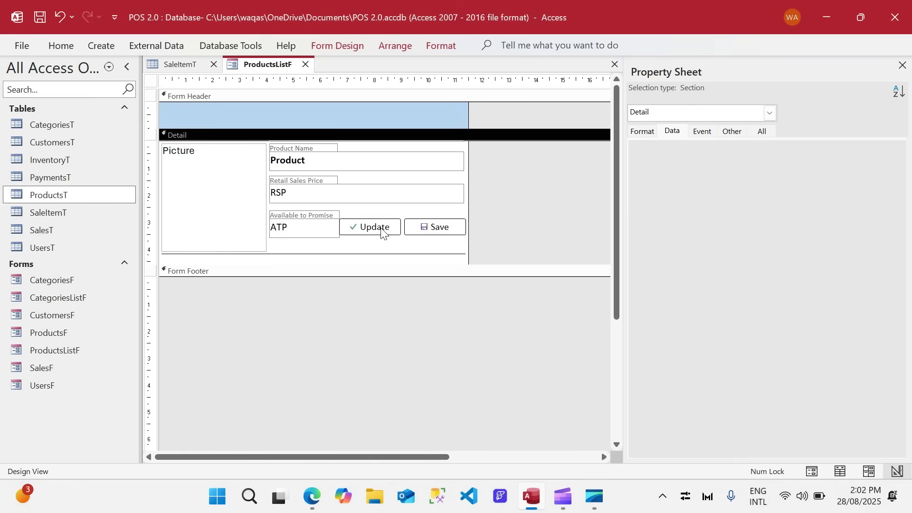
# - Delete the Update button from the Detail section
pyautogui.click(703, 132)
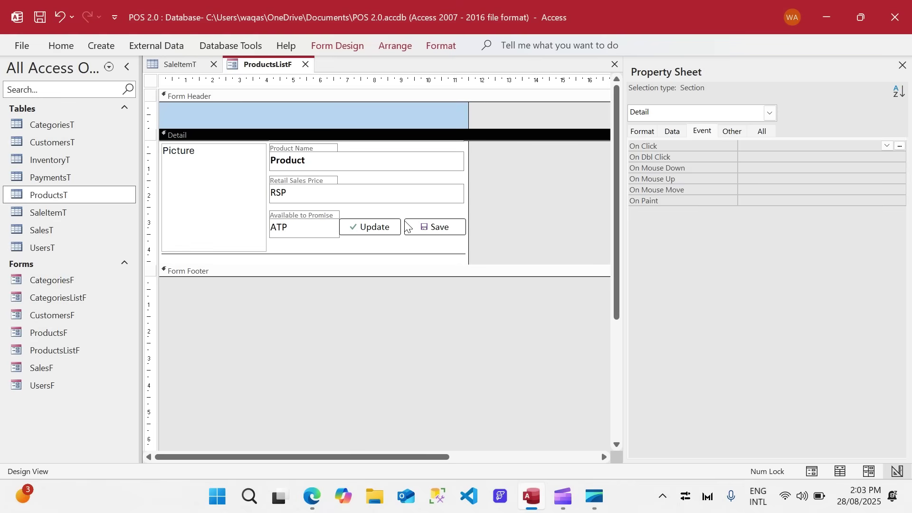
pyautogui.click(375, 229)
pyautogui.press('Delete')
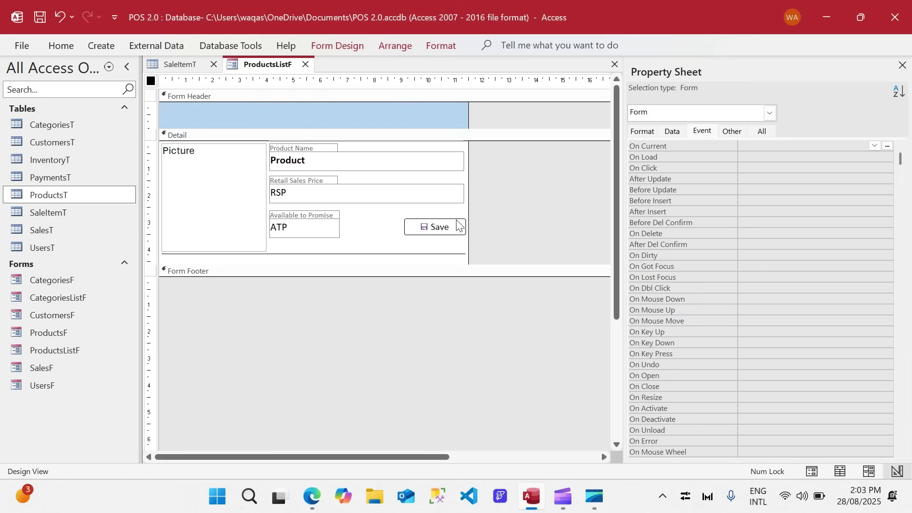
# - Change the Save button's caption to "Add to the Order"
pyautogui.click(442, 225)
pyautogui.click(642, 132)
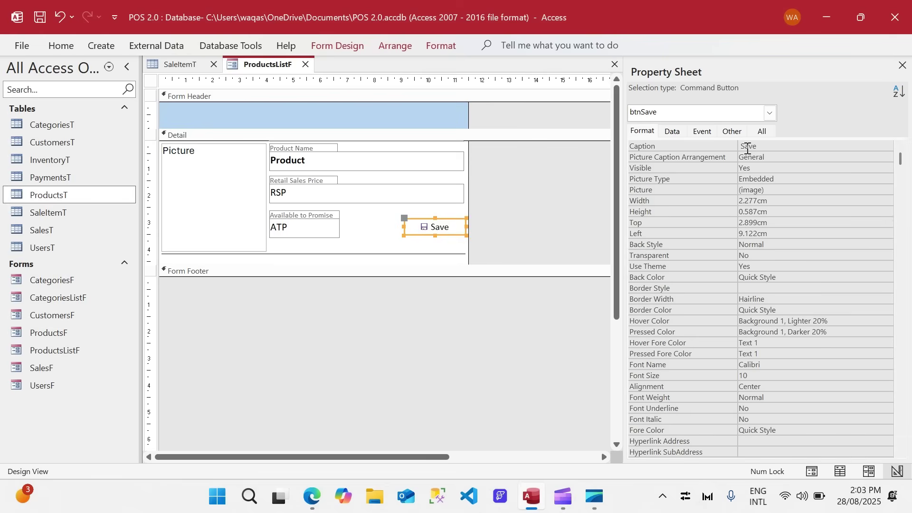
pyautogui.doubleClick(747, 146)
pyautogui.write('Add to')
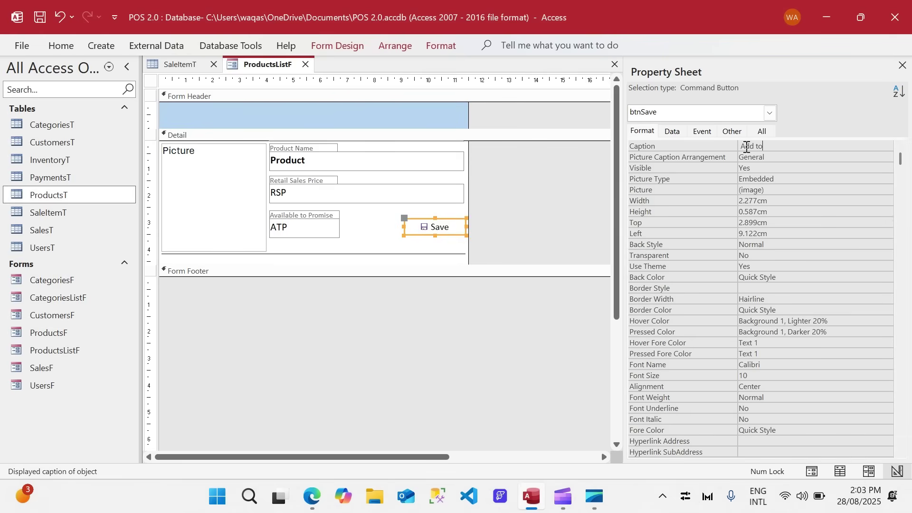
pyautogui.write(' the Order')
pyautogui.press('Return')
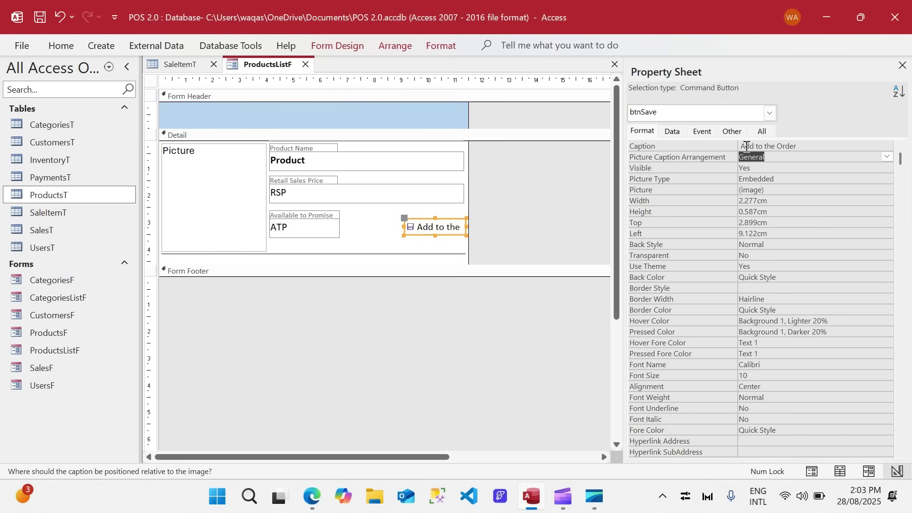
# - Replace the Add to the Order button's picture with the built-in Append Query picture
pyautogui.click(803, 189)
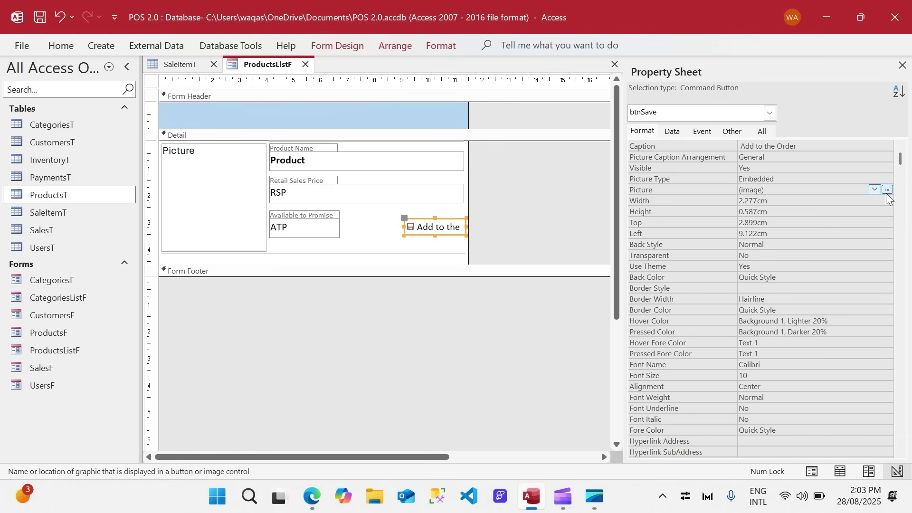
pyautogui.click(887, 190)
pyautogui.click(424, 186)
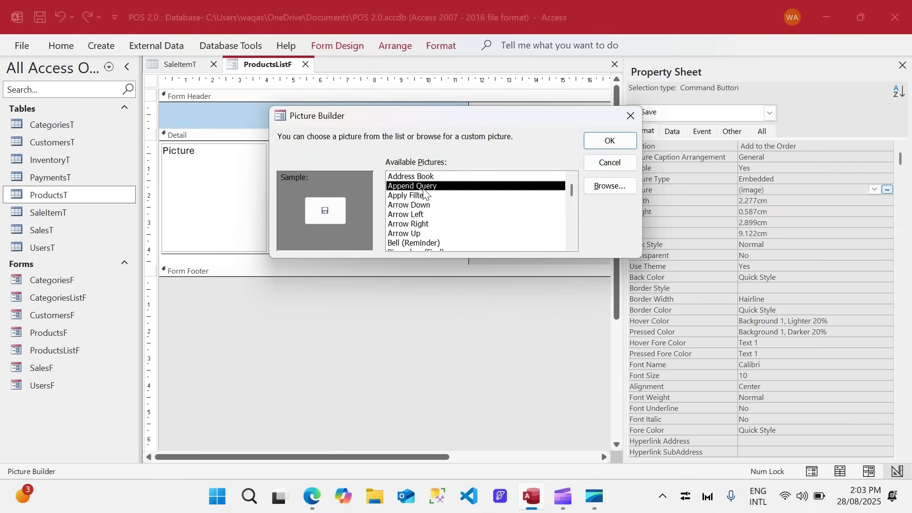
pyautogui.click(618, 141)
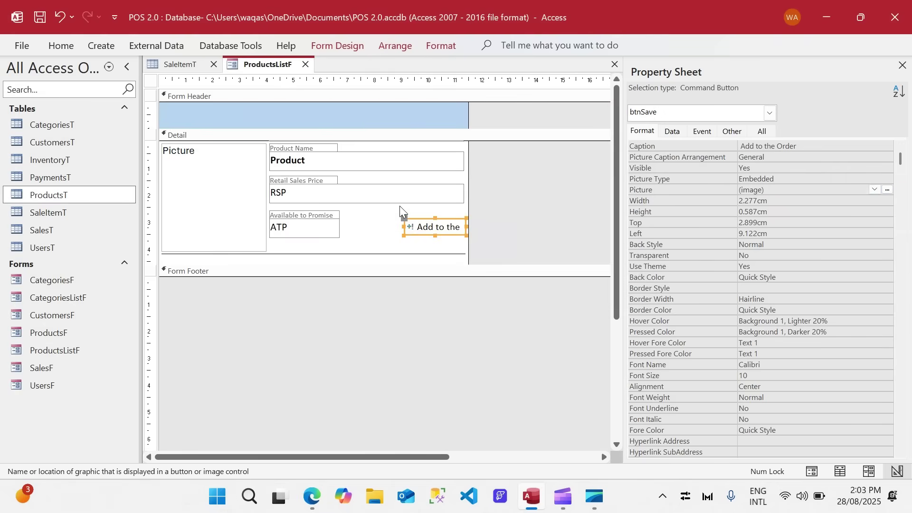
# - Set the Add to the Order button's font colour to the standard green #22B14C
pyautogui.click(53, 45)
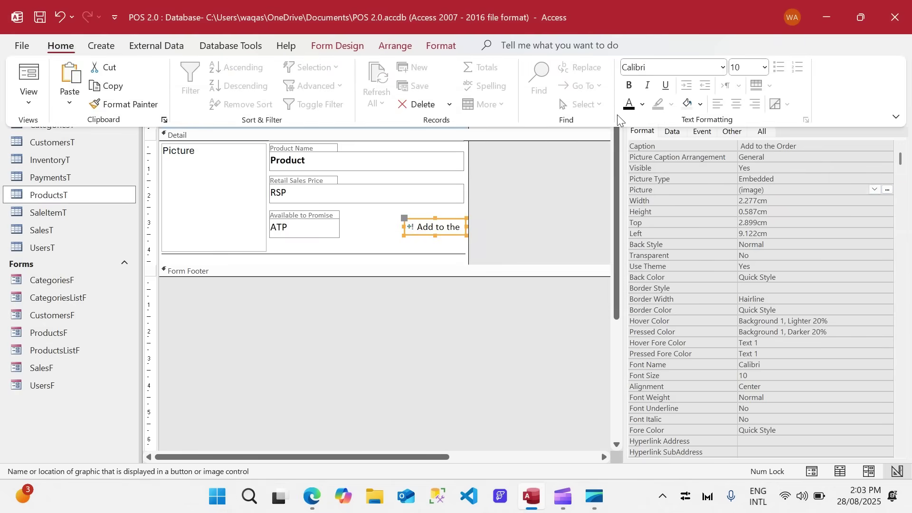
pyautogui.click(642, 104)
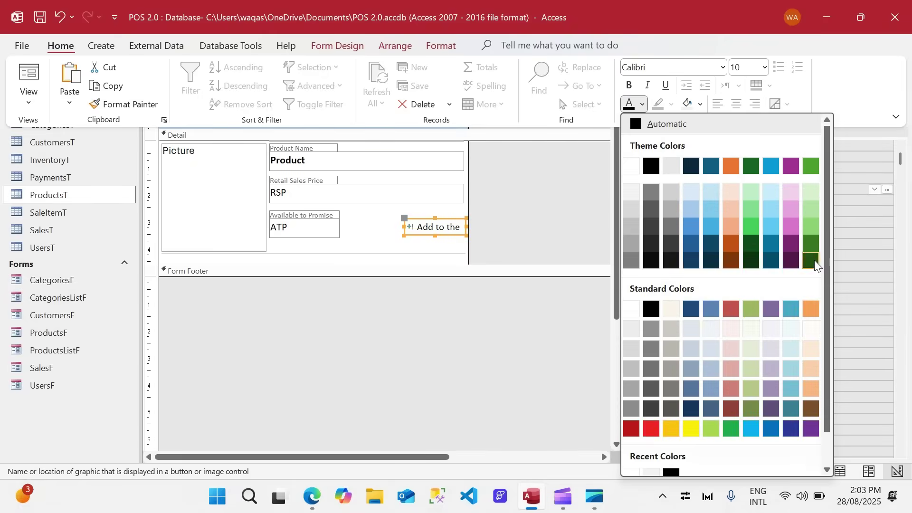
pyautogui.click(732, 429)
pyautogui.click(642, 104)
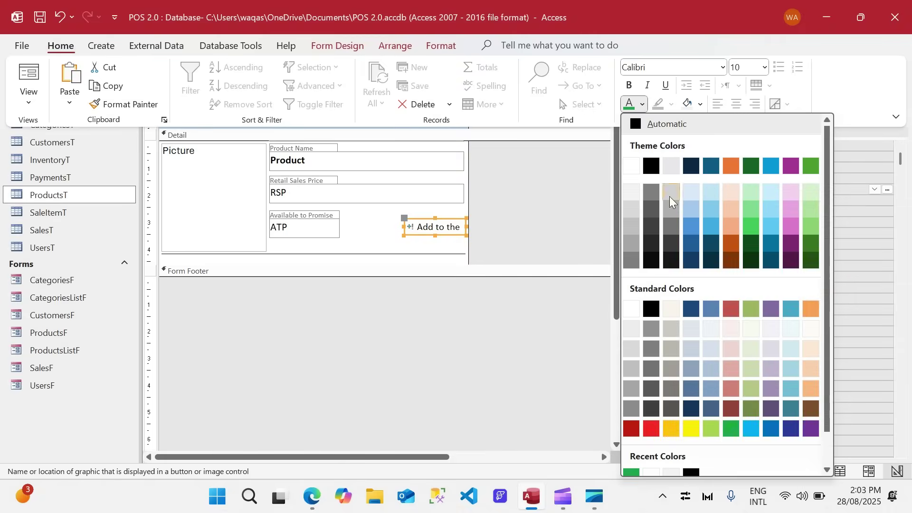
pyautogui.click(731, 425)
pyautogui.click(536, 211)
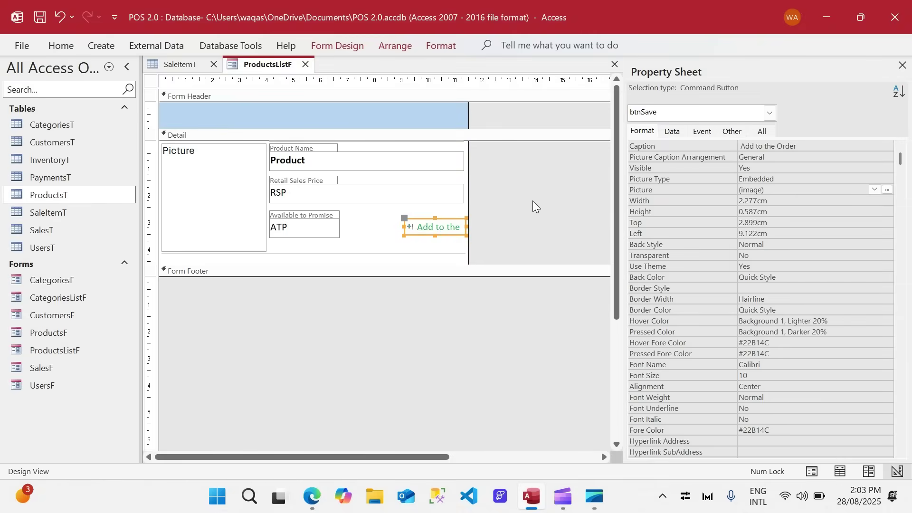
# - Widen the Add to the Order button to about 3.5 cm and position it between the ATP text box and the form's edge
pyautogui.click(532, 201)
pyautogui.moveTo(429, 228); pyautogui.dragTo(454, 224)
pyautogui.click(482, 221)
pyautogui.click(408, 227)
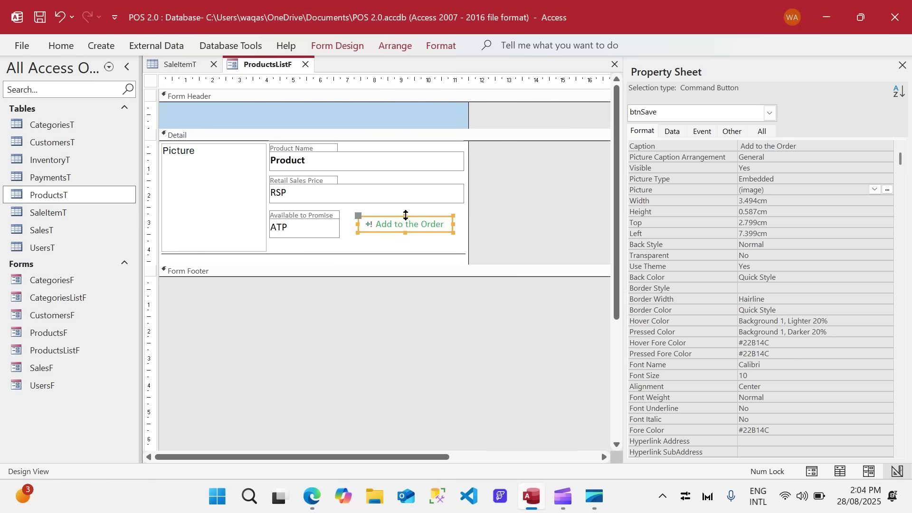
# - Make the outline of the Add to the Order button transparent
pyautogui.click(441, 46)
pyautogui.click(674, 86)
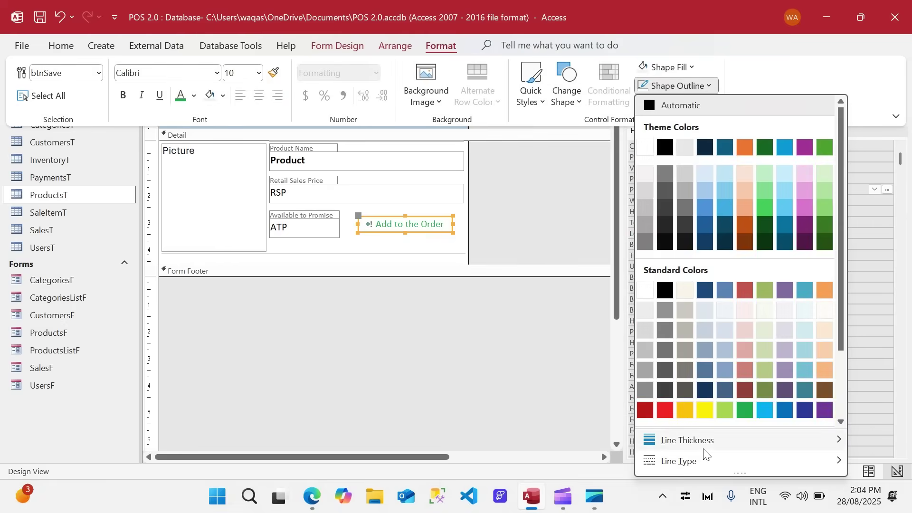
pyautogui.moveTo(704, 447)
pyautogui.moveTo(840, 323); pyautogui.dragTo(840, 400)
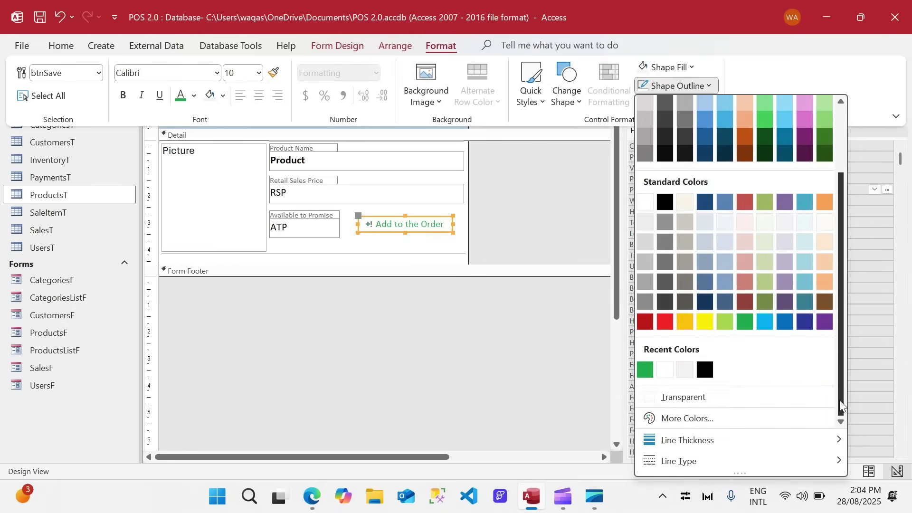
pyautogui.click(755, 399)
pyautogui.click(522, 206)
pyautogui.click(519, 222)
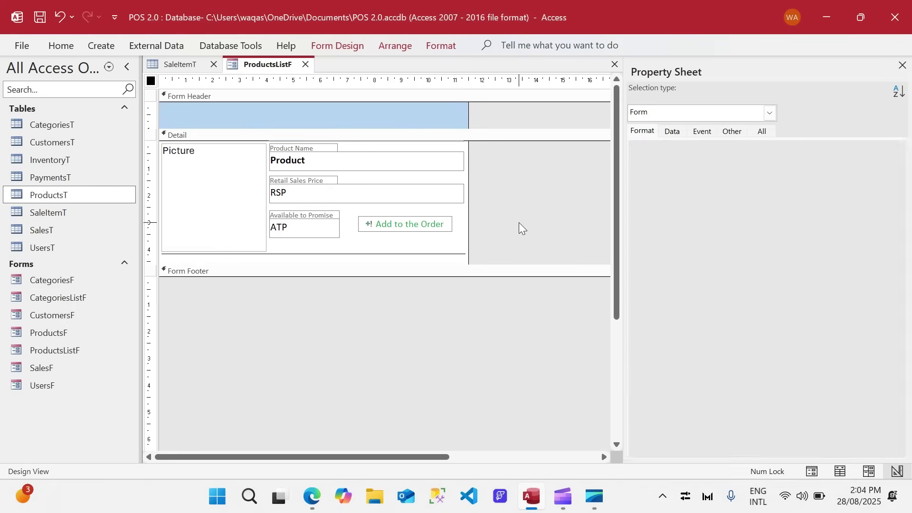
# - Preview ProductsListF in Form View and test the Add to the Order button on the first product
pyautogui.rightClick(249, 64)
pyautogui.click(291, 138)
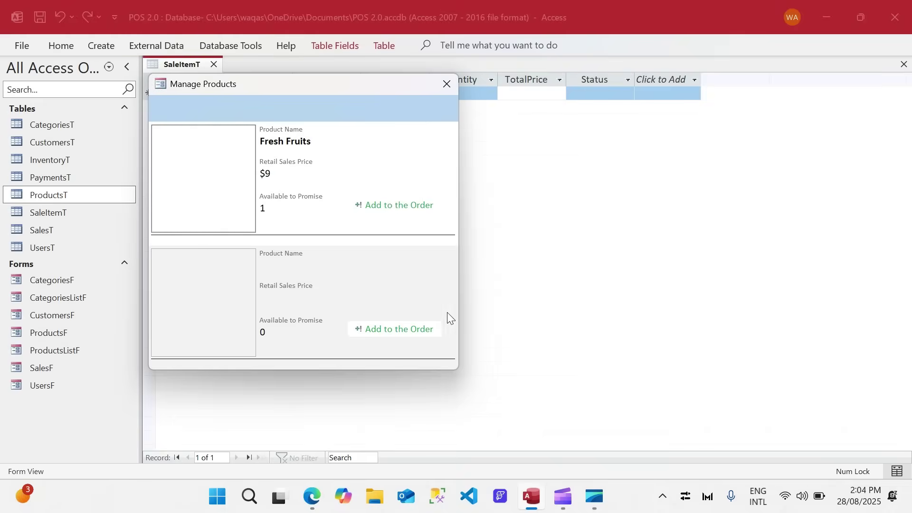
pyautogui.click(380, 207)
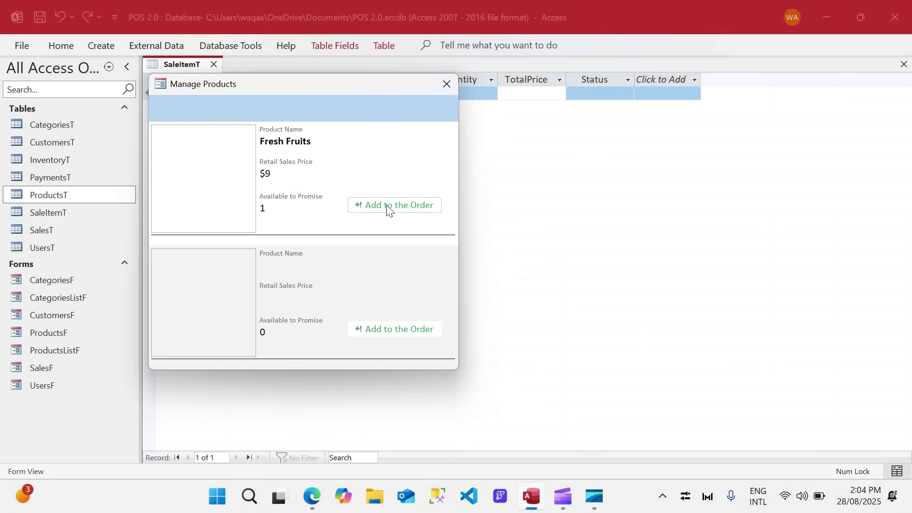
pyautogui.moveTo(349, 84); pyautogui.dragTo(398, 101)
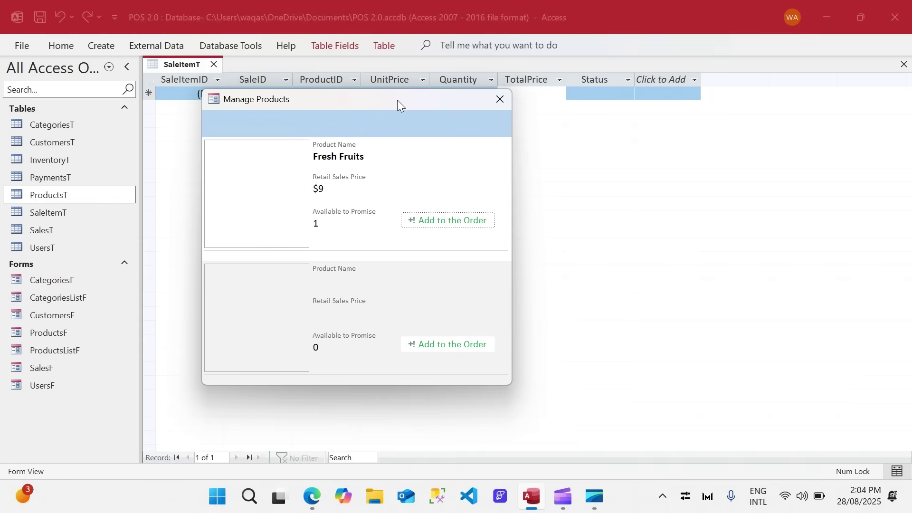
# - Move the Add to the Order button slightly down and closer to the ATP text box, and preview the form
pyautogui.rightClick(370, 106)
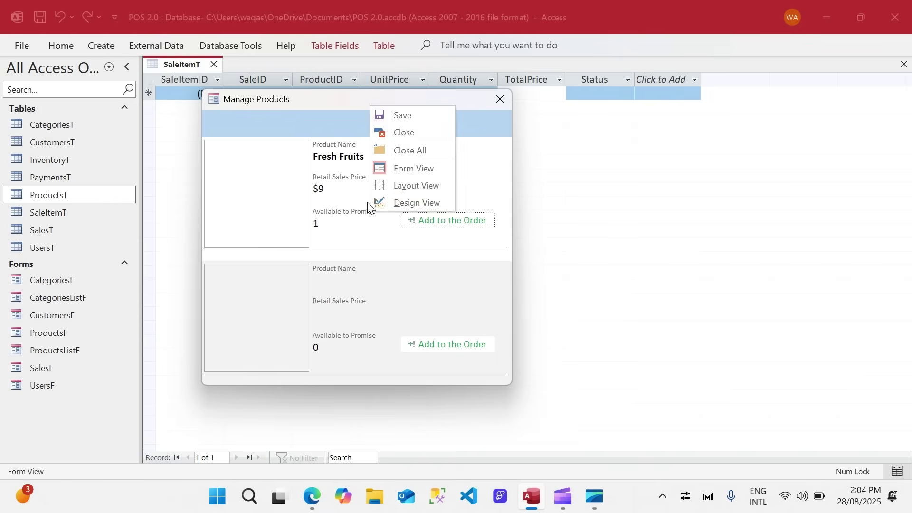
pyautogui.click(398, 203)
pyautogui.moveTo(407, 225)
pyautogui.mouseDown()
pyautogui.moveTo(357, 245)
pyautogui.moveTo(320, 245)
pyautogui.moveTo(443, 235)
pyautogui.moveTo(402, 232)
pyautogui.mouseUp()
pyautogui.click(417, 246)
pyautogui.click(469, 242)
pyautogui.click(453, 224)
pyautogui.rightClick(250, 66)
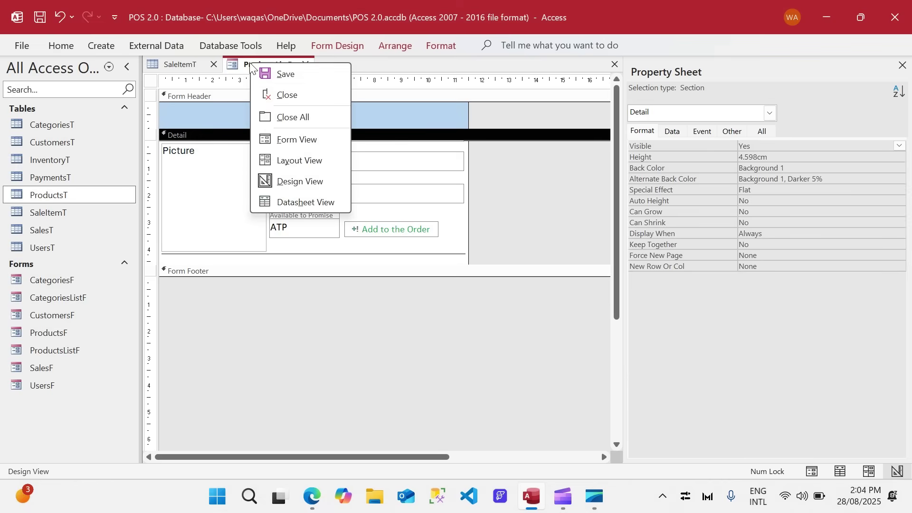
pyautogui.click(281, 140)
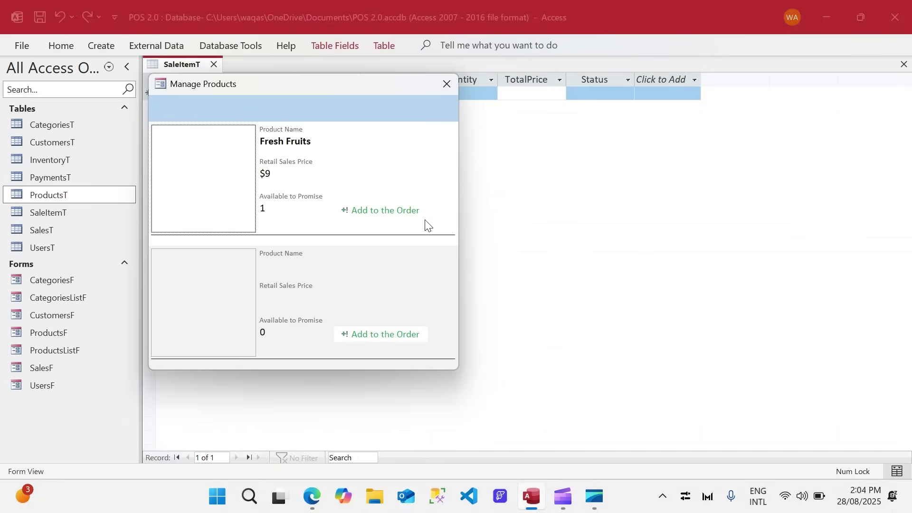
# - Set the Allow Additions property of the ProductsListF form to No in Design View
pyautogui.rightClick(372, 102)
pyautogui.click(382, 144)
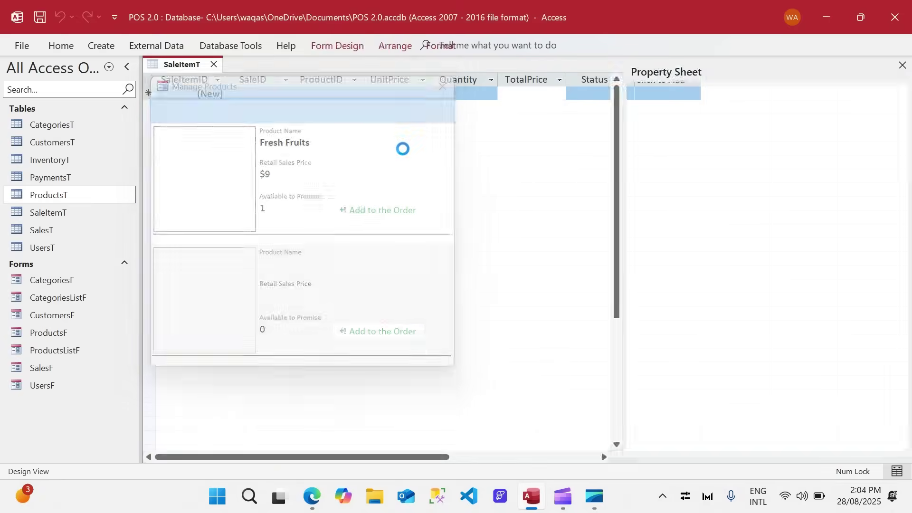
pyautogui.click(411, 134)
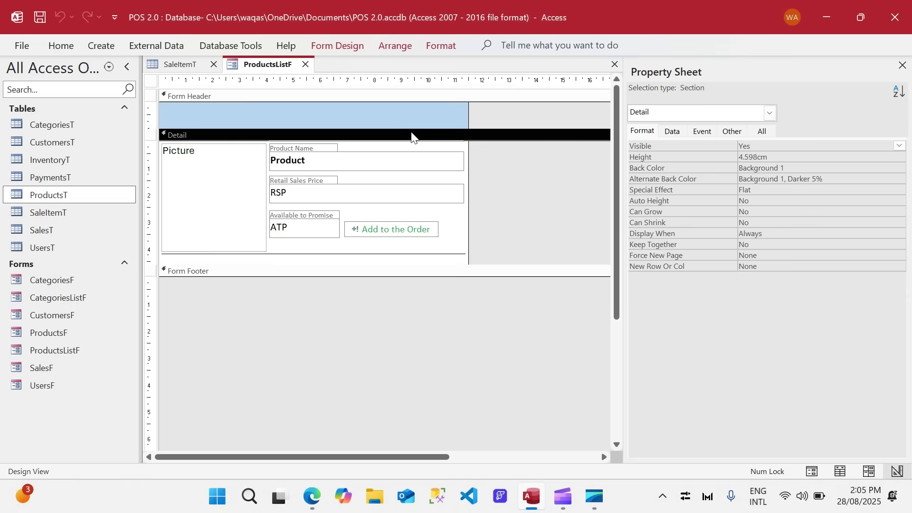
pyautogui.rightClick(411, 137)
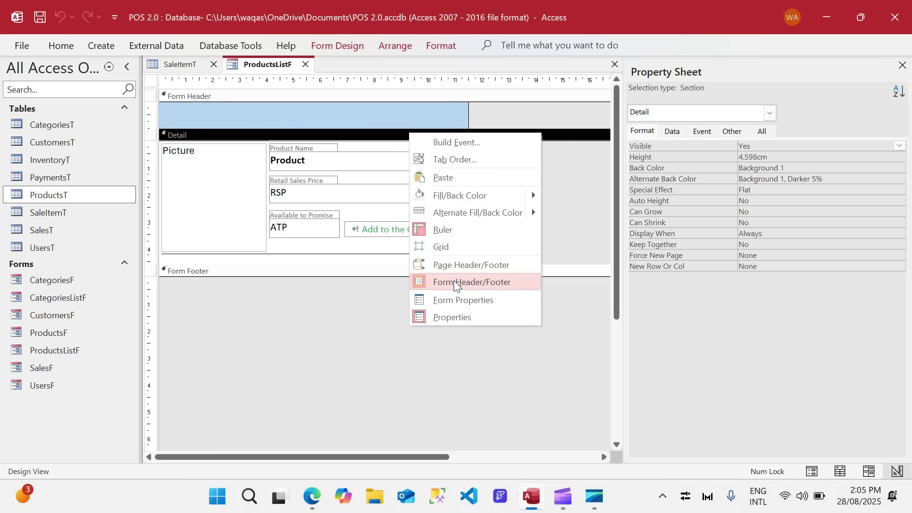
pyautogui.moveTo(480, 213)
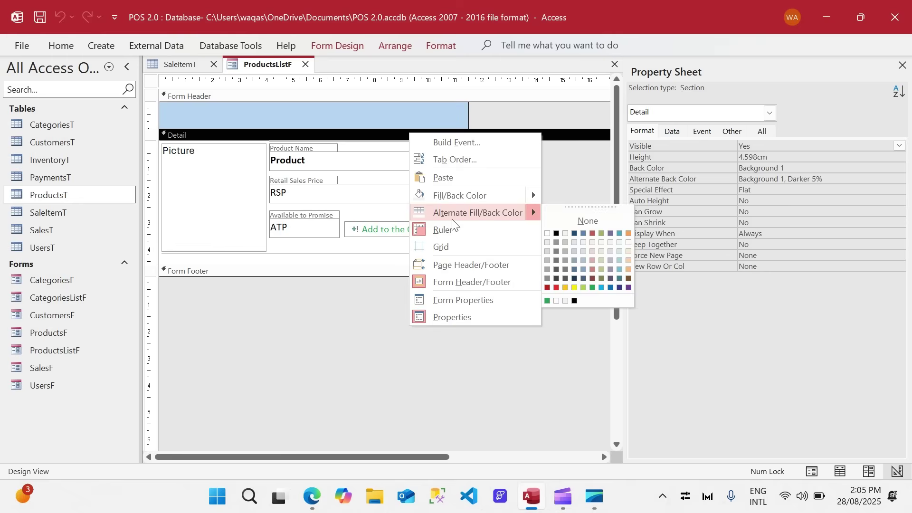
pyautogui.click(556, 234)
pyautogui.click(150, 118)
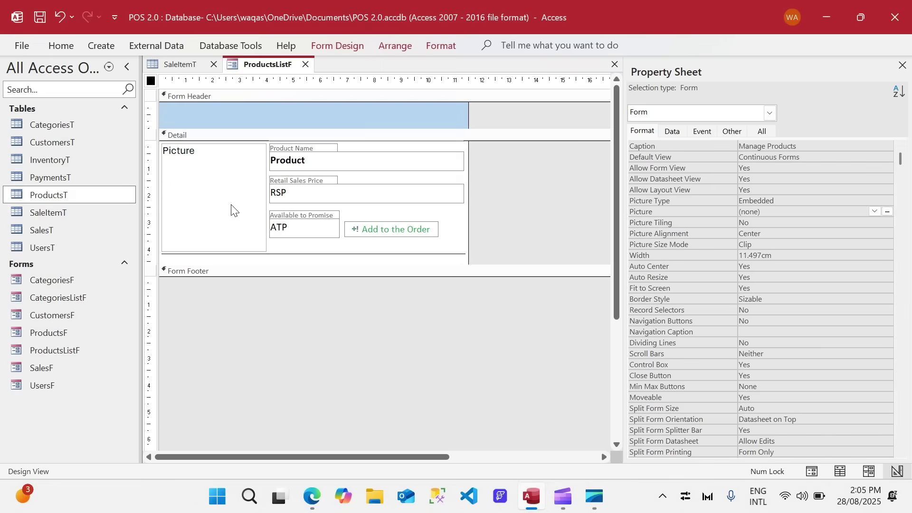
pyautogui.click(672, 131)
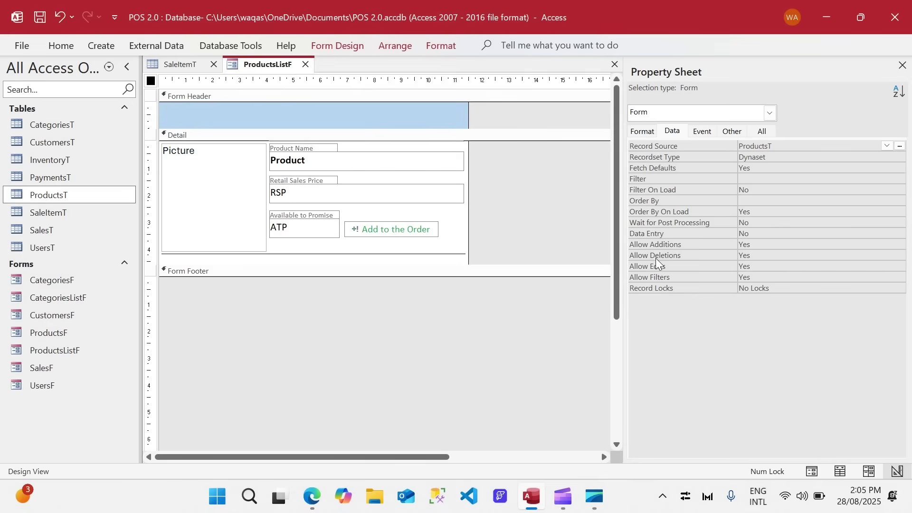
pyautogui.doubleClick(752, 245)
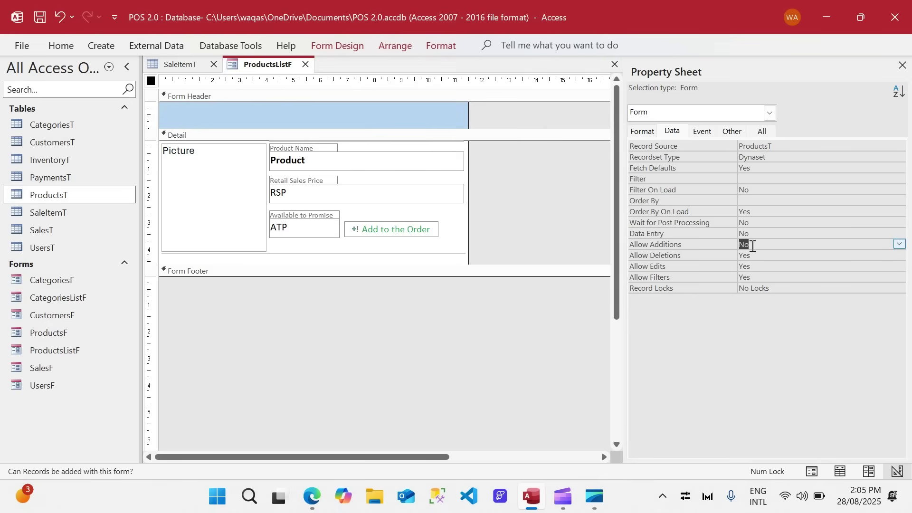
# - Check the product list in Form View, save the ProductsListF form and close it
pyautogui.rightClick(281, 68)
pyautogui.click(319, 144)
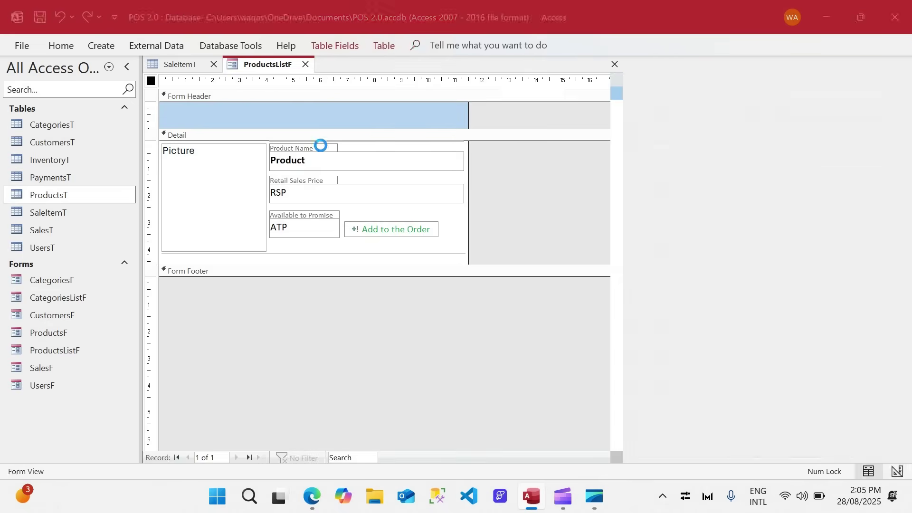
pyautogui.moveTo(310, 80); pyautogui.dragTo(396, 103)
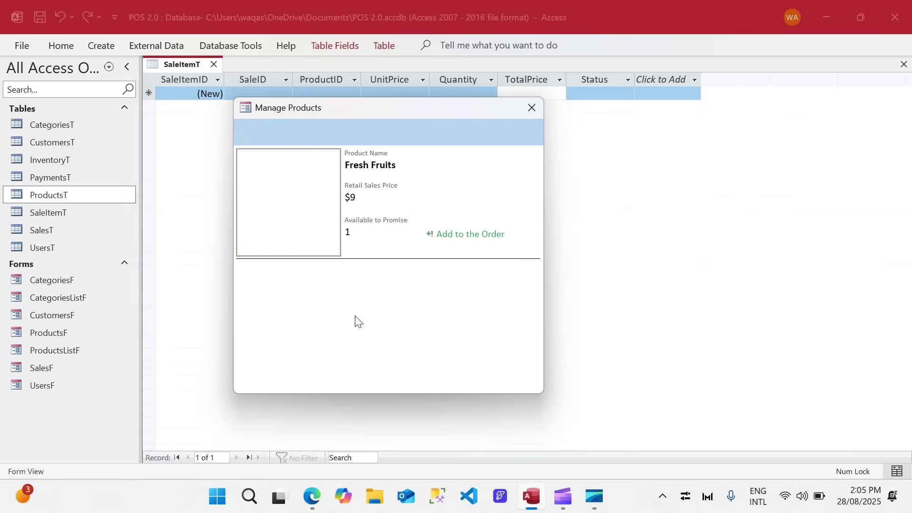
pyautogui.moveTo(412, 113); pyautogui.dragTo(424, 127)
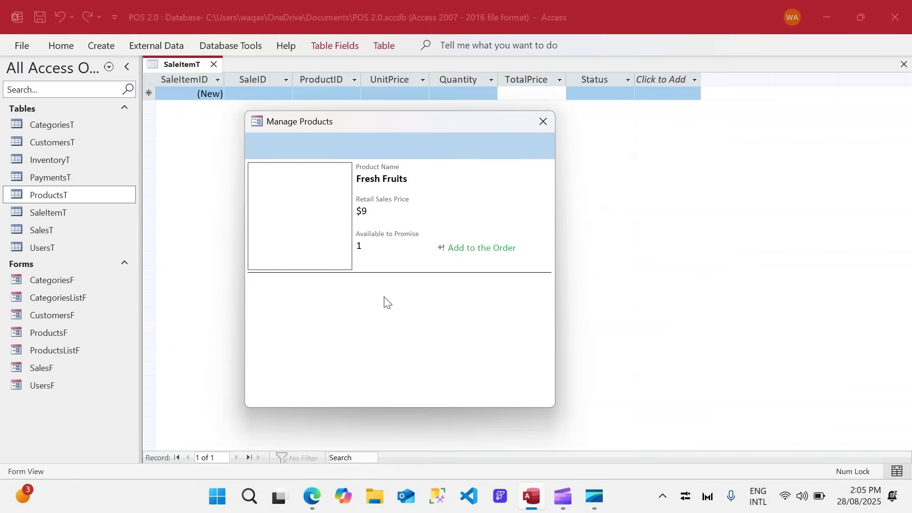
pyautogui.moveTo(414, 121); pyautogui.dragTo(415, 110)
pyautogui.rightClick(414, 110)
pyautogui.click(406, 119)
pyautogui.rightClick(422, 112)
pyautogui.click(432, 120)
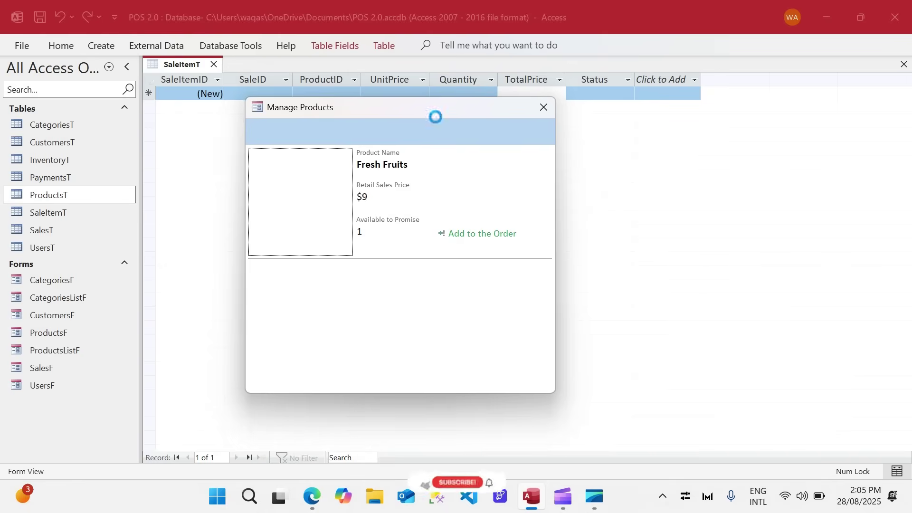
pyautogui.click(544, 107)
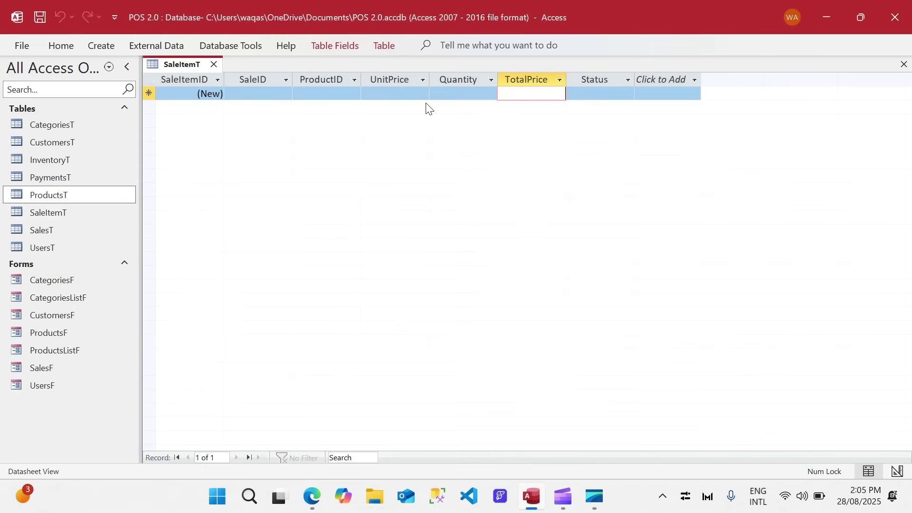
# - Review the fields of the SalesT table alongside the SaleItemT table and check the existing SalesF form
pyautogui.press('capslock')
pyautogui.click(79, 392)
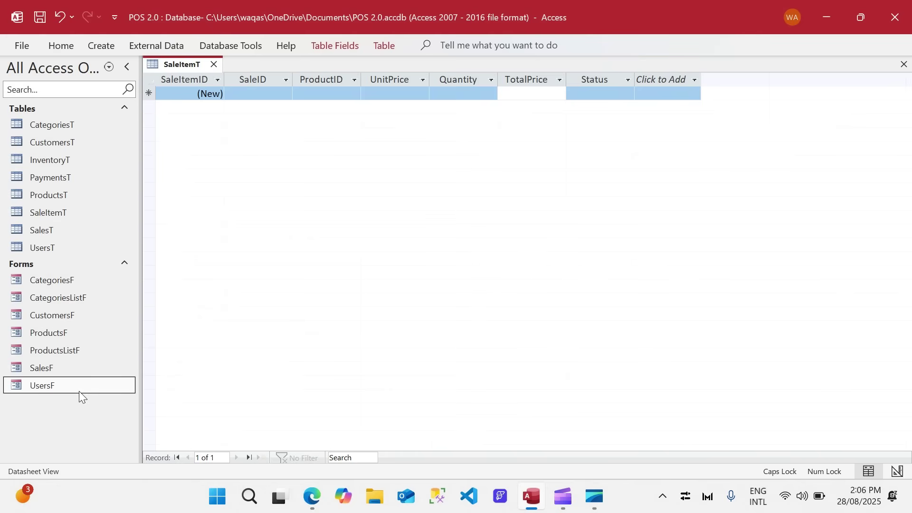
pyautogui.click(52, 234)
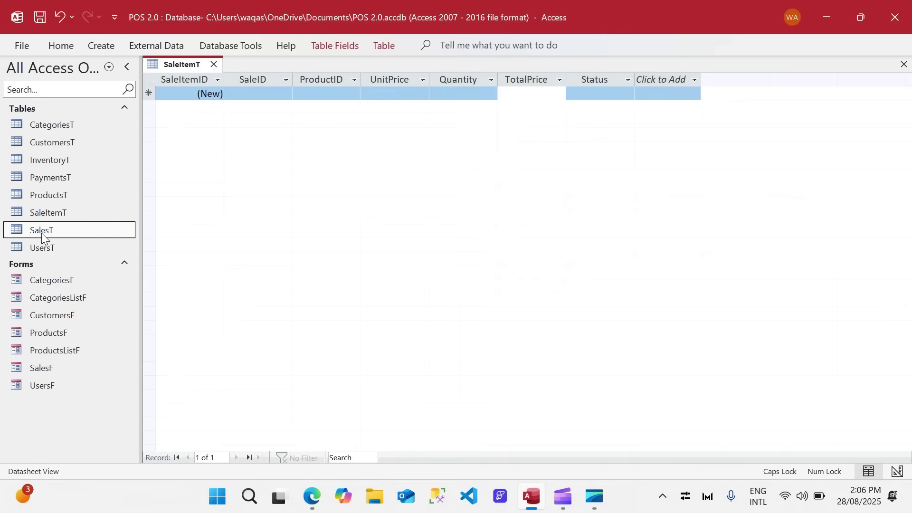
pyautogui.doubleClick(41, 232)
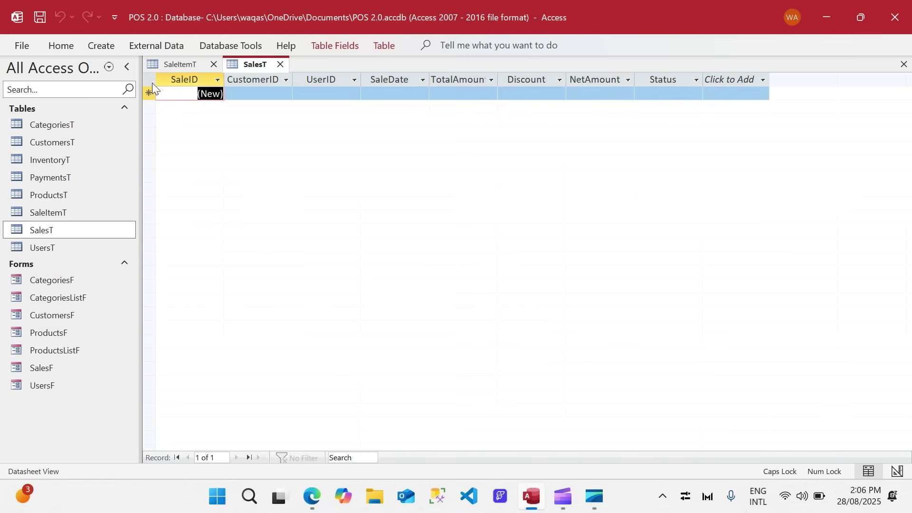
pyautogui.click(169, 64)
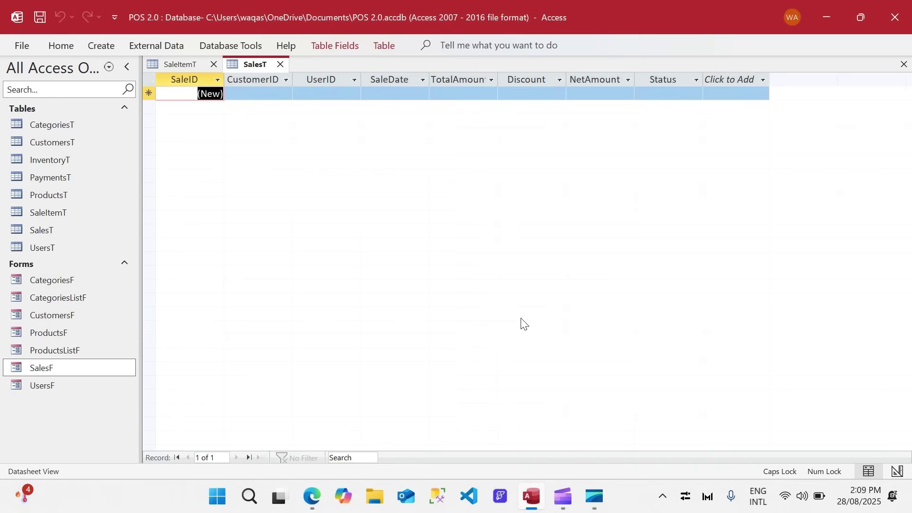
pyautogui.doubleClick(51, 370)
pyautogui.click(795, 19)
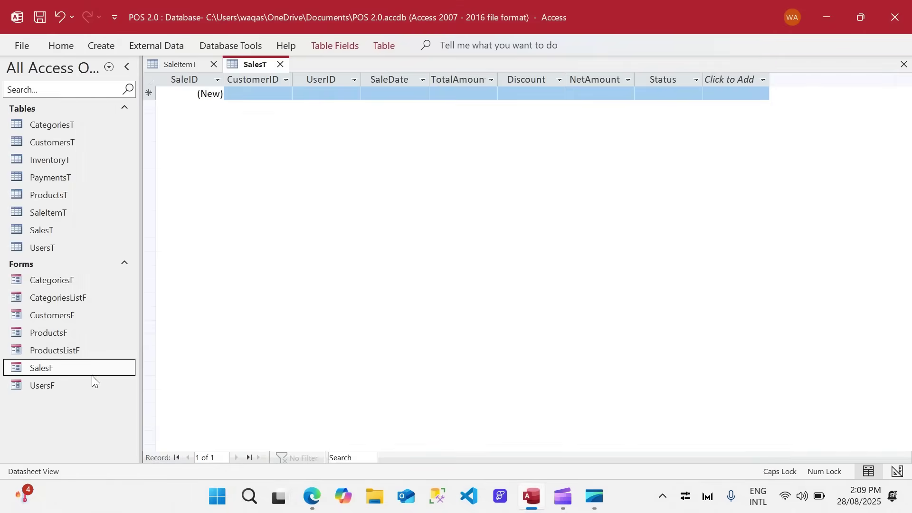
# - Rename the SalesF form as POS
pyautogui.rightClick(49, 369)
pyautogui.click(99, 229)
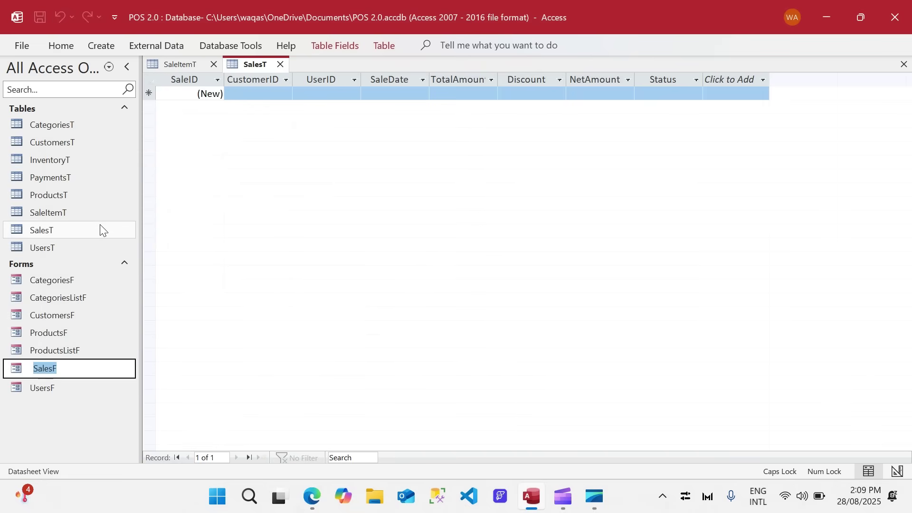
pyautogui.write('pos')
pyautogui.press('BackSpace')
pyautogui.press('BackSpace')
pyautogui.press('BackSpace')
pyautogui.write('po')
pyautogui.press('BackSpace')
pyautogui.press('BackSpace')
pyautogui.write('POS')
pyautogui.press('capslock')
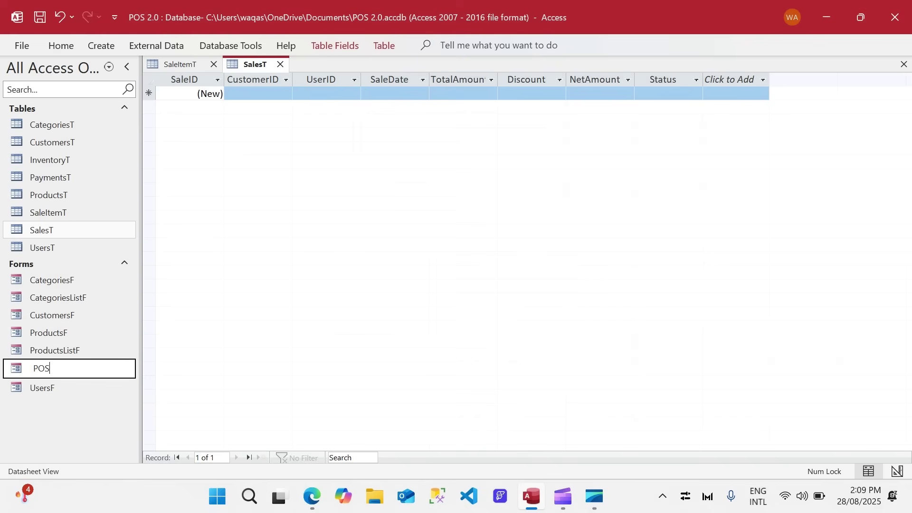
pyautogui.press('Return')
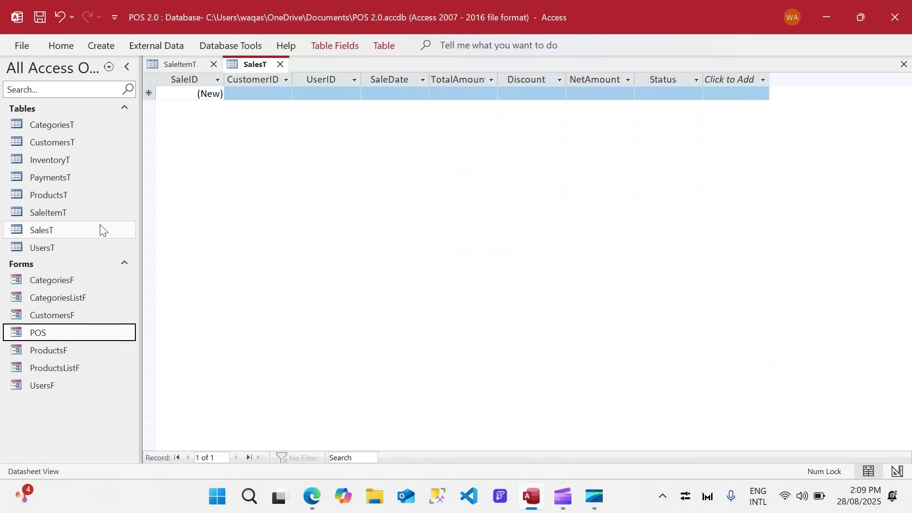
# - Duplicate the CategoriesListF form under the name SalesF
pyautogui.click(62, 316)
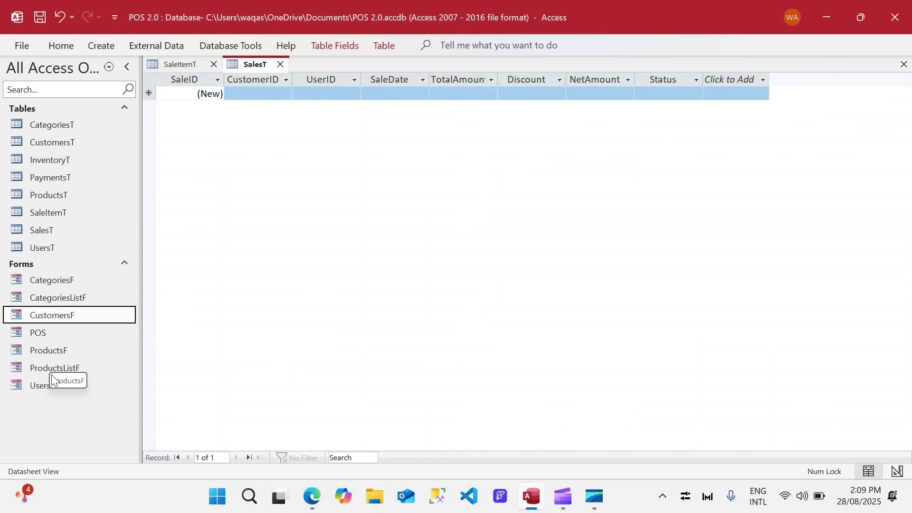
pyautogui.click(68, 296)
pyautogui.click(64, 366)
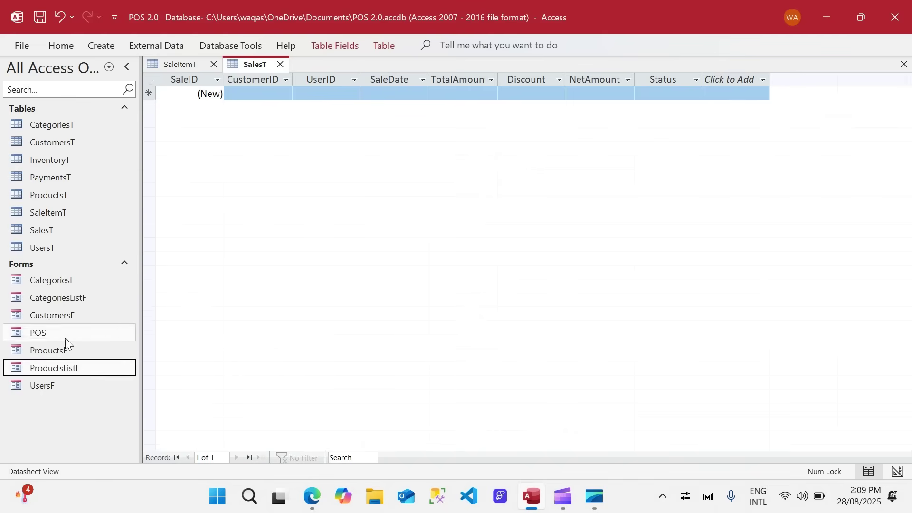
pyautogui.click(72, 299)
pyautogui.rightClick(59, 416)
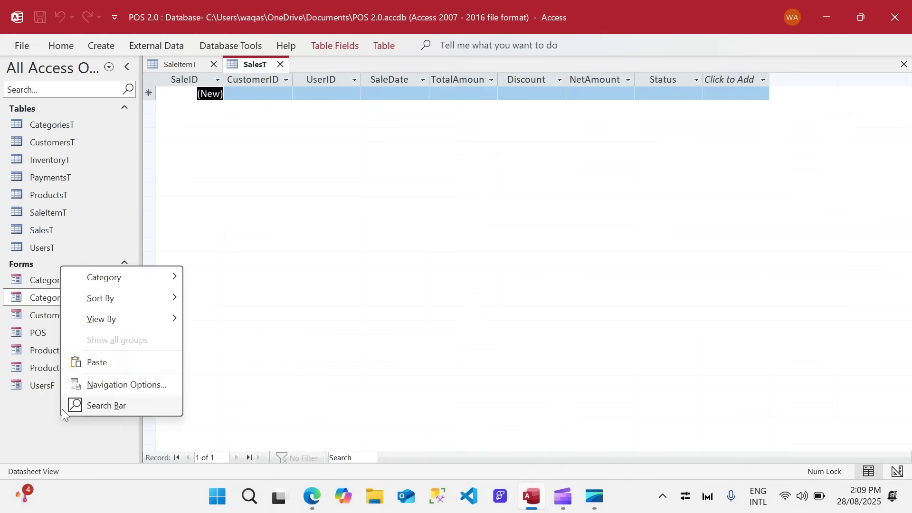
pyautogui.click(90, 363)
pyautogui.write('SalesF')
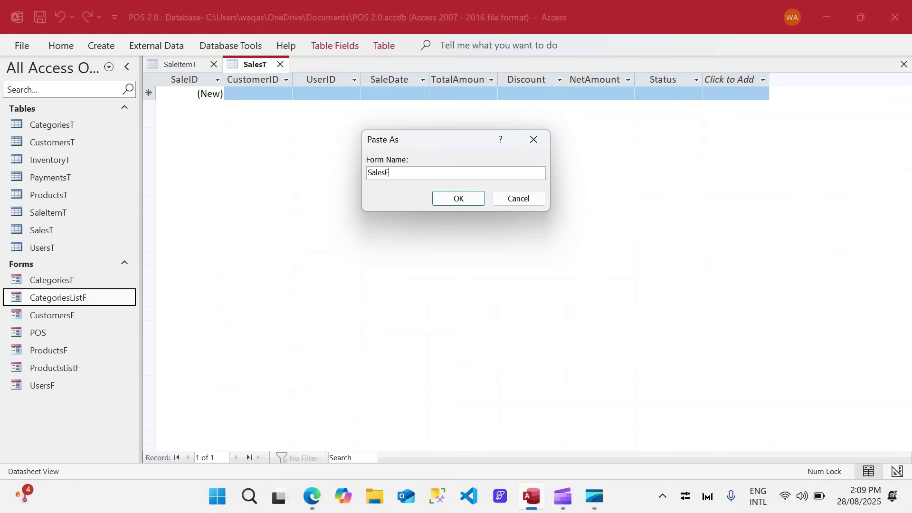
pyautogui.press('Return')
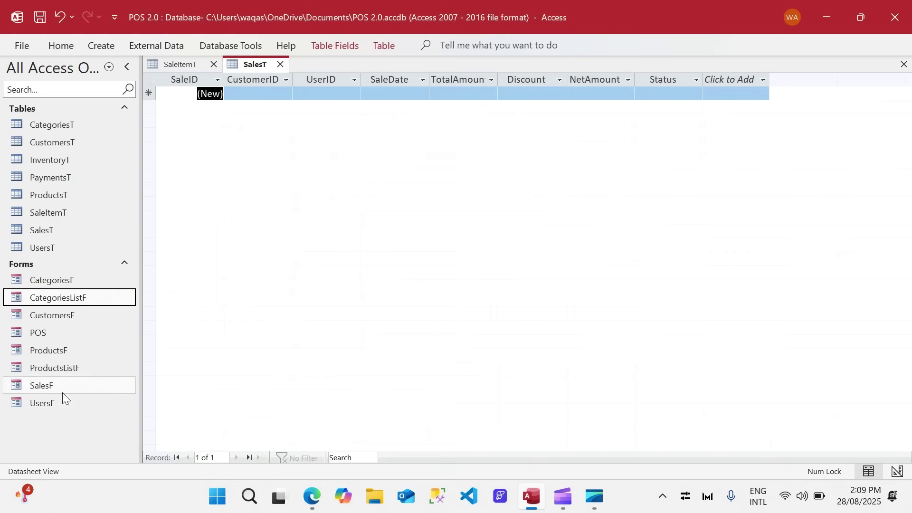
# - Open the new SalesF form in Design View, widen it to about 10.5 cm and select the whole form
pyautogui.click(61, 392)
pyautogui.rightClick(50, 390)
pyautogui.click(98, 200)
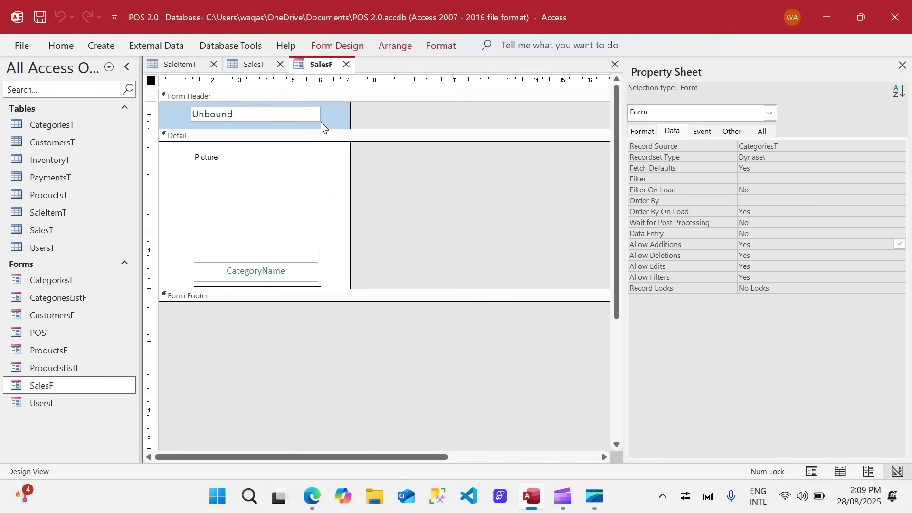
pyautogui.moveTo(364, 166); pyautogui.dragTo(226, 336)
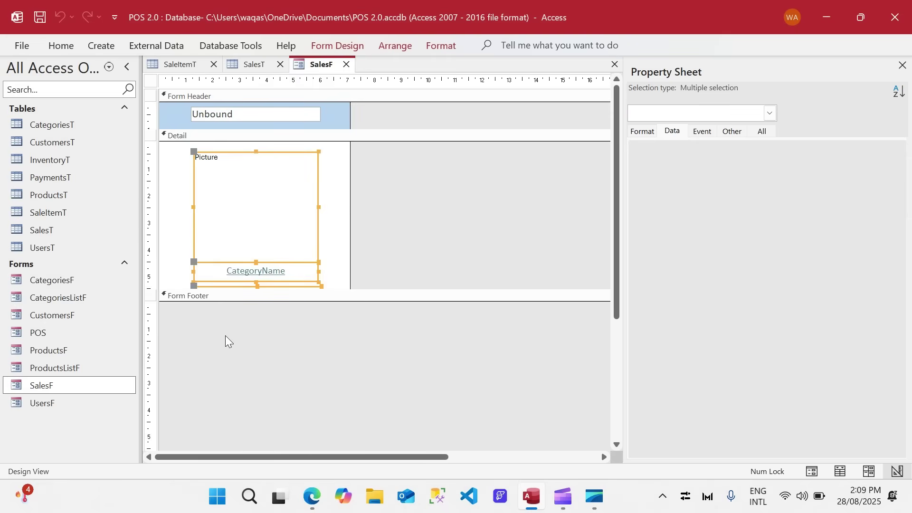
pyautogui.click(327, 232)
pyautogui.moveTo(350, 244); pyautogui.dragTo(442, 240)
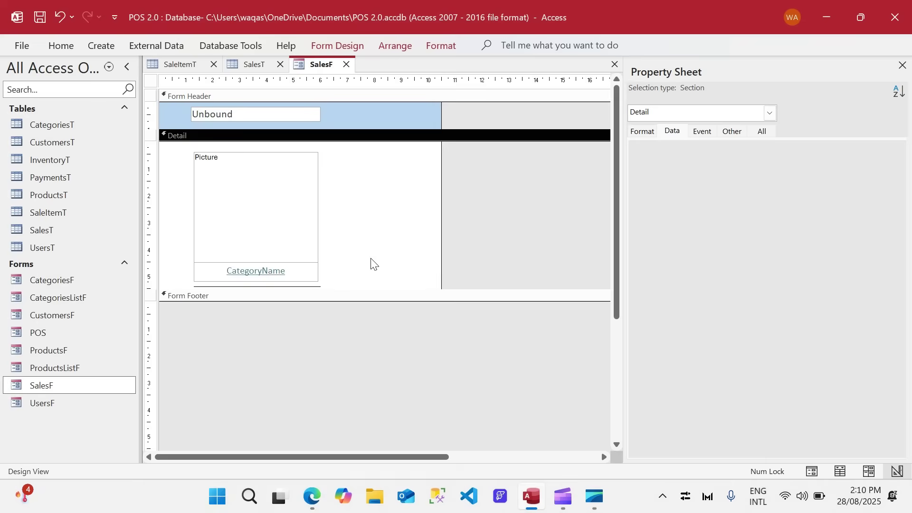
pyautogui.click(148, 82)
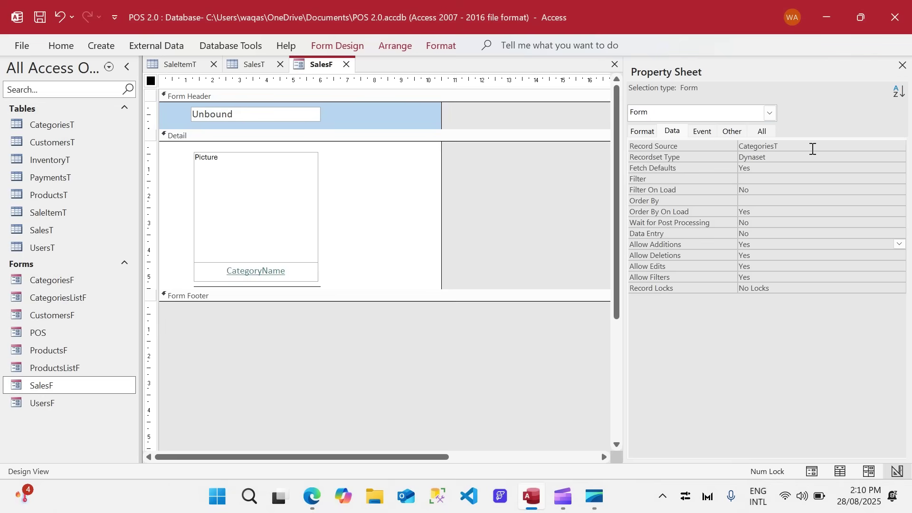
# - Set the record source of the SalesF form to SalesT
pyautogui.moveTo(813, 148); pyautogui.dragTo(648, 139)
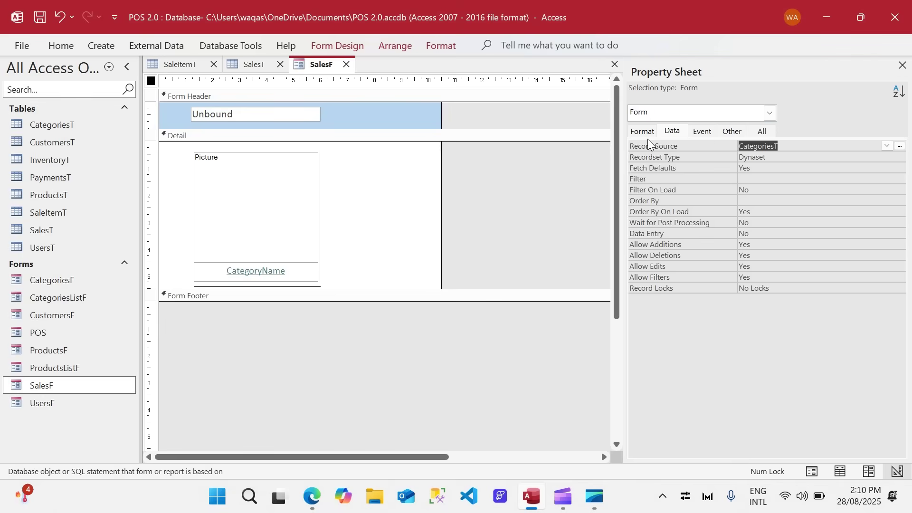
pyautogui.write('salesT')
pyautogui.press('Return')
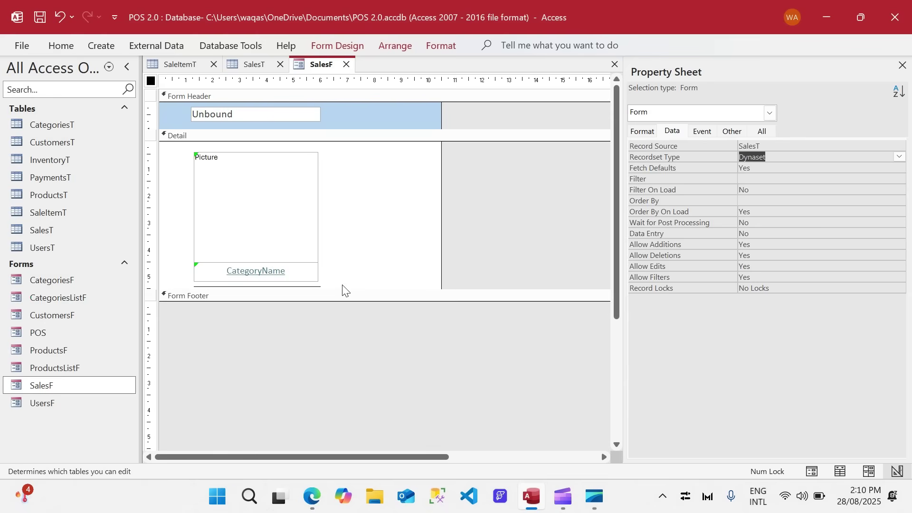
# - Enlarge the Detail section to about 7.7 cm high and delete all the controls copied from the categories list in it
pyautogui.moveTo(344, 290); pyautogui.dragTo(339, 352)
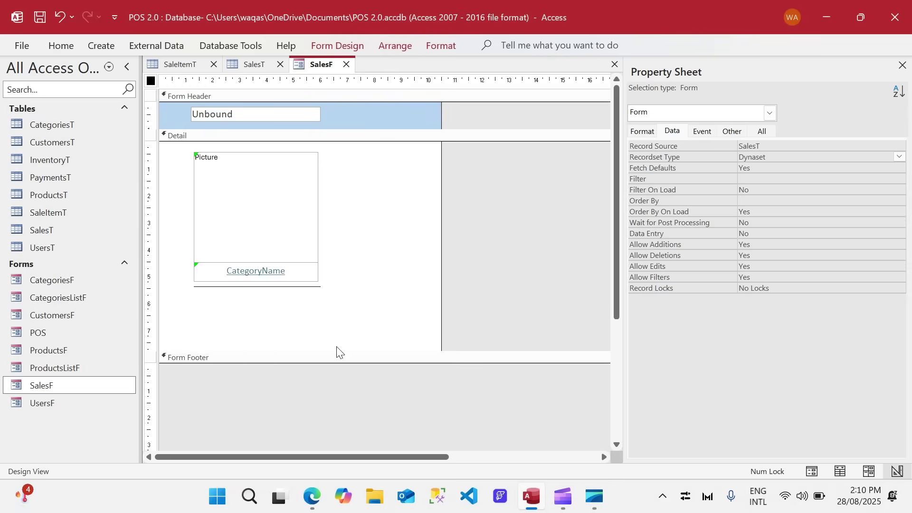
pyautogui.click(230, 220)
pyautogui.click(403, 225)
pyautogui.click(236, 226)
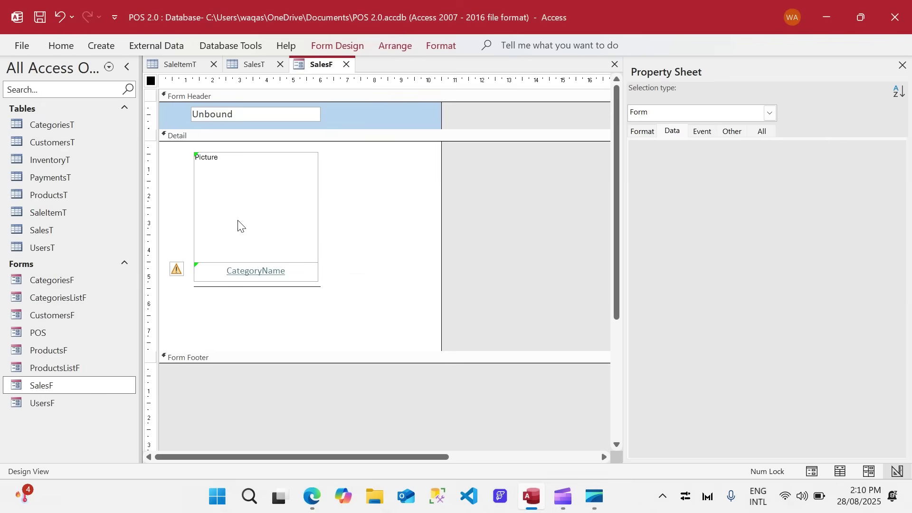
pyautogui.press('Delete')
pyautogui.moveTo(271, 326); pyautogui.dragTo(222, 137)
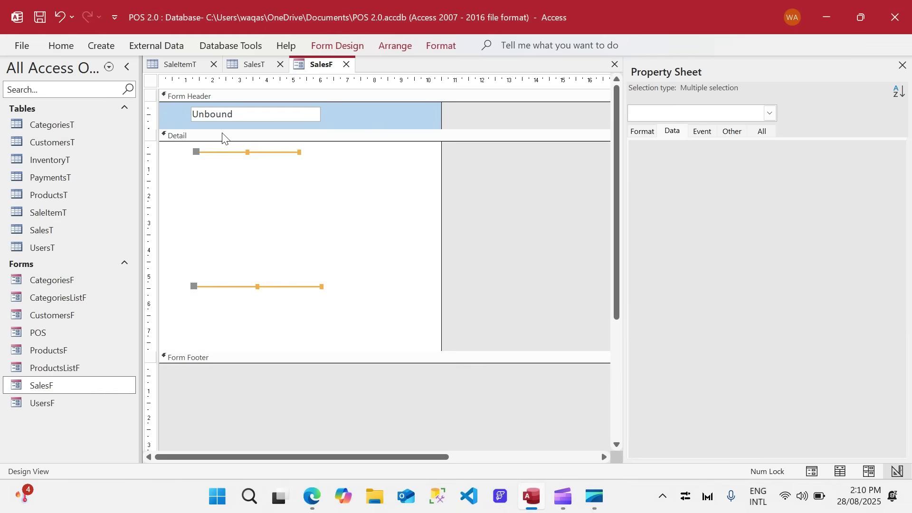
pyautogui.press('Delete')
# - Add the fields SaleID, CustomerID, UserID, SaleDate, TotalAmount, Discount, NetAmount and Status to the Detail section
pyautogui.click(360, 43)
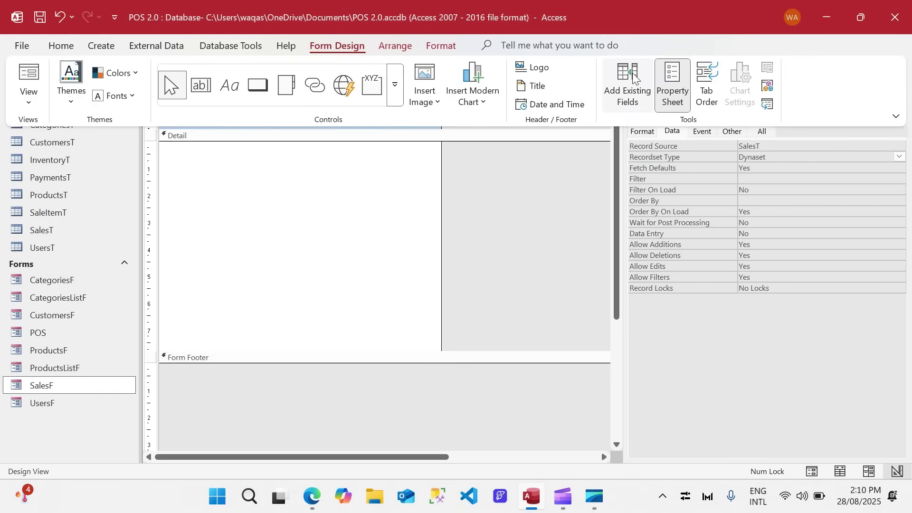
pyautogui.click(628, 85)
pyautogui.click(655, 171)
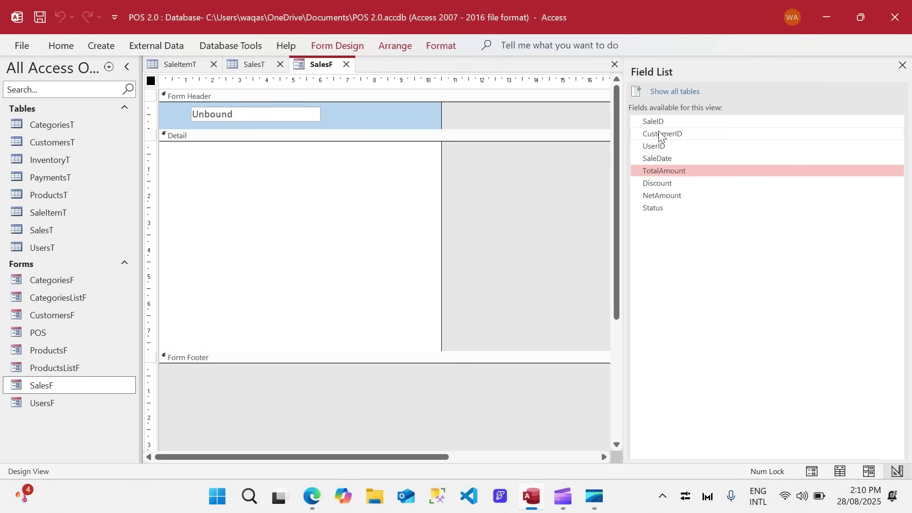
pyautogui.click(660, 123)
pyautogui.doubleClick(660, 125)
pyautogui.doubleClick(665, 134)
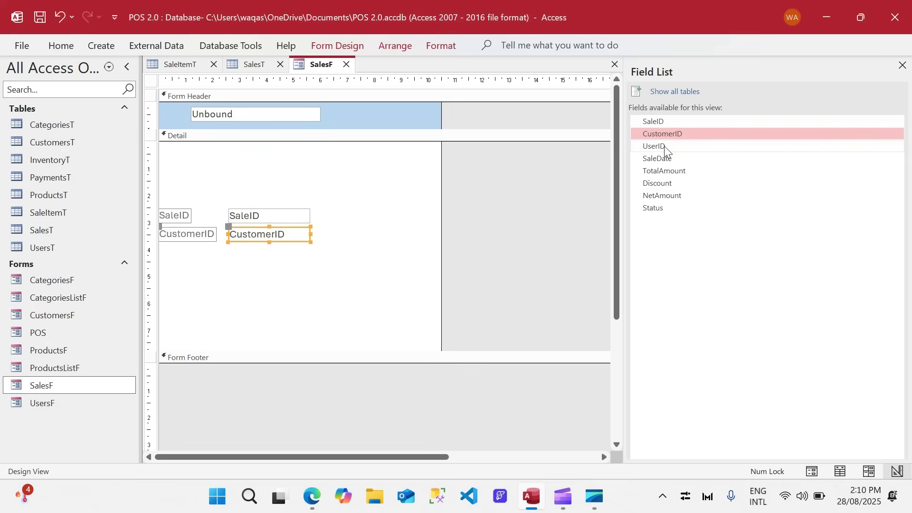
pyautogui.doubleClick(664, 147)
pyautogui.doubleClick(660, 161)
pyautogui.doubleClick(662, 172)
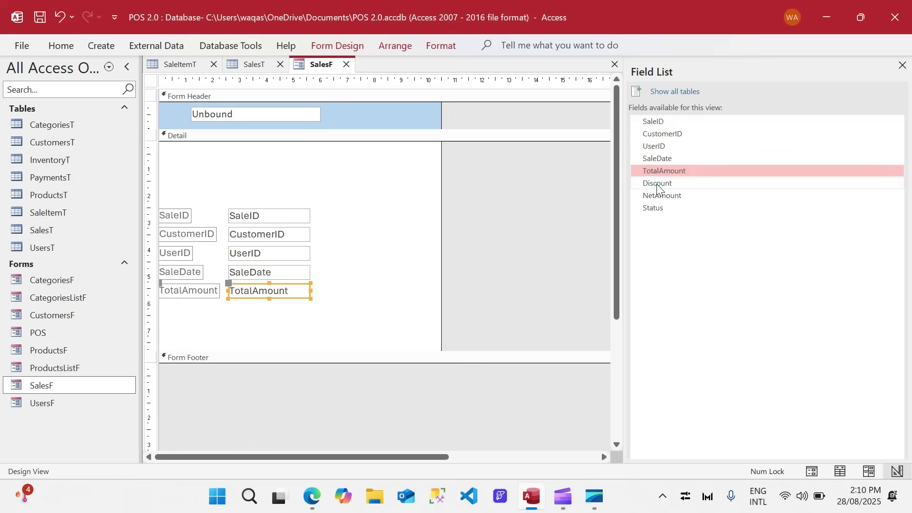
pyautogui.doubleClick(662, 184)
pyautogui.doubleClick(662, 195)
pyautogui.doubleClick(660, 207)
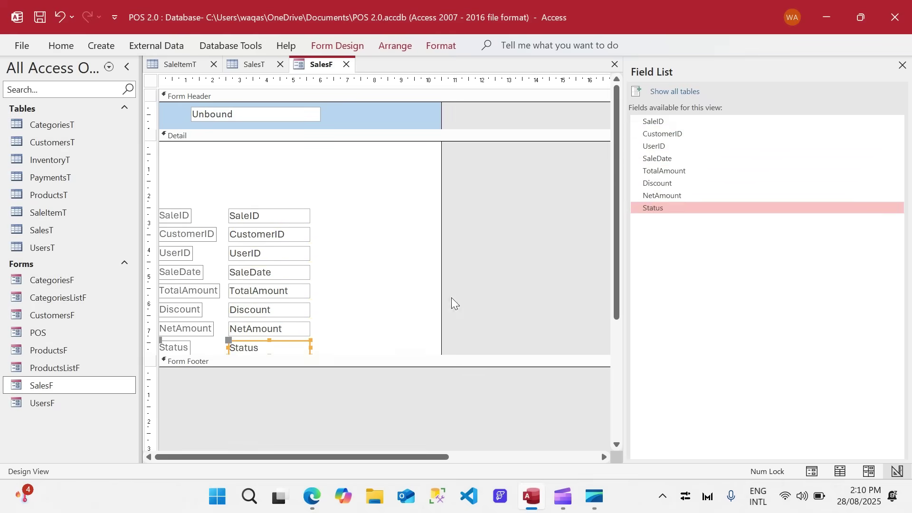
# - Extend the Detail section to about 10 cm high and move all the added fields with their labels to its upper edge
pyautogui.moveTo(389, 355); pyautogui.dragTo(375, 412)
pyautogui.moveTo(151, 195); pyautogui.dragTo(152, 386)
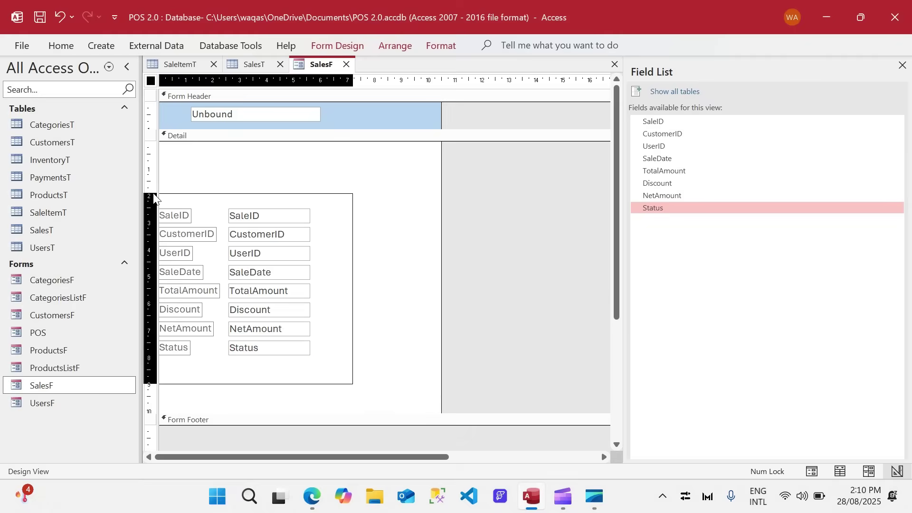
pyautogui.moveTo(274, 241); pyautogui.dragTo(293, 173)
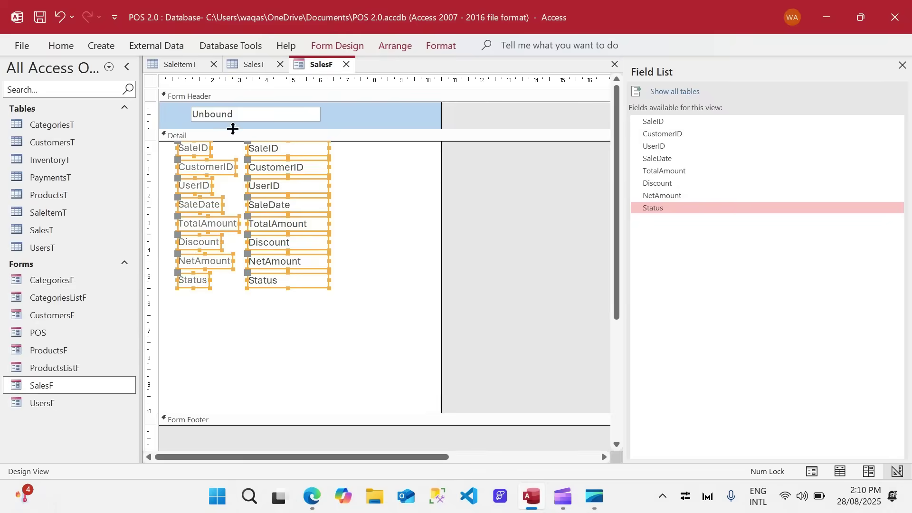
# - Format all field labels and text boxes with black (Text 1) text in Calibri, size 10
pyautogui.click(61, 45)
pyautogui.click(643, 104)
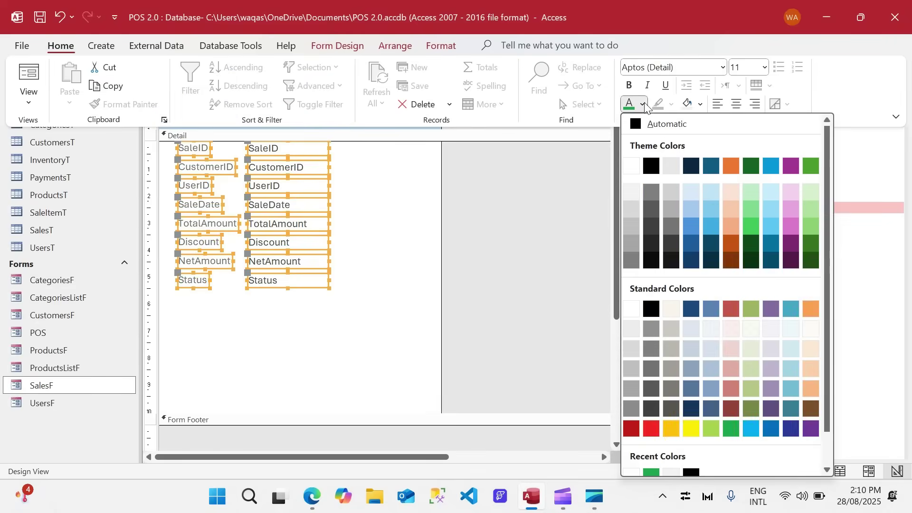
pyautogui.click(640, 180)
pyautogui.click(740, 67)
pyautogui.write('10')
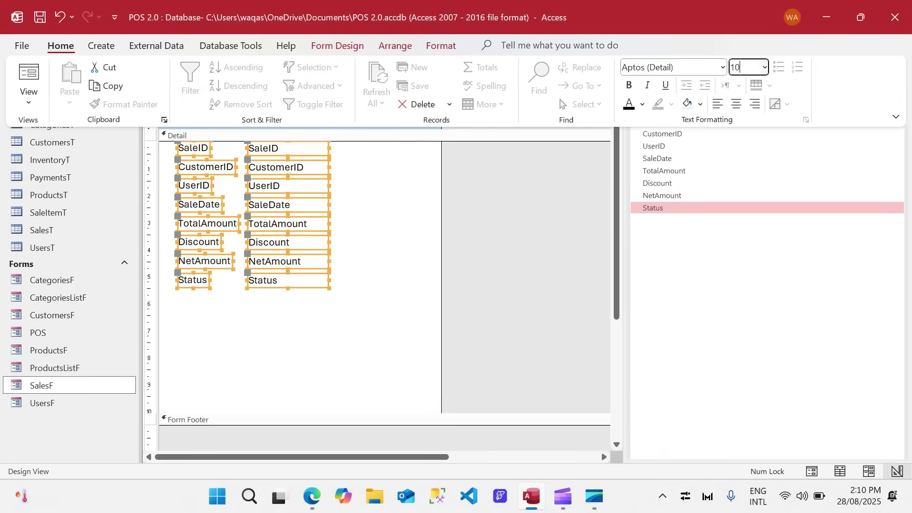
pyautogui.press('Return')
pyautogui.click(723, 67)
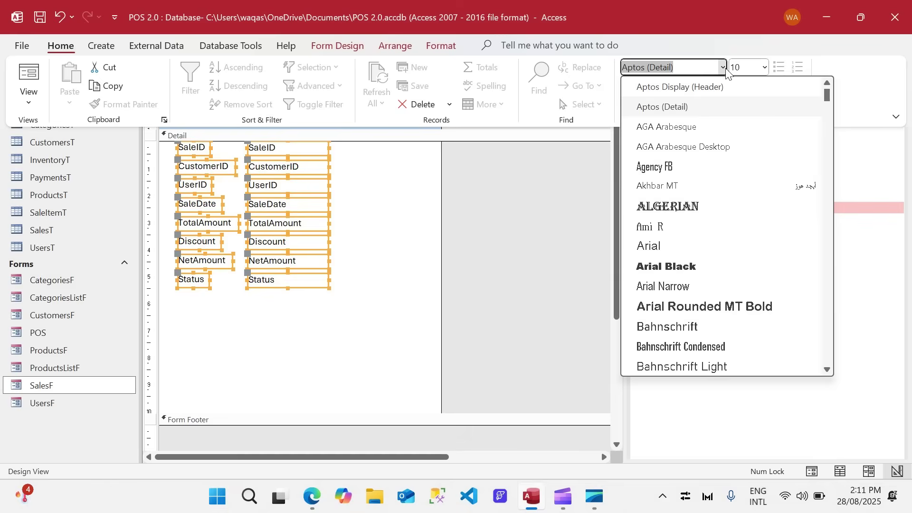
pyautogui.write('Calibri')
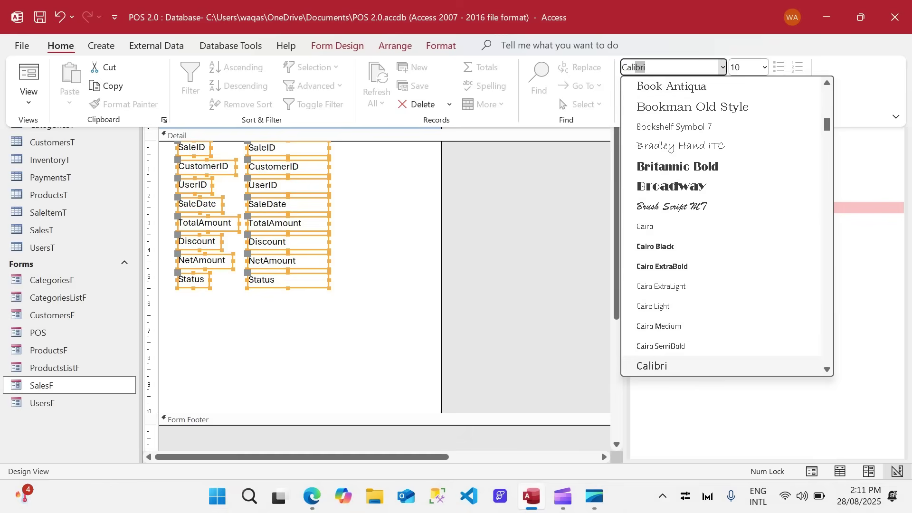
pyautogui.press('Return')
# - Arrange all the field labels and text boxes in a Stacked layout
pyautogui.moveTo(369, 307); pyautogui.dragTo(175, 141)
pyautogui.rightClick(192, 149)
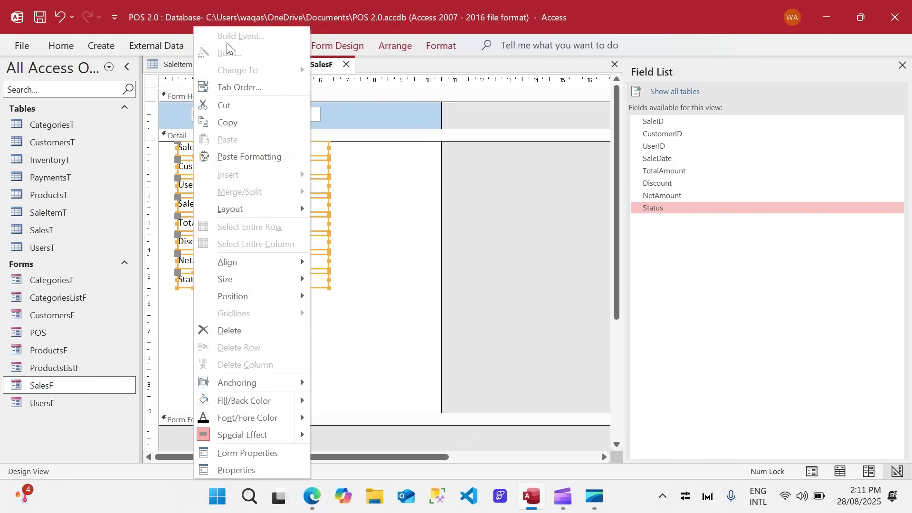
pyautogui.moveTo(245, 214)
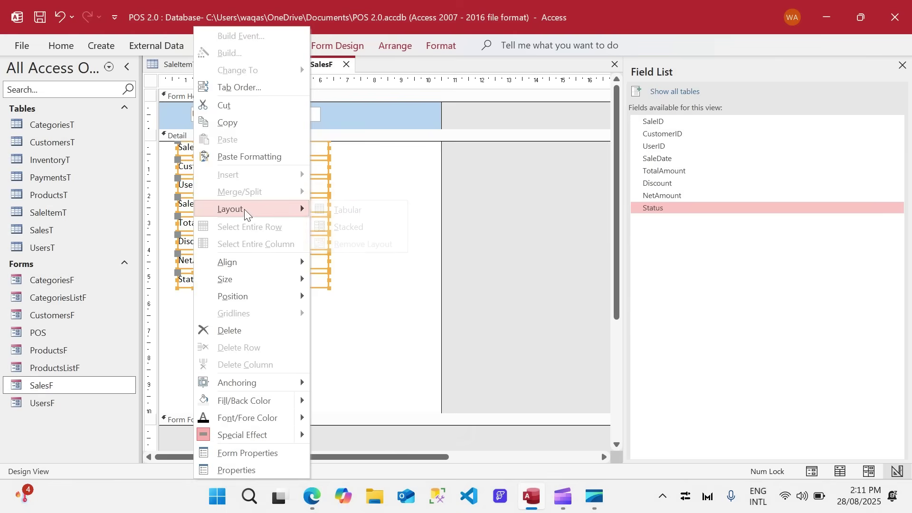
pyautogui.click(364, 225)
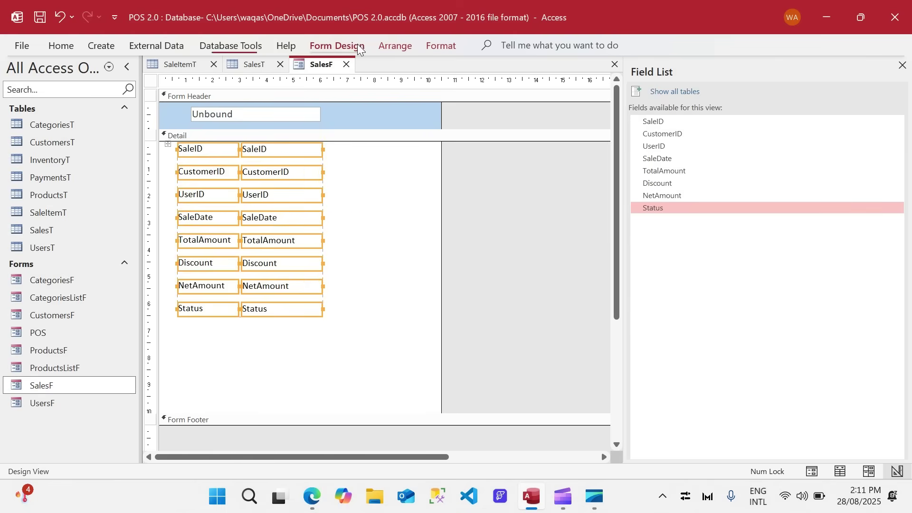
# - Reduce the control padding of the stacked layout so that the field rows sit closer together
pyautogui.click(336, 45)
pyautogui.click(672, 91)
pyautogui.click(642, 131)
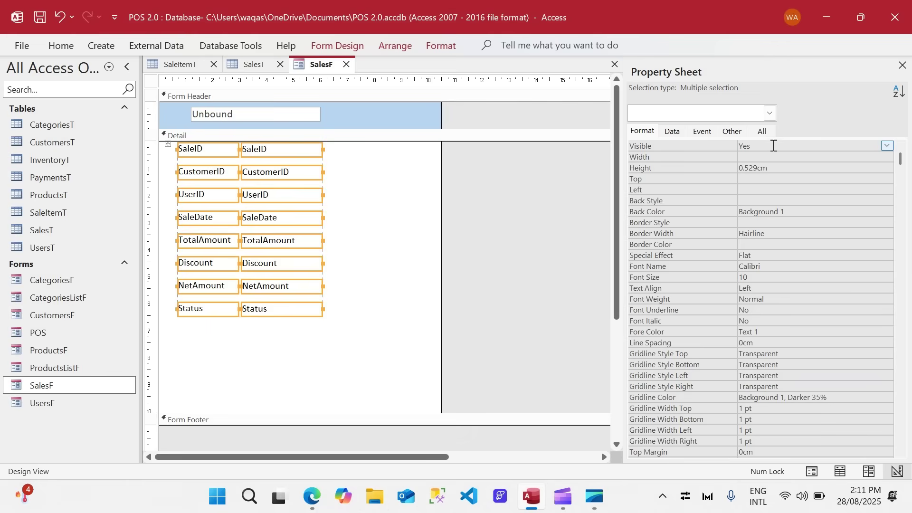
pyautogui.click(395, 45)
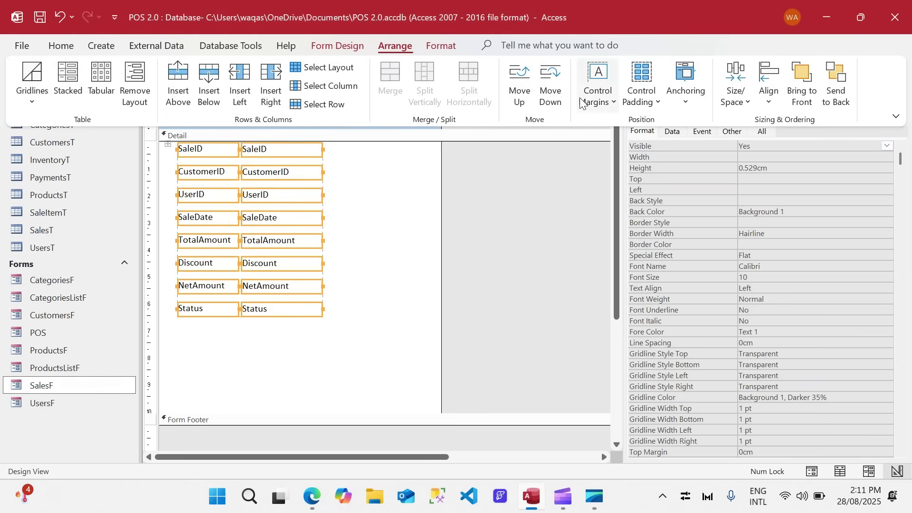
pyautogui.click(642, 93)
pyautogui.click(657, 161)
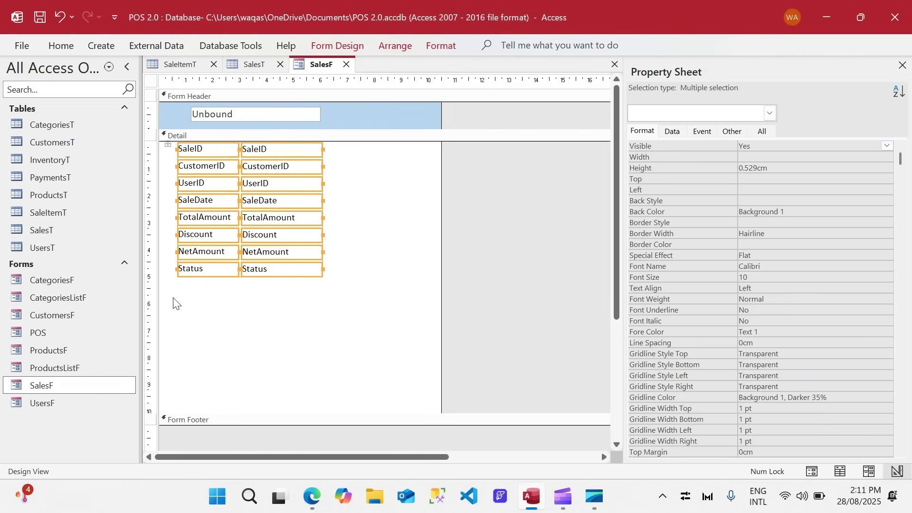
# - Widen the label column leftward to about 2.77 cm, close to the form's left edge
pyautogui.moveTo(177, 301); pyautogui.dragTo(165, 148)
pyautogui.click(317, 172)
pyautogui.click(340, 170)
# - Change the caption of the SaleID label to "Order Number:"
pyautogui.click(200, 148)
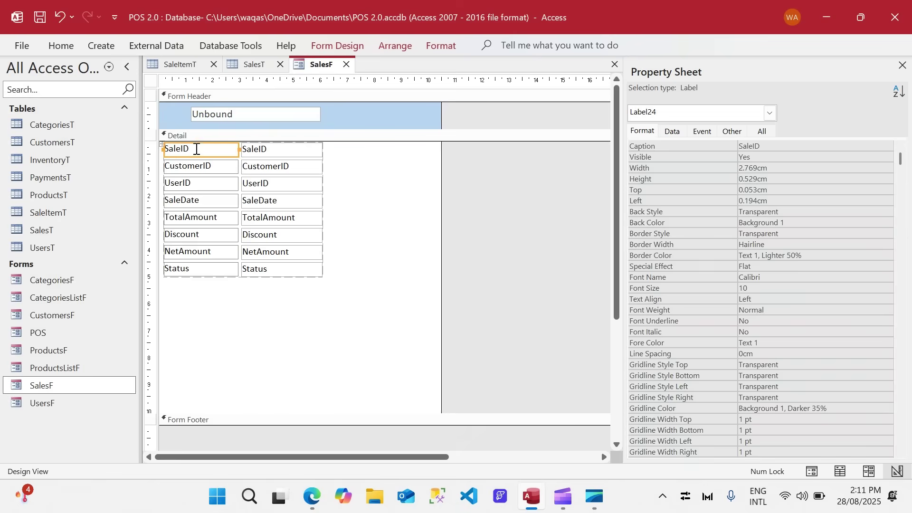
pyautogui.click(200, 149)
pyautogui.write('Order Numbe')
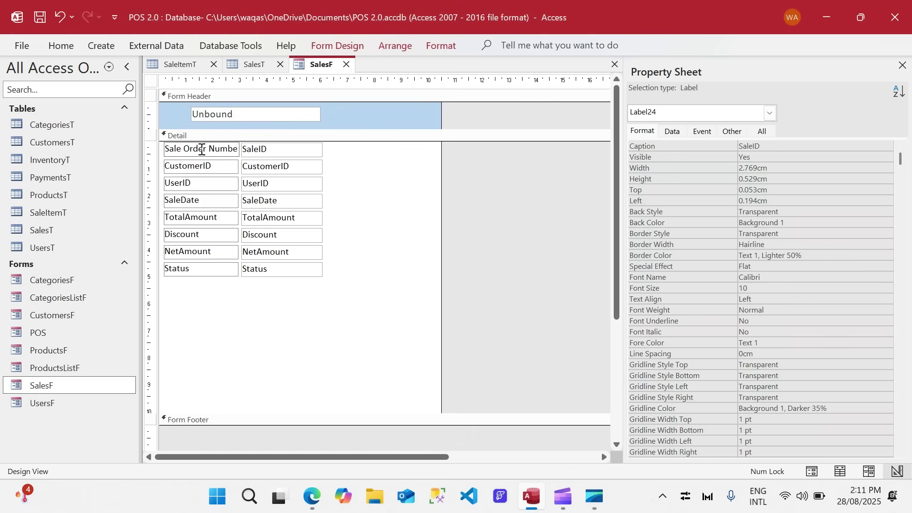
pyautogui.press('BackSpace')
pyautogui.press('BackSpace')
pyautogui.press('BackSpace')
pyautogui.press('BackSpace')
pyautogui.press('BackSpace')
pyautogui.press('BackSpace')
pyautogui.press('BackSpace')
pyautogui.press('BackSpace')
pyautogui.press('BackSpace')
pyautogui.press('BackSpace')
pyautogui.press('BackSpace')
pyautogui.press('BackSpace')
pyautogui.press('BackSpace')
pyautogui.press('BackSpace')
pyautogui.press('BackSpace')
pyautogui.press('BackSpace')
pyautogui.press('BackSpace')
pyautogui.write('Order Number:')
pyautogui.press('Return')
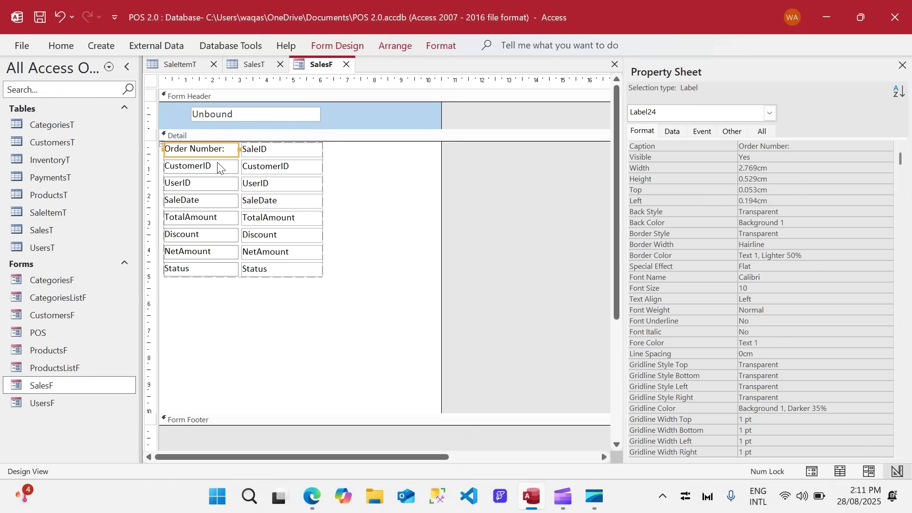
# - Change the CustomerID label to "Choose Customer:" and the UserID label to "Choose User:"
pyautogui.click(218, 167)
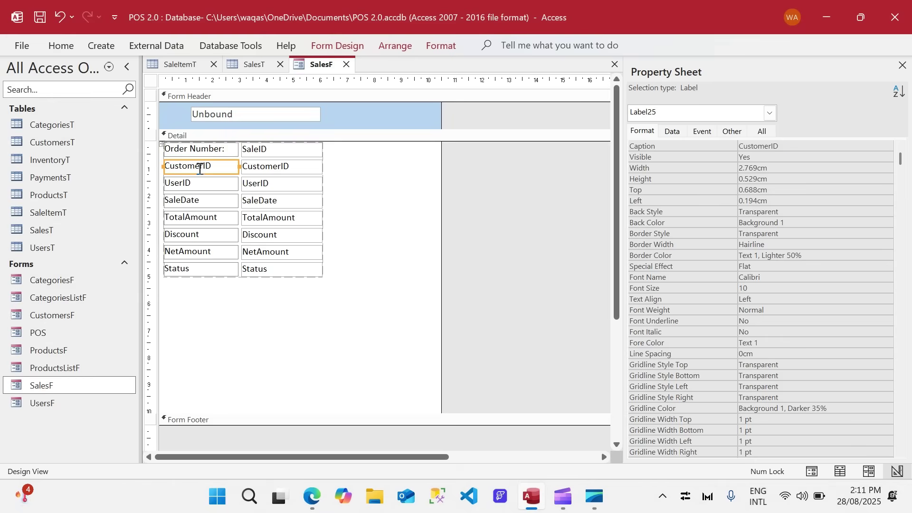
pyautogui.moveTo(202, 167); pyautogui.dragTo(214, 167)
pyautogui.click(216, 167)
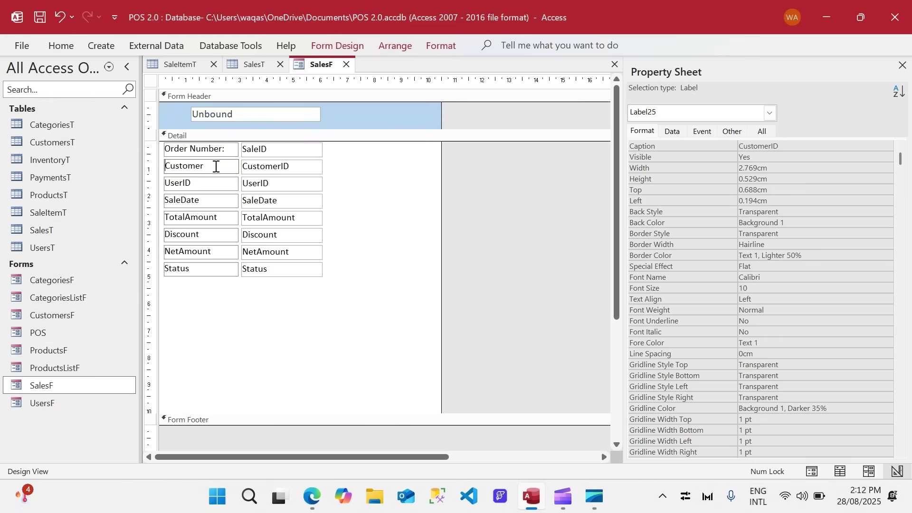
pyautogui.write('Choose')
pyautogui.click(177, 186)
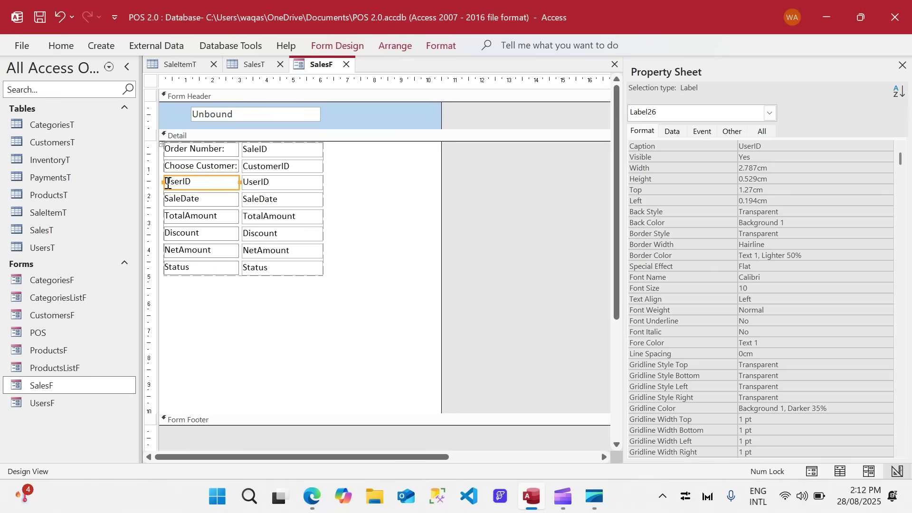
pyautogui.click(196, 183)
pyautogui.write('Choose')
pyautogui.moveTo(215, 182); pyautogui.dragTo(228, 183)
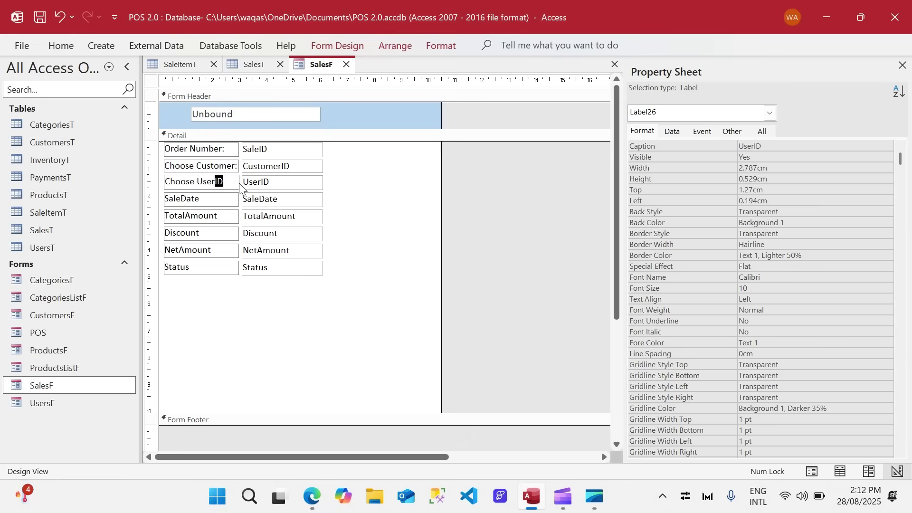
pyautogui.write(':')
pyautogui.press('Return')
# - Change the caption of the SaleDate label to "Order Date:"
pyautogui.click(200, 206)
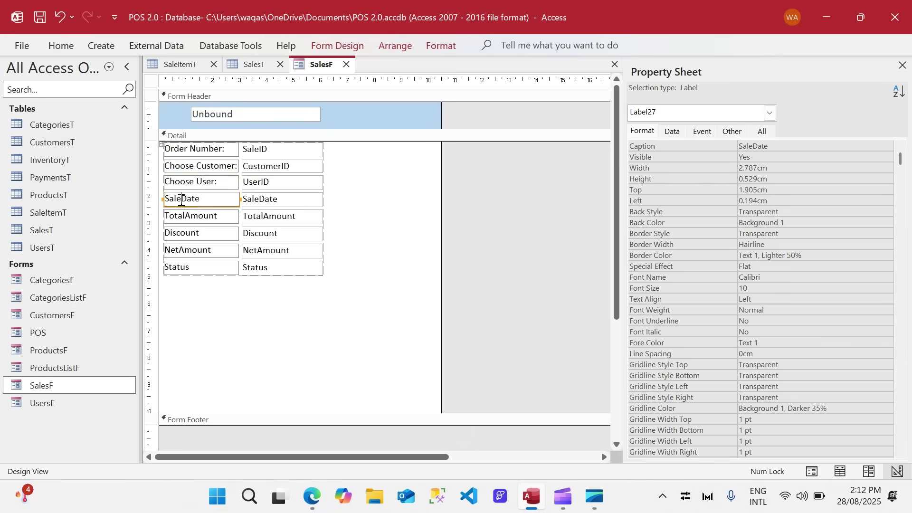
pyautogui.click(205, 202)
pyautogui.doubleClick(179, 200)
pyautogui.write('Order')
pyautogui.press('Return')
pyautogui.moveTo(370, 203)
pyautogui.mouseDown()
pyautogui.moveTo(217, 200)
pyautogui.moveTo(216, 167)
pyautogui.moveTo(218, 203)
pyautogui.mouseUp()
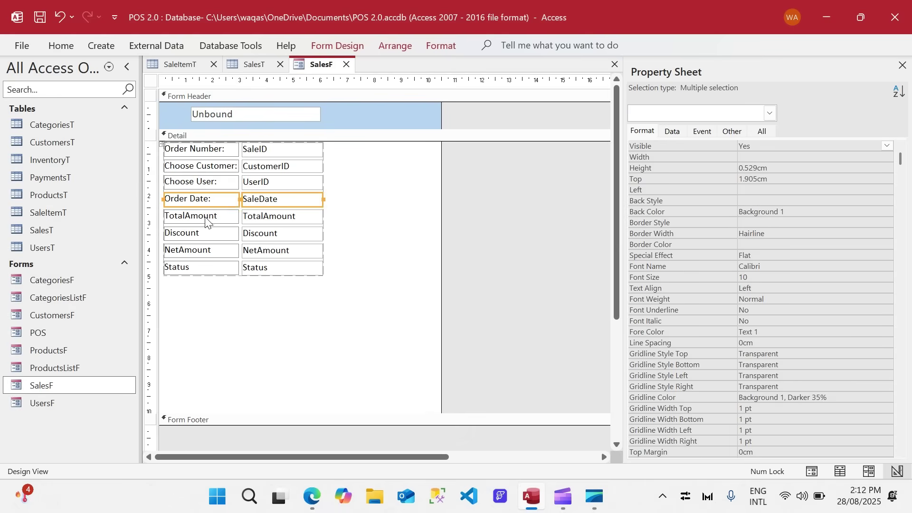
# - Change the TotalAmount label to "Total Amount:" and the Discount label to "Discount:"
pyautogui.click(205, 218)
pyautogui.click(187, 215)
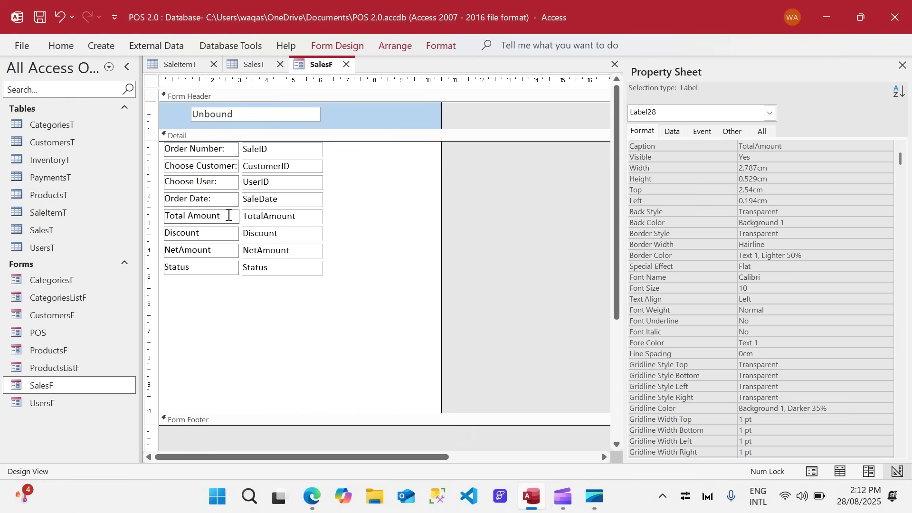
pyautogui.write(':')
pyautogui.press('Return')
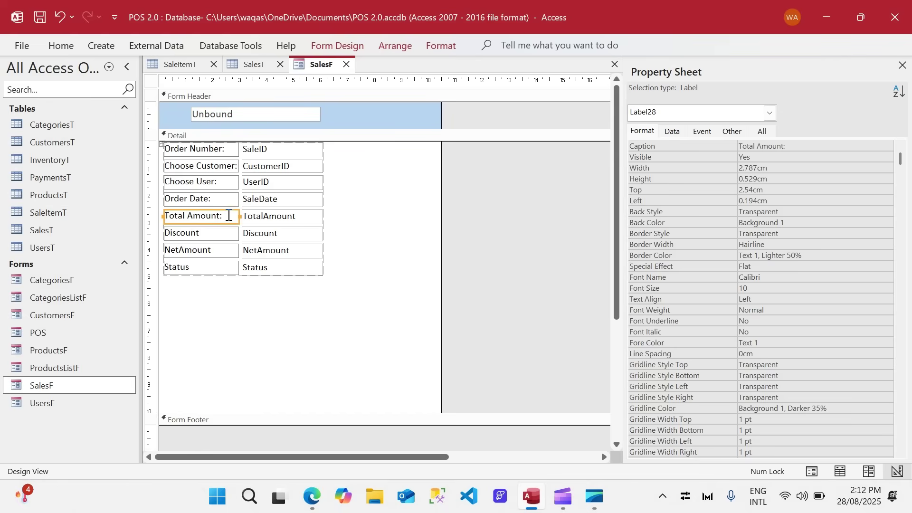
pyautogui.click(208, 238)
pyautogui.click(210, 234)
pyautogui.write(':')
pyautogui.press('Return')
# - Change the NetAmount label to "Net Amount:" and select the Status label with its text box
pyautogui.click(216, 254)
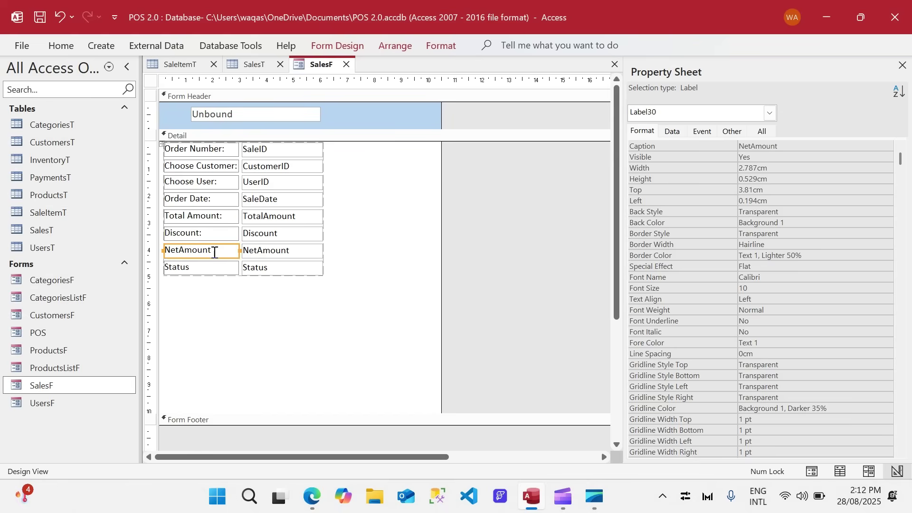
pyautogui.click(178, 251)
pyautogui.write(':')
pyautogui.press('Return')
pyautogui.moveTo(255, 293); pyautogui.dragTo(228, 269)
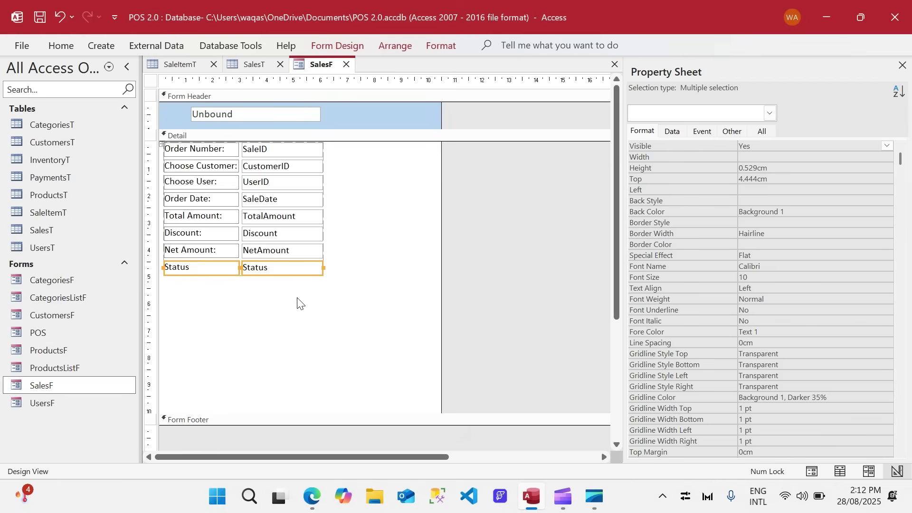
# - Widen all the sales text boxes to about 6.9 cm and delete the unbound text box from the form header
pyautogui.moveTo(298, 304); pyautogui.dragTo(430, 166)
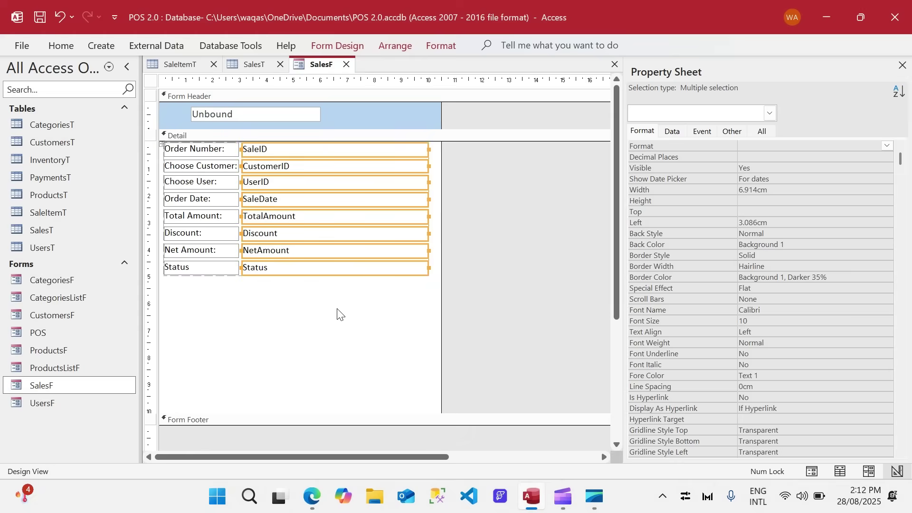
pyautogui.click(293, 111)
pyautogui.press('Delete')
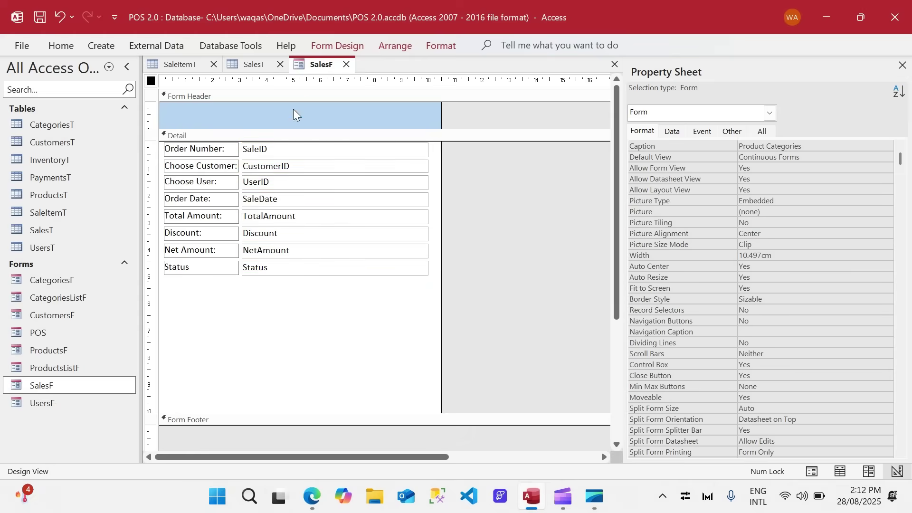
pyautogui.moveTo(288, 127)
pyautogui.mouseDown()
pyautogui.moveTo(286, 111)
pyautogui.moveTo(284, 128)
pyautogui.mouseUp()
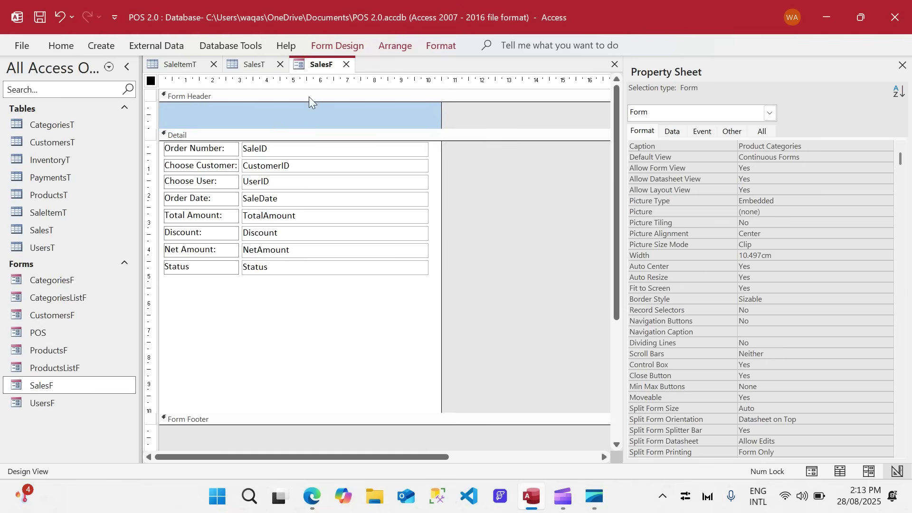
# - Add a label captioned "Order" to the form header
pyautogui.click(315, 50)
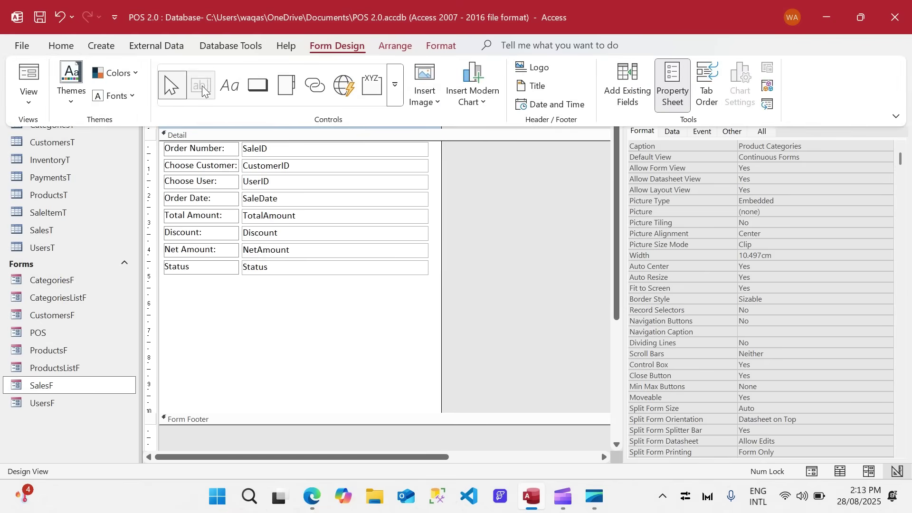
pyautogui.click(200, 85)
pyautogui.click(337, 46)
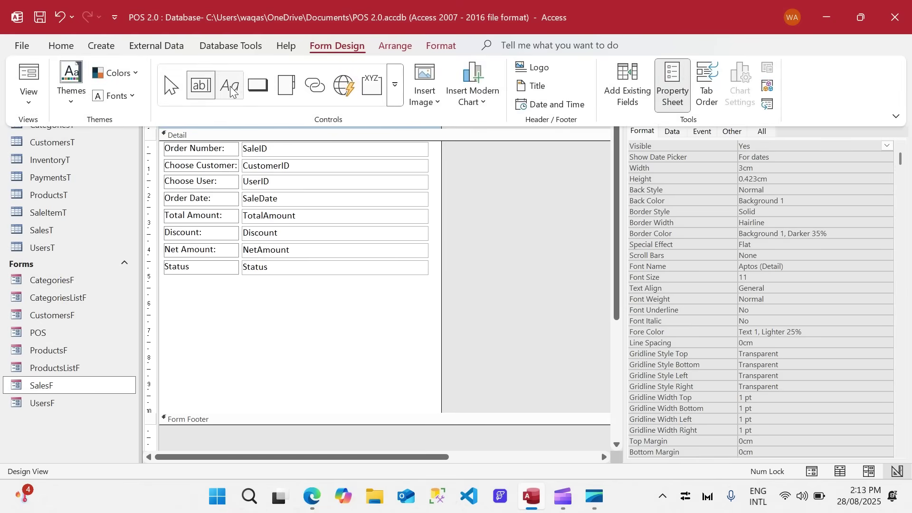
pyautogui.click(229, 85)
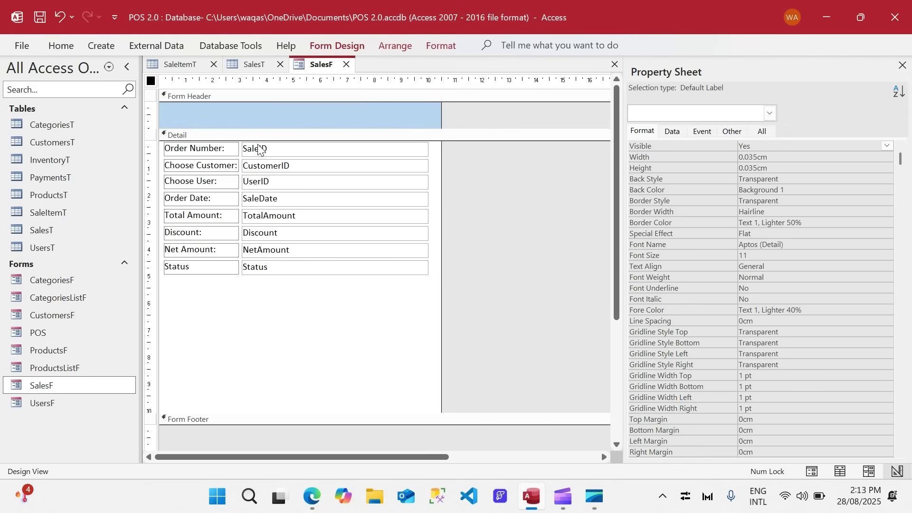
pyautogui.click(168, 109)
pyautogui.write('Order')
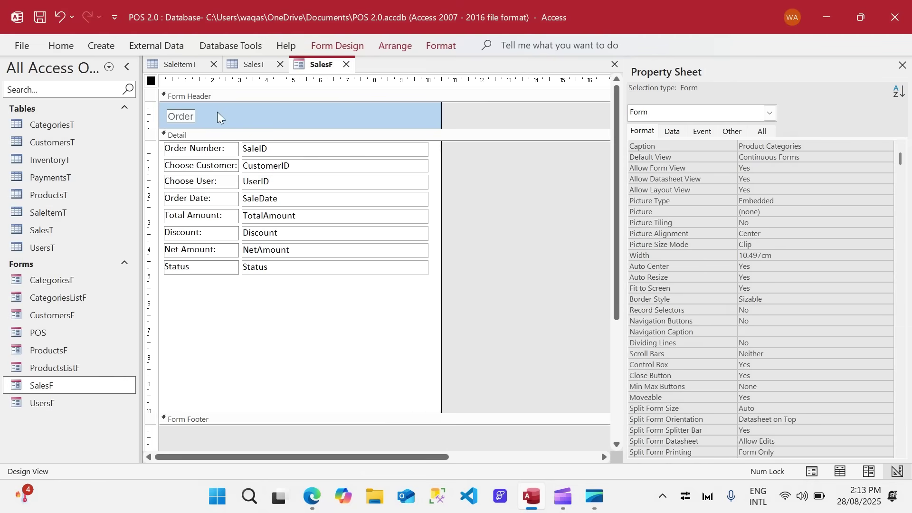
pyautogui.press('Return')
# - Format the Order header label in black (Text 1) Calibri and widen it to about the width of the field labels
pyautogui.click(61, 46)
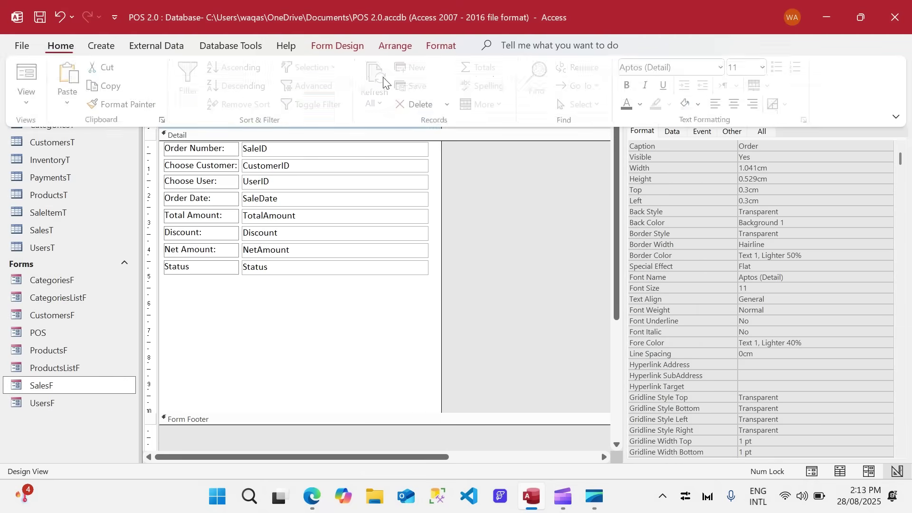
pyautogui.click(643, 104)
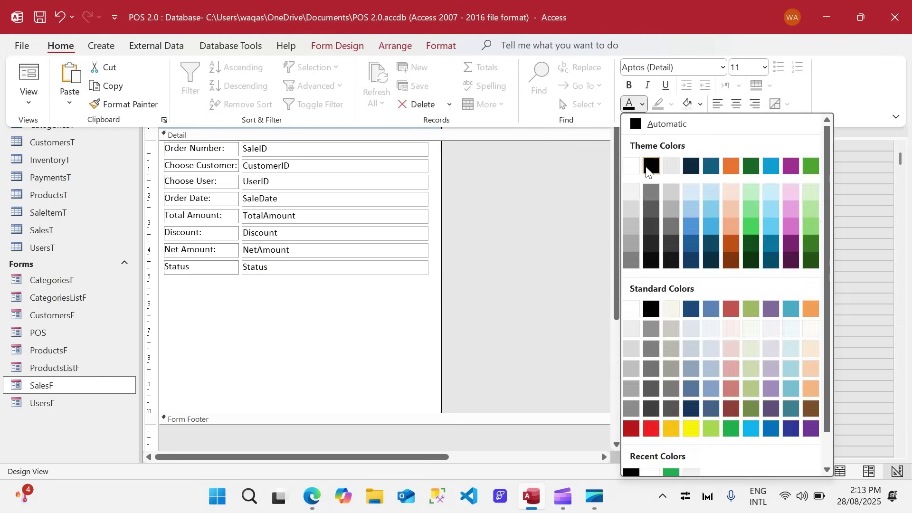
pyautogui.click(651, 165)
pyautogui.click(655, 71)
pyautogui.write('Calibri')
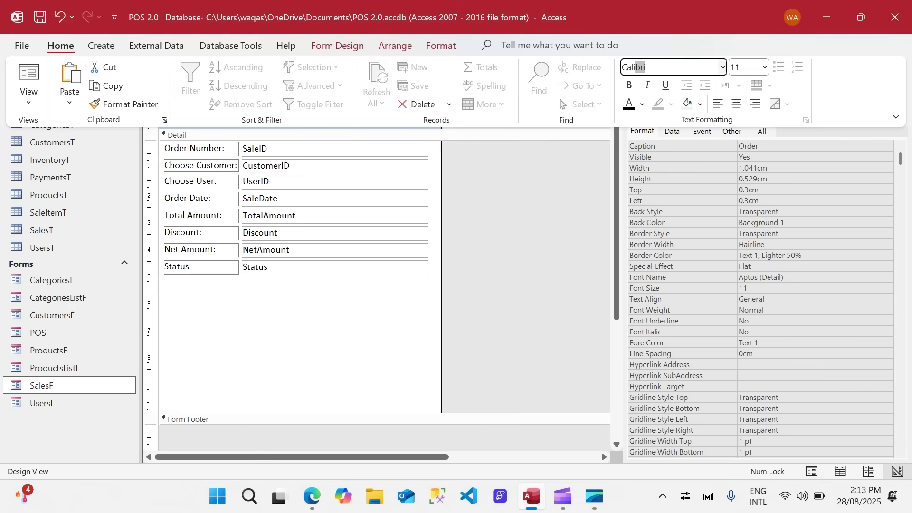
pyautogui.press('Tab')
pyautogui.click(274, 311)
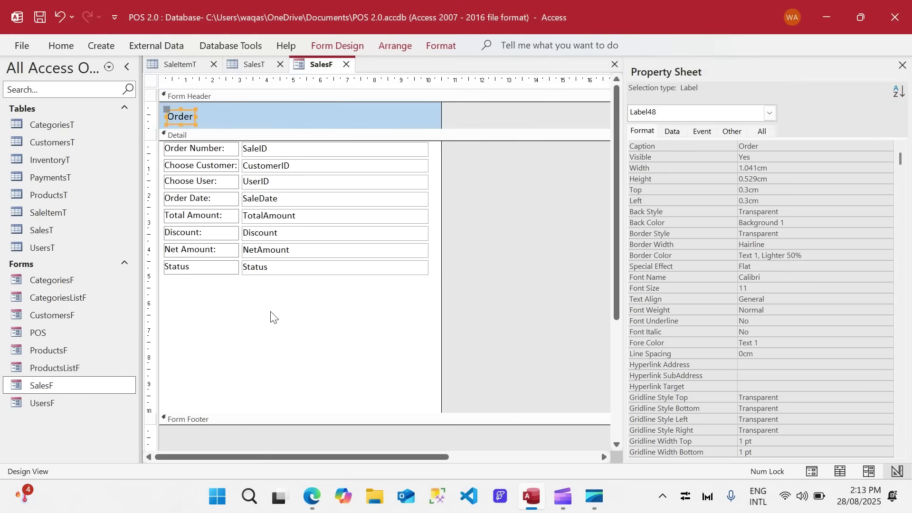
pyautogui.click(186, 119)
pyautogui.moveTo(196, 117); pyautogui.dragTo(237, 117)
pyautogui.click(258, 123)
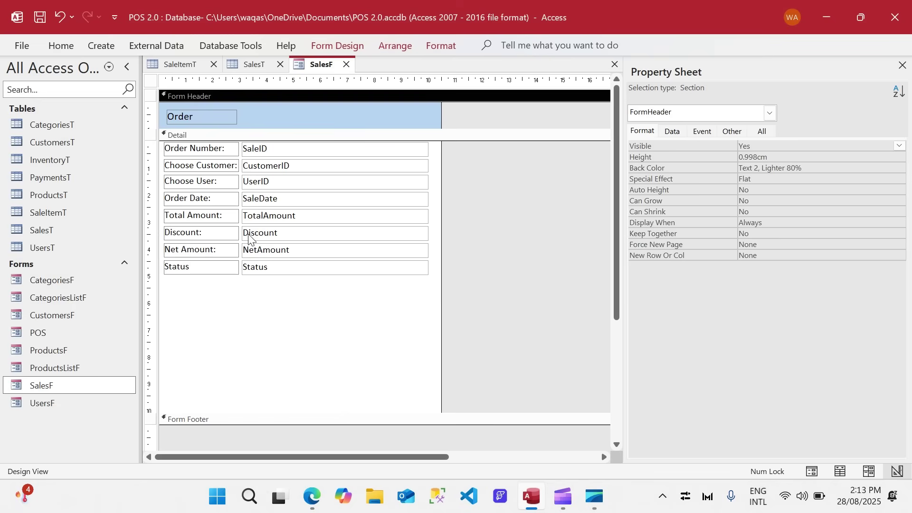
# - Make the outlines of all the labels and text boxes in the Detail section transparent
pyautogui.moveTo(334, 386); pyautogui.dragTo(205, 152)
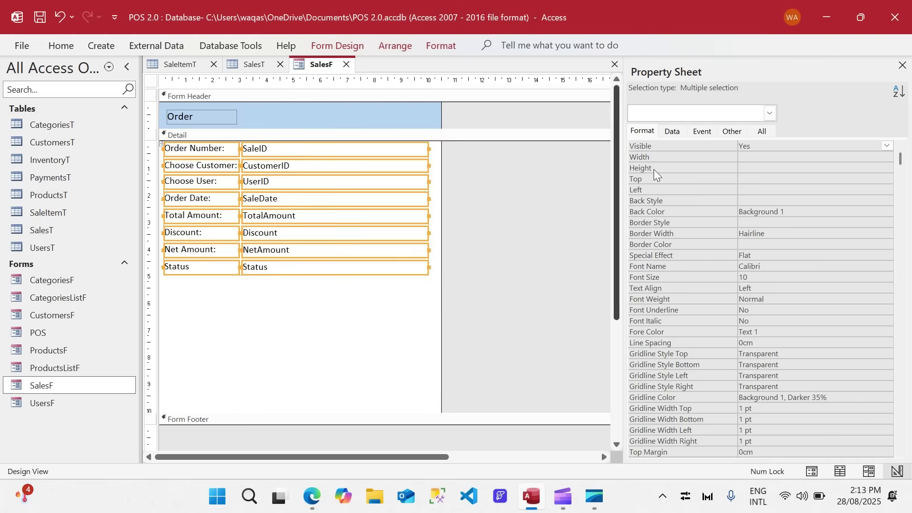
pyautogui.click(404, 46)
pyautogui.click(441, 46)
pyautogui.click(651, 88)
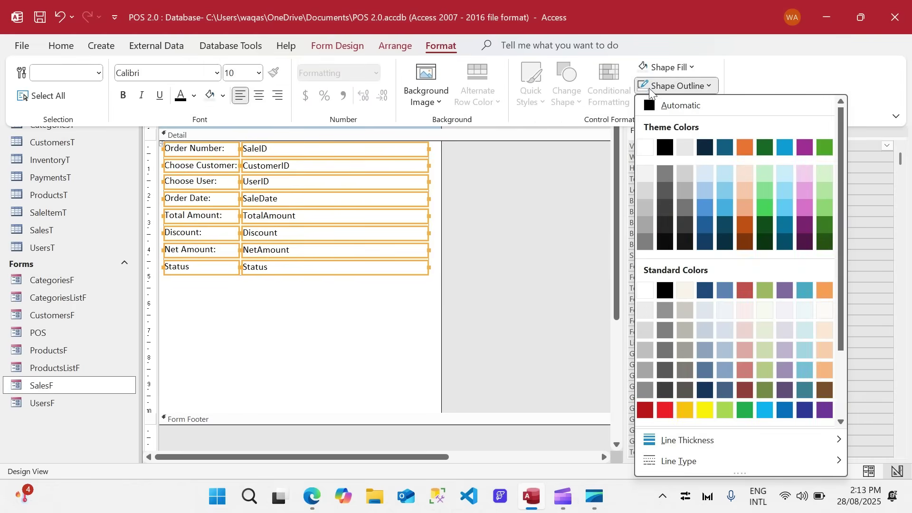
pyautogui.scroll(-3, 689, 381)
pyautogui.click(675, 394)
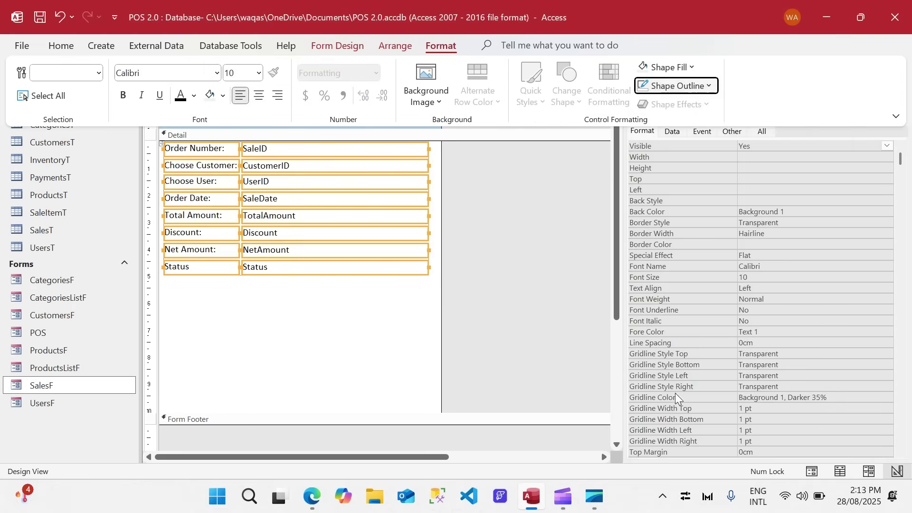
pyautogui.click(277, 340)
# - Make all the field labels bold and shorten the Detail section to end just below the Status field
pyautogui.moveTo(218, 322); pyautogui.dragTo(190, 148)
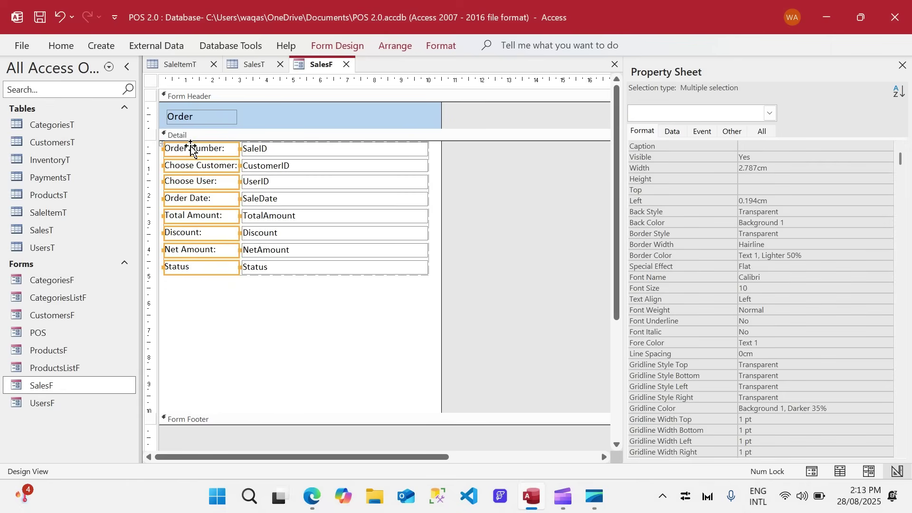
pyautogui.hotkey('ctrl', 'b')
pyautogui.click(302, 306)
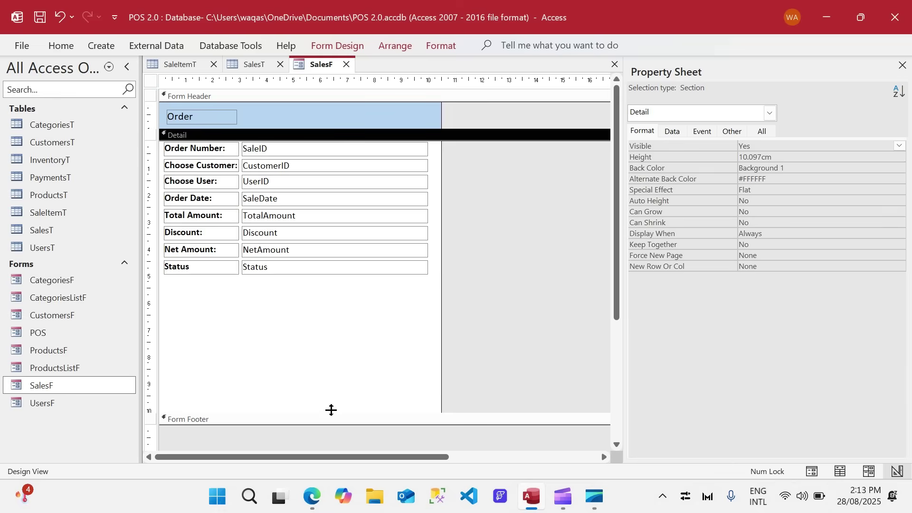
pyautogui.moveTo(331, 418); pyautogui.dragTo(321, 280)
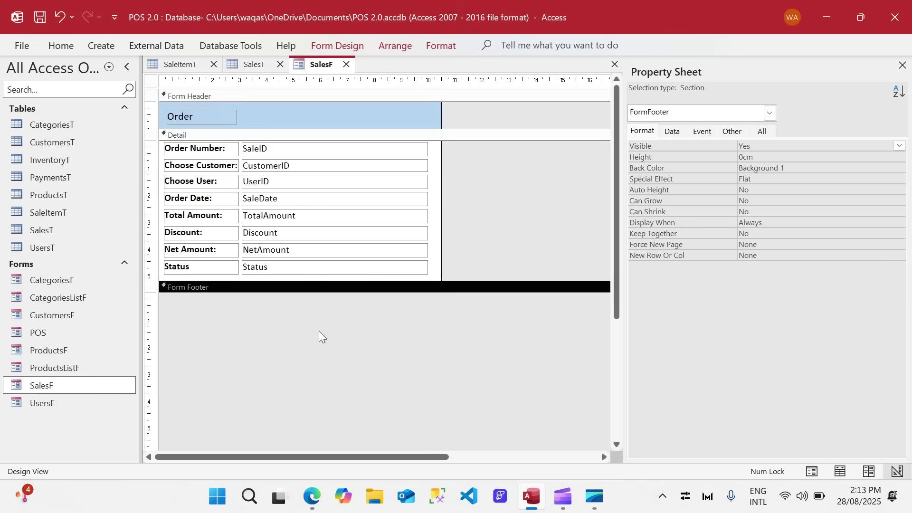
# - Enlarge the form header and move all the sales labels and text boxes into it, below the Order label
pyautogui.moveTo(303, 128); pyautogui.dragTo(305, 203)
pyautogui.moveTo(449, 220); pyautogui.dragTo(218, 245)
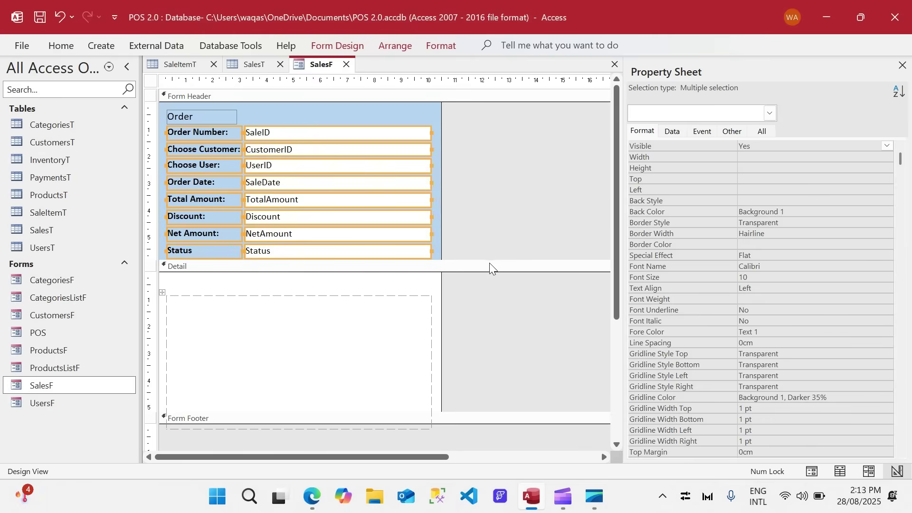
pyautogui.moveTo(489, 259); pyautogui.dragTo(489, 271)
# - Set the form header's fill colour to white (Background 1)
pyautogui.click(424, 103)
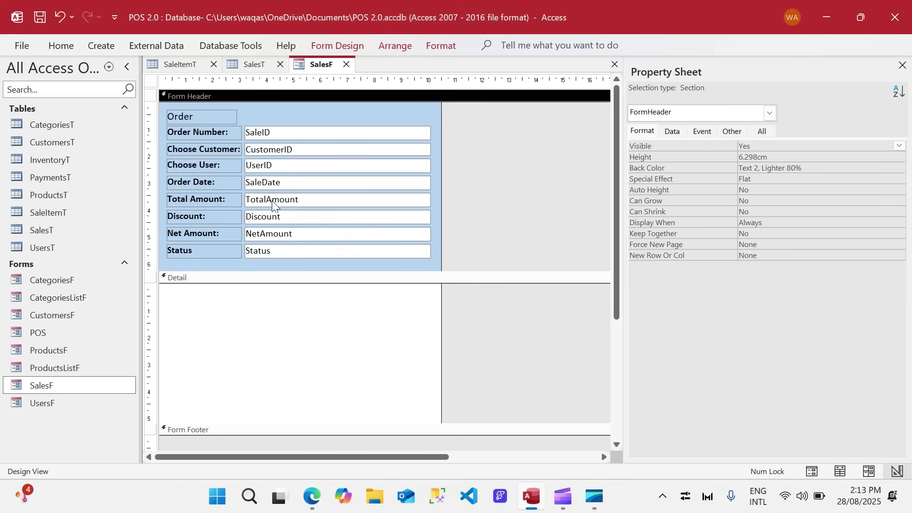
pyautogui.click(435, 47)
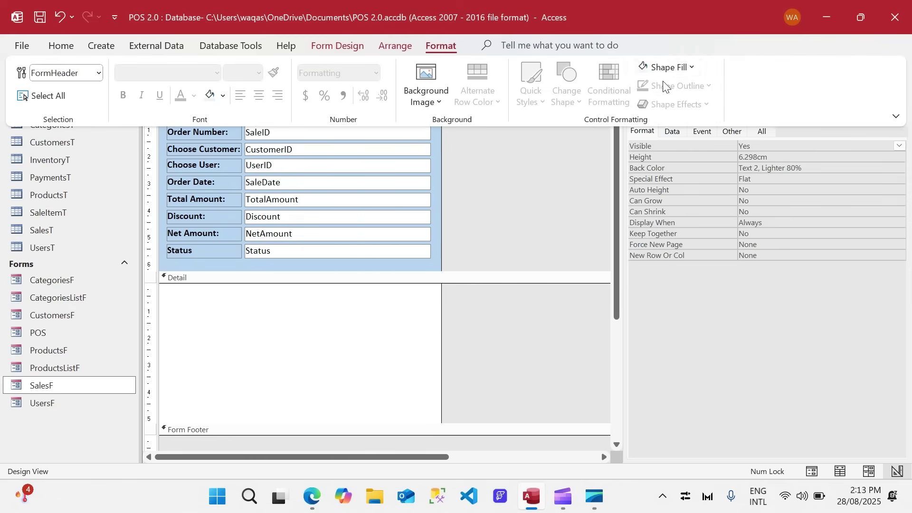
pyautogui.click(686, 66)
pyautogui.click(646, 129)
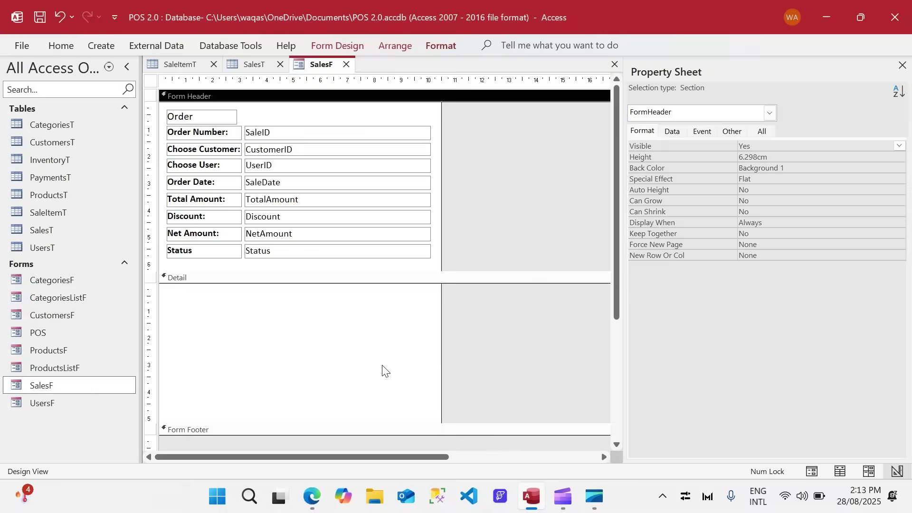
pyautogui.click(383, 370)
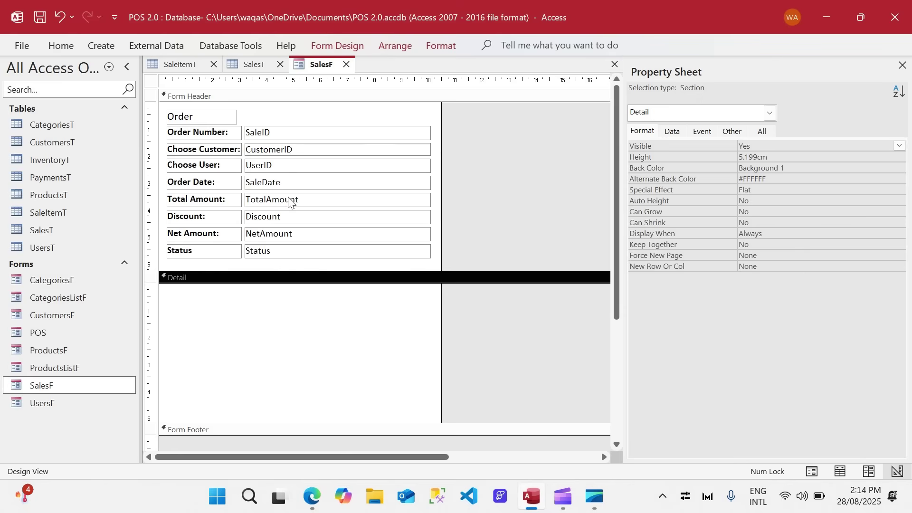
# - Check which fields the SaleItemT table contains and return to the SalesF design
pyautogui.click(39, 215)
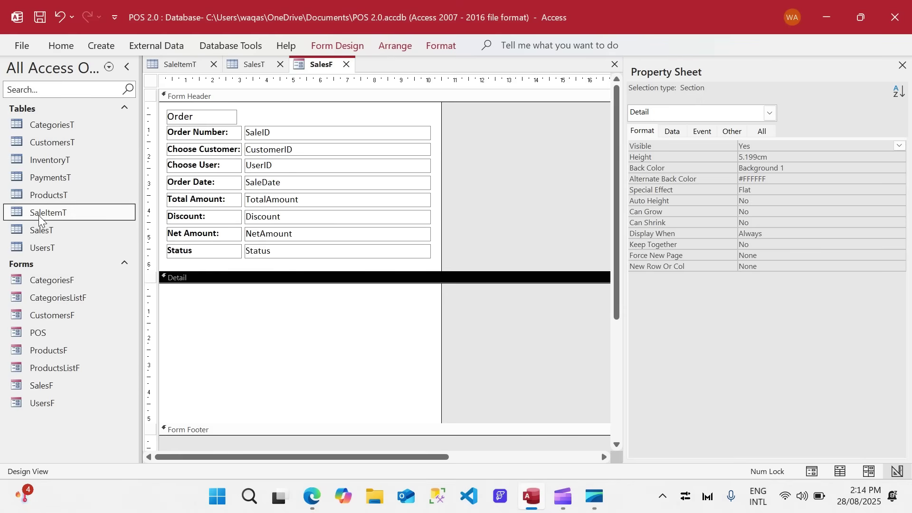
pyautogui.doubleClick(38, 215)
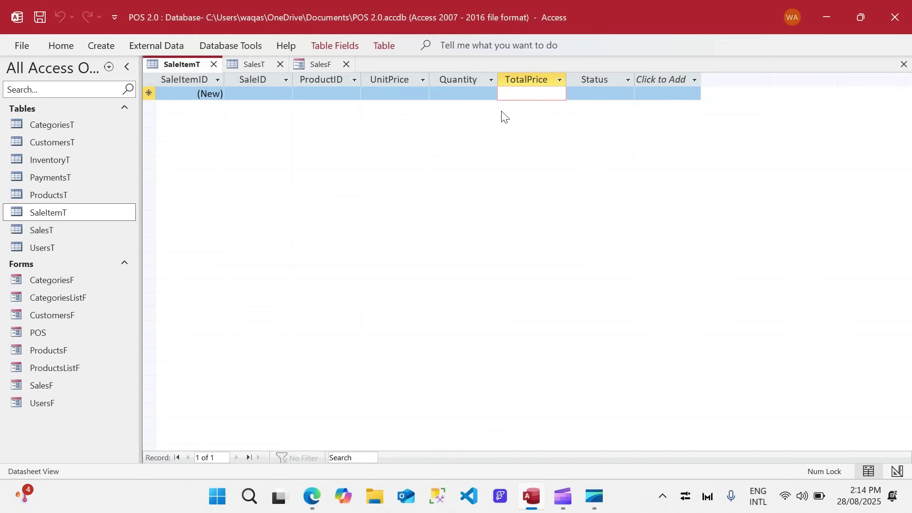
pyautogui.click(316, 66)
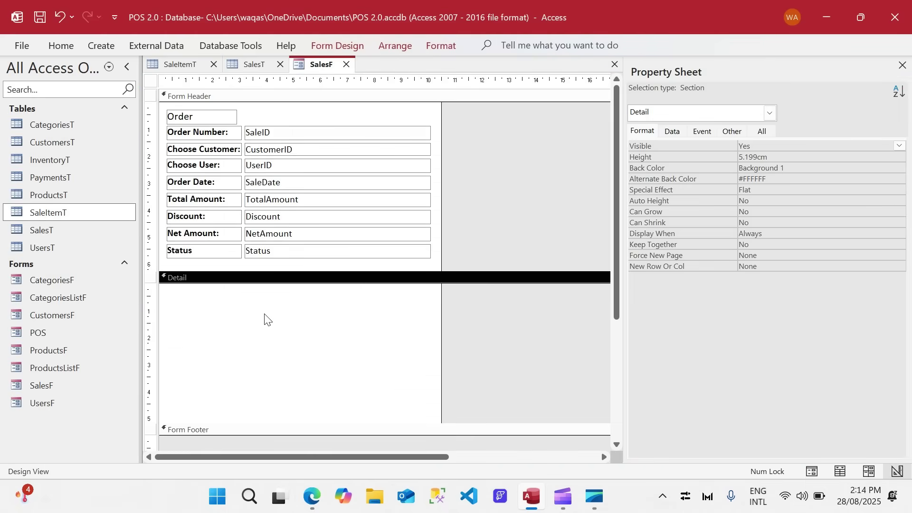
pyautogui.scroll(-1, 276, 332)
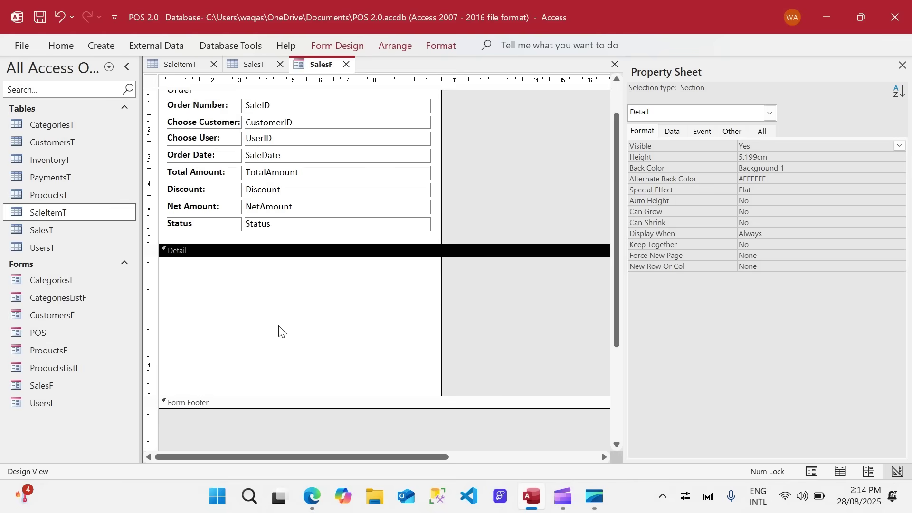
pyautogui.scroll(1, 287, 327)
# - Preview SalesF in Form View and return to Design View
pyautogui.rightClick(316, 65)
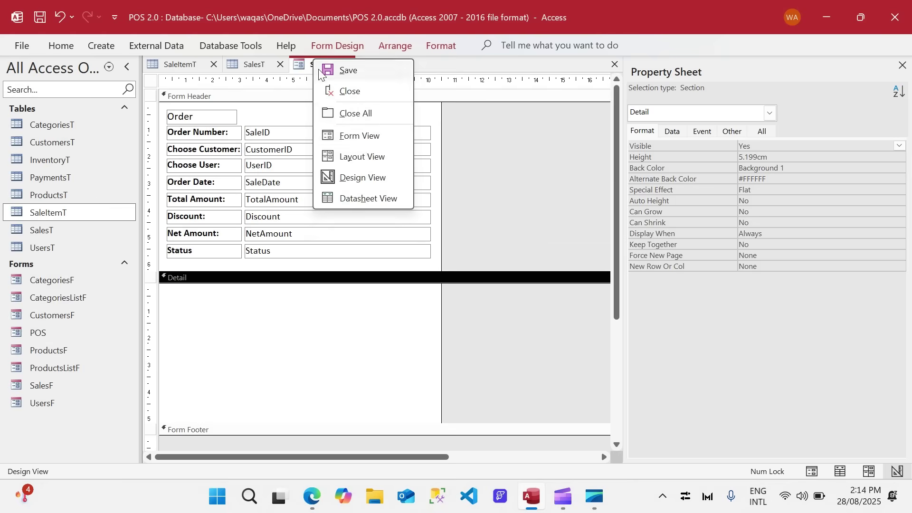
pyautogui.click(361, 142)
pyautogui.moveTo(322, 80); pyautogui.dragTo(420, 98)
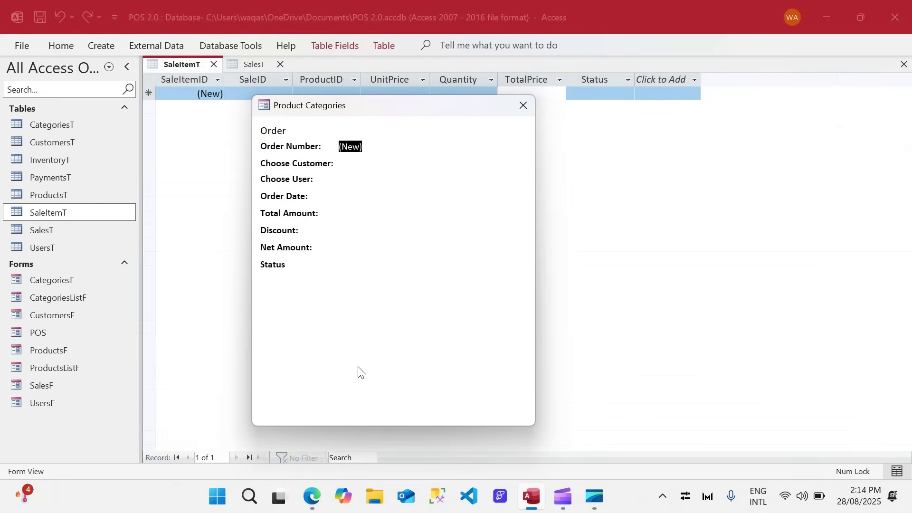
pyautogui.rightClick(357, 364)
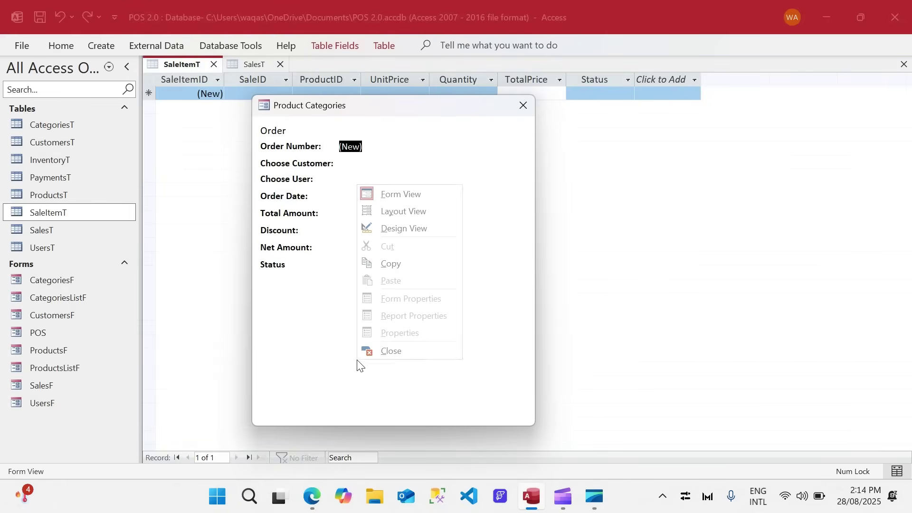
pyautogui.click(407, 228)
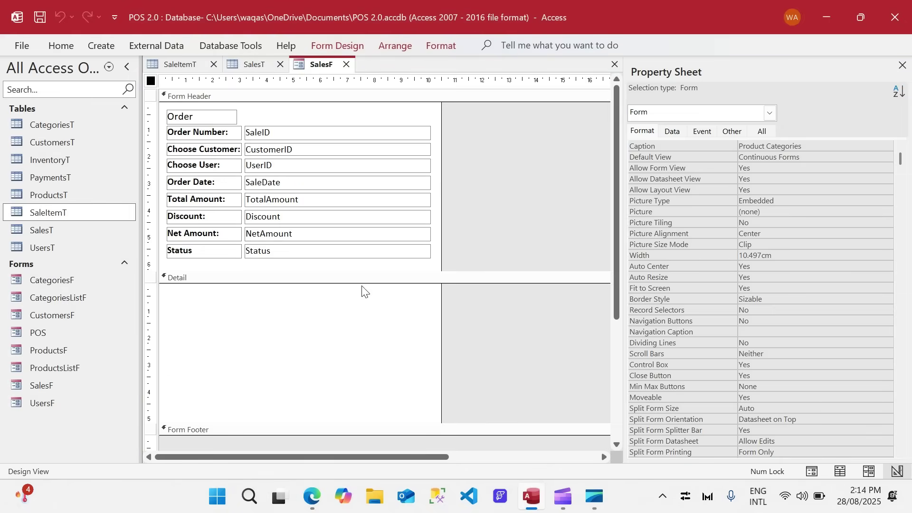
# - Move all the sales labels and text boxes back into the Detail section and shorten the form header to fit the Order label
pyautogui.click(373, 311)
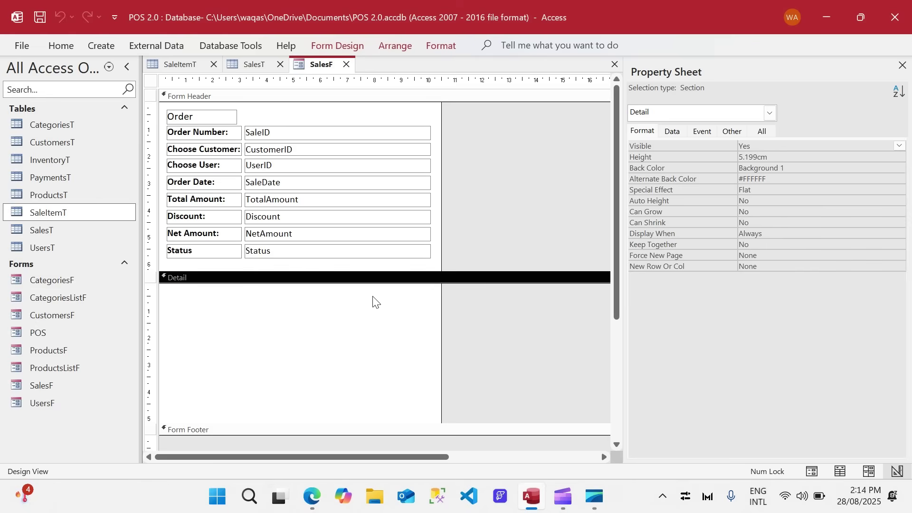
pyautogui.click(359, 318)
pyautogui.moveTo(456, 258); pyautogui.dragTo(184, 141)
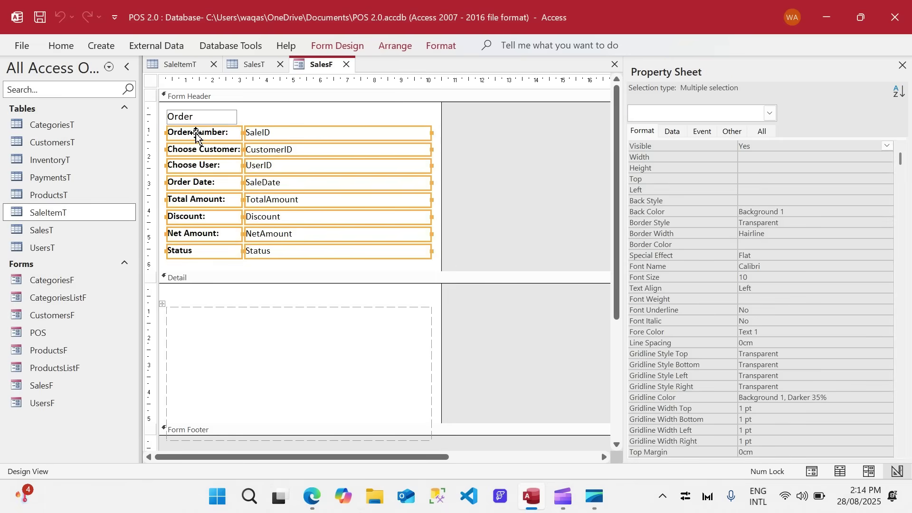
pyautogui.click(232, 360)
pyautogui.moveTo(470, 258); pyautogui.dragTo(195, 301)
pyautogui.moveTo(277, 274); pyautogui.dragTo(284, 137)
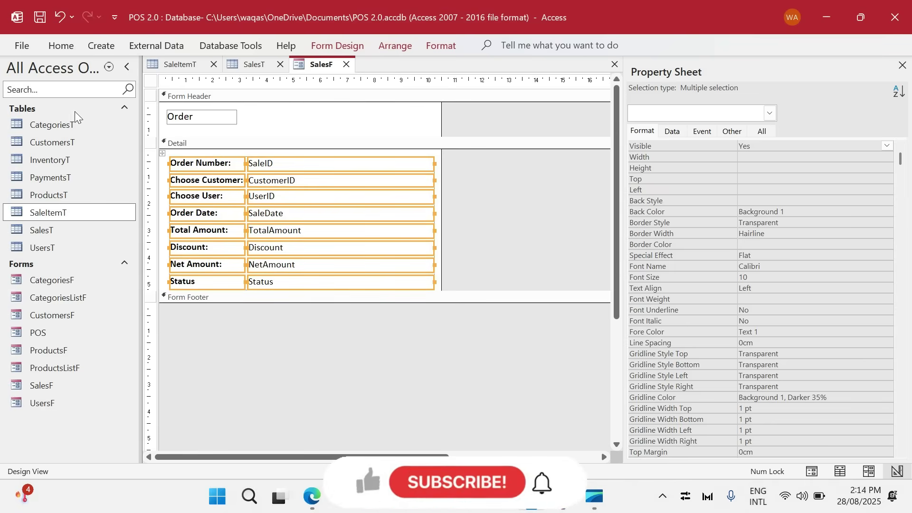
# - Open CustomersF in Design View and copy its form header back colour, Text 2, Lighter 80%, to the SalesF form header
pyautogui.rightClick(66, 316)
pyautogui.click(112, 134)
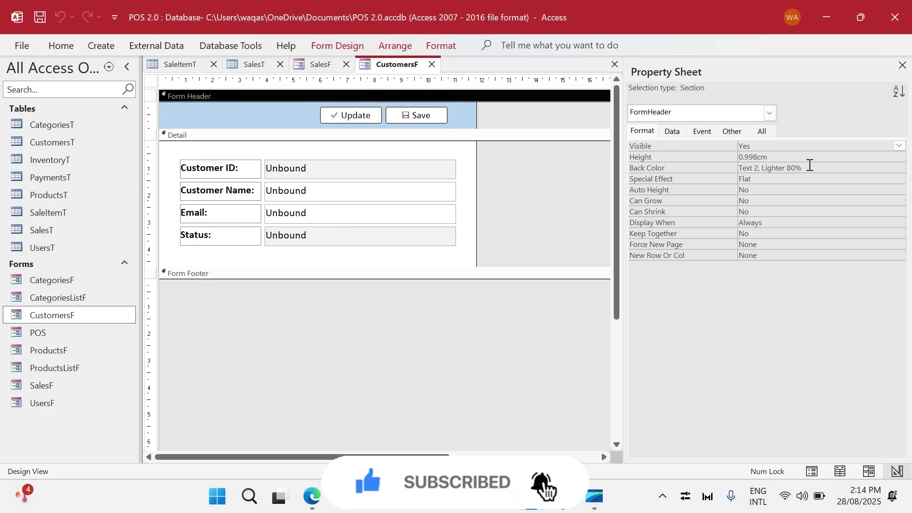
pyautogui.click(693, 160)
pyautogui.hotkey('ctrl', 'c')
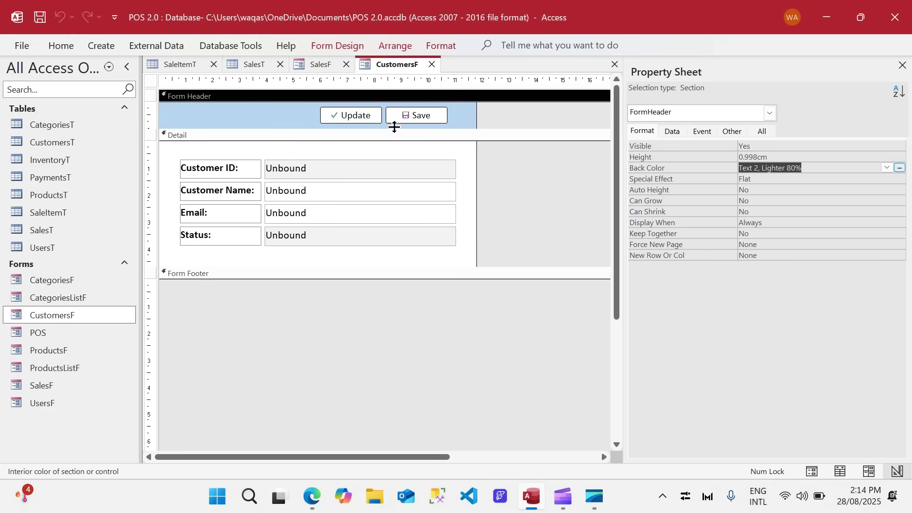
pyautogui.click(313, 64)
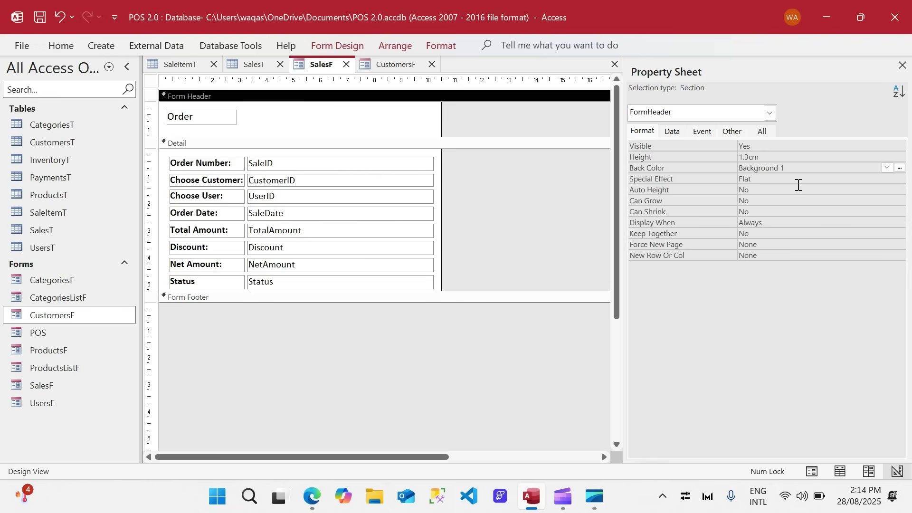
pyautogui.moveTo(803, 168); pyautogui.dragTo(572, 148)
pyautogui.hotkey('ctrl', 'v')
pyautogui.press('Return')
# - Copy the CustomersF form header height of 0.998 cm to the SalesF form header
pyautogui.click(392, 67)
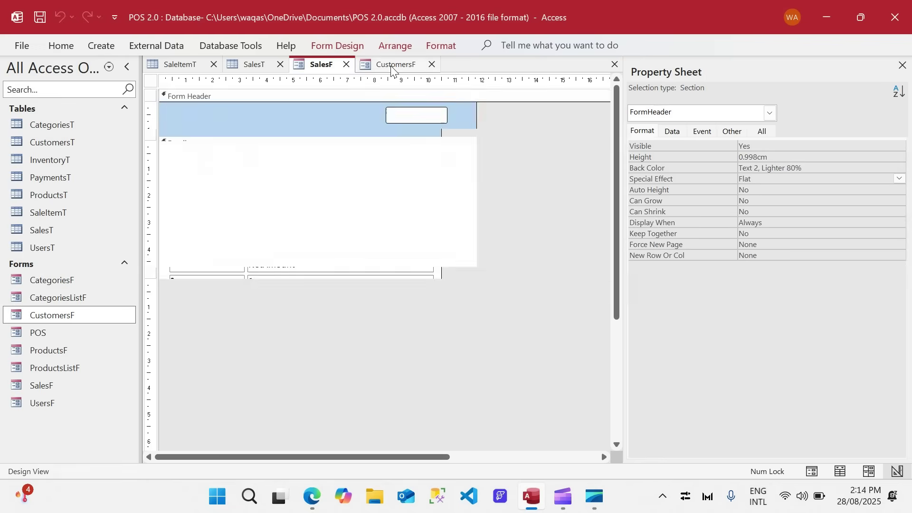
pyautogui.moveTo(776, 161); pyautogui.dragTo(643, 147)
pyautogui.hotkey('ctrl', 'c')
pyautogui.click(319, 65)
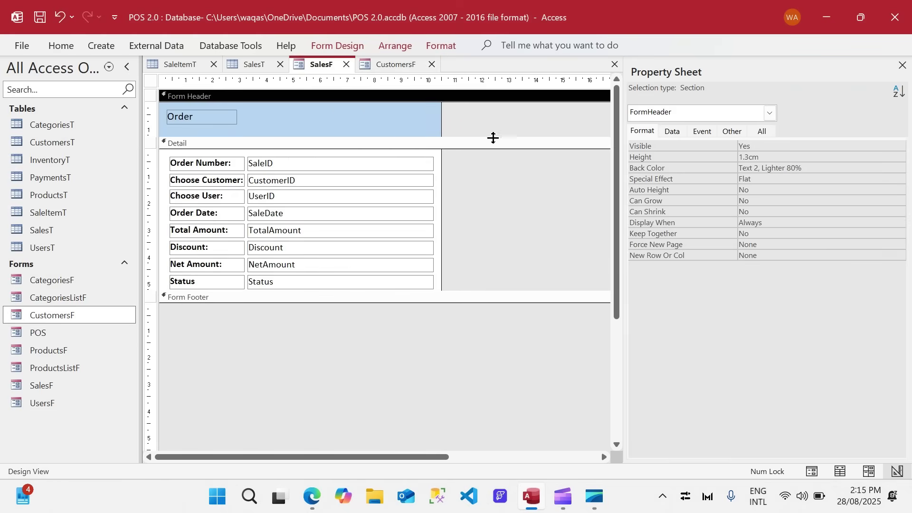
pyautogui.moveTo(787, 159); pyautogui.dragTo(623, 144)
pyautogui.hotkey('ctrl', 'v')
pyautogui.press('Return')
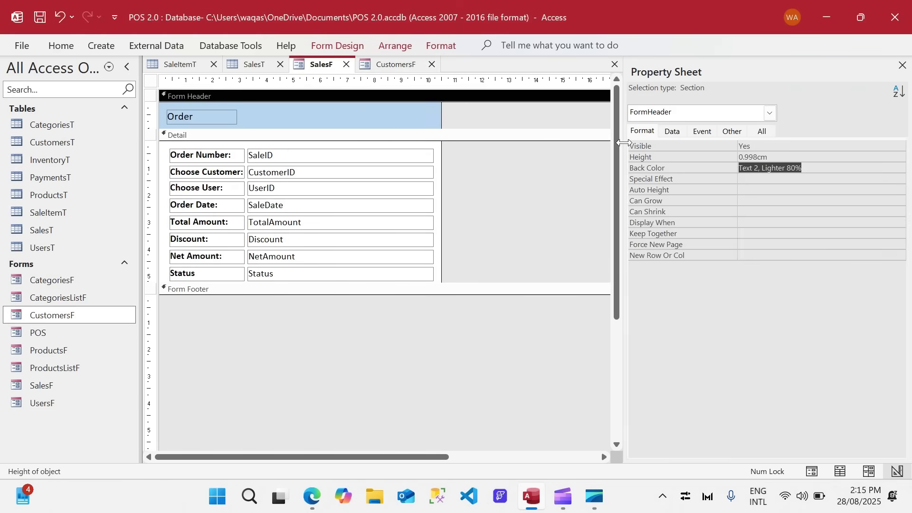
pyautogui.click(297, 116)
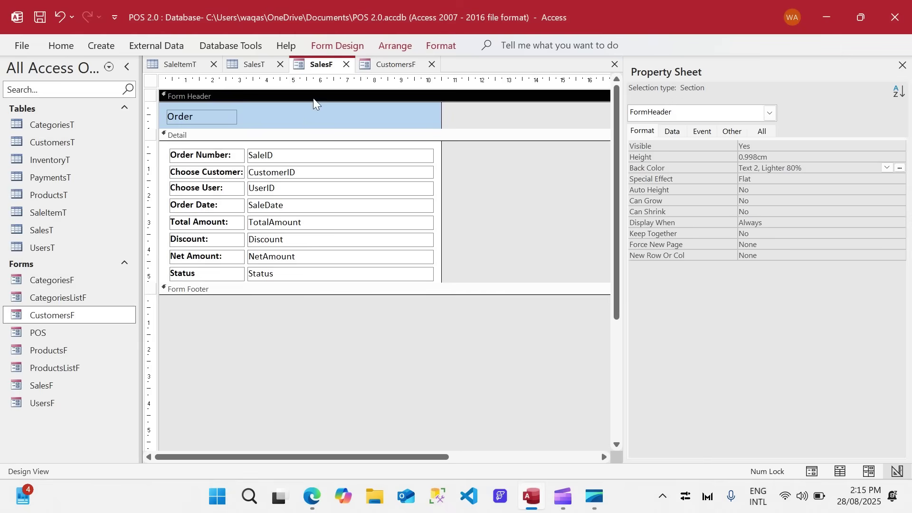
# - Lighten the outline colour of all the sales labels and text boxes and extend the Detail section to about 9 cm tall
pyautogui.moveTo(465, 151); pyautogui.dragTo(192, 286)
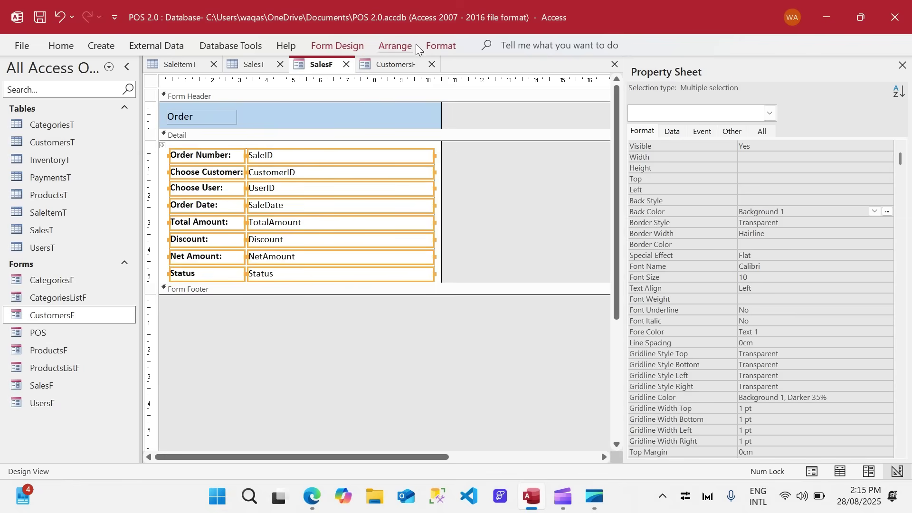
pyautogui.click(441, 45)
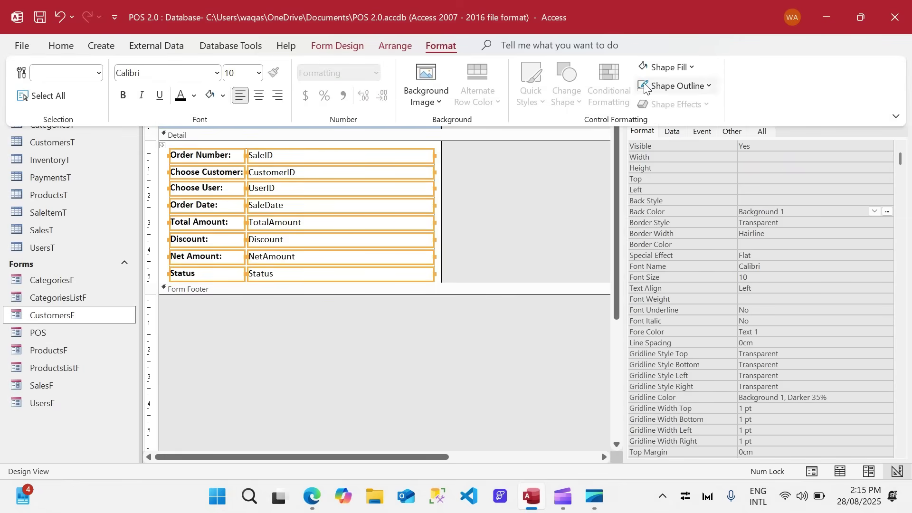
pyautogui.click(648, 89)
pyautogui.click(645, 178)
pyautogui.click(514, 219)
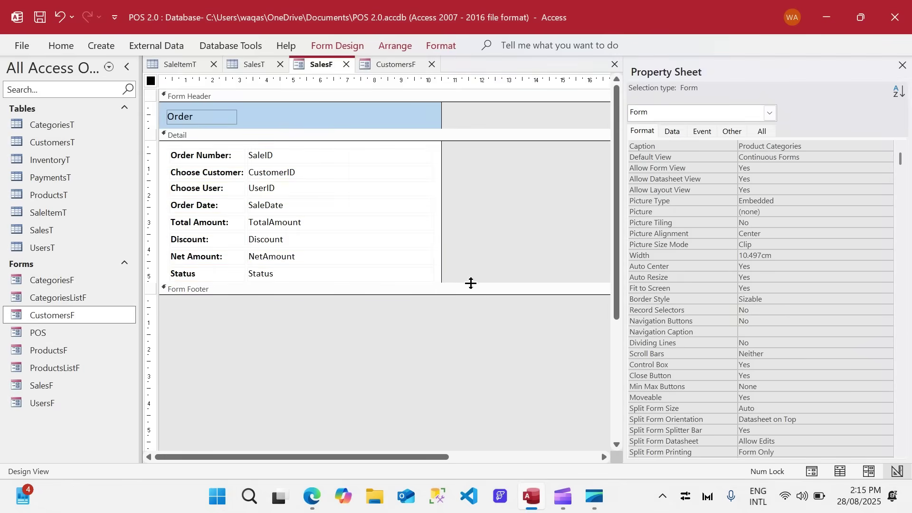
pyautogui.moveTo(471, 283); pyautogui.dragTo(461, 383)
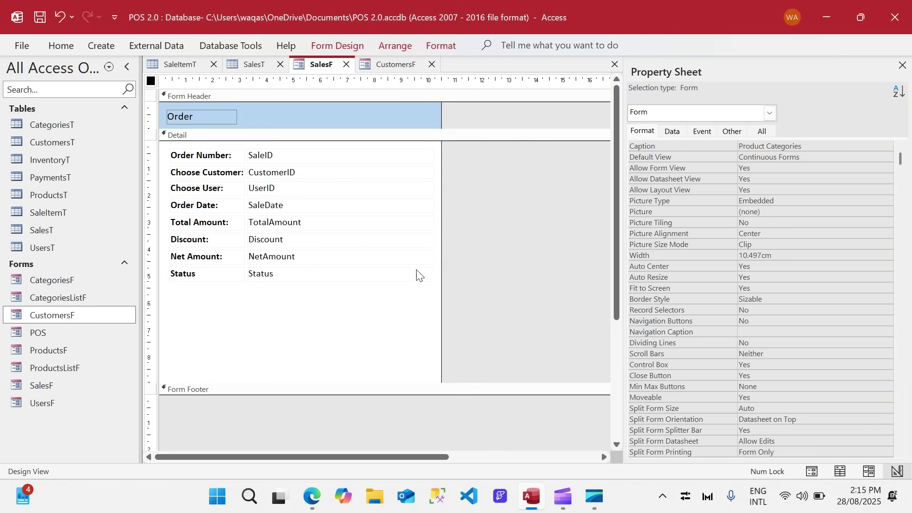
# - Close the SalesT and SaleItemT tables, keeping the SalesF and CustomersF designs open
pyautogui.click(60, 215)
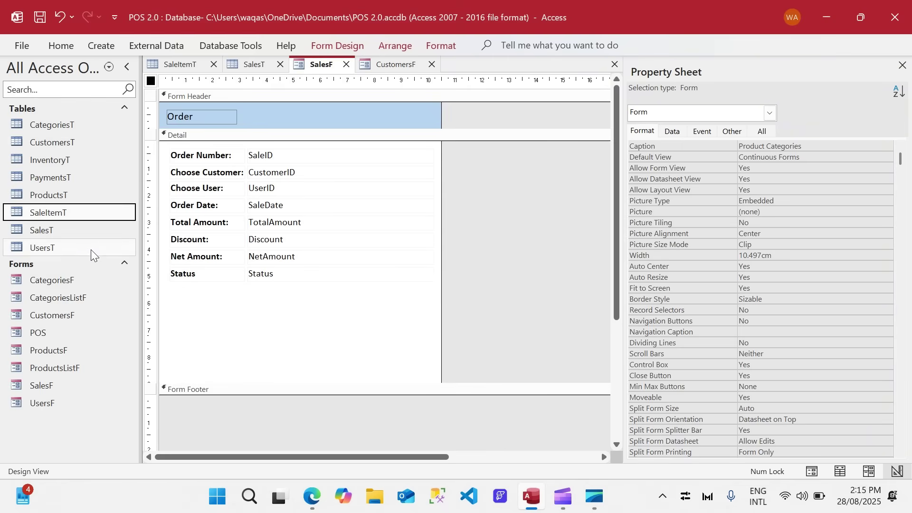
pyautogui.click(279, 65)
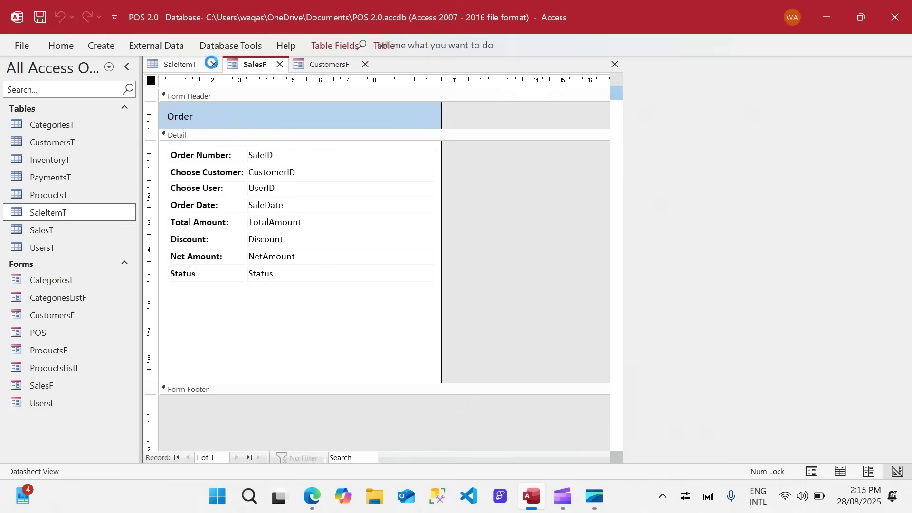
pyautogui.click(212, 63)
pyautogui.click(98, 46)
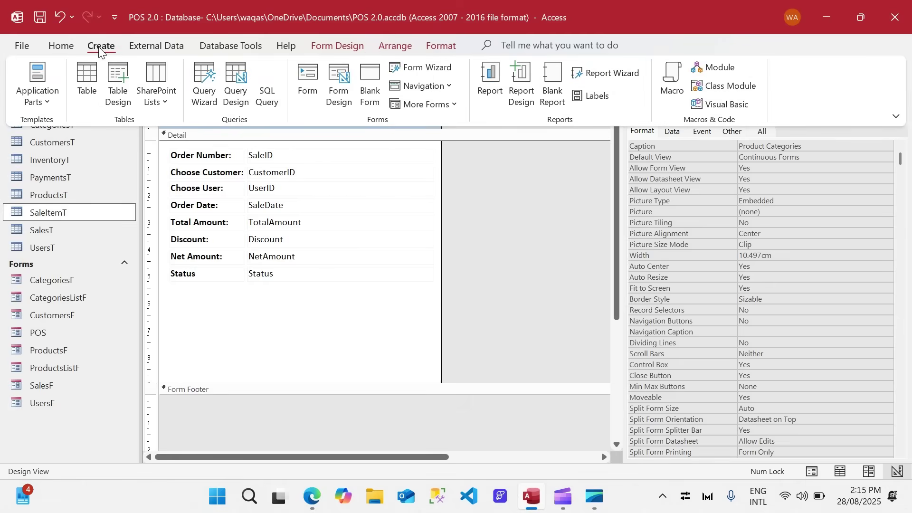
pyautogui.click(336, 338)
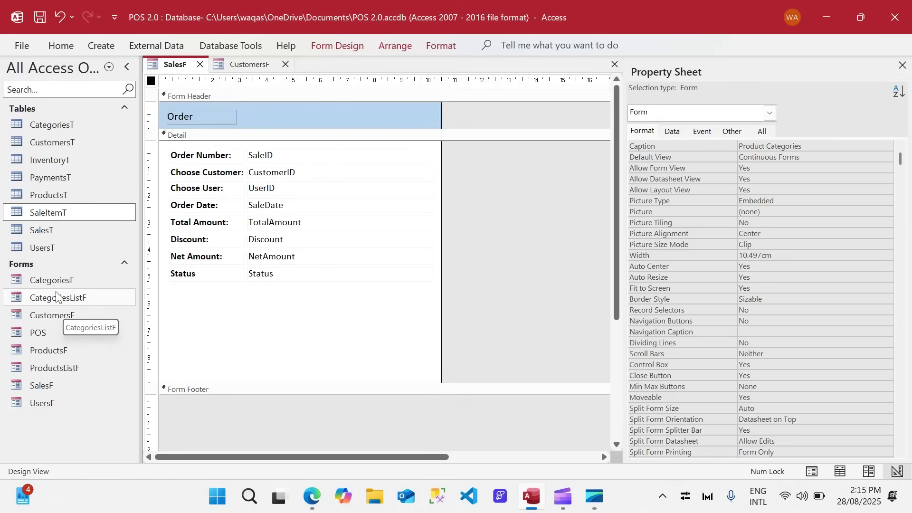
# - Open the ProductsListF form to check its product layout and close it again
pyautogui.doubleClick(71, 369)
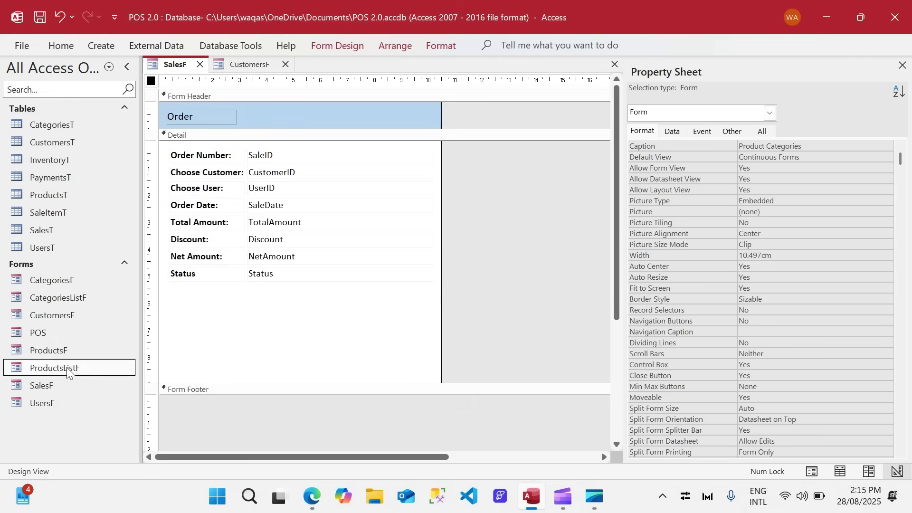
pyautogui.moveTo(452, 75); pyautogui.dragTo(395, 135)
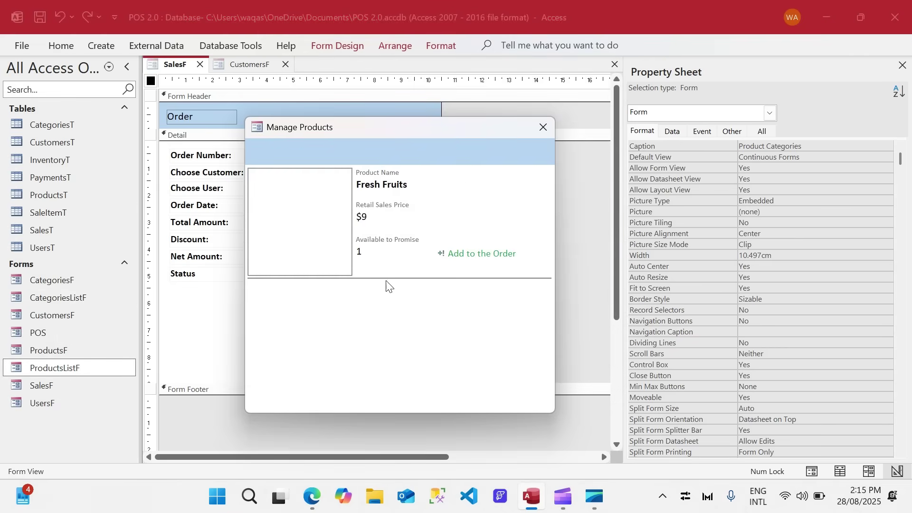
pyautogui.click(543, 127)
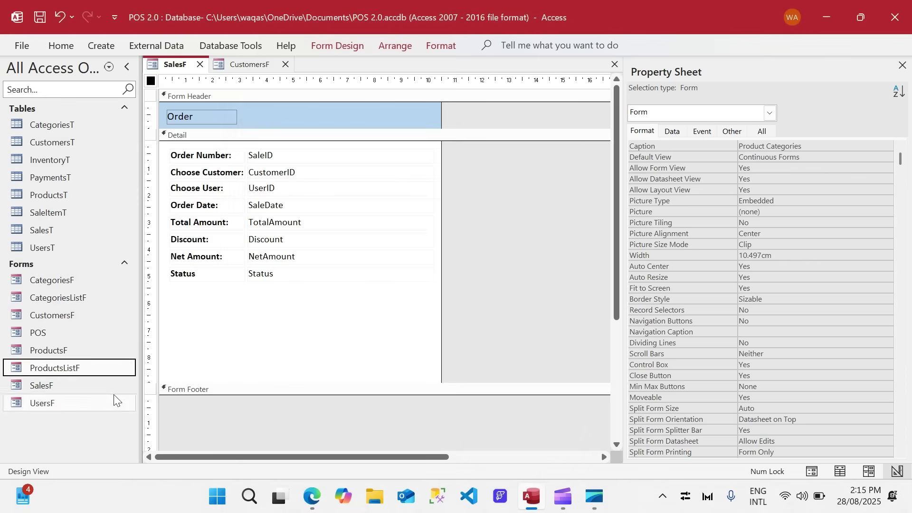
# - Duplicate the ProductsListF form under the name SalesItemsSubF
pyautogui.rightClick(81, 368)
pyautogui.click(119, 312)
pyautogui.rightClick(84, 424)
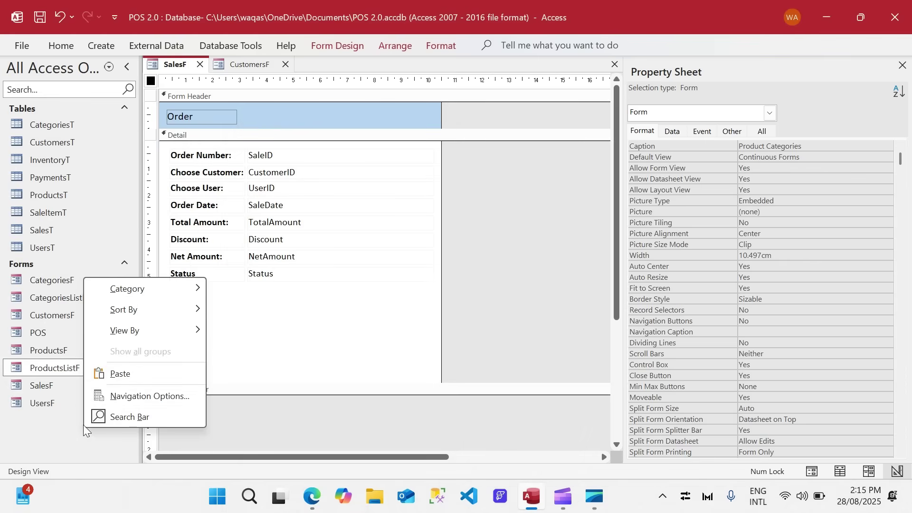
pyautogui.click(122, 373)
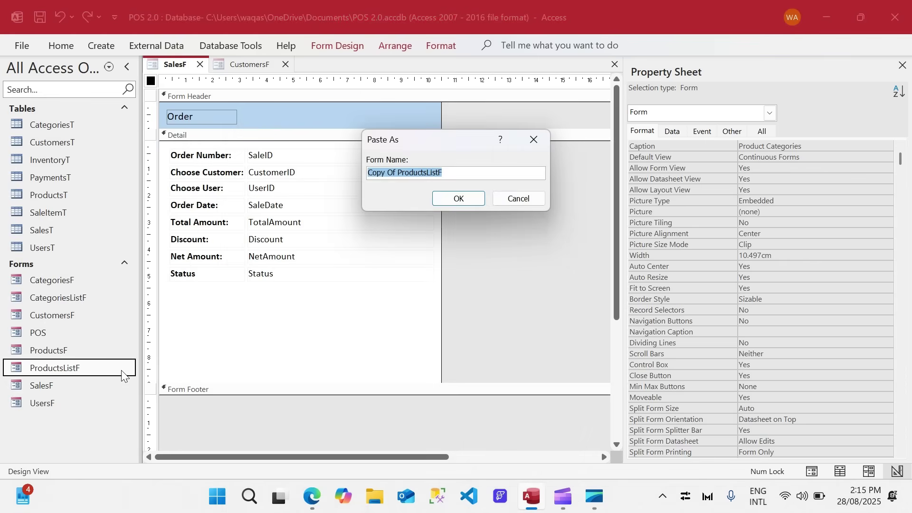
pyautogui.write('SalesItemsSubF')
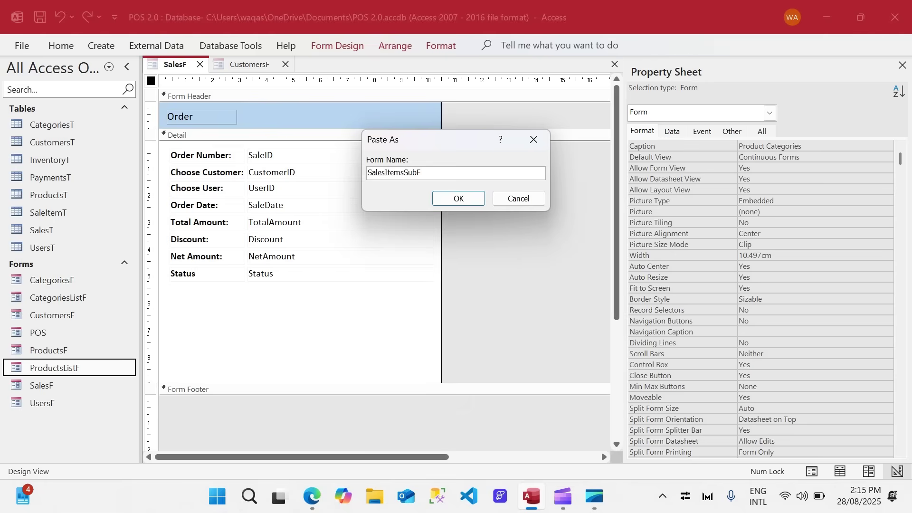
pyautogui.press('Return')
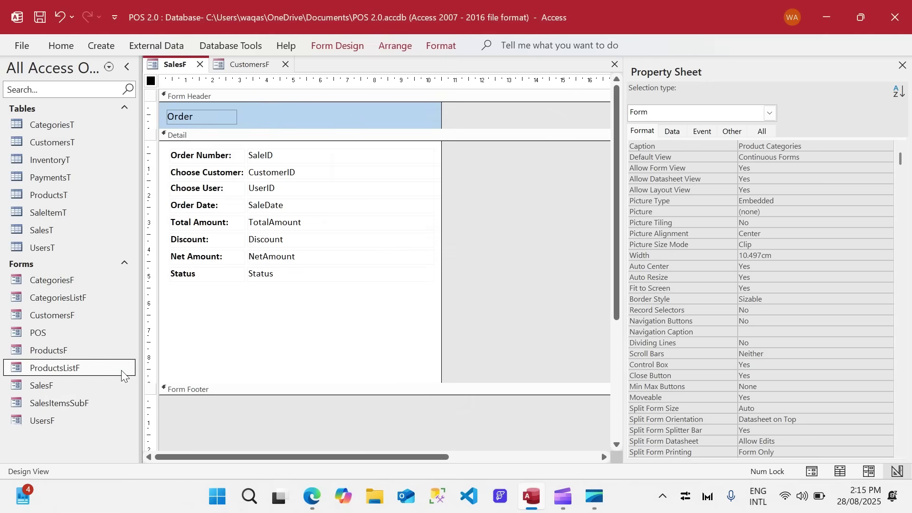
# - Open SalesItemsSubF in Design View and shift the Add to the Order button to about 7.5 cm from the form's left edge
pyautogui.rightClick(94, 405)
pyautogui.click(147, 224)
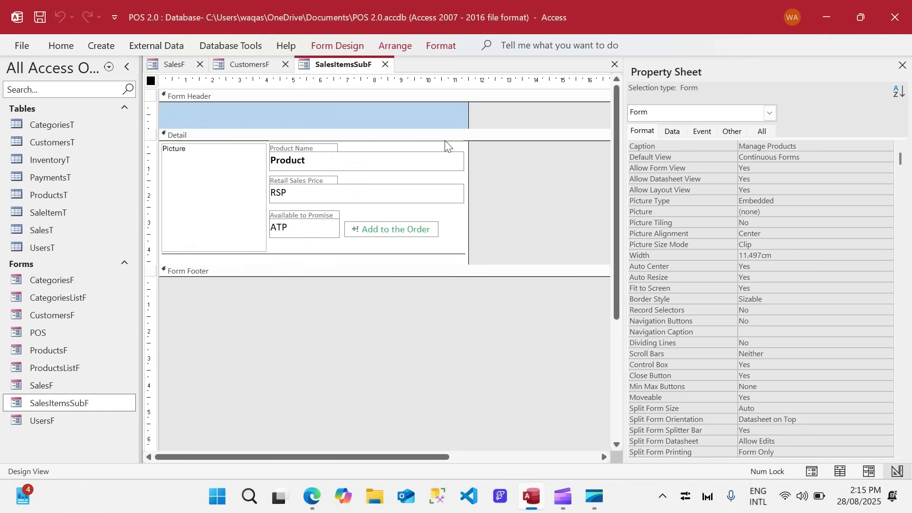
pyautogui.click(418, 227)
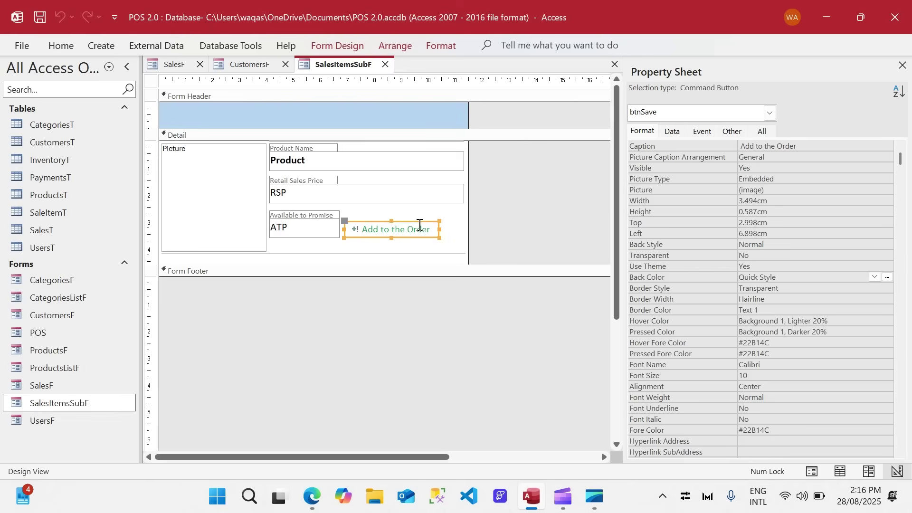
pyautogui.click(419, 229)
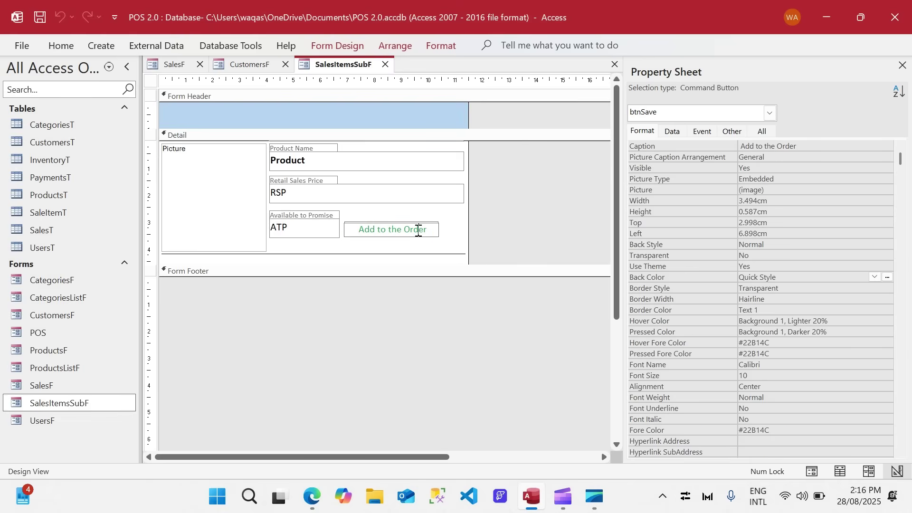
pyautogui.moveTo(359, 230); pyautogui.dragTo(489, 235)
pyautogui.click(476, 239)
pyautogui.moveTo(418, 229); pyautogui.dragTo(434, 226)
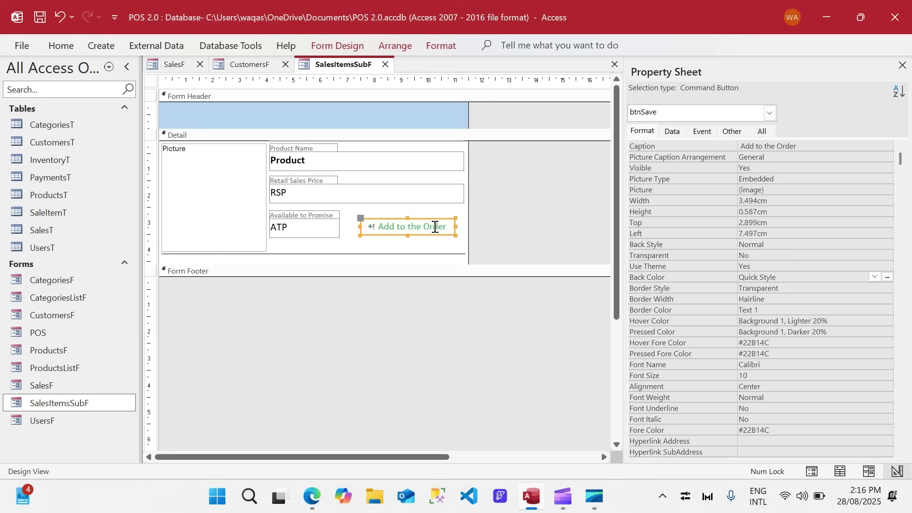
# - Clear the Add to the Order button's caption and narrow the button to fit its icon
pyautogui.click(403, 227)
pyautogui.moveTo(376, 227)
pyautogui.mouseDown()
pyautogui.moveTo(440, 237)
pyautogui.moveTo(382, 226)
pyautogui.mouseUp()
pyautogui.press('BackSpace')
pyautogui.press('Return')
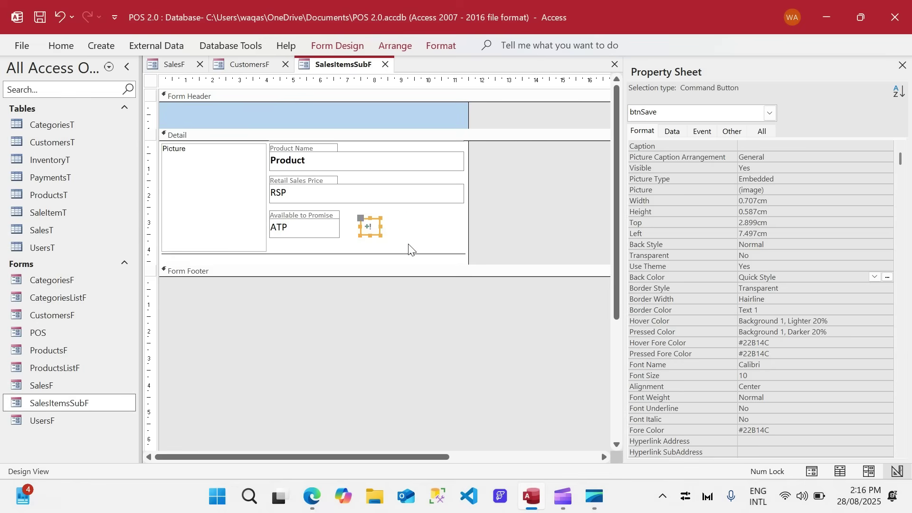
pyautogui.click(62, 46)
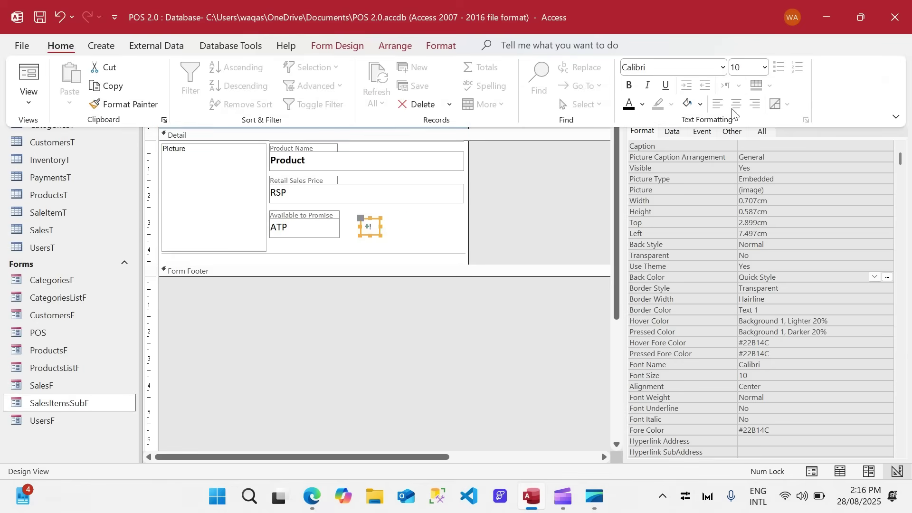
pyautogui.click(371, 236)
pyautogui.moveTo(380, 226); pyautogui.dragTo(377, 227)
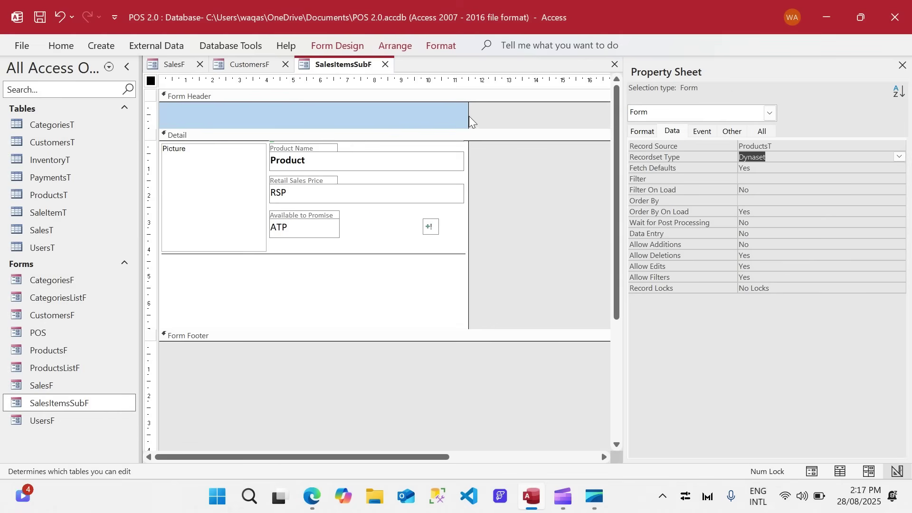
# - Clear the ProductsT record source of SalesItemsSubF and open the Query Builder for a new record source
pyautogui.click(153, 82)
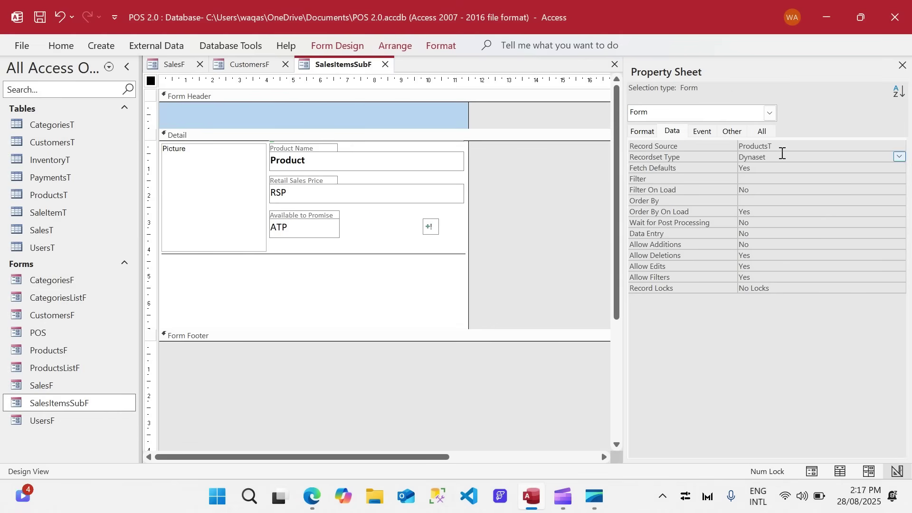
pyautogui.moveTo(780, 146); pyautogui.dragTo(648, 139)
pyautogui.press('BackSpace')
pyautogui.press('Return')
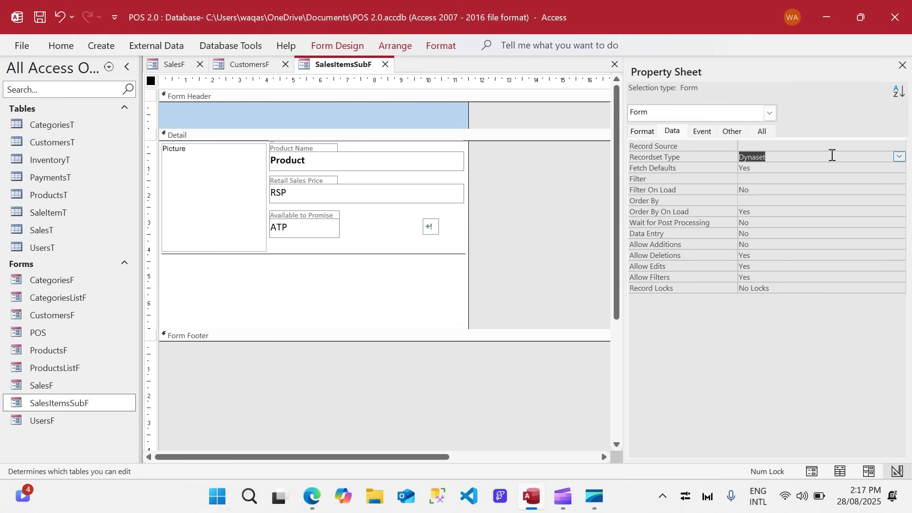
pyautogui.click(824, 146)
pyautogui.click(901, 146)
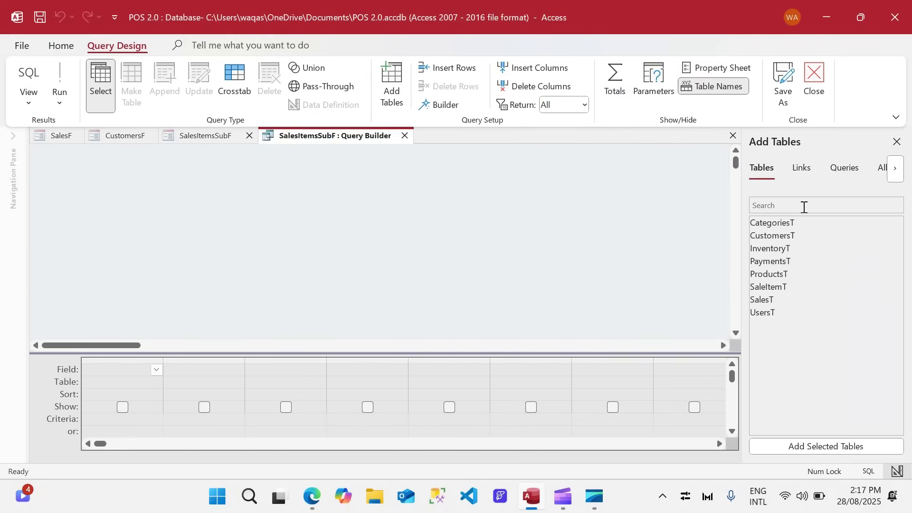
# - Add the SaleItemT table to the query and include all its fields, from SaleItemID through Status, in the design grid
pyautogui.doubleClick(771, 287)
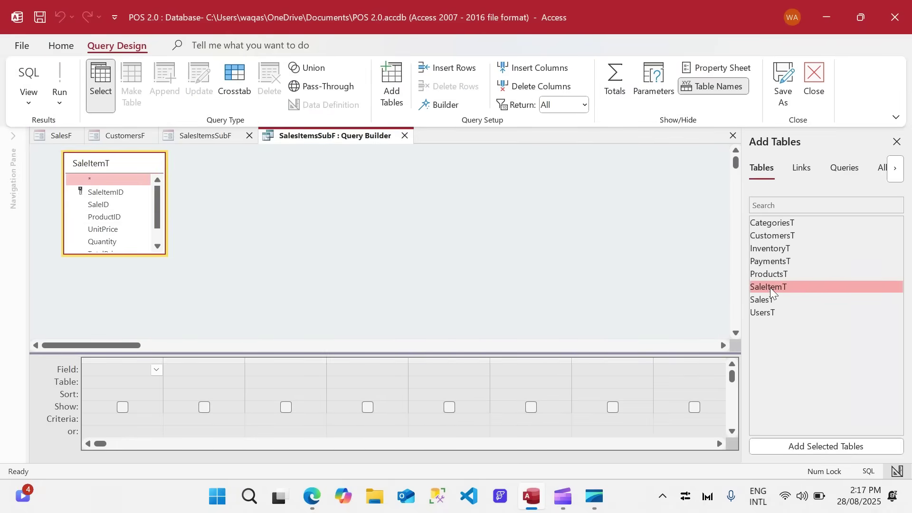
pyautogui.moveTo(112, 255); pyautogui.dragTo(111, 285)
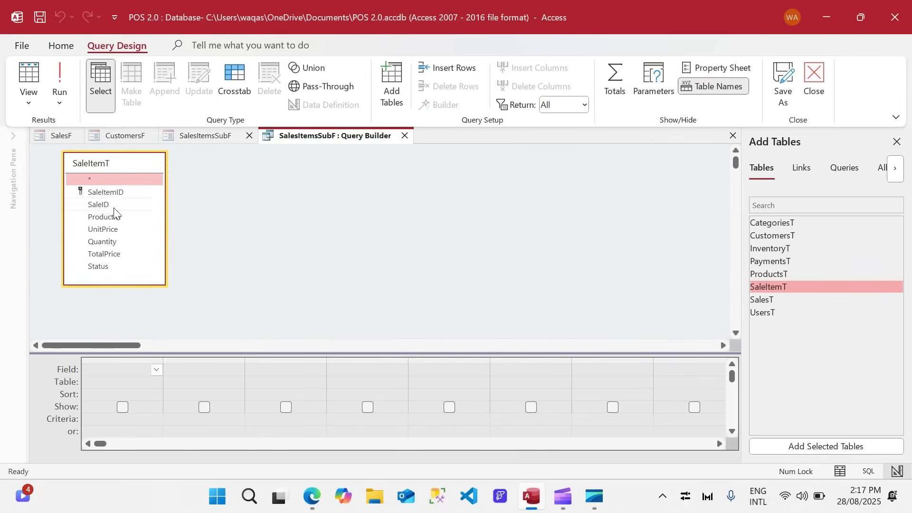
pyautogui.doubleClick(116, 194)
pyautogui.doubleClick(98, 205)
pyautogui.doubleClick(105, 217)
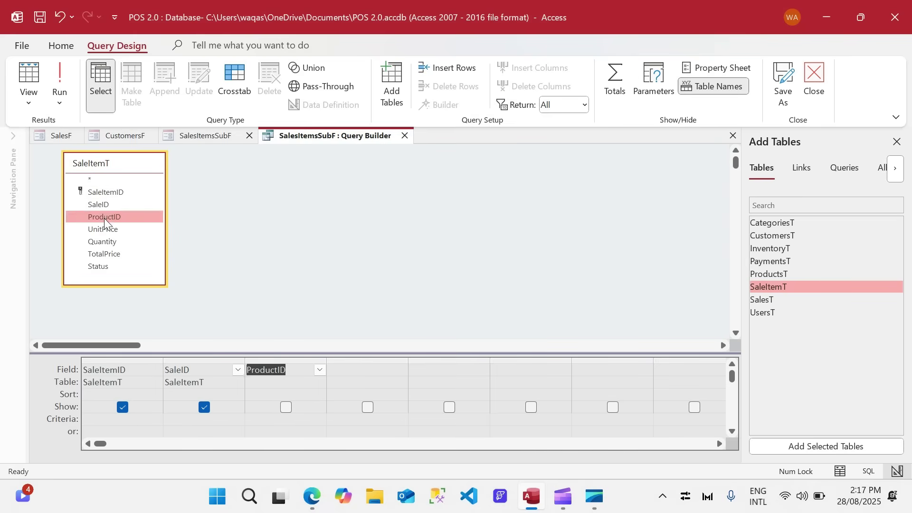
pyautogui.doubleClick(104, 230)
pyautogui.doubleClick(106, 242)
pyautogui.doubleClick(104, 254)
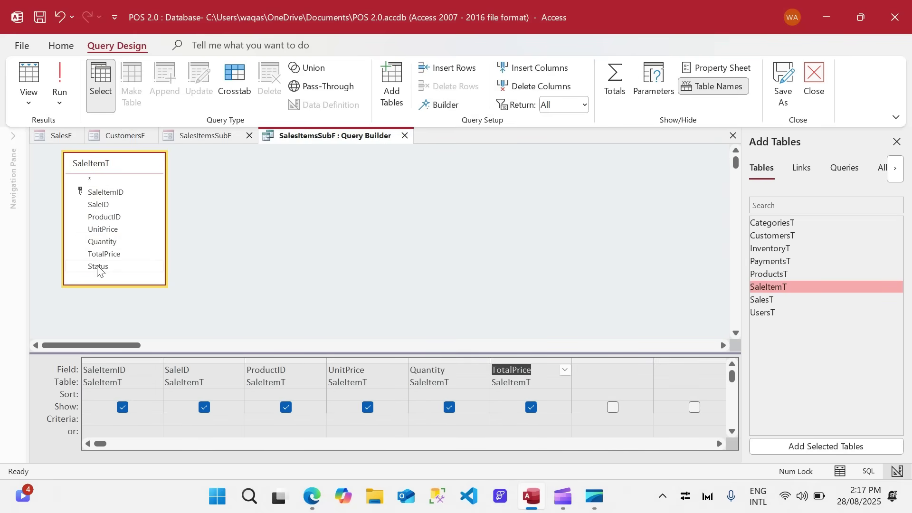
pyautogui.doubleClick(98, 266)
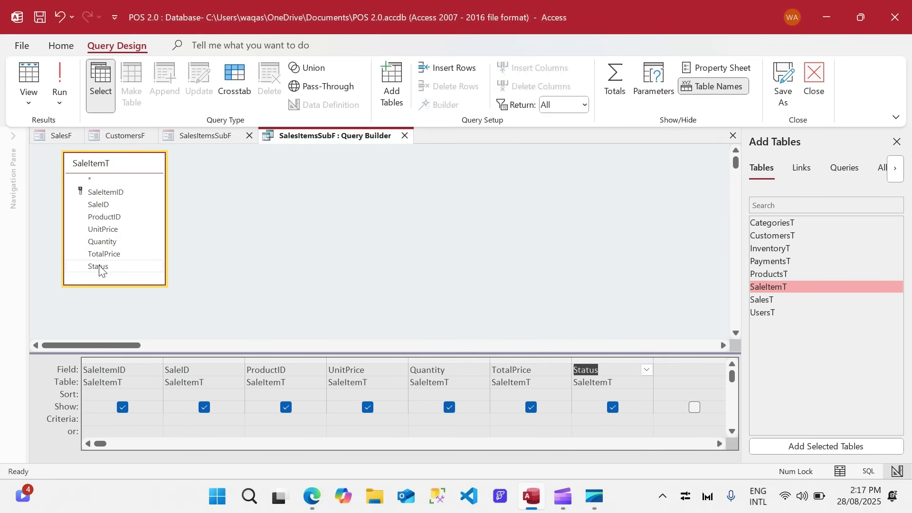
# - Add the ProductsT table to the query and insert its Product and Picture fields directly after ProductID
pyautogui.doubleClick(770, 274)
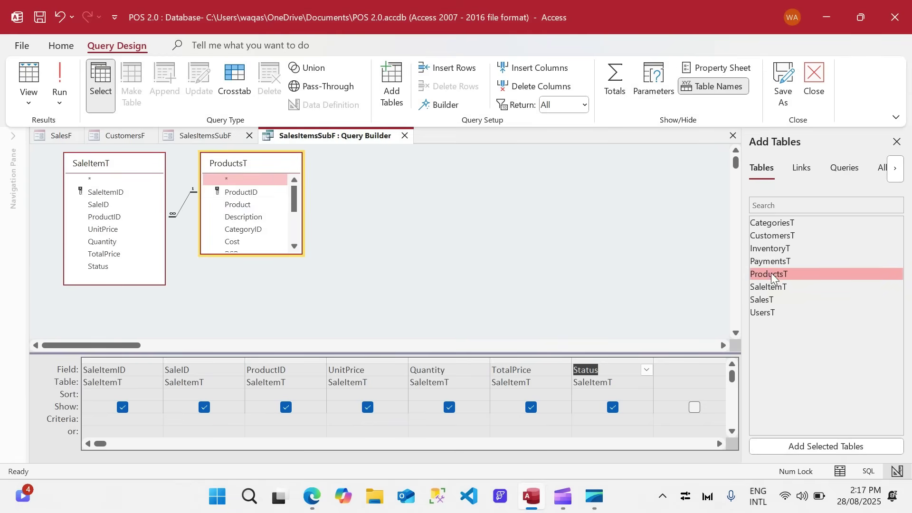
pyautogui.click(235, 211)
pyautogui.moveTo(235, 211); pyautogui.dragTo(354, 372)
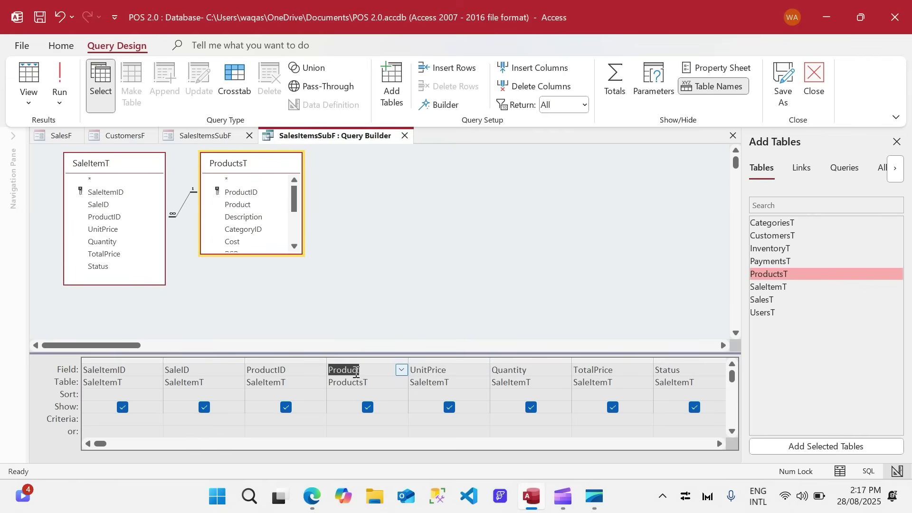
pyautogui.scroll(-2, 247, 214)
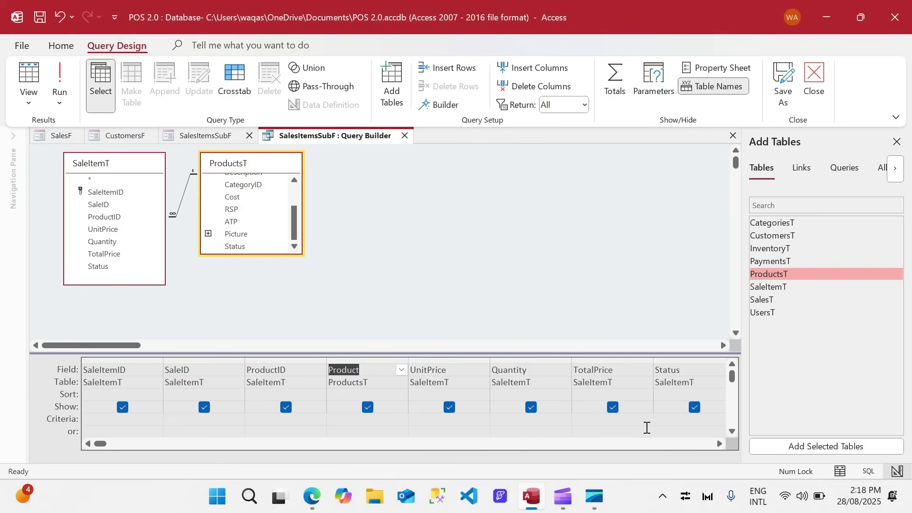
pyautogui.moveTo(240, 233); pyautogui.dragTo(440, 381)
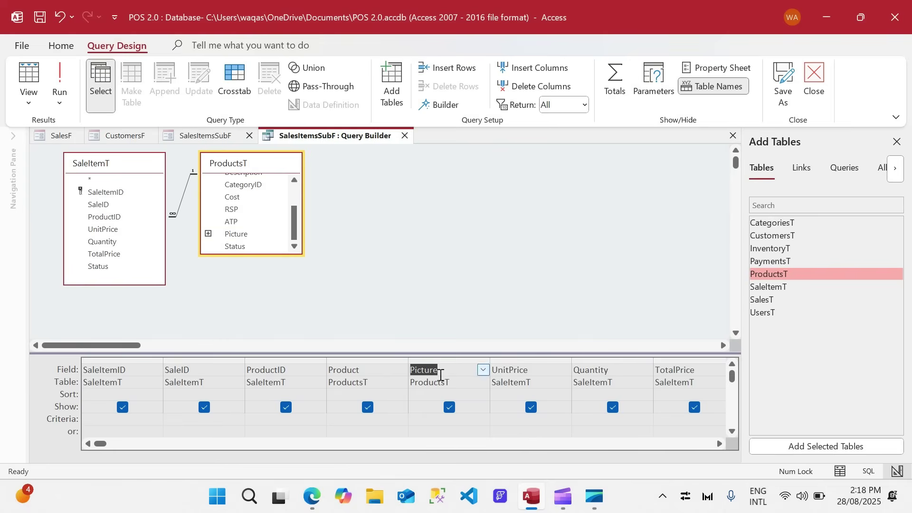
# - Run the query to check its columns, then save it as the form's record source and close the Query Builder
pyautogui.click(60, 74)
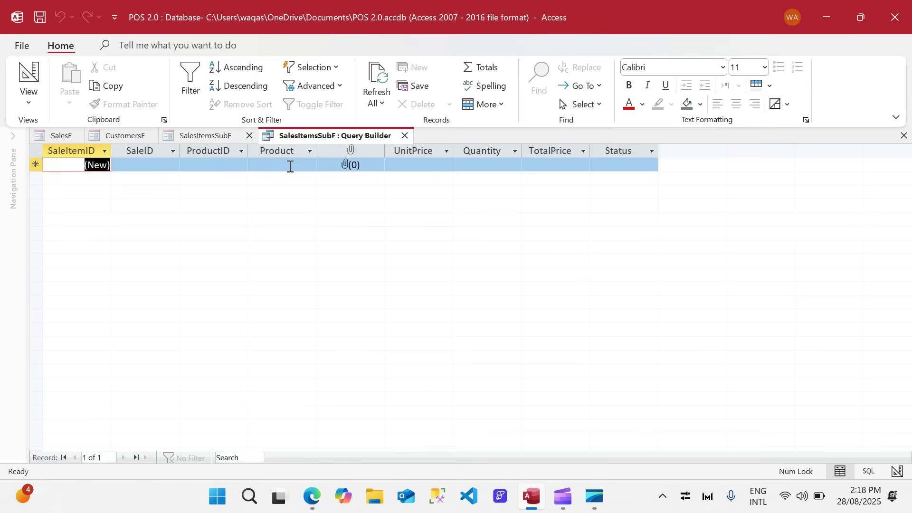
pyautogui.rightClick(331, 136)
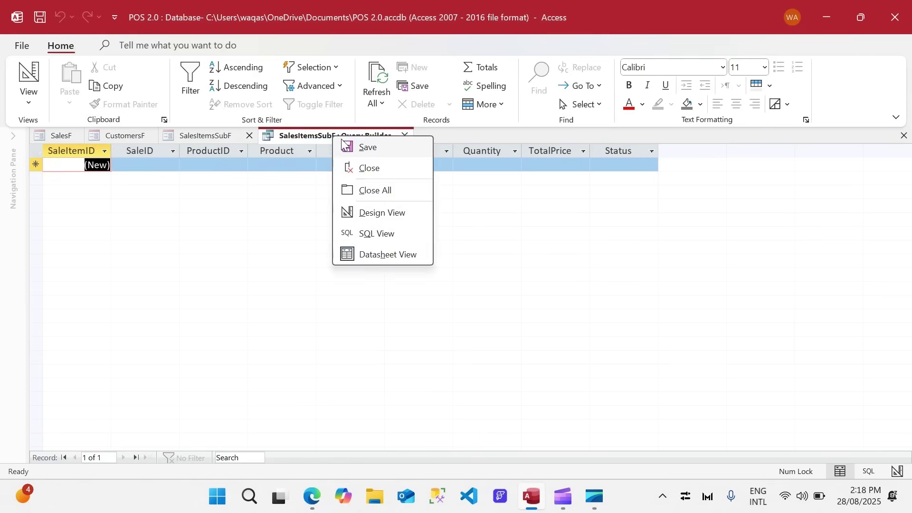
pyautogui.click(365, 147)
pyautogui.click(404, 136)
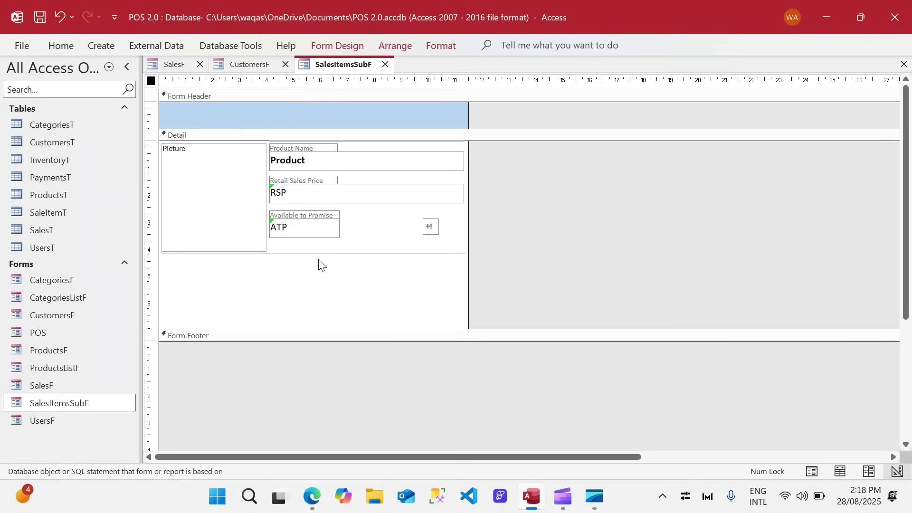
# - Set the control source of the Retail Sales Price text box to UnitPrice
pyautogui.click(361, 197)
pyautogui.click(337, 46)
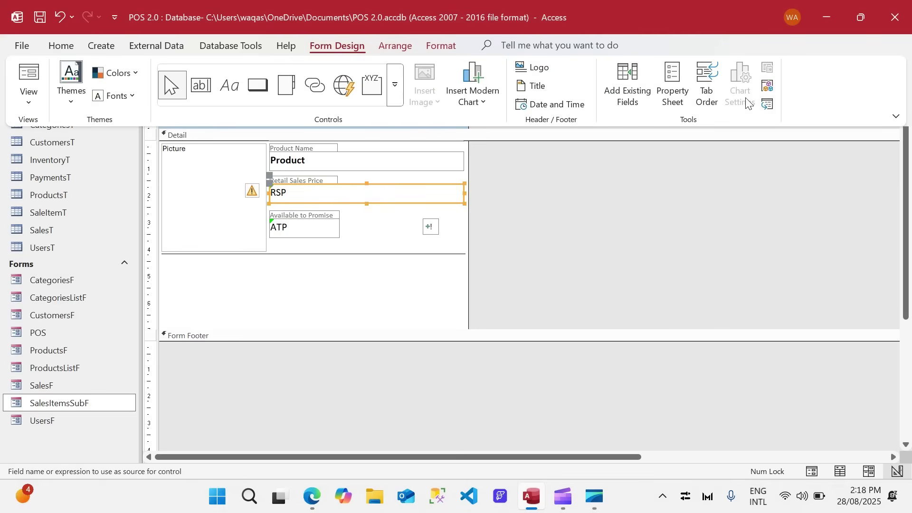
pyautogui.click(672, 90)
pyautogui.click(888, 146)
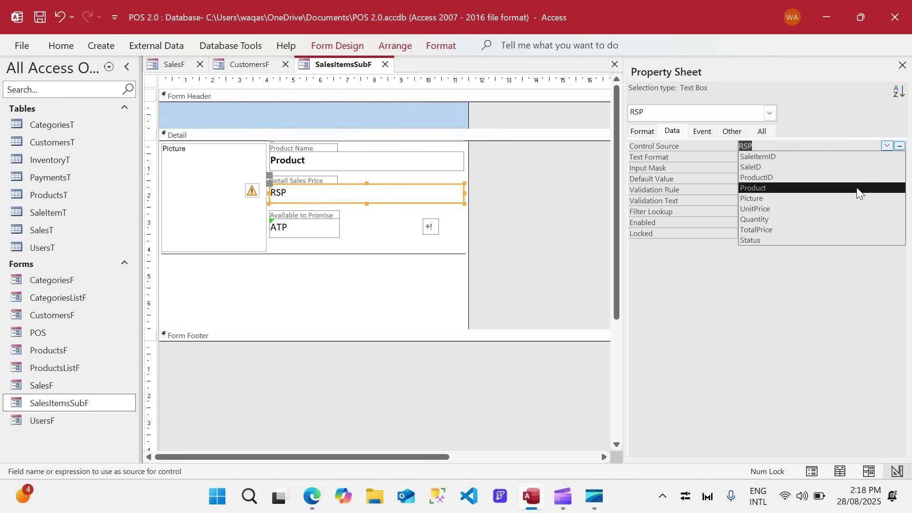
pyautogui.click(855, 231)
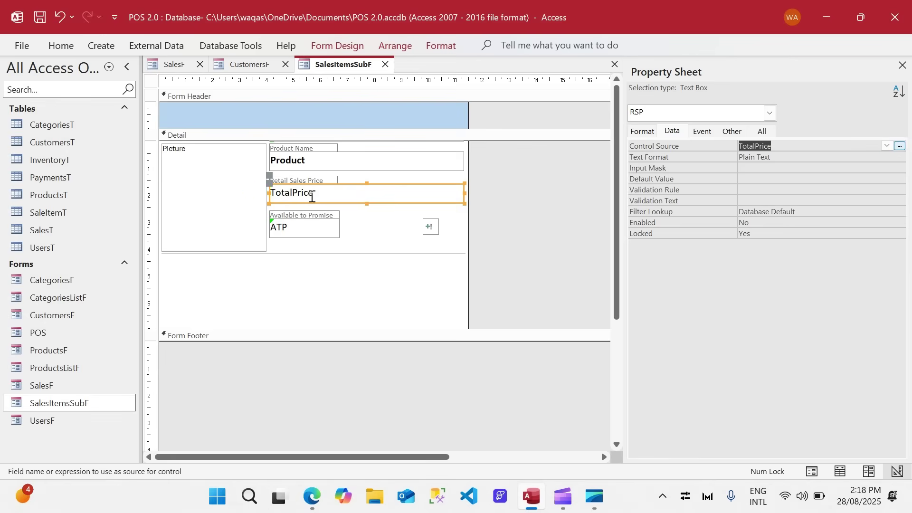
pyautogui.hotkey('ctrl', 'z')
pyautogui.click(888, 145)
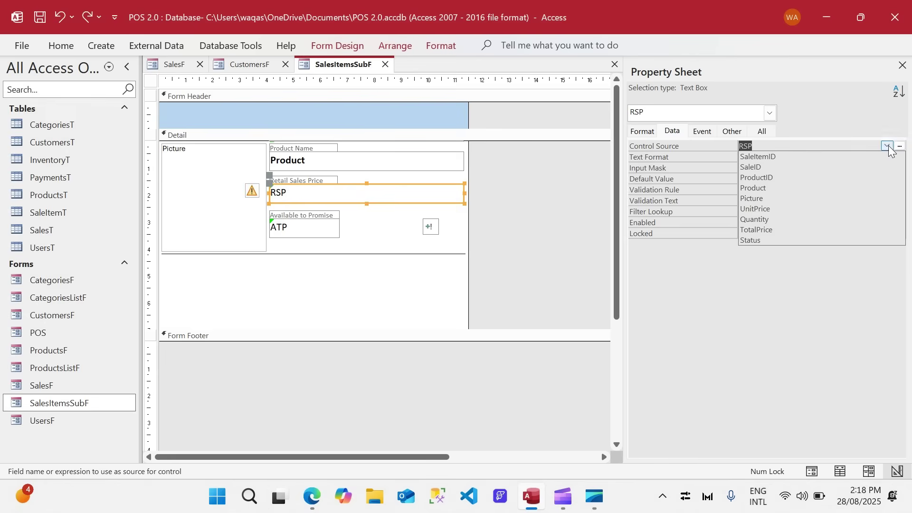
pyautogui.click(795, 209)
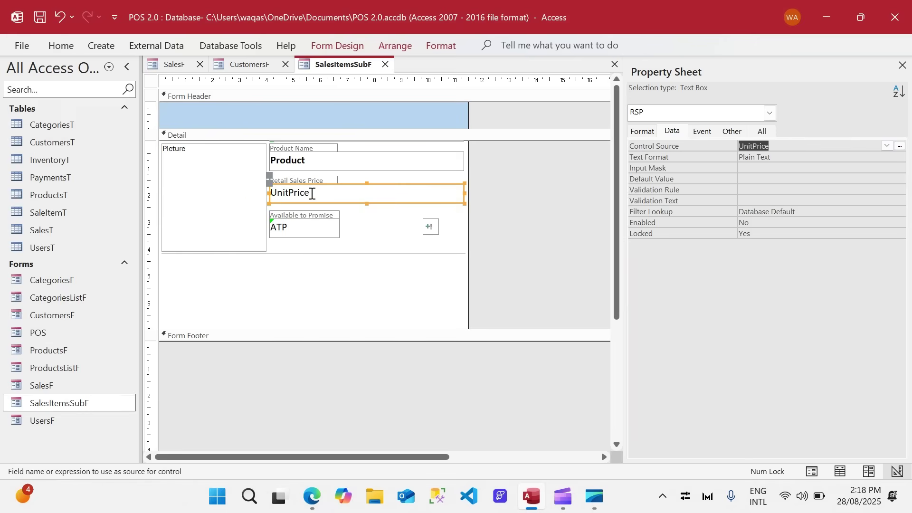
# - Set the control source of the Available to Promise text box to Quantity and change its label to Qty
pyautogui.click(307, 227)
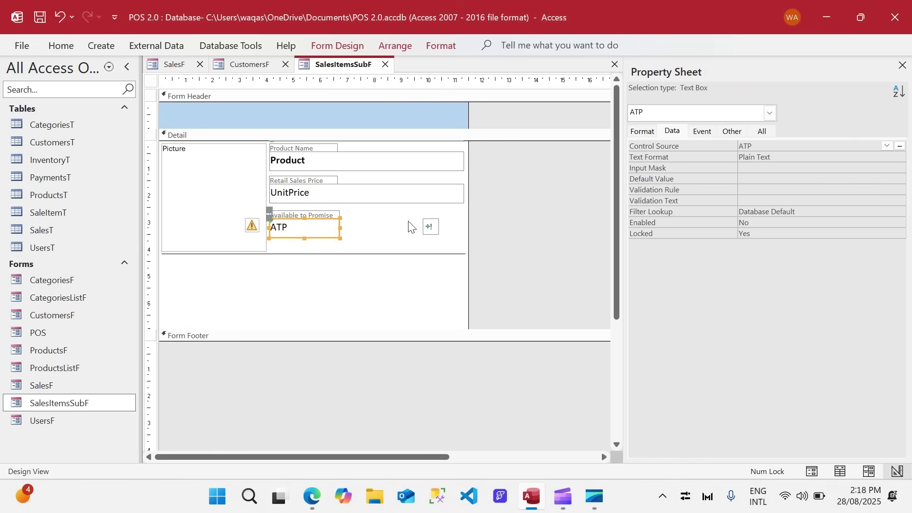
pyautogui.click(889, 146)
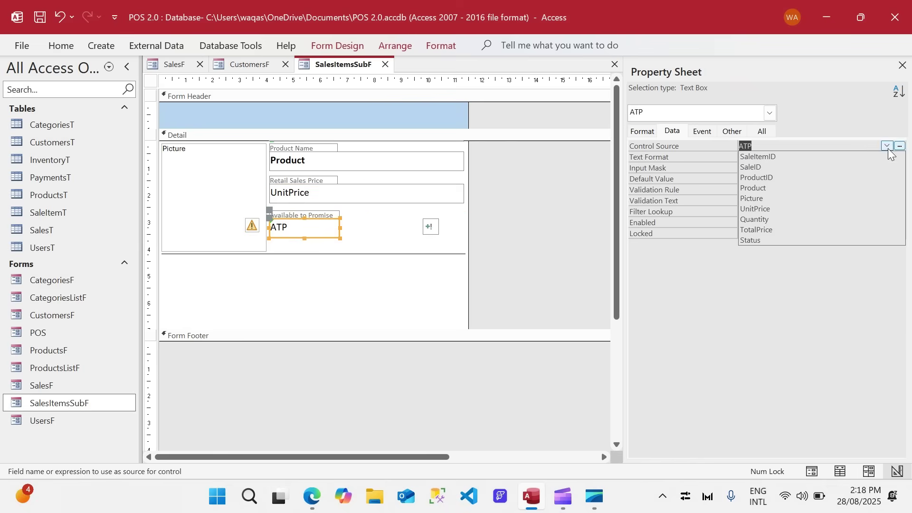
pyautogui.click(801, 220)
pyautogui.click(317, 214)
pyautogui.click(301, 214)
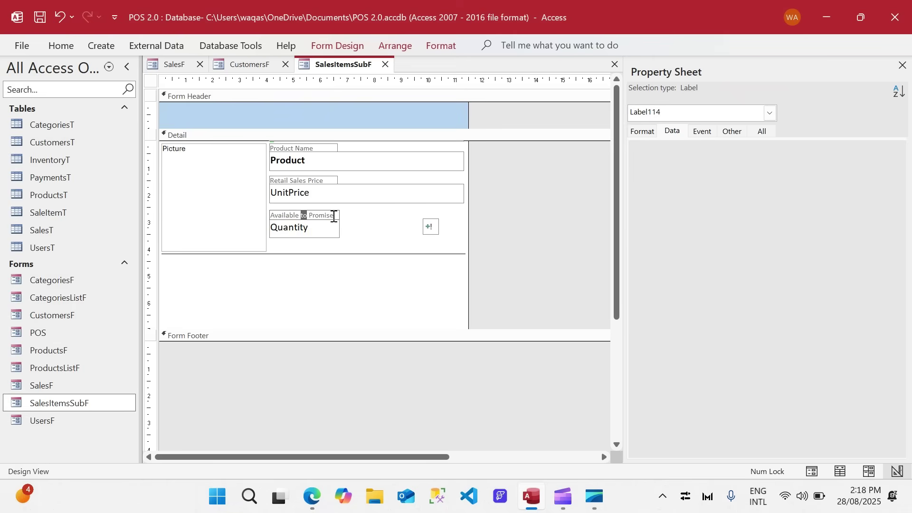
pyautogui.moveTo(337, 215); pyautogui.dragTo(218, 212)
pyautogui.write('Qty')
pyautogui.press('Return')
# - Narrow the Qty label and text box, center their text, and place them beside the add button
pyautogui.moveTo(356, 216); pyautogui.dragTo(295, 227)
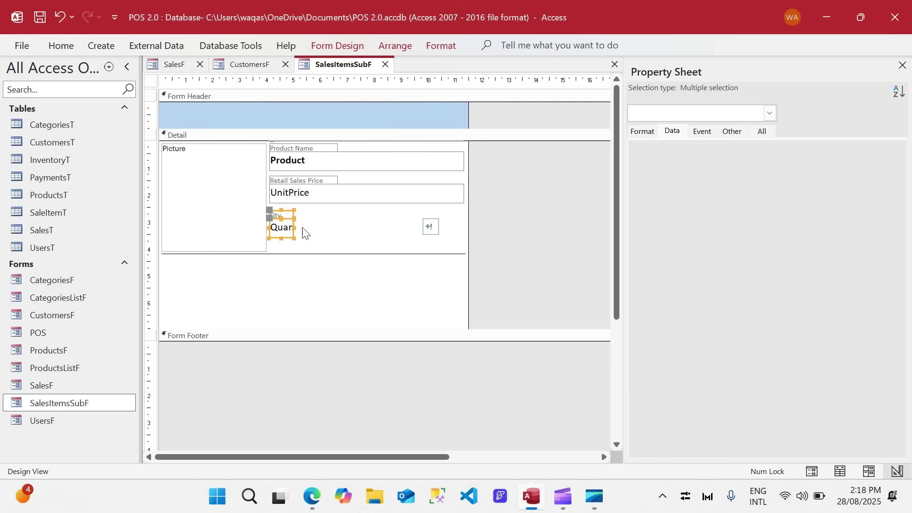
pyautogui.click(66, 50)
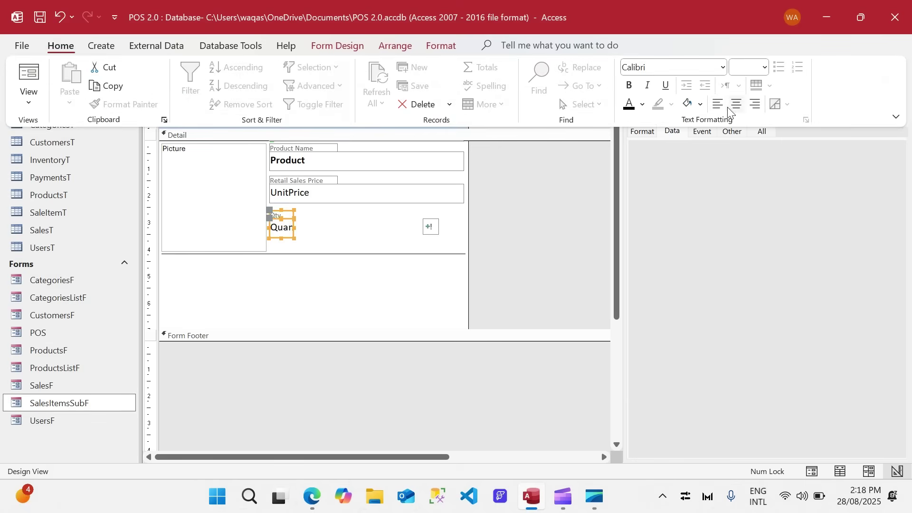
pyautogui.click(736, 103)
pyautogui.click(285, 234)
pyautogui.moveTo(285, 233); pyautogui.dragTo(409, 234)
pyautogui.click(333, 231)
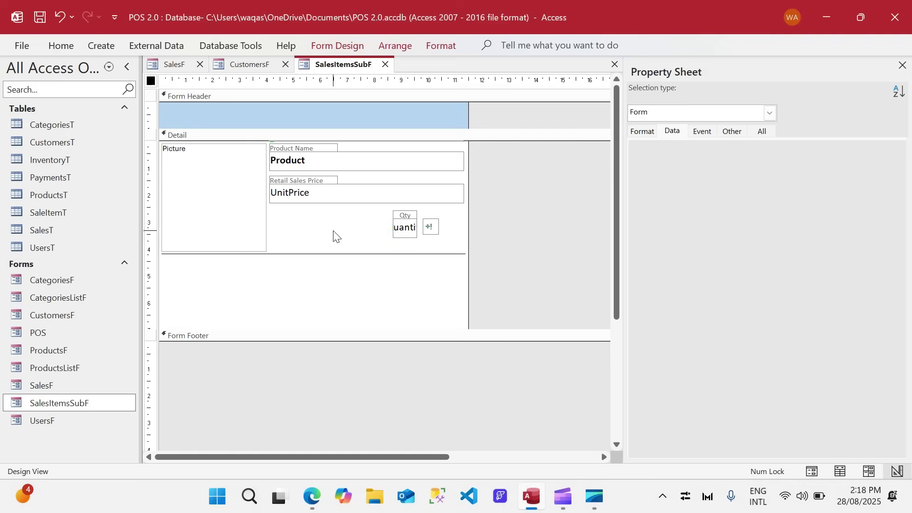
pyautogui.click(334, 233)
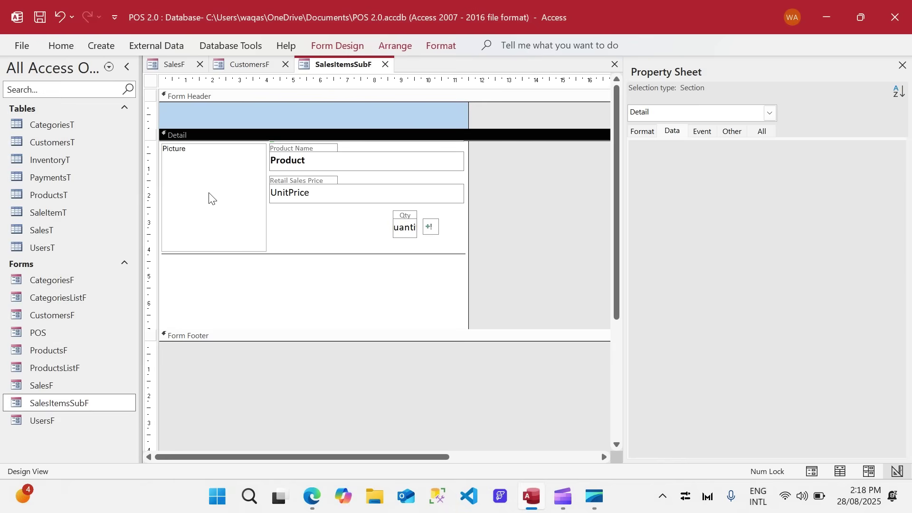
# - Show the fields available to the form, collapse the Picture subfields, and check the TotalPrice field
pyautogui.click(151, 80)
pyautogui.click(338, 45)
pyautogui.click(623, 90)
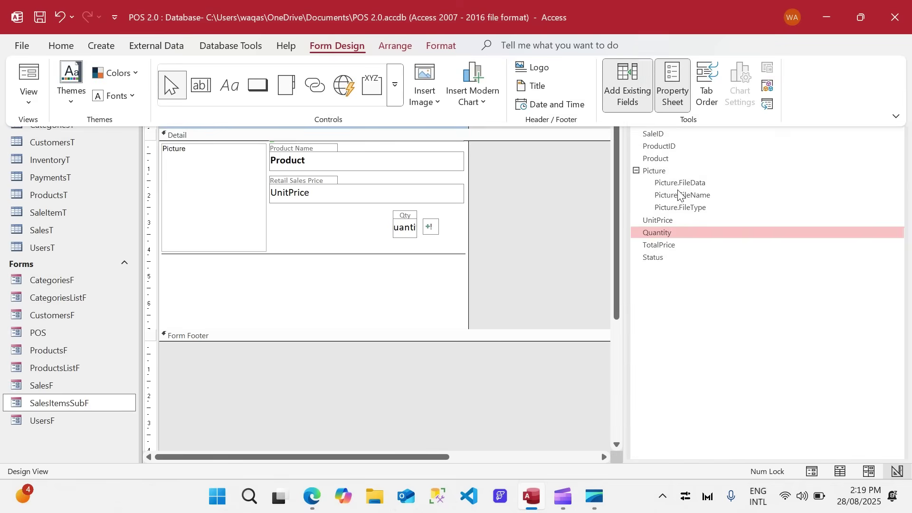
pyautogui.click(636, 170)
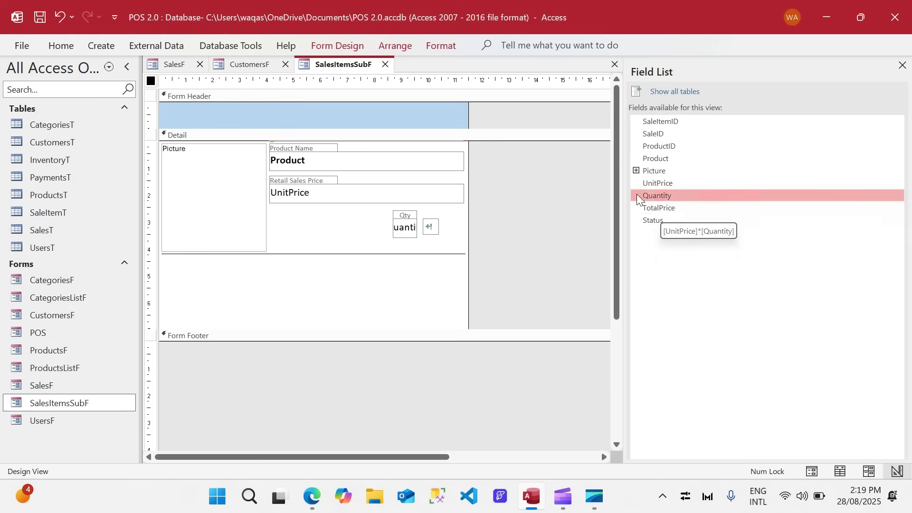
pyautogui.moveTo(646, 208); pyautogui.dragTo(618, 212)
# - Duplicate the Retail Sales Price text box with its label and change the copy's label to Total Price
pyautogui.click(309, 182)
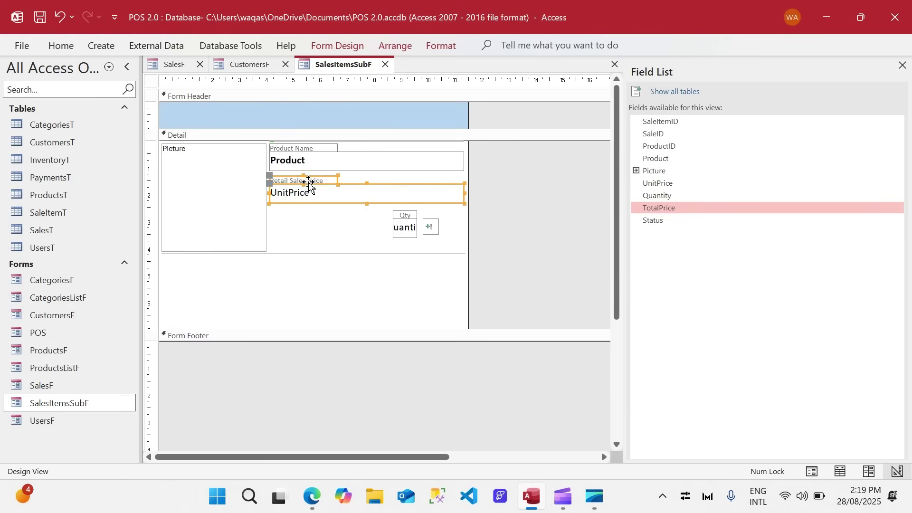
pyautogui.hotkey('ctrl', 'c')
pyautogui.hotkey('ctrl', 'v')
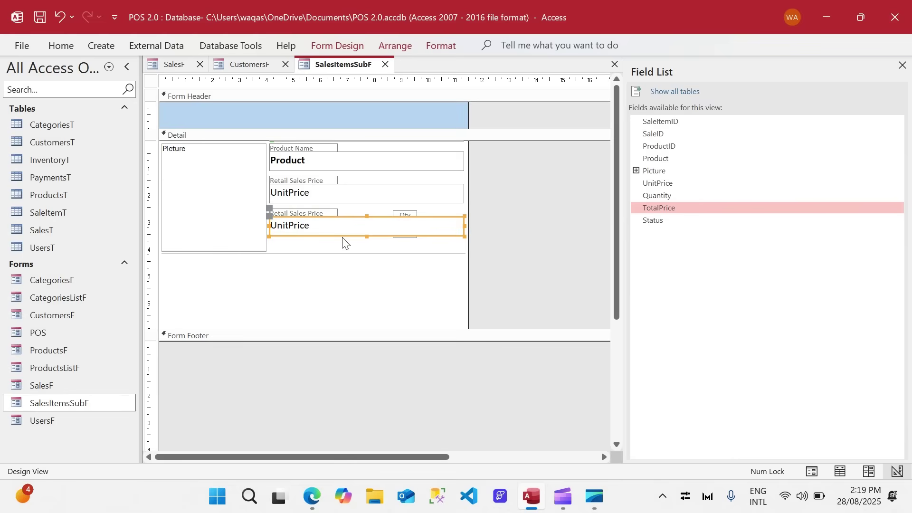
pyautogui.click(342, 242)
pyautogui.click(301, 214)
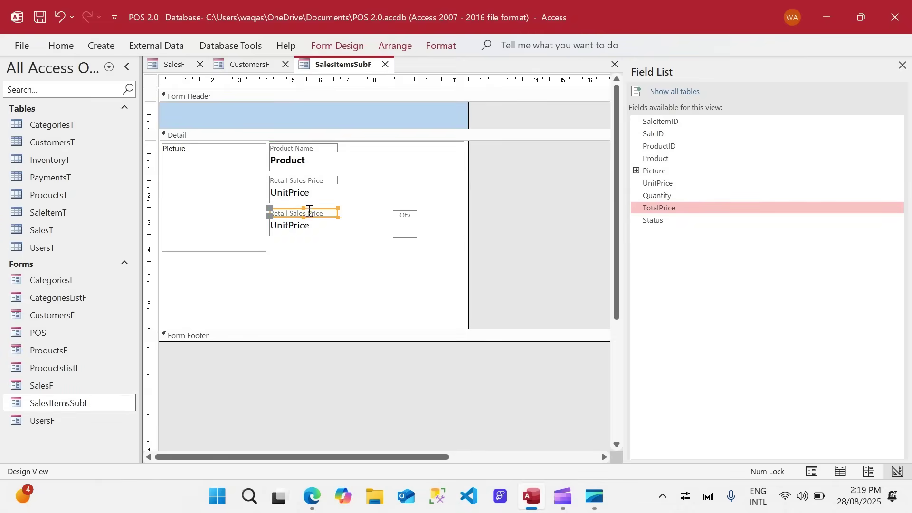
pyautogui.moveTo(307, 214); pyautogui.dragTo(240, 217)
pyautogui.write('To')
pyautogui.press('Return')
pyautogui.moveTo(337, 215); pyautogui.dragTo(306, 217)
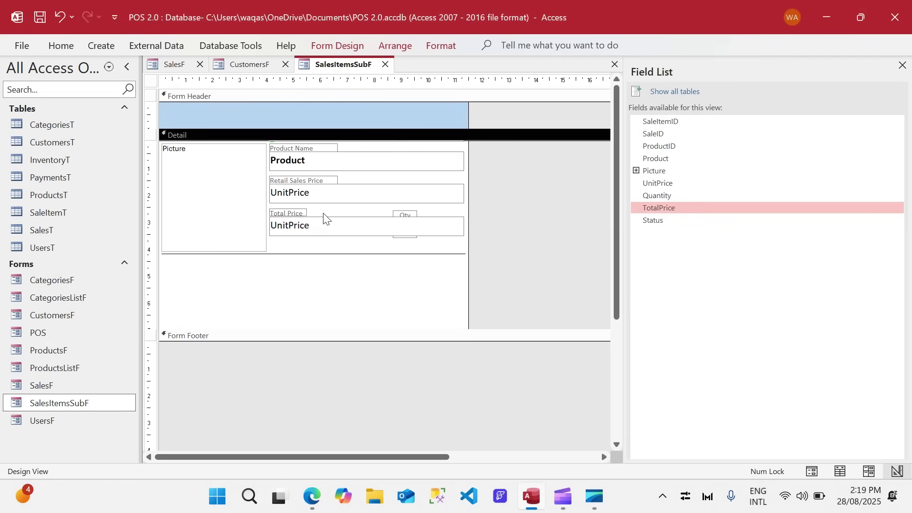
pyautogui.hotkey('ctrl', 'z')
# - Narrow the Total Price and Retail Sales Price boxes to label width and arrange them in one row with Qty between them
pyautogui.click(461, 226)
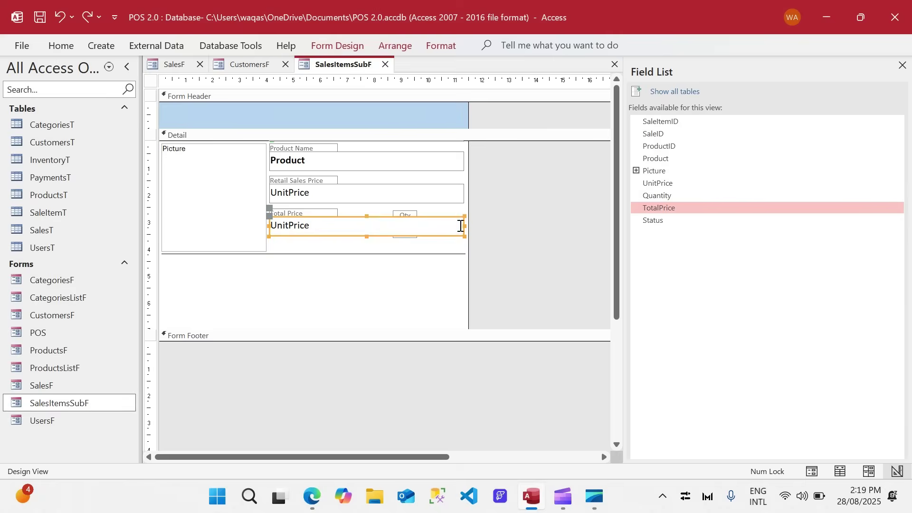
pyautogui.moveTo(463, 225); pyautogui.dragTo(341, 226)
pyautogui.click(359, 216)
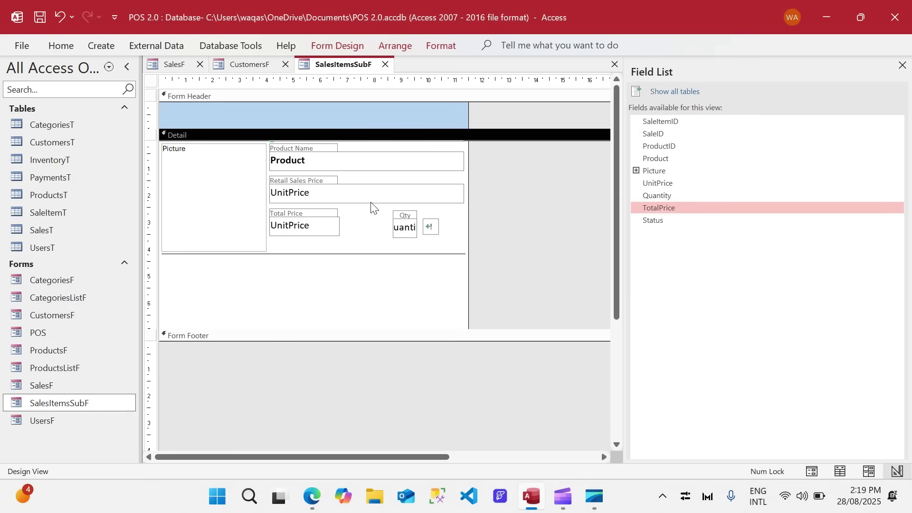
pyautogui.click(404, 197)
pyautogui.moveTo(464, 192); pyautogui.dragTo(341, 191)
pyautogui.moveTo(305, 229); pyautogui.dragTo(418, 197)
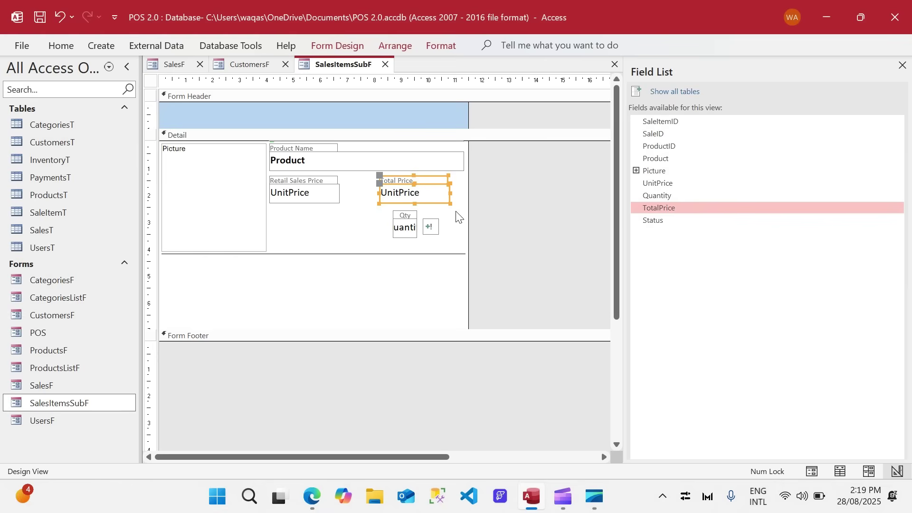
pyautogui.moveTo(403, 227); pyautogui.dragTo(361, 199)
# - Place the Add button below the price row, duplicate it beside the original, and caption the copy Decrease
pyautogui.moveTo(432, 233); pyautogui.dragTo(390, 223)
pyautogui.click(336, 232)
pyautogui.hotkey('ctrl', 'c')
pyautogui.hotkey('ctrl', 'v')
pyautogui.doubleClick(380, 227)
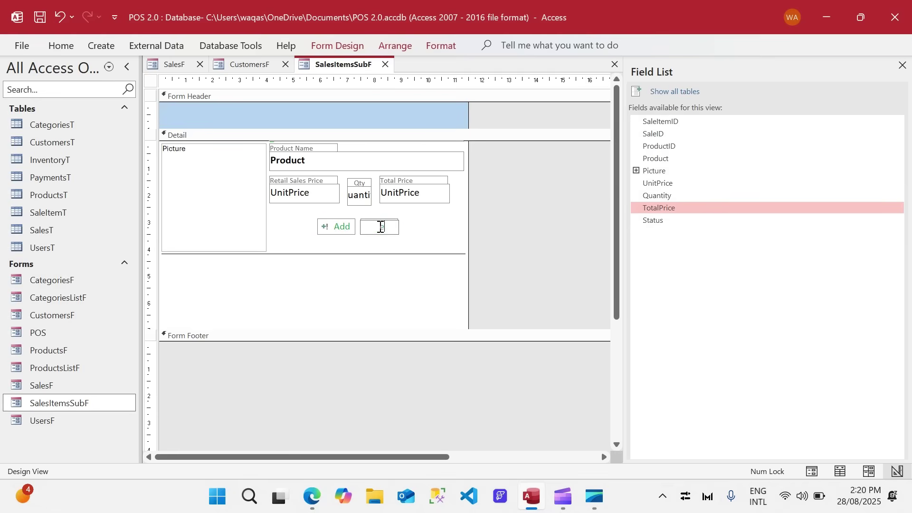
pyautogui.write('Remo')
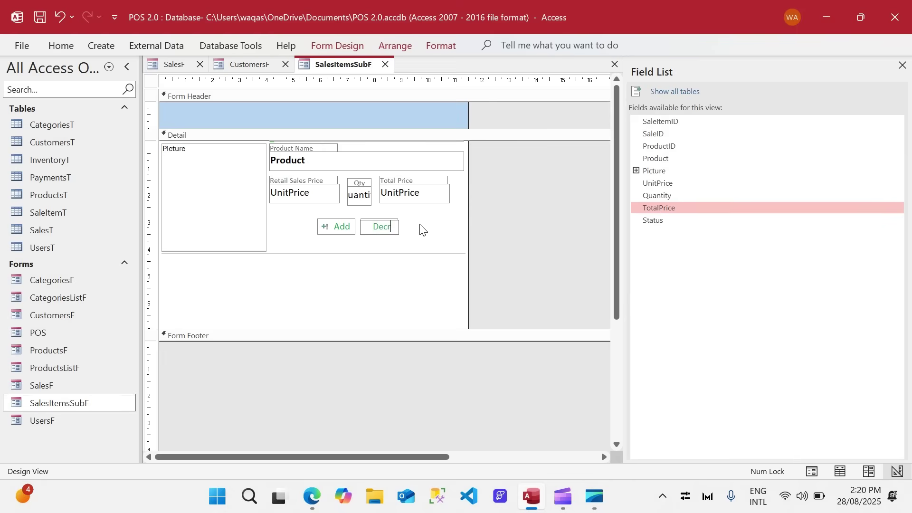
pyautogui.press('BackSpace')
pyautogui.write('ase')
pyautogui.press('Return')
# - Widen the Decrease button to fit its caption and widen the Add button to about the same width
pyautogui.moveTo(397, 226); pyautogui.dragTo(417, 227)
pyautogui.click(335, 228)
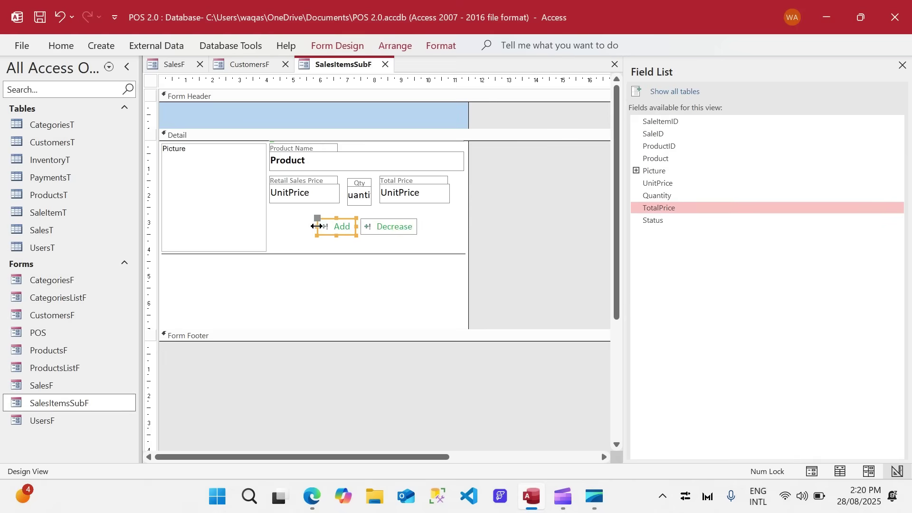
pyautogui.moveTo(317, 226); pyautogui.dragTo(297, 227)
pyautogui.click(303, 245)
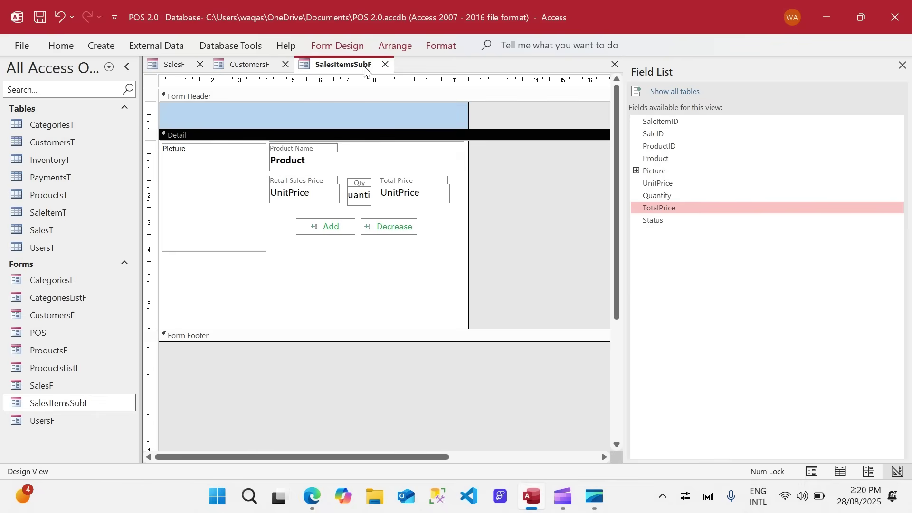
# - Show the property sheet's format properties and reduce the Form Header section's height slightly
pyautogui.click(341, 46)
pyautogui.click(673, 88)
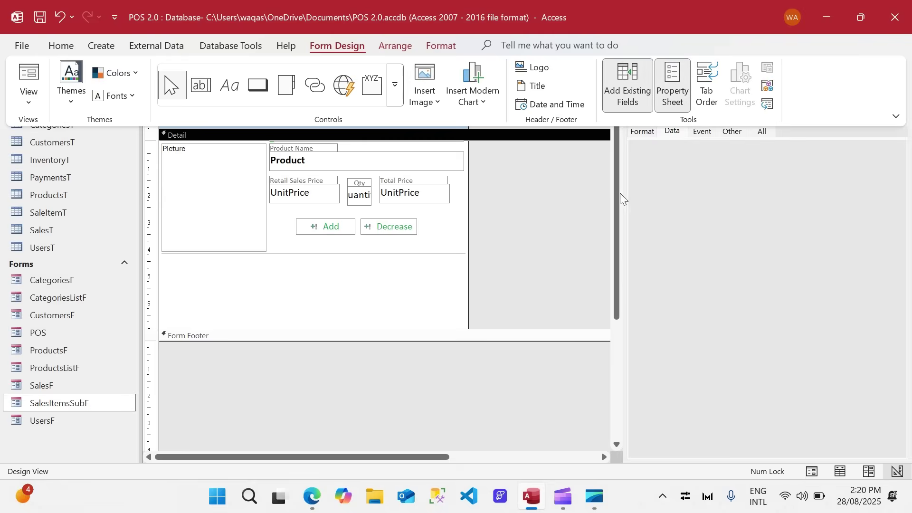
pyautogui.click(647, 131)
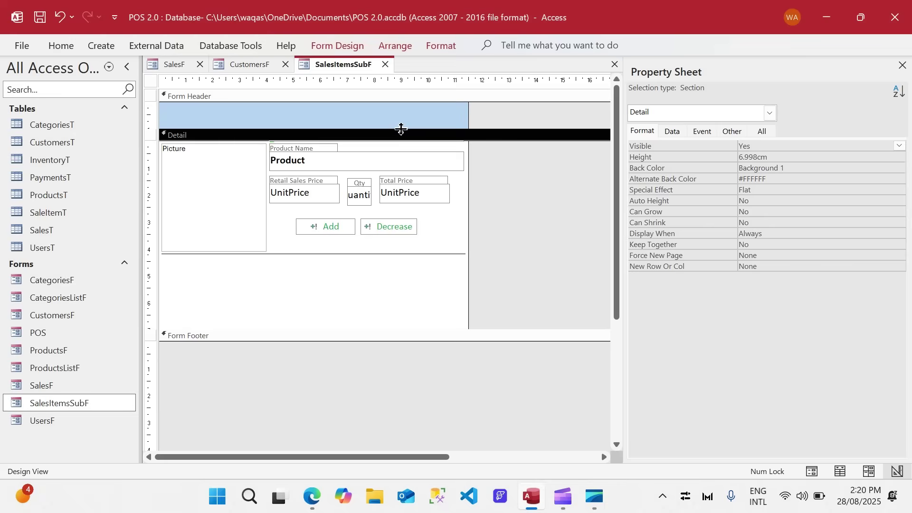
pyautogui.moveTo(402, 129); pyautogui.dragTo(401, 121)
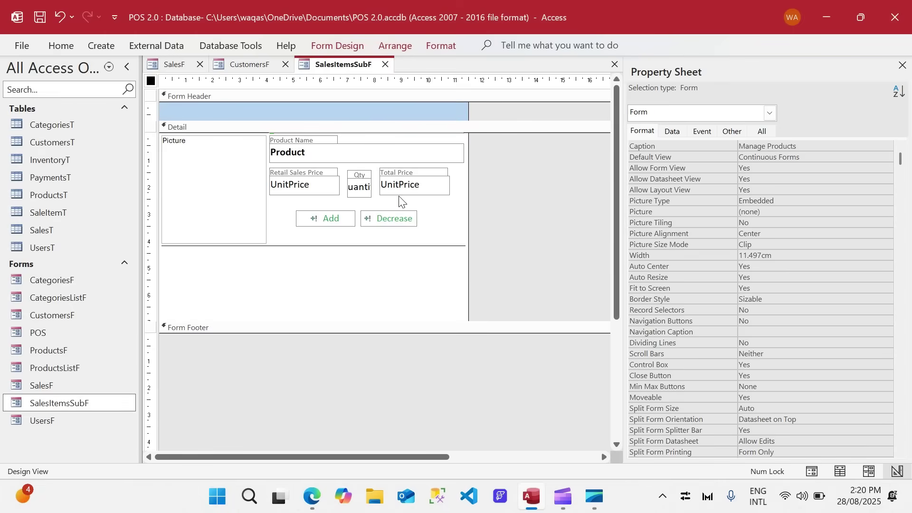
# - Space Qty and Total Price out to the end of the Product box, and shrink the Picture control to about 2.59 by 2.29 cm
pyautogui.moveTo(404, 210); pyautogui.dragTo(361, 177)
pyautogui.moveTo(361, 187); pyautogui.dragTo(353, 185)
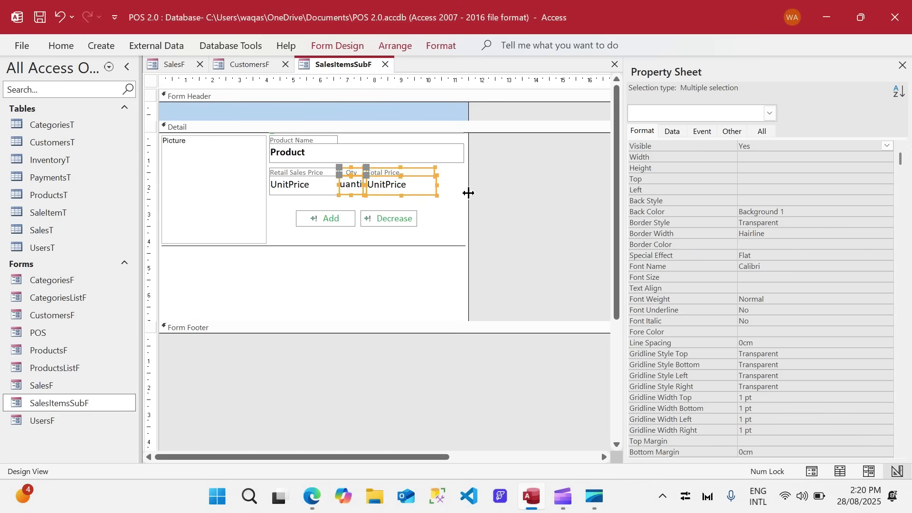
pyautogui.press('Right')
pyautogui.press('Right')
pyautogui.press('Right')
pyautogui.press('Right')
pyautogui.moveTo(451, 205); pyautogui.dragTo(422, 167)
pyautogui.click(456, 226)
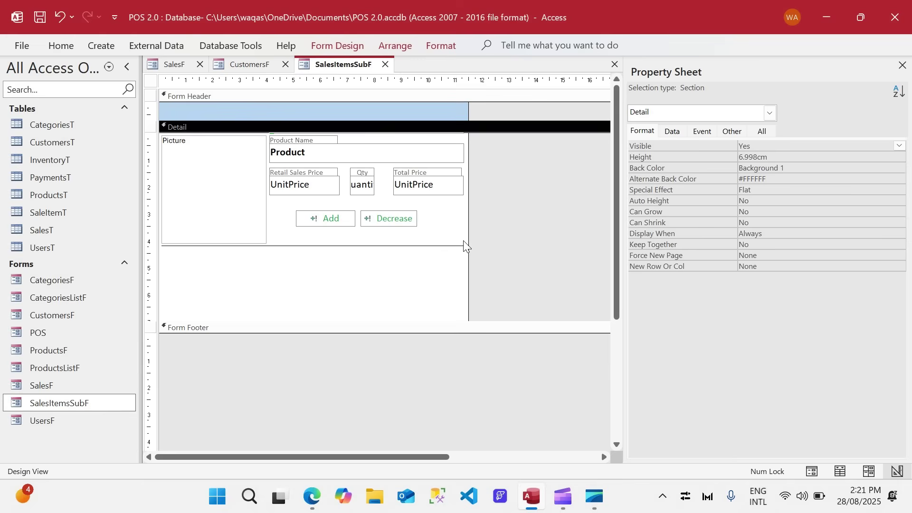
pyautogui.click(260, 232)
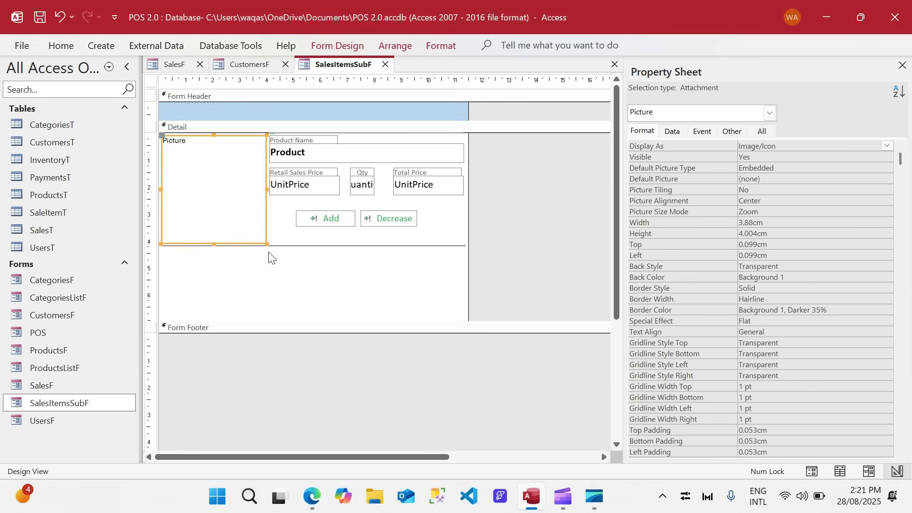
pyautogui.moveTo(266, 244); pyautogui.dragTo(231, 183)
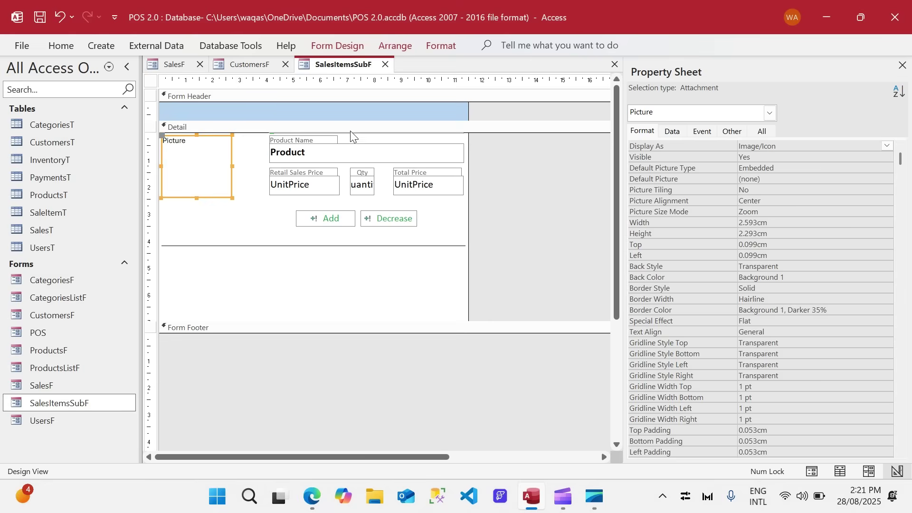
# - Move the CategoryID text box below the buttons, bind it to SaleItemID, and name it SaleItemID
pyautogui.moveTo(350, 131); pyautogui.dragTo(280, 249)
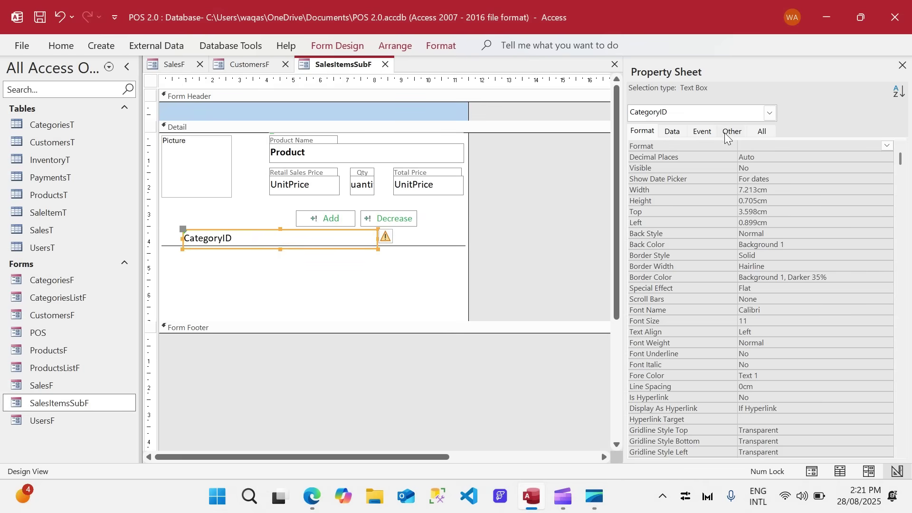
pyautogui.click(674, 132)
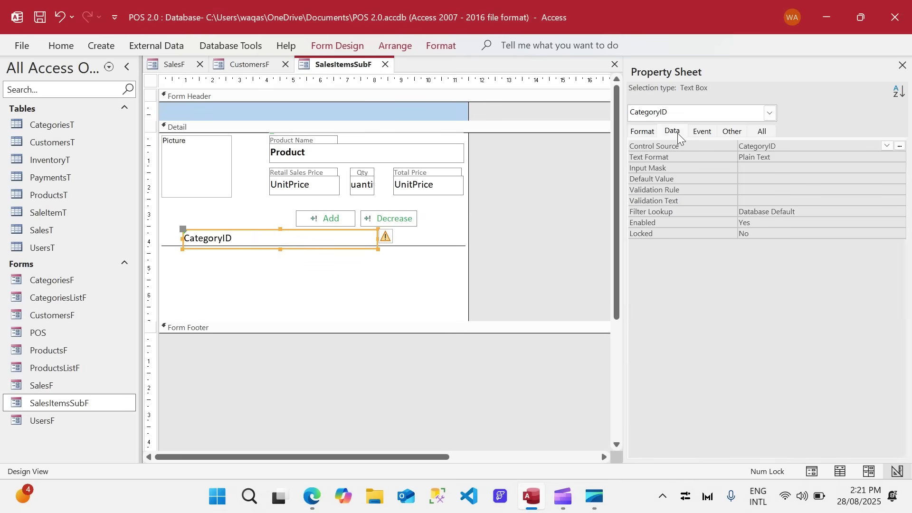
pyautogui.click(887, 146)
pyautogui.click(860, 157)
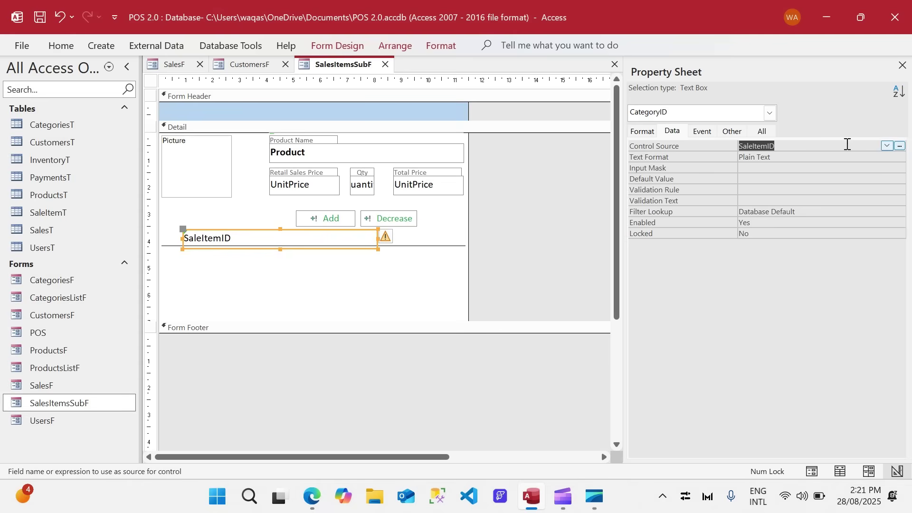
pyautogui.click(732, 131)
pyautogui.click(791, 155)
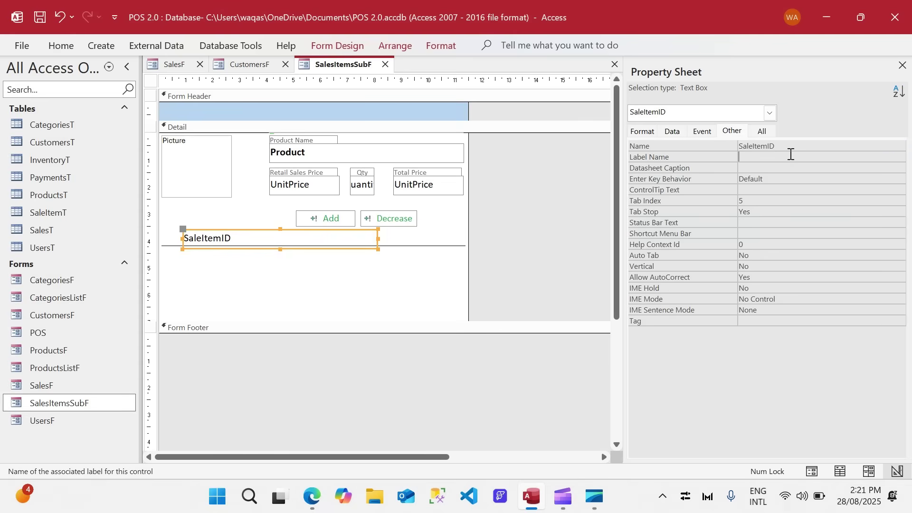
# - Narrow the SaleItemID text box, duplicate it below, and bind the copy to SaleID
pyautogui.moveTo(377, 238); pyautogui.dragTo(238, 238)
pyautogui.hotkey('ctrl', 'd')
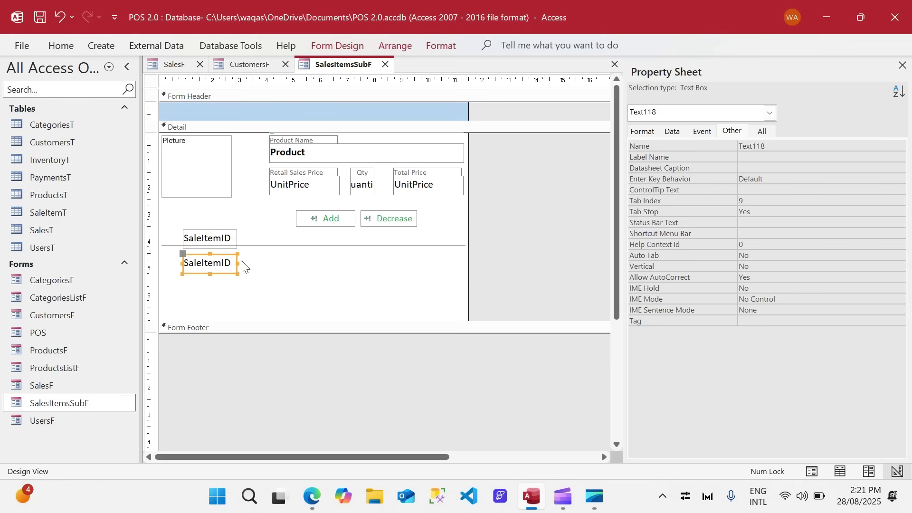
pyautogui.click(673, 131)
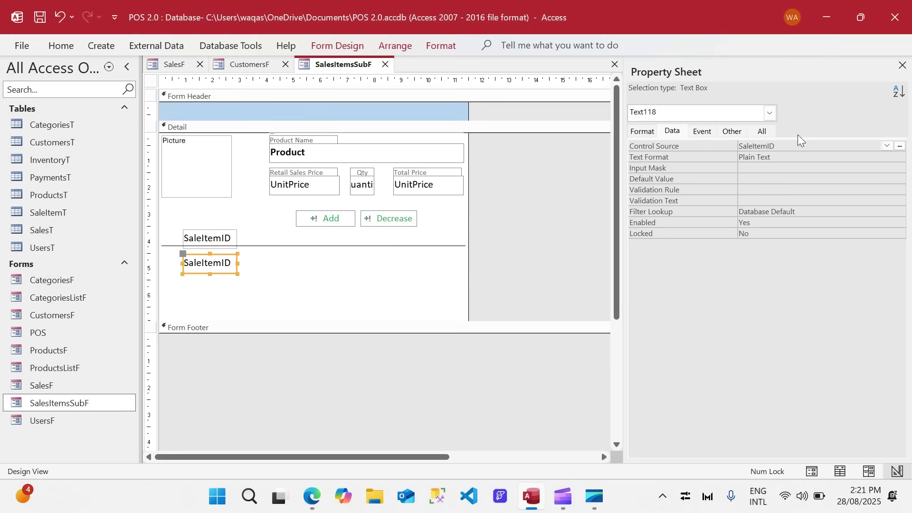
pyautogui.click(887, 146)
pyautogui.click(851, 167)
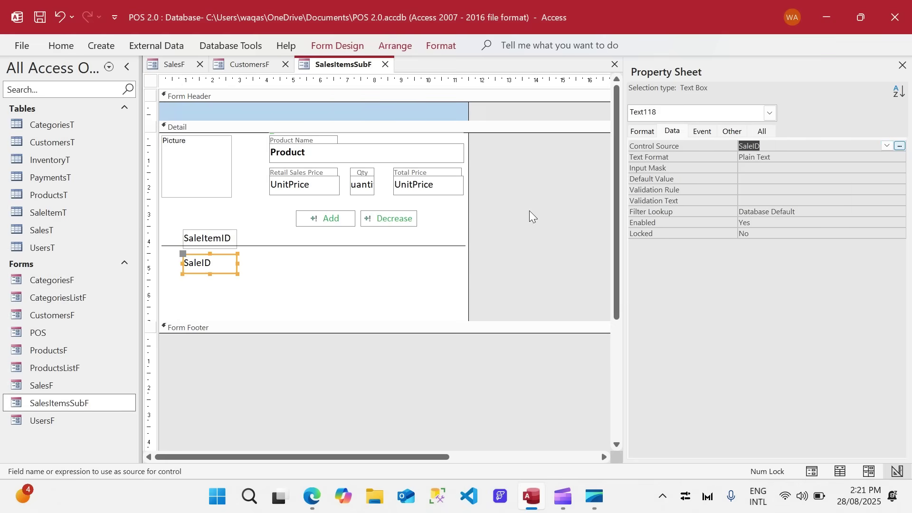
# - Name the copied text box SaleID
pyautogui.click(732, 132)
pyautogui.click(642, 142)
pyautogui.write('sa=')
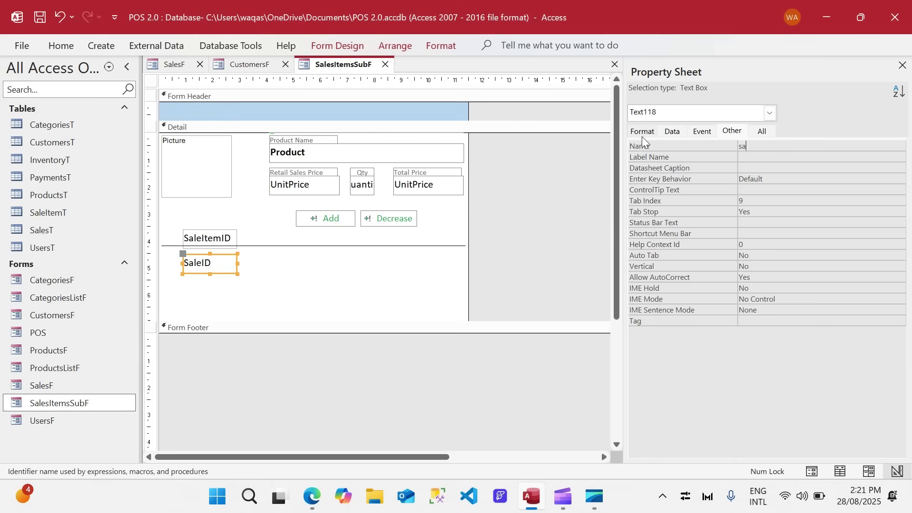
pyautogui.press('BackSpace')
pyautogui.press('BackSpace')
pyautogui.press('BackSpace')
pyautogui.write('SaleI')
pyautogui.press('BackSpace')
pyautogui.write('ID')
pyautogui.press('Return')
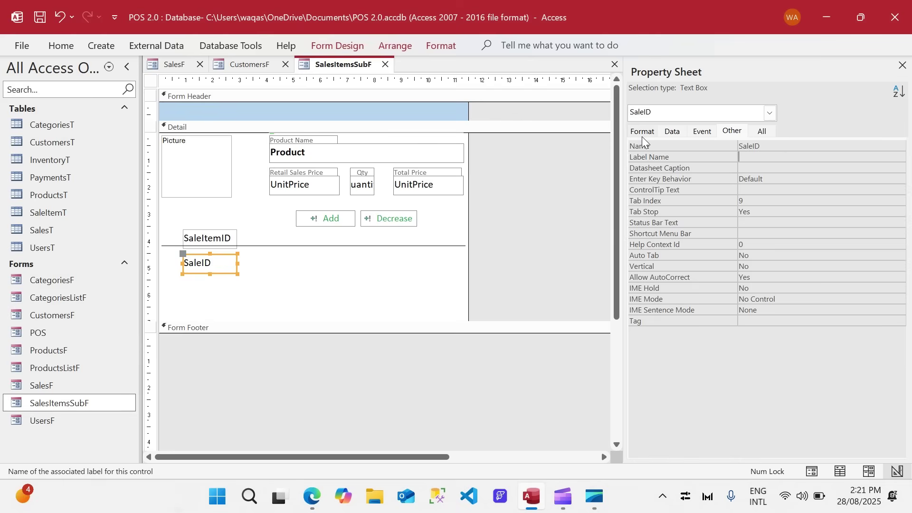
pyautogui.click(213, 285)
pyautogui.click(223, 271)
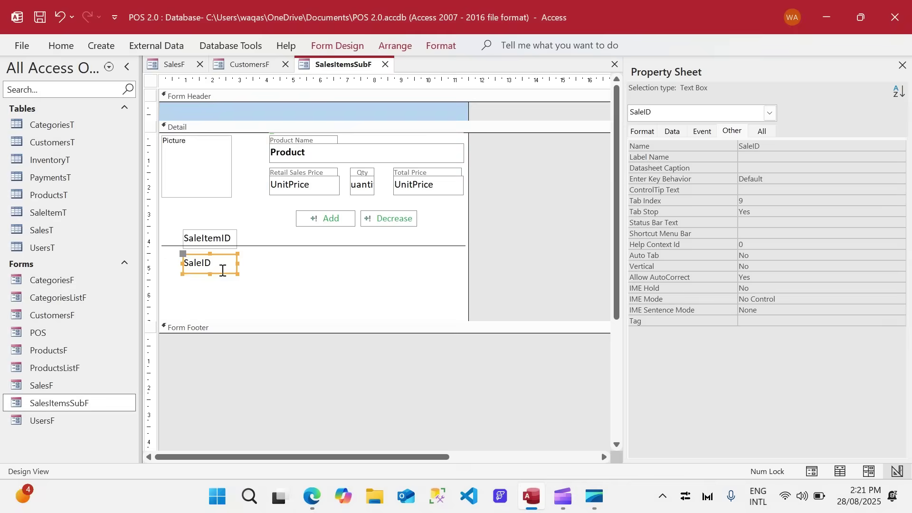
# - Pull the ProductID box out from behind the product controls, narrow it, and line it up with SaleItemID and SaleID in one row
pyautogui.moveTo(267, 132); pyautogui.dragTo(308, 138)
pyautogui.click(484, 150)
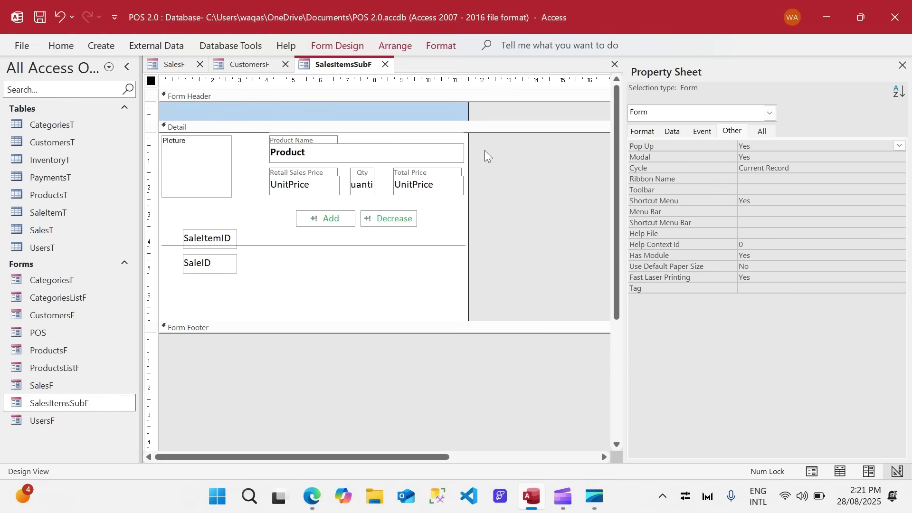
pyautogui.moveTo(442, 137); pyautogui.dragTo(342, 295)
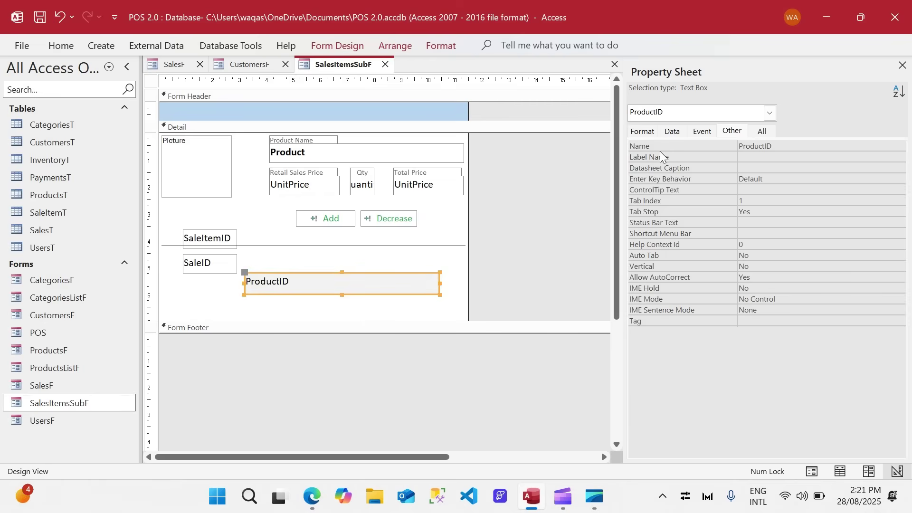
pyautogui.click(676, 132)
pyautogui.click(464, 284)
pyautogui.click(437, 287)
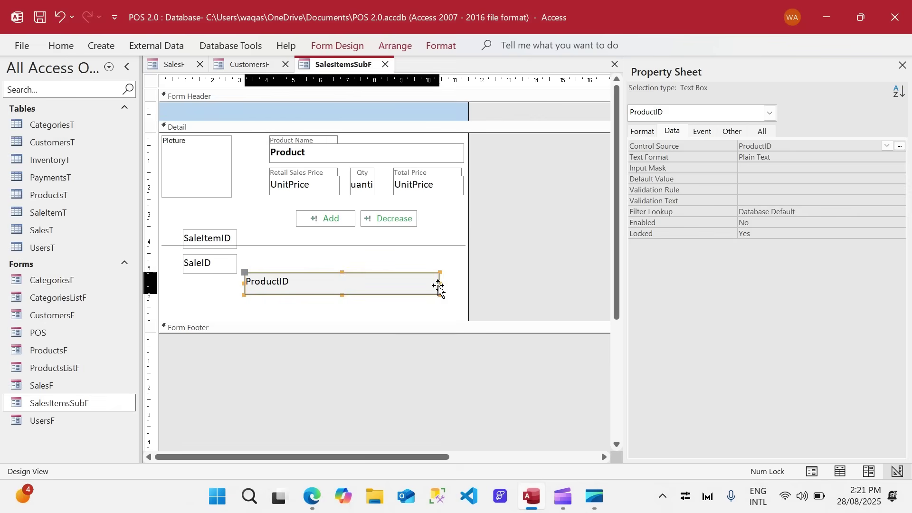
pyautogui.click(263, 142)
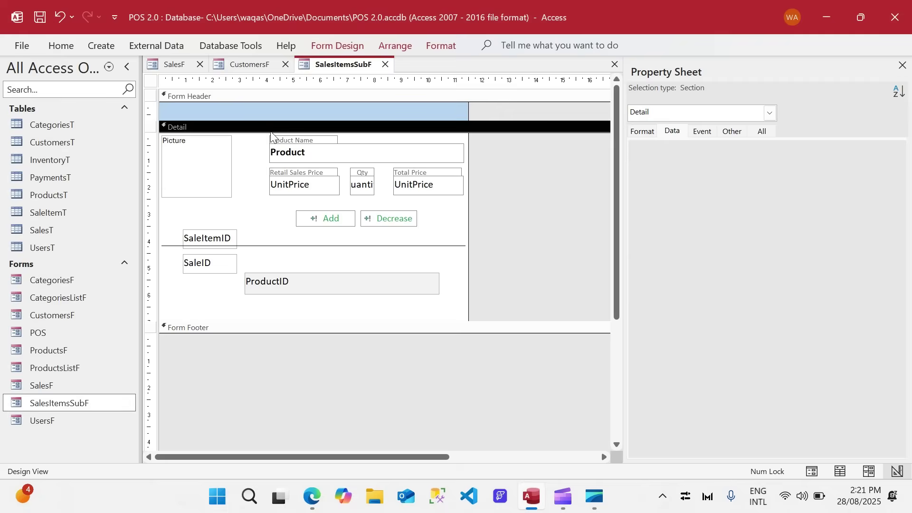
pyautogui.click(407, 291)
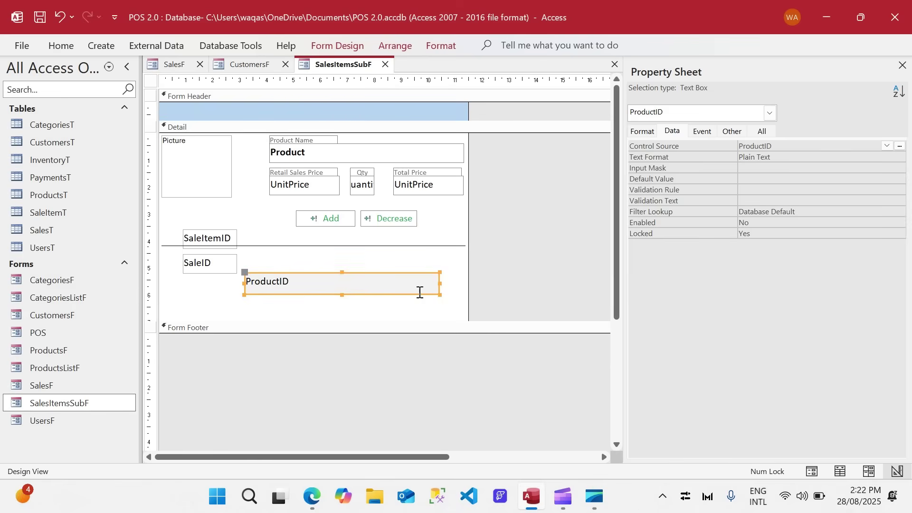
pyautogui.moveTo(438, 284); pyautogui.dragTo(288, 254)
pyautogui.moveTo(233, 267); pyautogui.dragTo(349, 242)
# - Set the height of the SaleItemID, ProductID and SaleID text boxes to 0 cm
pyautogui.keyDown('shift'); pyautogui.click(267, 238); pyautogui.keyUp('shift')
pyautogui.keyDown('shift'); pyautogui.click(209, 238); pyautogui.keyUp('shift')
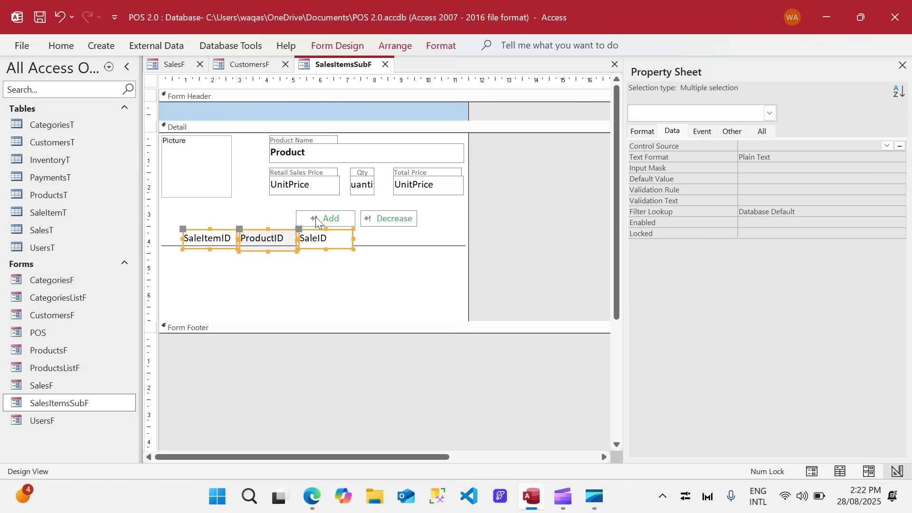
pyautogui.click(644, 133)
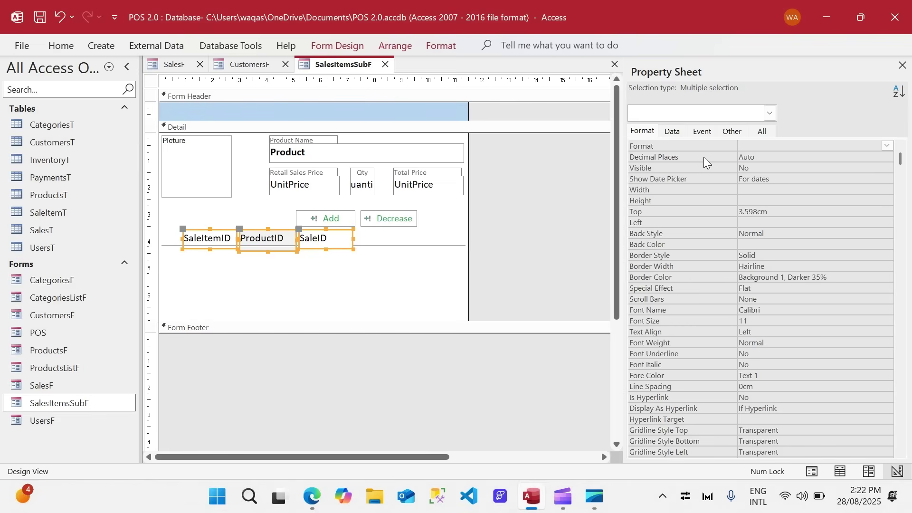
pyautogui.click(768, 202)
pyautogui.write('0')
pyautogui.press('Return')
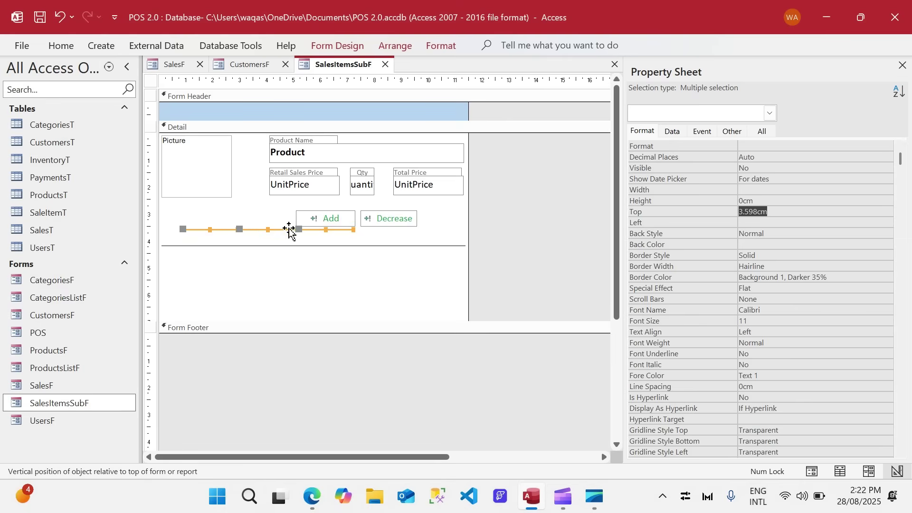
# - Move the three zero-height ID boxes to the Detail section's upper edge and shift the product, price and quantity controls closer to the Picture
pyautogui.moveTo(291, 229); pyautogui.dragTo(382, 189)
pyautogui.click(261, 208)
pyautogui.click(446, 223)
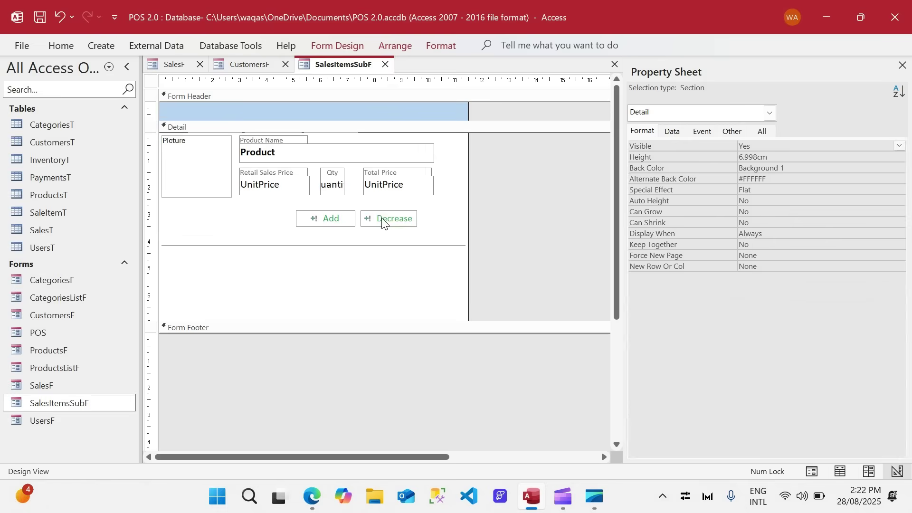
# - Change the Decrease button's caption to a minus sign
pyautogui.click(383, 222)
pyautogui.doubleClick(374, 218)
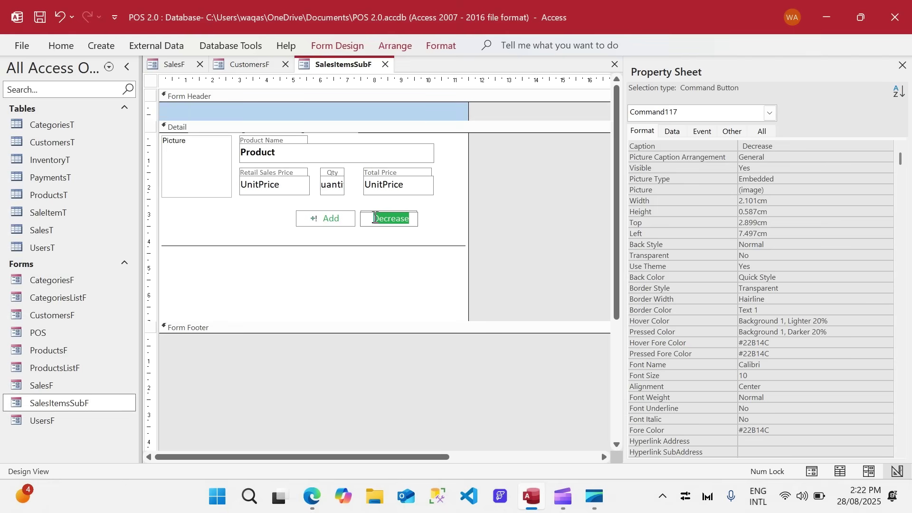
pyautogui.press('BackSpace')
pyautogui.write('-')
pyautogui.press('Return')
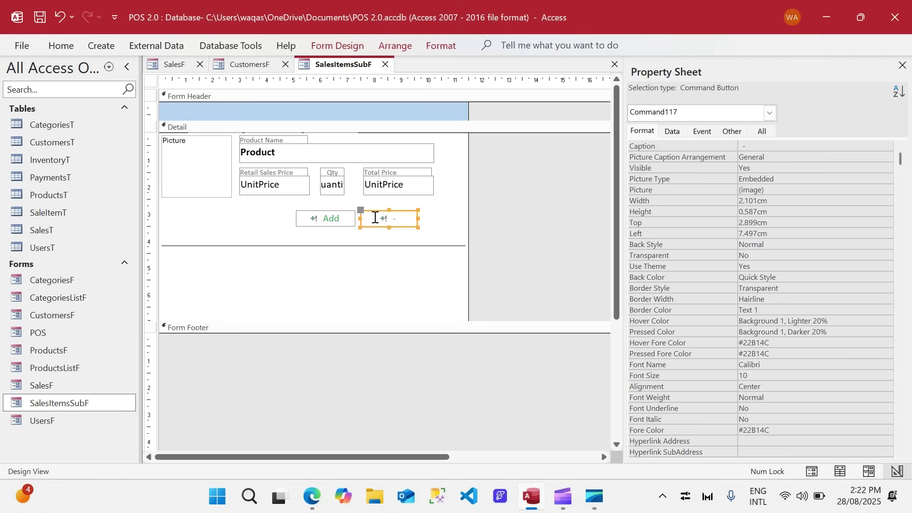
# - Clear the captions of the decrease and Add buttons so only their icons remain
pyautogui.doubleClick(392, 219)
pyautogui.moveTo(405, 220); pyautogui.dragTo(369, 218)
pyautogui.click(433, 213)
pyautogui.click(328, 219)
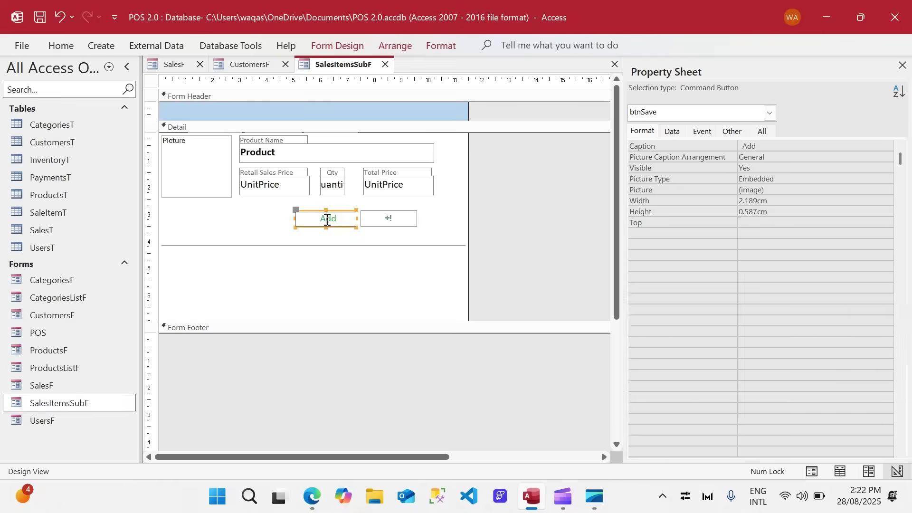
pyautogui.doubleClick(328, 219)
pyautogui.press('BackSpace')
pyautogui.press('Return')
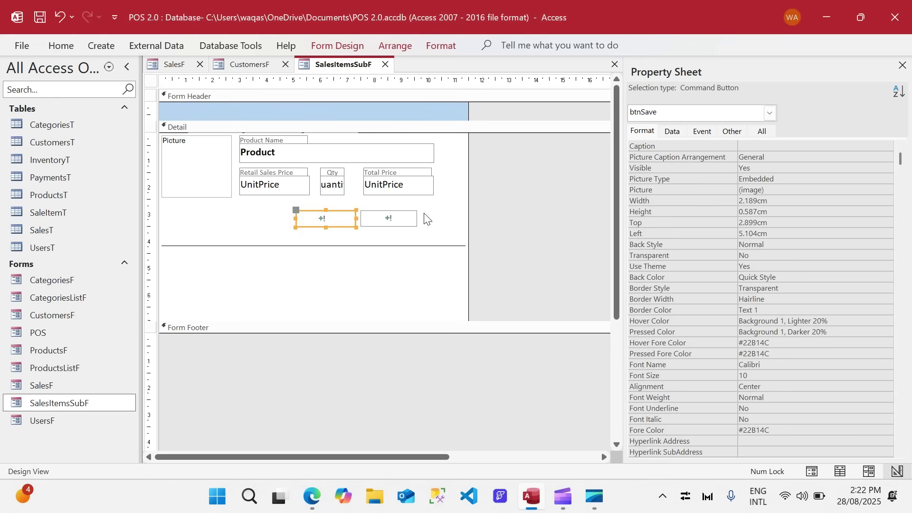
# - Set the decrease button's picture to the Close Window icon from the built-in picture list
pyautogui.click(399, 215)
pyautogui.click(671, 132)
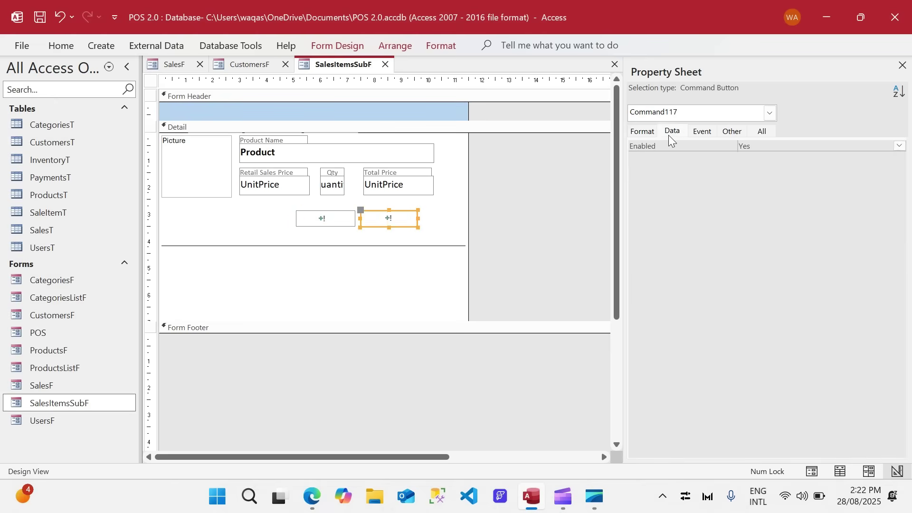
pyautogui.click(642, 131)
pyautogui.click(840, 191)
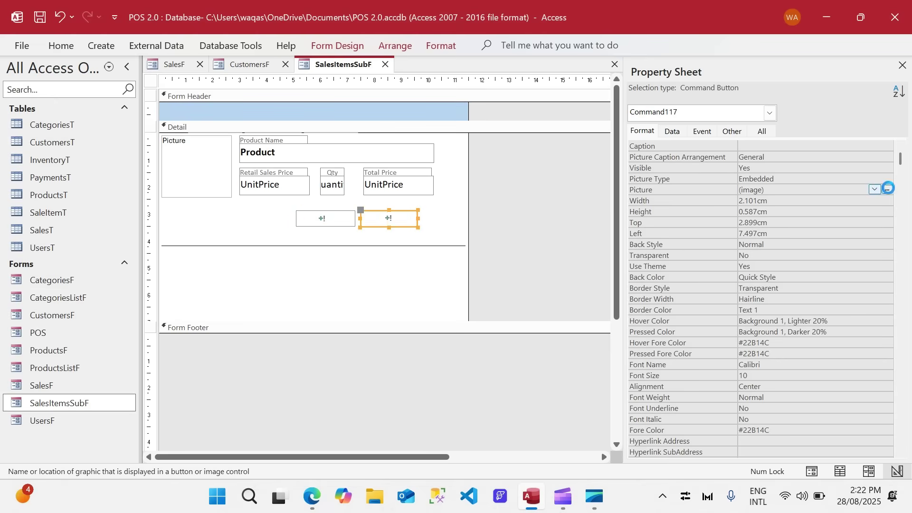
pyautogui.click(888, 189)
pyautogui.click(507, 215)
pyautogui.press('Up')
pyautogui.press('Up')
pyautogui.press('Up')
pyautogui.press('Up')
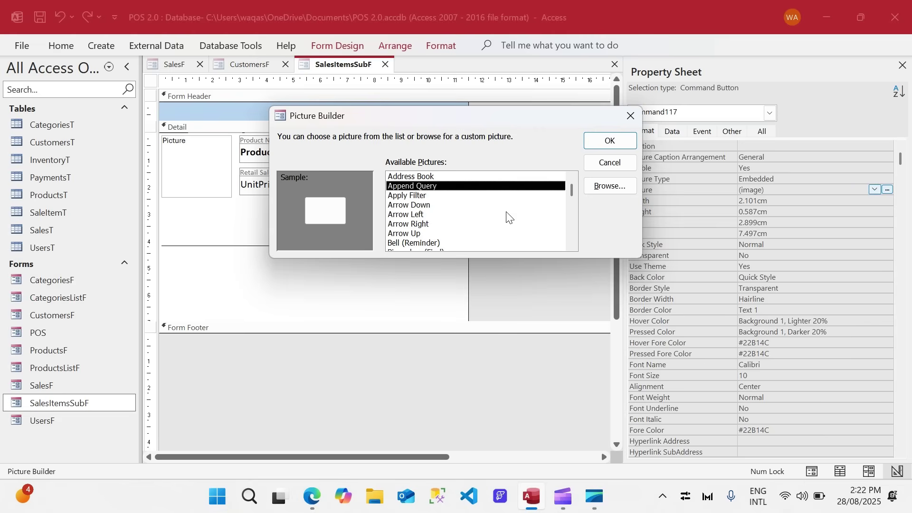
pyautogui.press('Down')
pyautogui.press('Down')
pyautogui.press('Down')
pyautogui.press('Down')
pyautogui.press('Down')
pyautogui.press('Down')
pyautogui.press('Down')
pyautogui.press('Down')
pyautogui.press('Down')
pyautogui.press('Down')
pyautogui.press('Down')
pyautogui.press('Down')
pyautogui.press('Down')
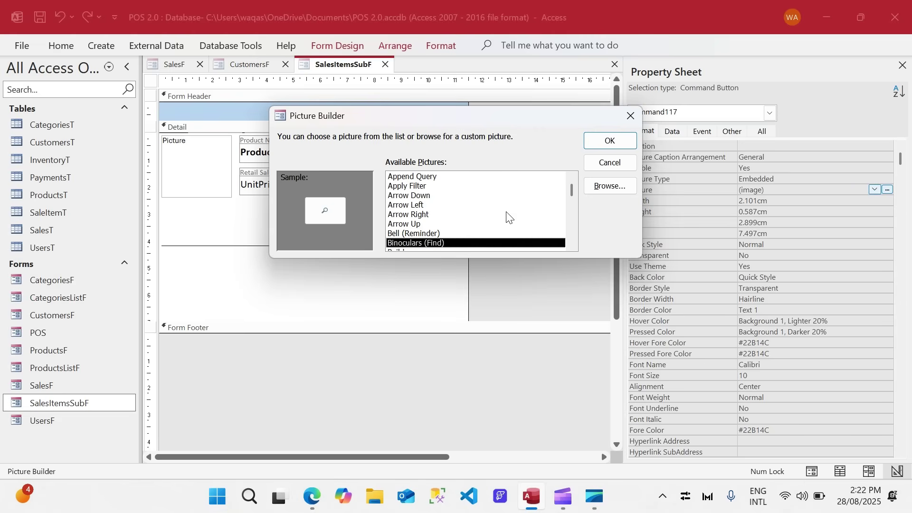
pyautogui.press('Down')
pyautogui.press('Down')
pyautogui.press('Down')
pyautogui.press('Down')
pyautogui.press('Down')
pyautogui.press('Down')
pyautogui.press('Down')
pyautogui.press('Down')
pyautogui.press('Down')
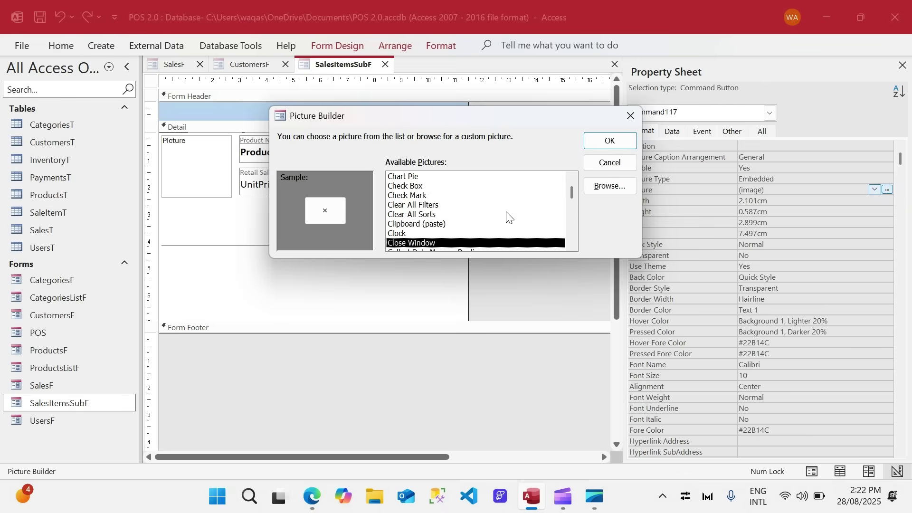
pyautogui.press('Return')
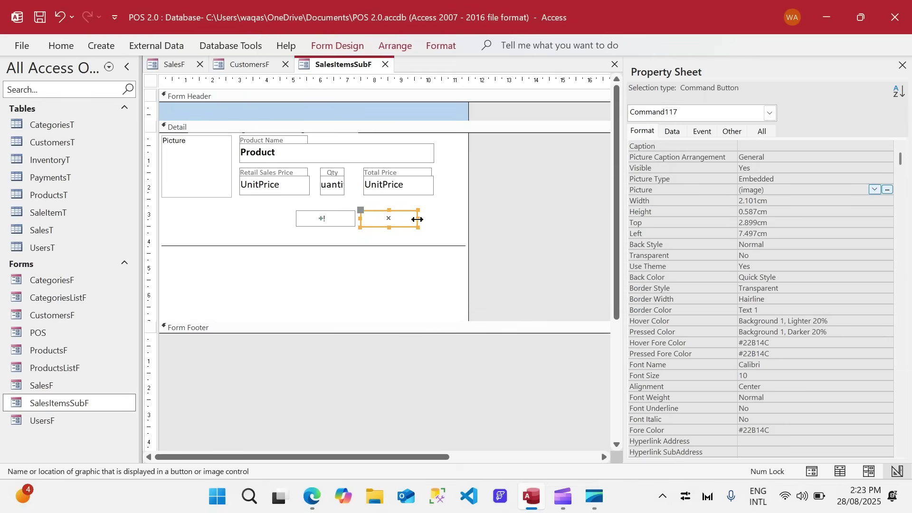
# - Set the width of both the increase and decrease buttons to 0.4 cm
pyautogui.moveTo(424, 215); pyautogui.dragTo(352, 225)
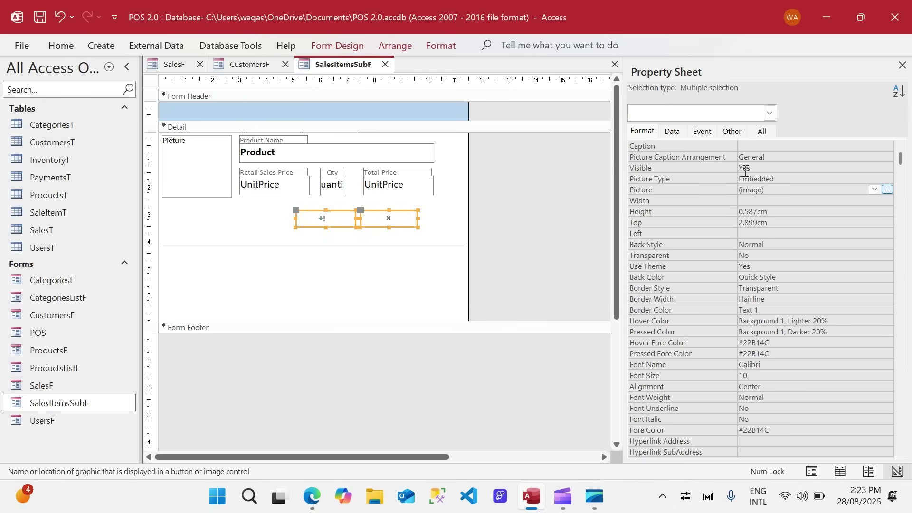
pyautogui.click(773, 202)
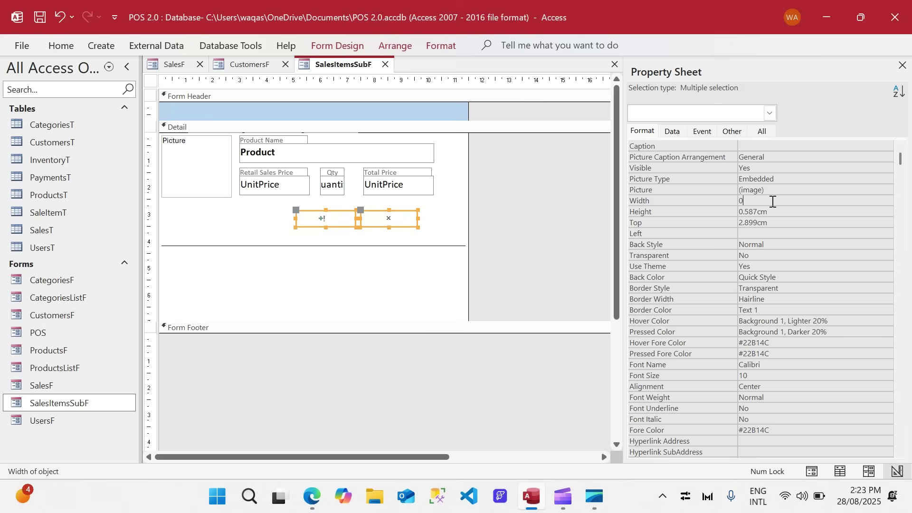
pyautogui.write('0.4')
pyautogui.press('Return')
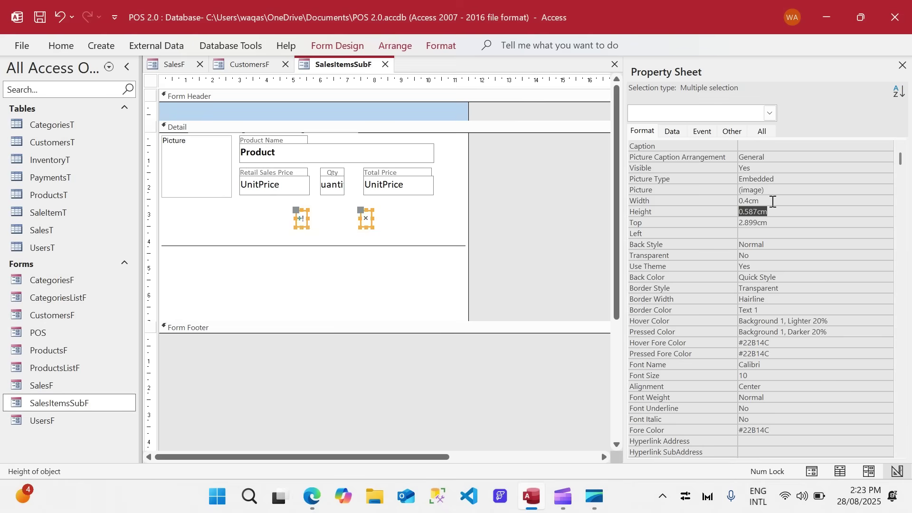
# - Place the increase and decrease buttons side by side below the Total Price field and set their width to 1 cm
pyautogui.click(414, 220)
pyautogui.moveTo(304, 218); pyautogui.dragTo(345, 215)
pyautogui.click(377, 224)
pyautogui.click(641, 201)
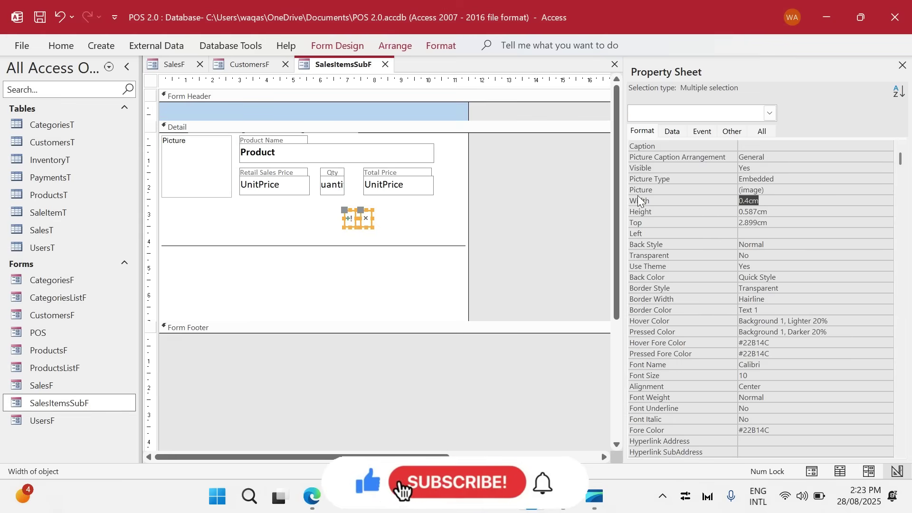
pyautogui.write('1')
pyautogui.press('Return')
pyautogui.click(392, 221)
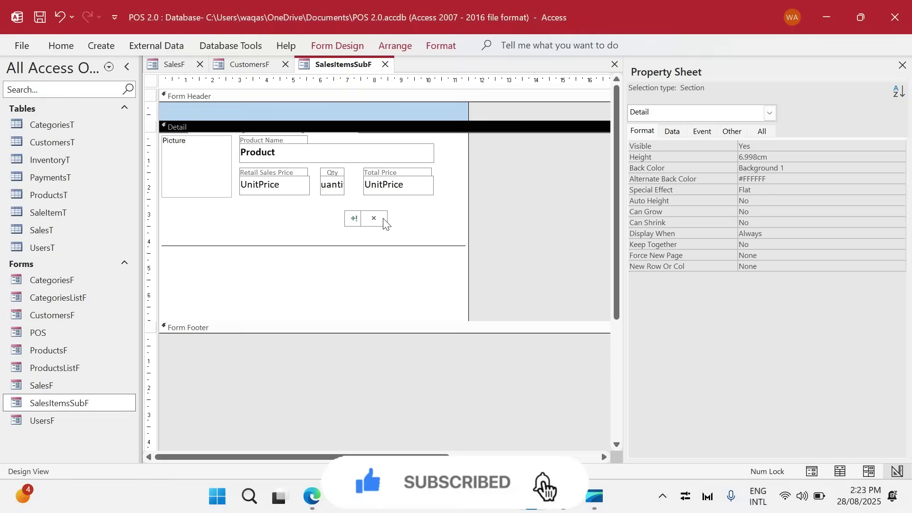
pyautogui.moveTo(382, 219); pyautogui.dragTo(335, 218)
pyautogui.click(404, 221)
pyautogui.click(413, 225)
# - Move the Qty and Total Price fields with their labels closer to the Retail Sales Price field
pyautogui.moveTo(355, 170); pyautogui.dragTo(393, 193)
pyautogui.moveTo(389, 191); pyautogui.dragTo(321, 186)
pyautogui.click(401, 199)
pyautogui.click(440, 203)
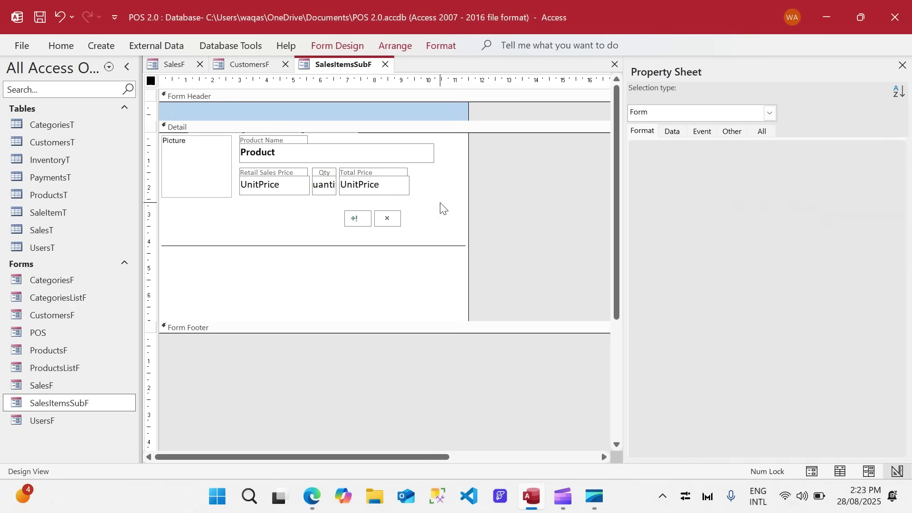
# - Shrink the increase and decrease buttons to about 0.8 by 0.4 cm and stack them beside the Total Price field
pyautogui.moveTo(358, 219); pyautogui.dragTo(428, 187)
pyautogui.moveTo(392, 220); pyautogui.dragTo(431, 200)
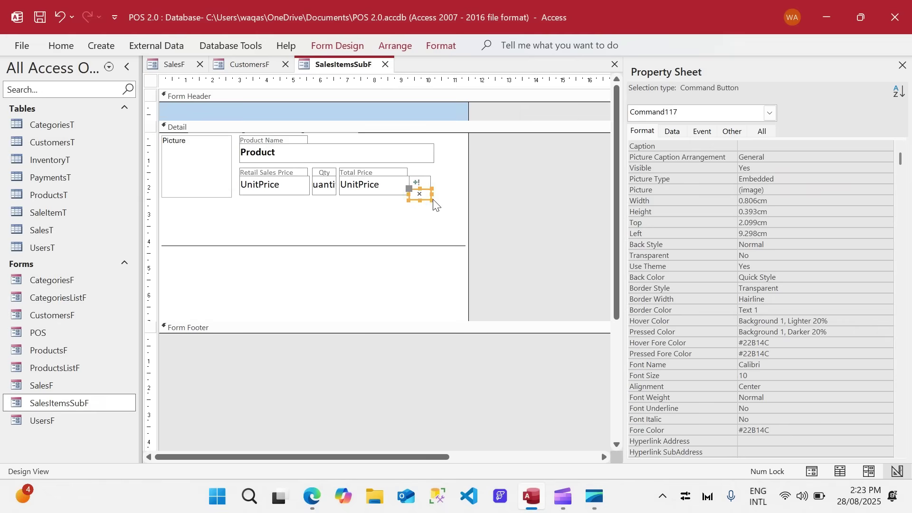
pyautogui.click(442, 206)
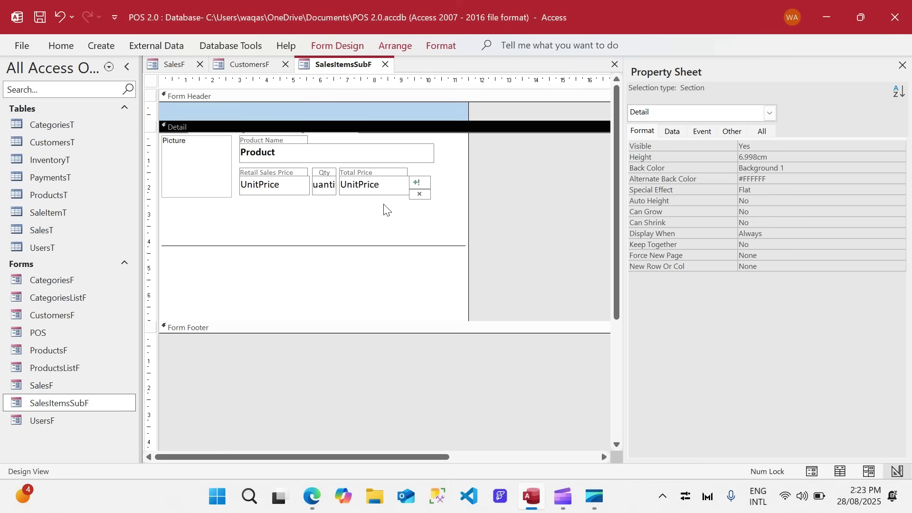
# - Move the separator line up to about 2.8 cm, just below the controls, and shorten the Detail section to end at it
pyautogui.moveTo(427, 246); pyautogui.dragTo(424, 208)
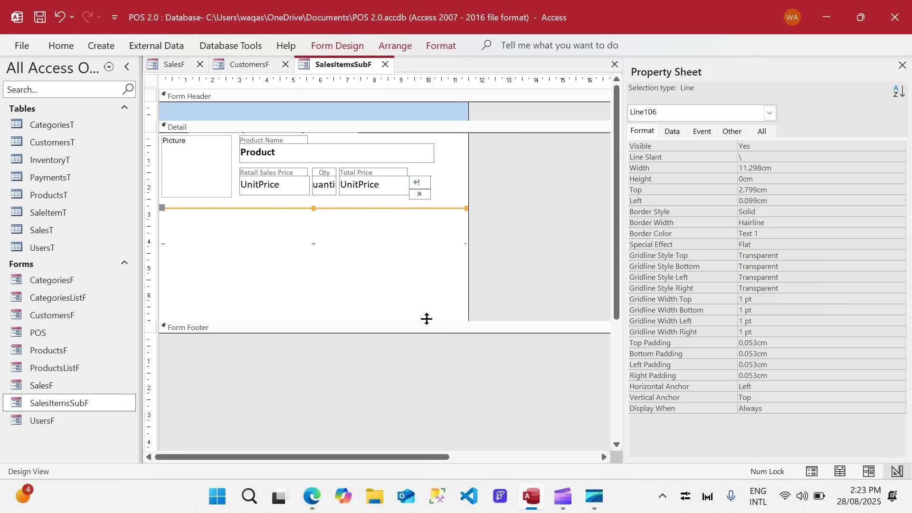
pyautogui.moveTo(425, 320); pyautogui.dragTo(419, 212)
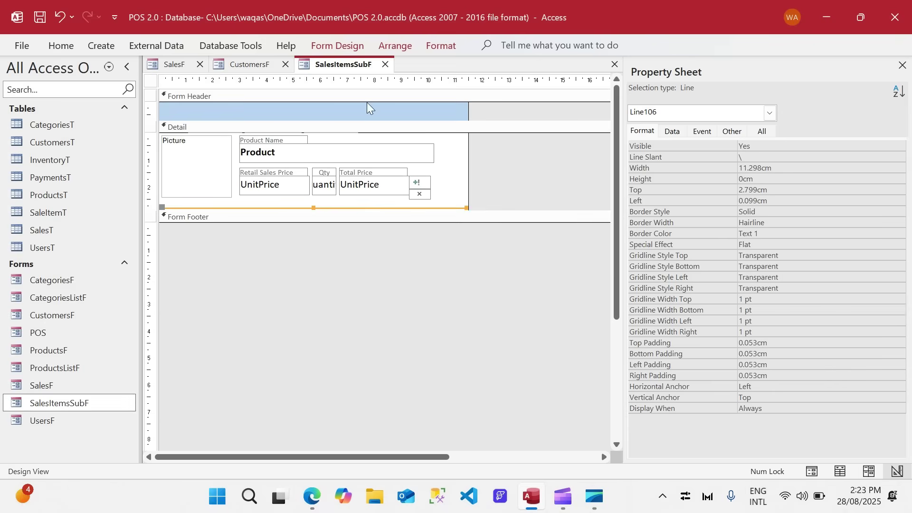
# - Preview SalesItemsSubF in Form View and return it to Design View
pyautogui.rightClick(348, 69)
pyautogui.click(392, 139)
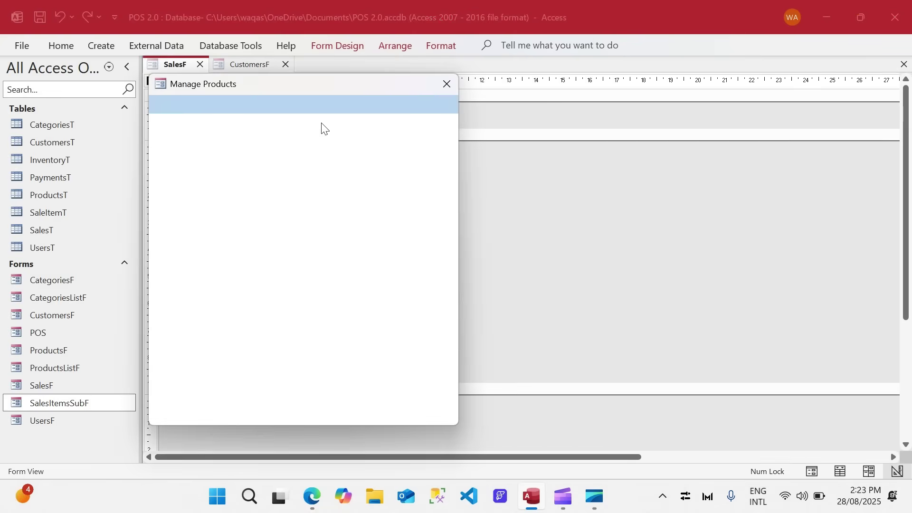
pyautogui.moveTo(292, 83); pyautogui.dragTo(396, 87)
pyautogui.rightClick(396, 87)
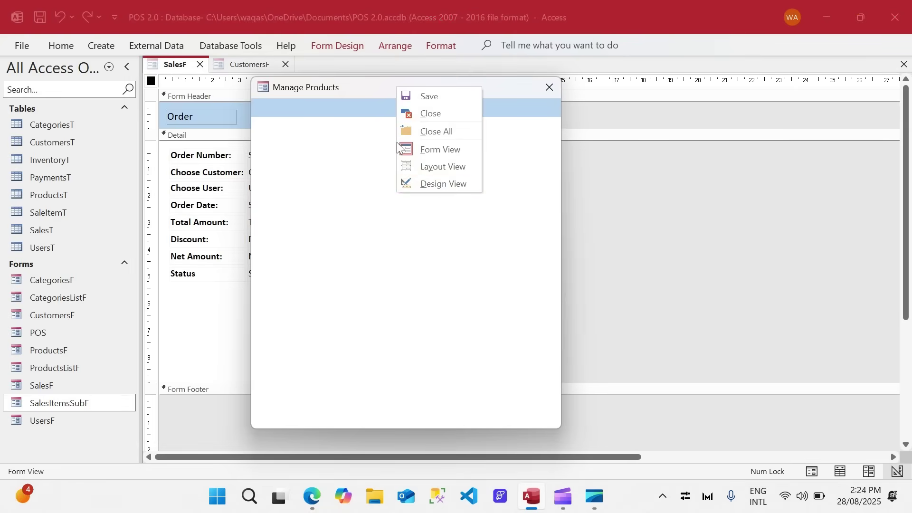
pyautogui.click(433, 185)
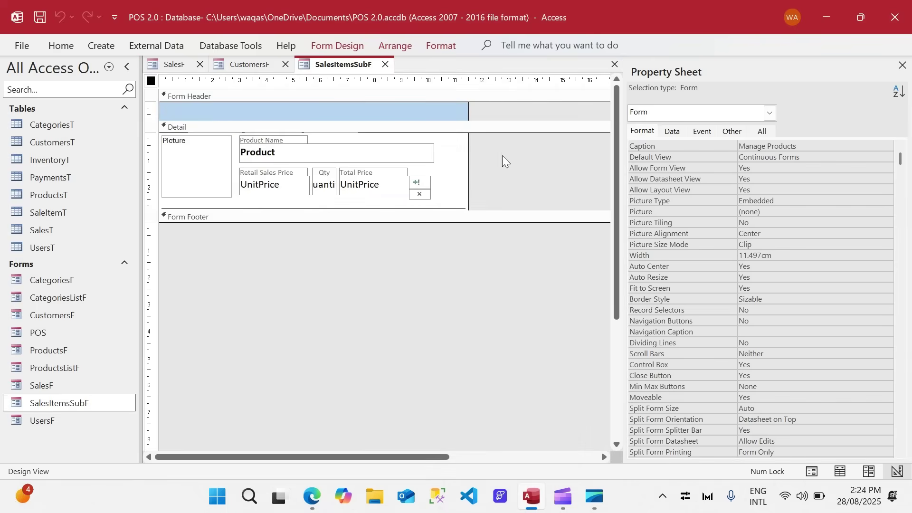
# - Close SalesItemsSubF and embed it as a subform below the Status field in SalesF, accepting the reset to Single Form
pyautogui.click(385, 64)
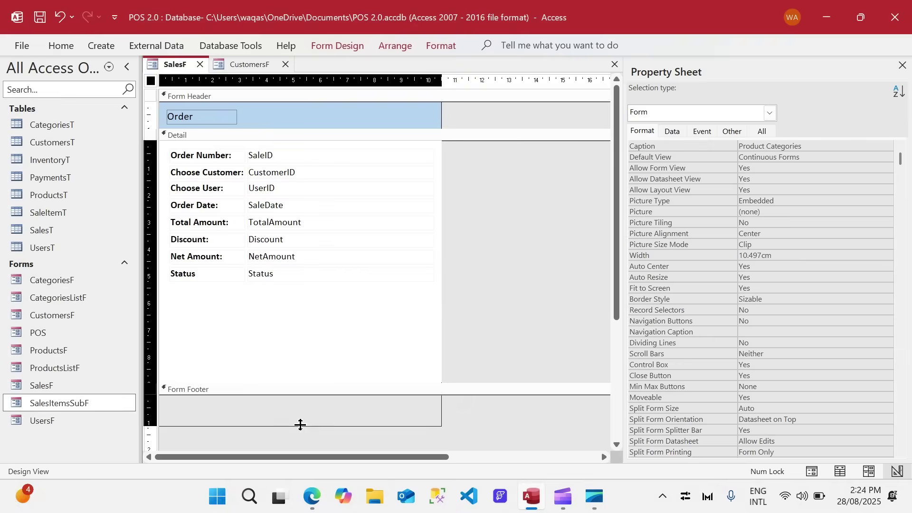
pyautogui.moveTo(301, 425); pyautogui.dragTo(300, 447)
pyautogui.moveTo(36, 405); pyautogui.dragTo(174, 294)
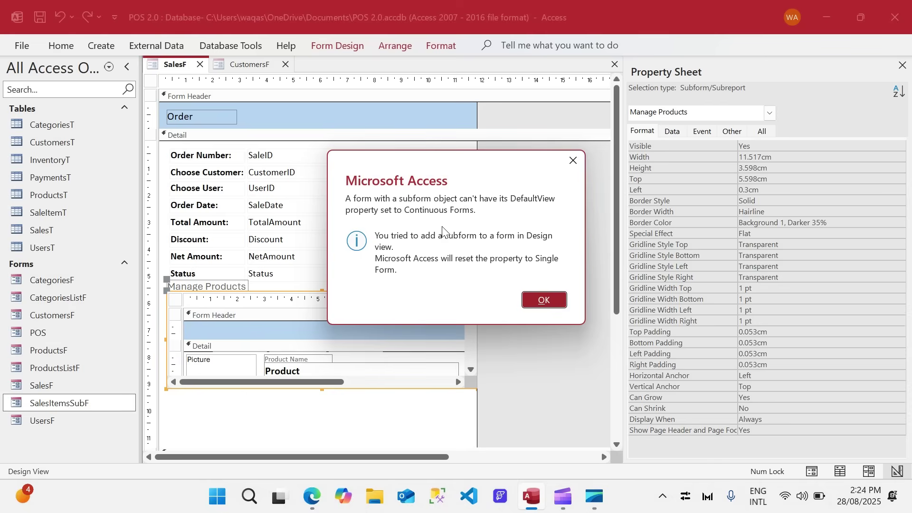
pyautogui.click(546, 305)
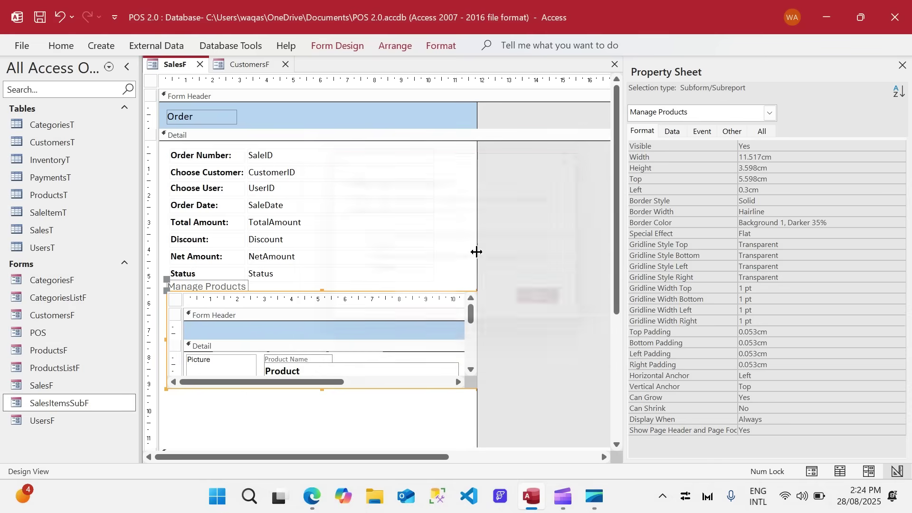
# - Check the Default View property of SalesF and of the embedded subform
pyautogui.click(150, 81)
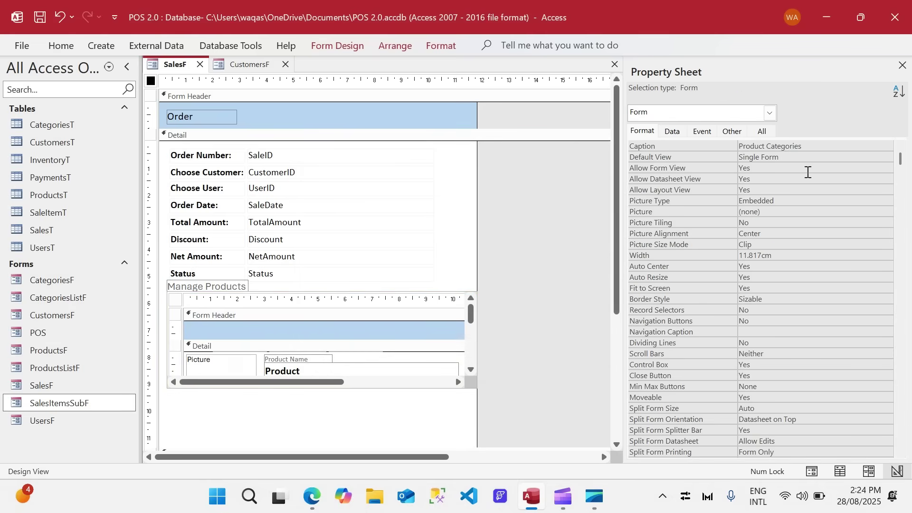
pyautogui.click(175, 302)
pyautogui.click(176, 300)
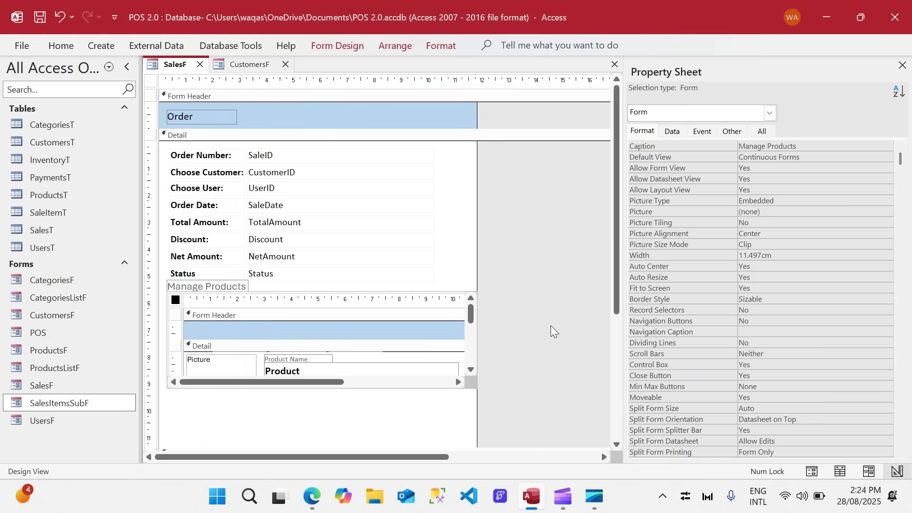
# - Widen SalesF to about 12.3 cm and increase the subform's height to about 7.2 cm
pyautogui.moveTo(477, 263); pyautogui.dragTo(489, 301)
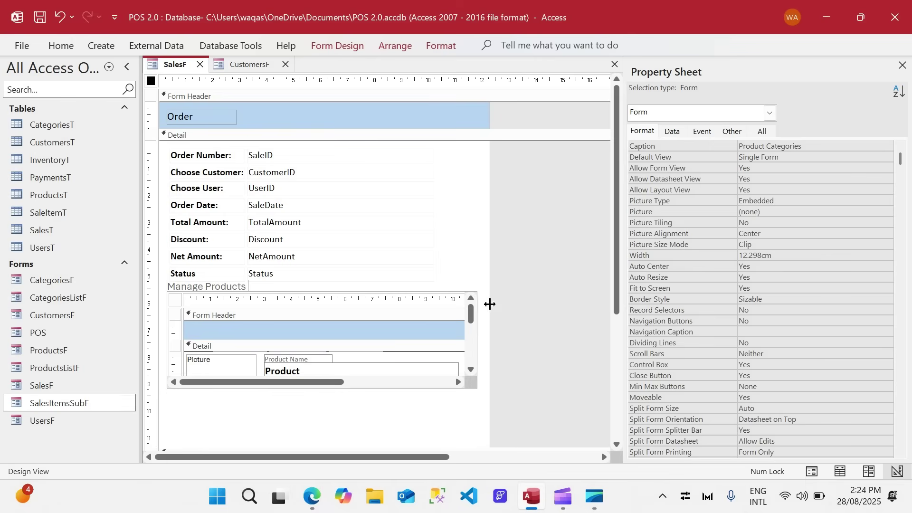
pyautogui.click(326, 389)
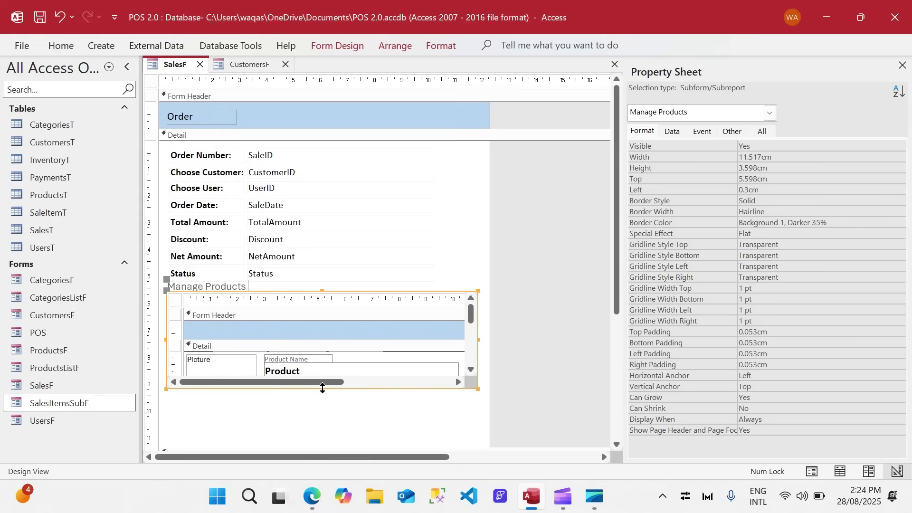
pyautogui.moveTo(322, 388); pyautogui.dragTo(322, 440)
pyautogui.scroll(-1, 532, 350)
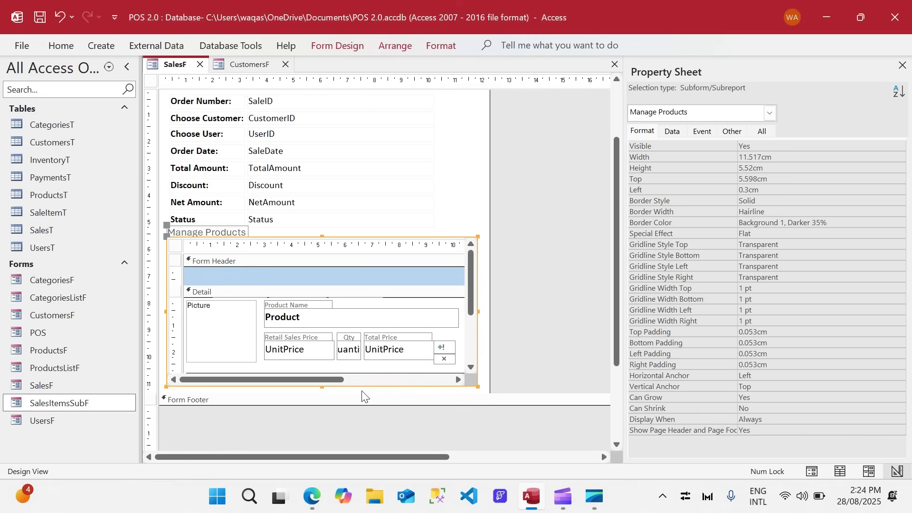
pyautogui.moveTo(322, 385); pyautogui.dragTo(322, 431)
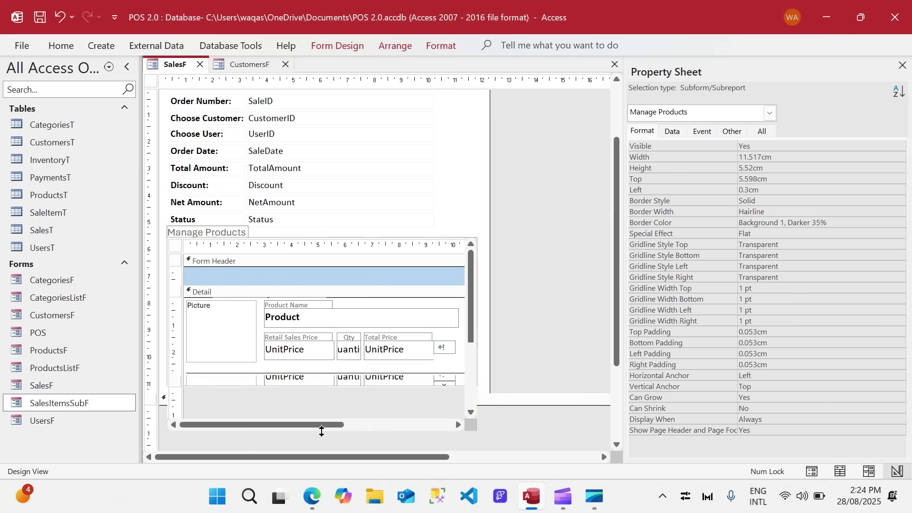
# - Delete the Manage Products label and move the subform up to about 5.4 cm, directly below the Status field
pyautogui.click(529, 349)
pyautogui.click(221, 231)
pyautogui.press('Delete')
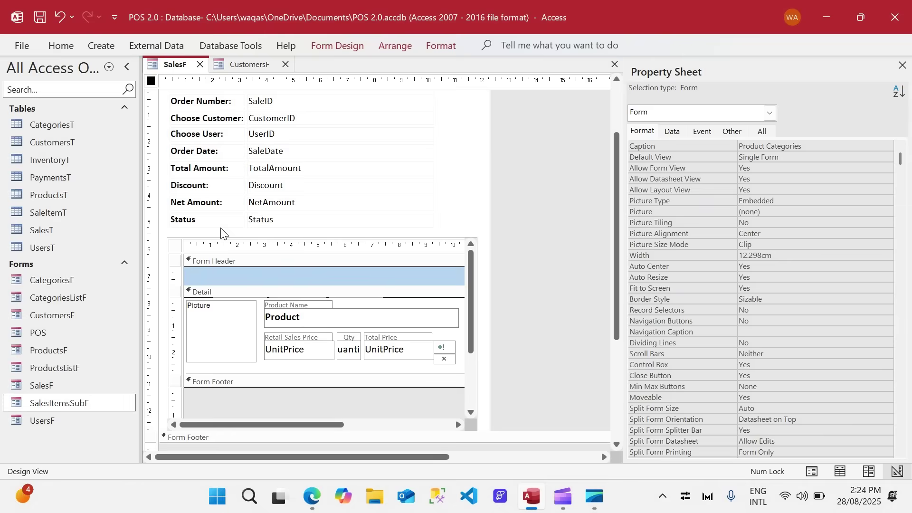
pyautogui.click(241, 237)
pyautogui.moveTo(240, 235); pyautogui.dragTo(240, 230)
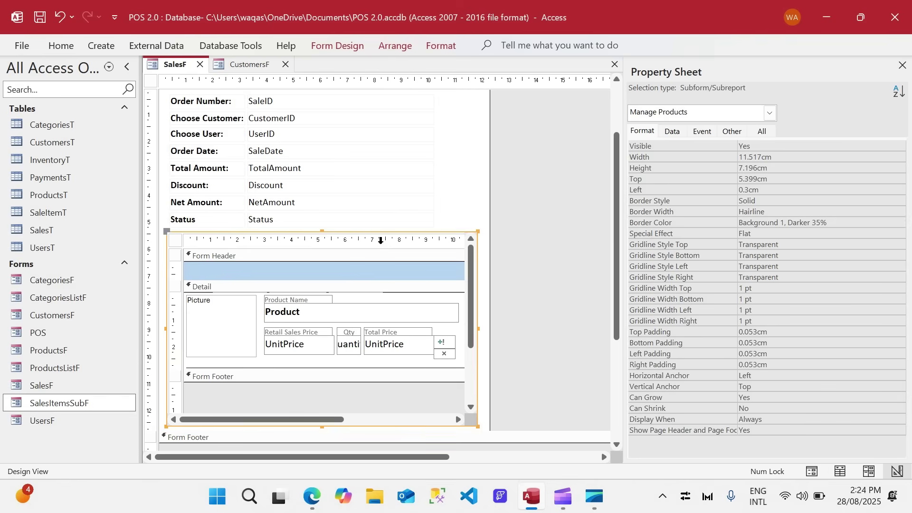
# - Widen the order text boxes from SaleID to Status so they reach the subform's outer edge
pyautogui.moveTo(445, 99); pyautogui.dragTo(481, 219)
pyautogui.click(531, 253)
pyautogui.scroll(2, 496, 274)
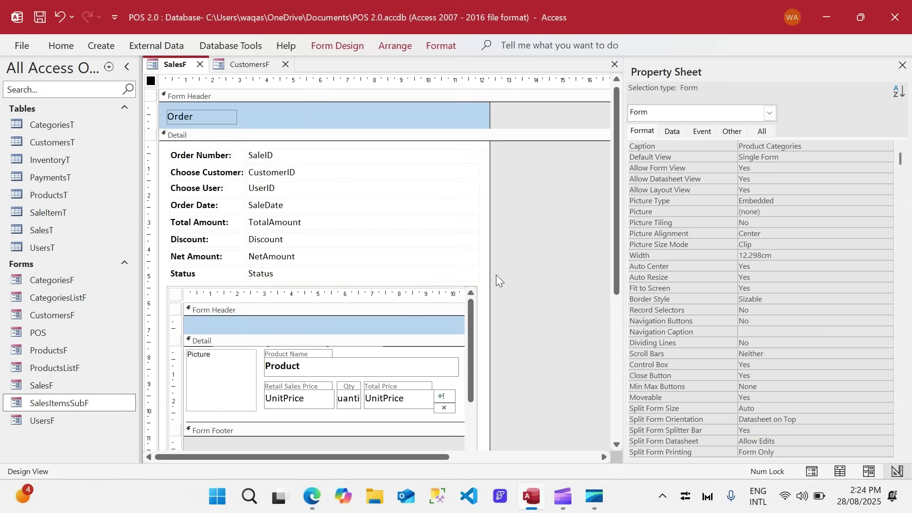
# - Preview SalesF with its subform in Form View and return to Design View
pyautogui.rightClick(172, 65)
pyautogui.click(200, 141)
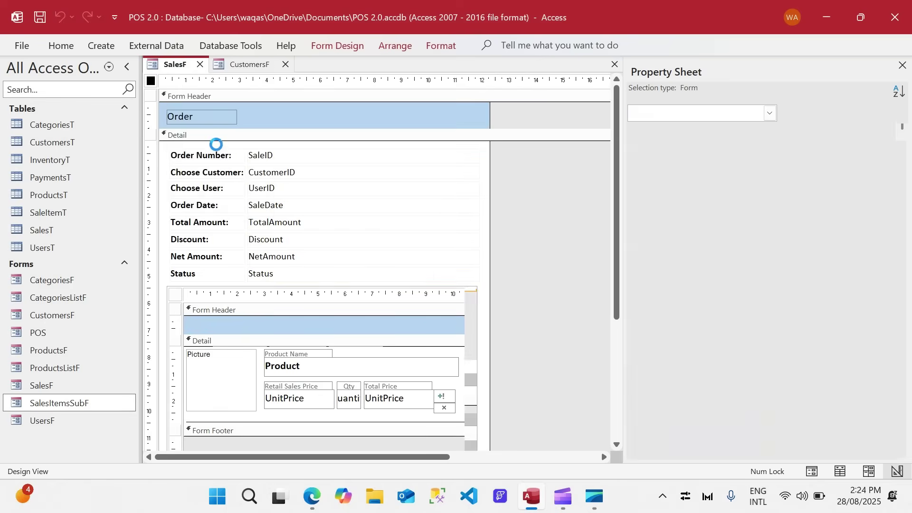
pyautogui.moveTo(337, 89); pyautogui.dragTo(394, 77)
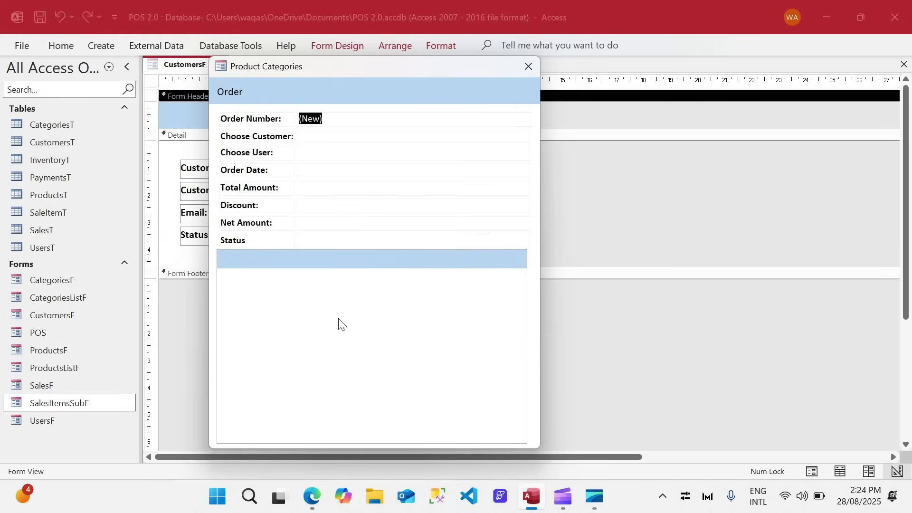
pyautogui.rightClick(538, 251)
pyautogui.click(551, 295)
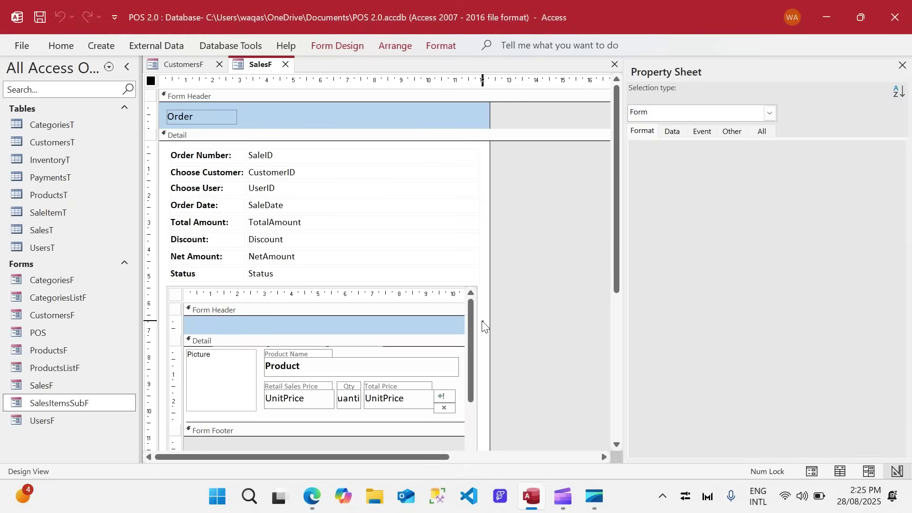
# - Widen the subform slightly so its outer edge lines up with the order text boxes
pyautogui.click(480, 375)
pyautogui.moveTo(477, 382); pyautogui.dragTo(482, 381)
pyautogui.click(524, 335)
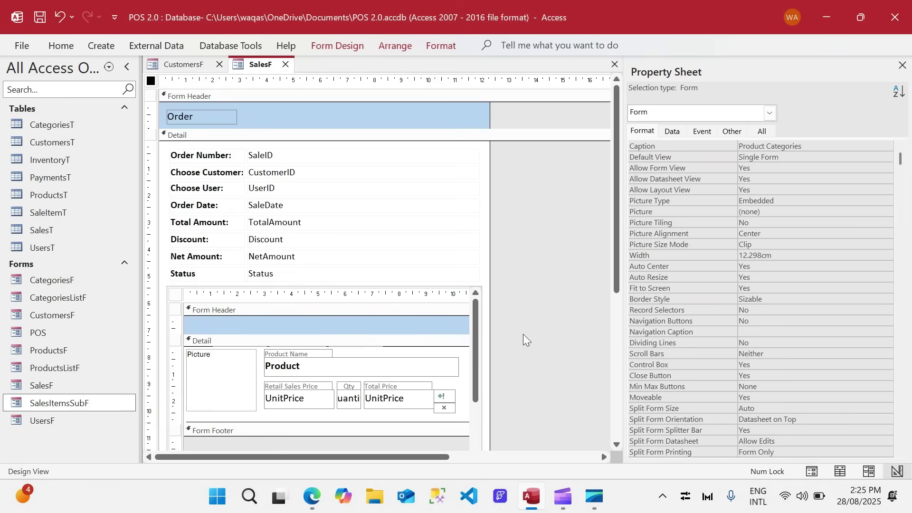
# - Close the SalesF and CustomersF forms, and open the POS form in Design View with the Property Sheet hidden
pyautogui.click(286, 65)
pyautogui.click(219, 65)
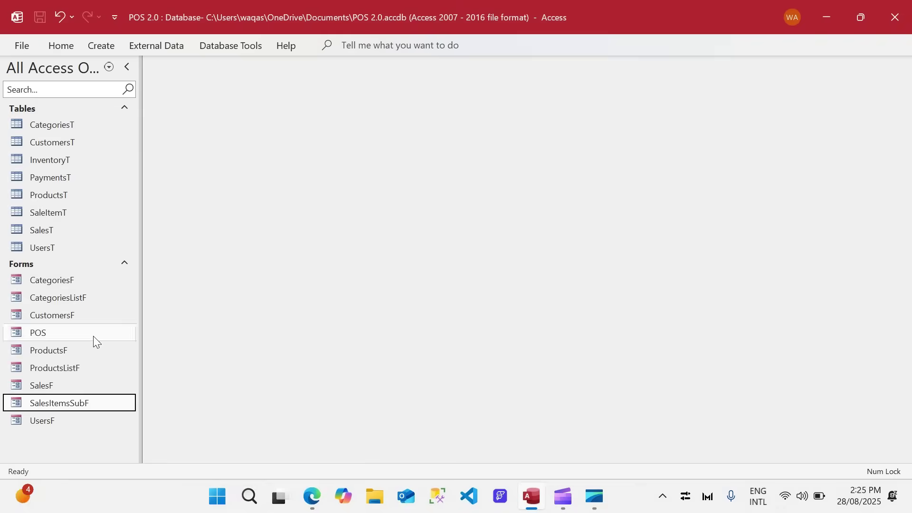
pyautogui.click(44, 334)
pyautogui.doubleClick(44, 335)
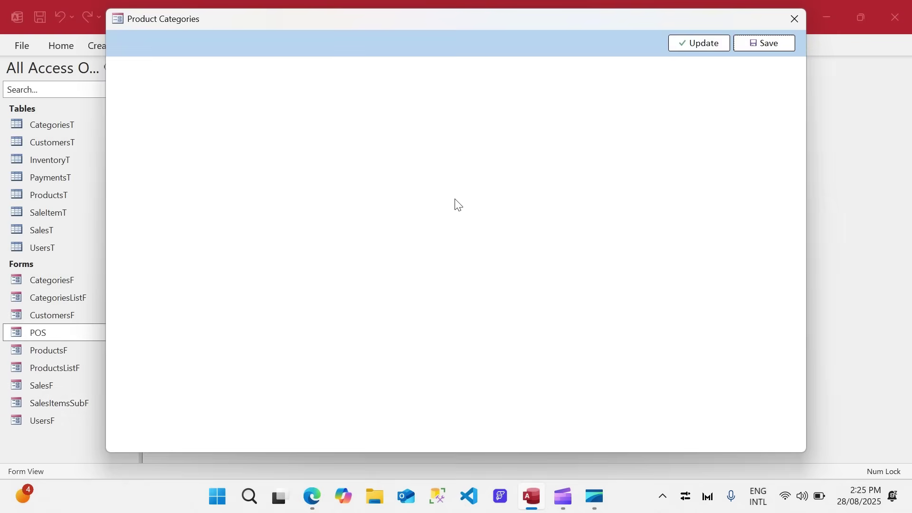
pyautogui.rightClick(449, 157)
pyautogui.click(470, 199)
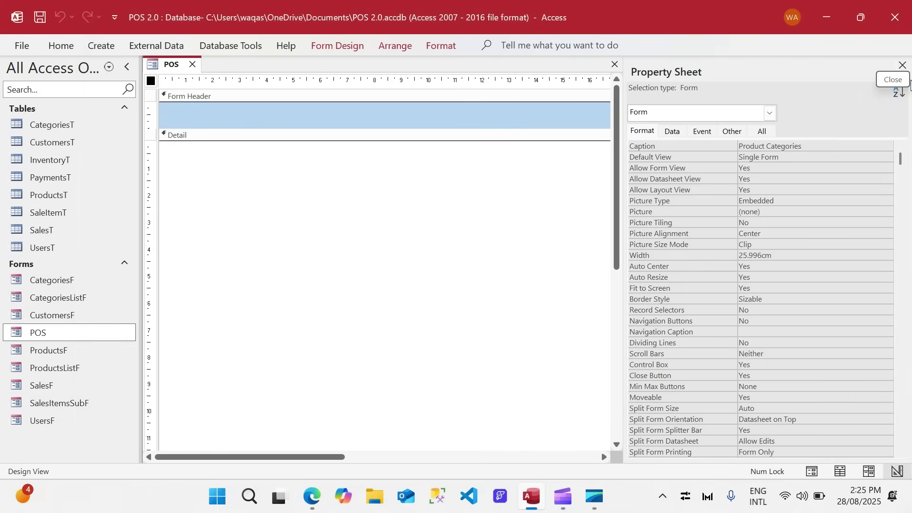
pyautogui.click(903, 65)
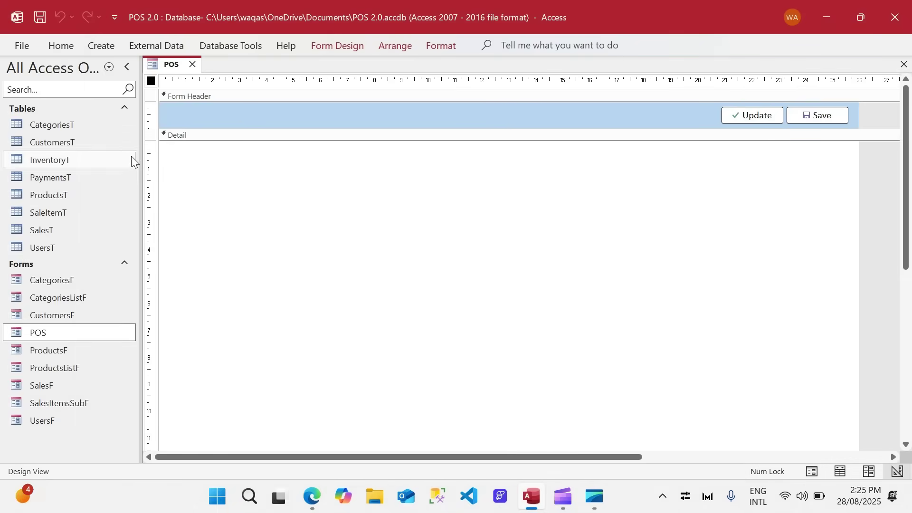
# - Embed CategoriesListF as a subform in the upper corner of the POS Detail section, enlarged to about 8.9 cm wide and extended well down
pyautogui.moveTo(81, 302); pyautogui.dragTo(196, 198)
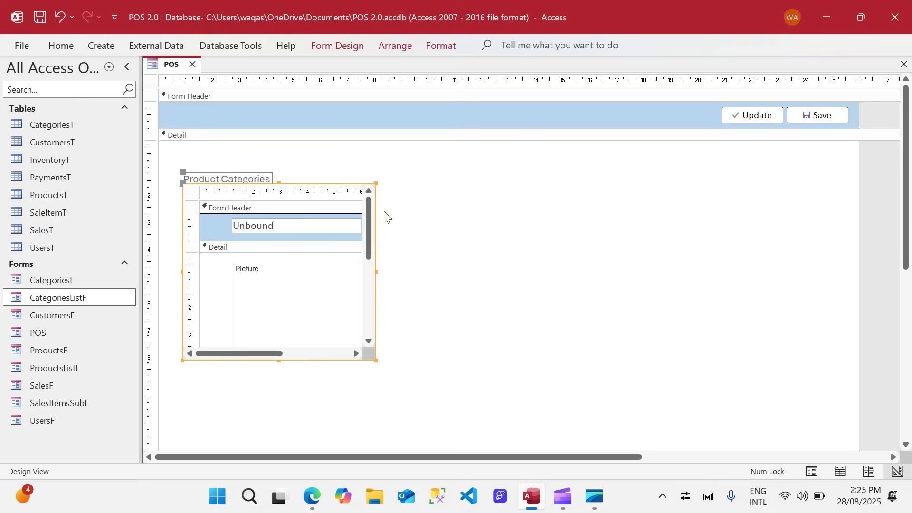
pyautogui.moveTo(372, 205); pyautogui.dragTo(352, 183)
pyautogui.scroll(-3, 404, 252)
pyautogui.moveTo(358, 226); pyautogui.dragTo(399, 427)
pyautogui.scroll(3, 461, 344)
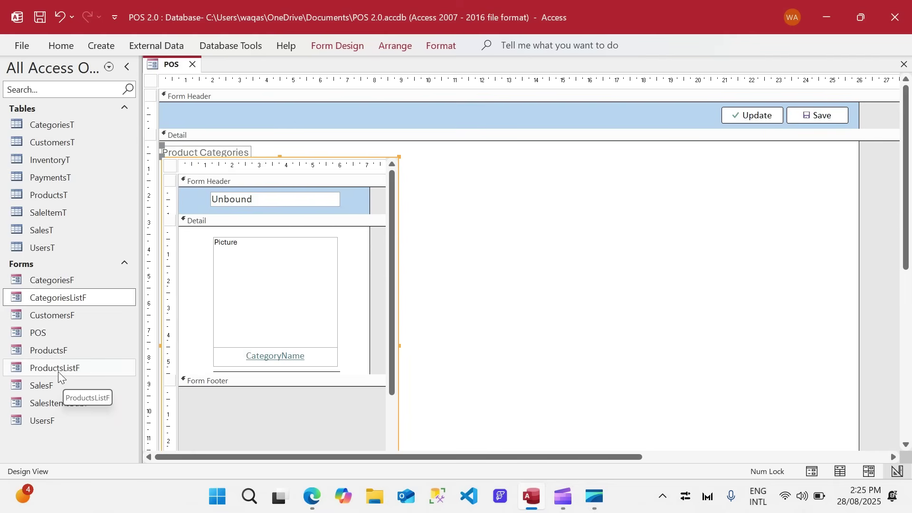
# - Embed ProductsListF as a subform beside the Product Categories subform, aligned against its edge and extended down the Detail section
pyautogui.moveTo(59, 375); pyautogui.dragTo(428, 163)
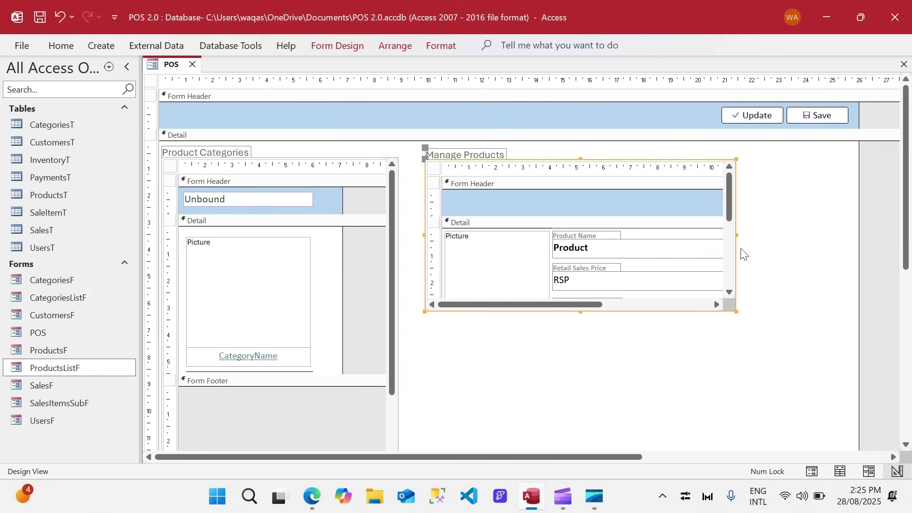
pyautogui.moveTo(736, 248); pyautogui.dragTo(712, 250)
pyautogui.scroll(-2, 568, 323)
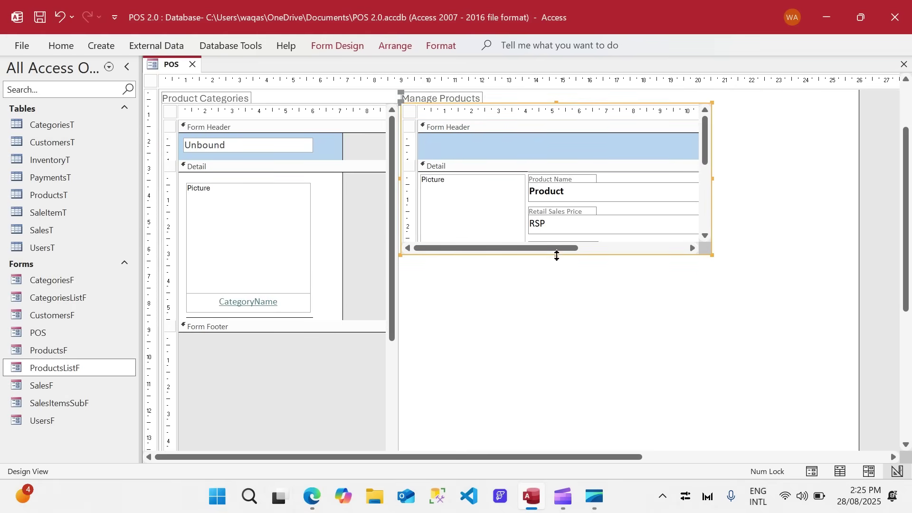
pyautogui.moveTo(557, 255); pyautogui.dragTo(546, 399)
pyautogui.scroll(4, 737, 312)
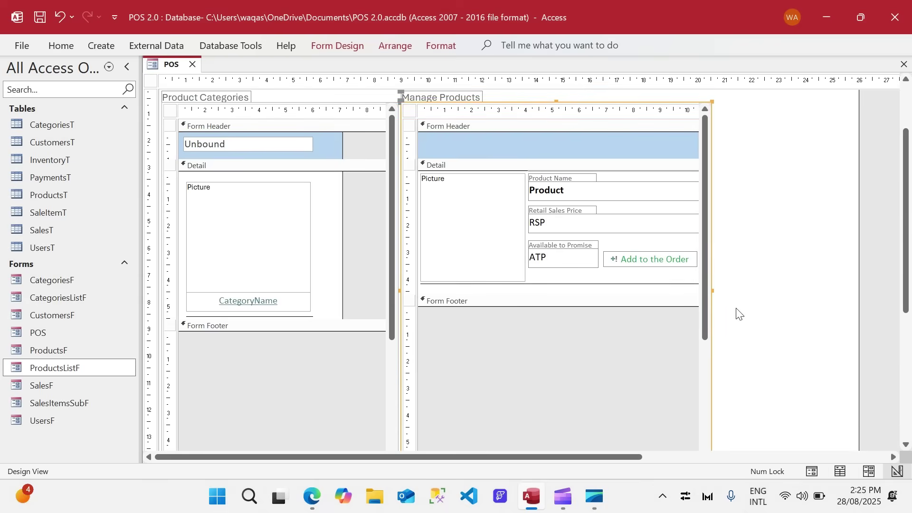
# - Narrow the Product Categories subform to about 6.8 cm and move the Manage Products subform against it
pyautogui.click(357, 128)
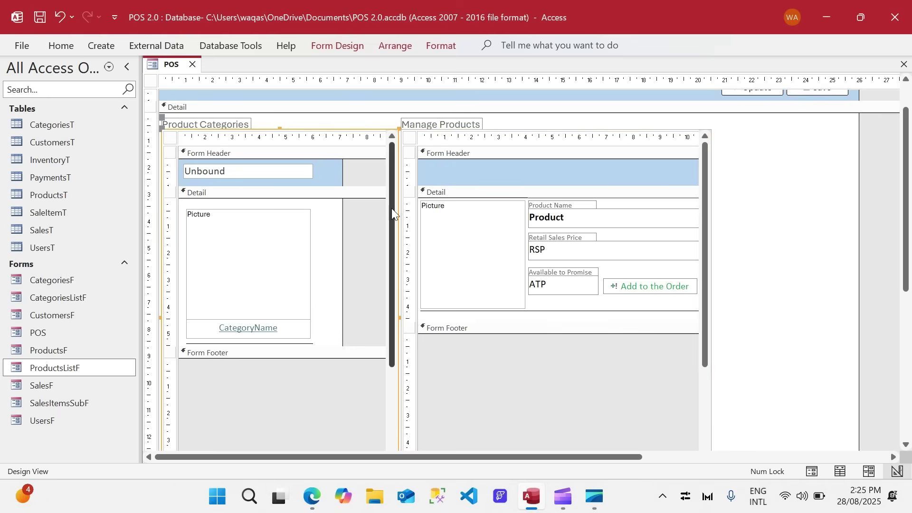
pyautogui.moveTo(399, 315); pyautogui.dragTo(346, 319)
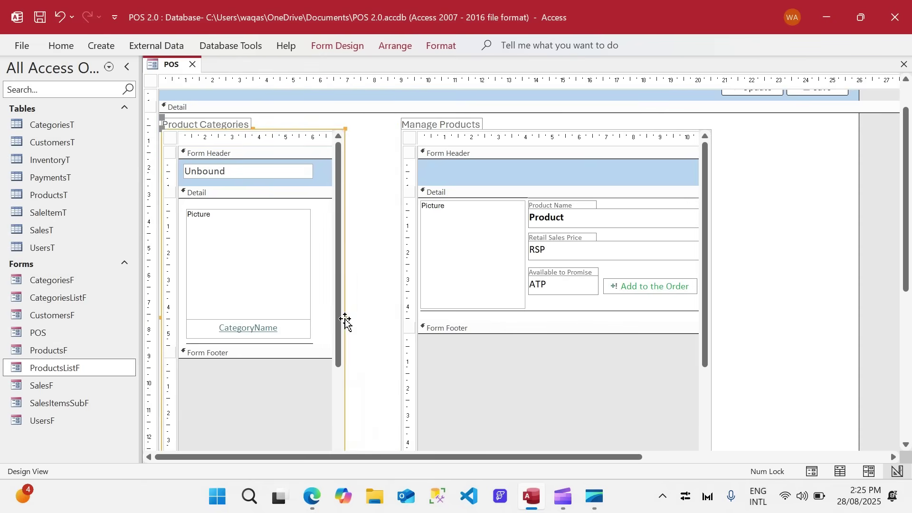
pyautogui.click(391, 131)
pyautogui.click(492, 176)
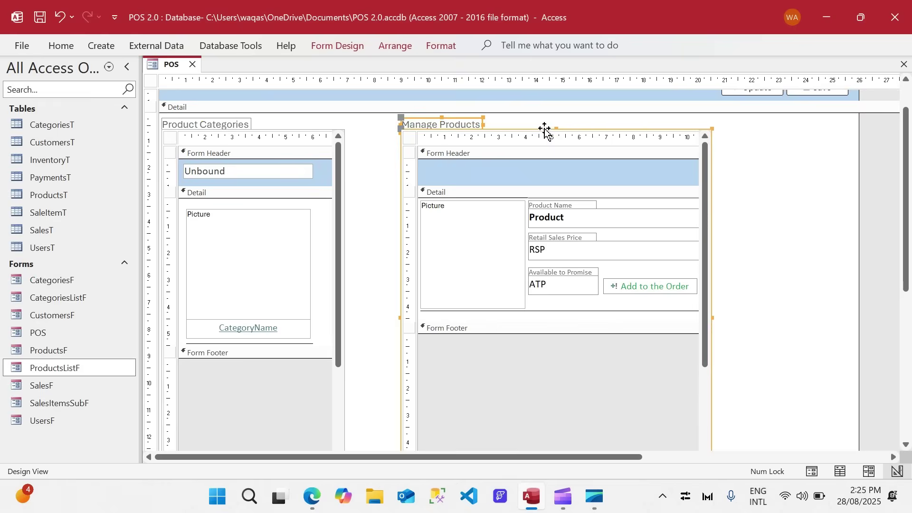
pyautogui.moveTo(546, 129); pyautogui.dragTo(493, 127)
# - Embed SalesF as a third subform on the POS form, beside the Manage Products subform
pyautogui.click(64, 409)
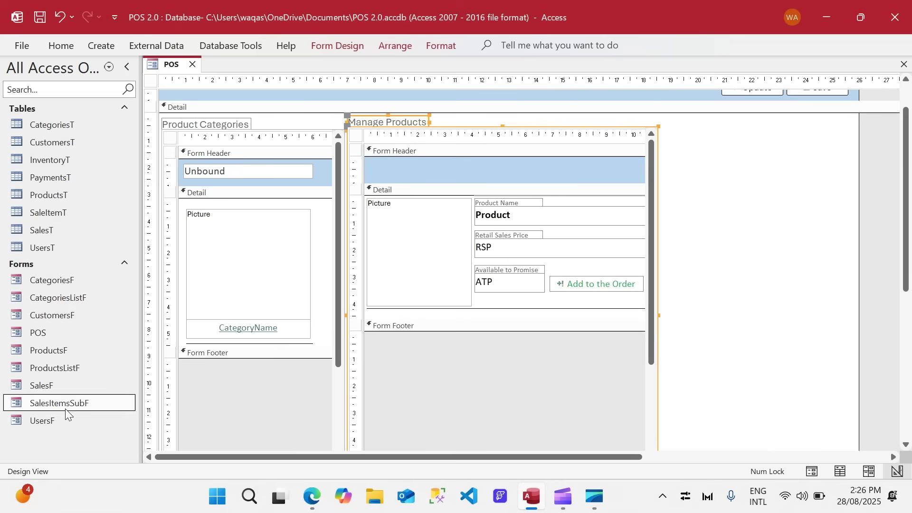
pyautogui.moveTo(42, 386); pyautogui.dragTo(672, 132)
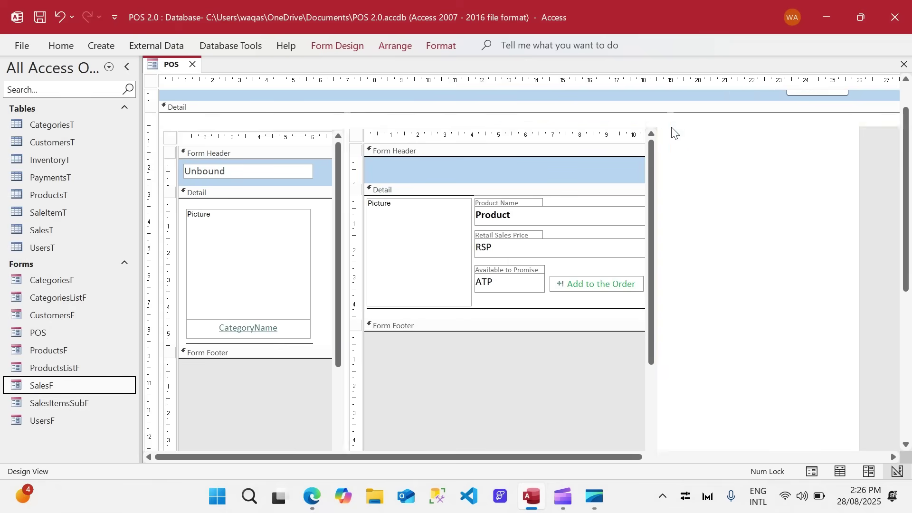
pyautogui.moveTo(540, 458); pyautogui.dragTo(761, 463)
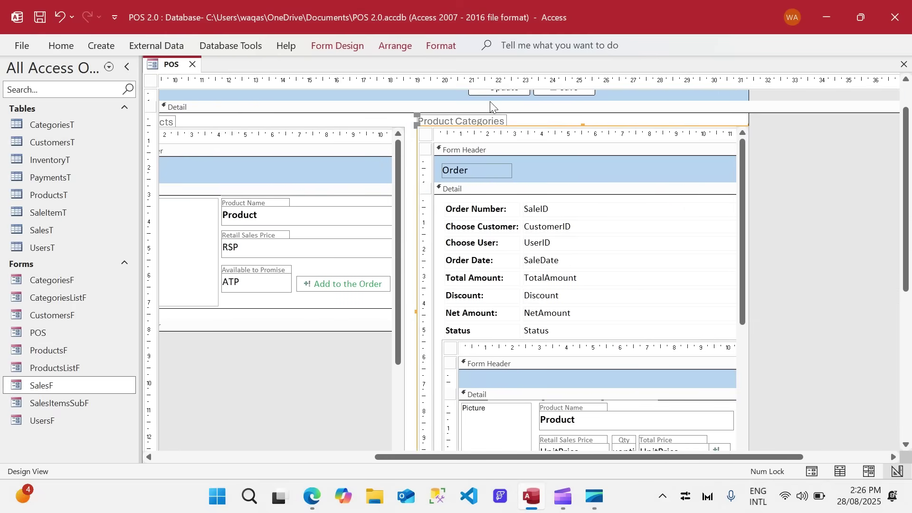
# - Change the SalesF subform's label to "Sales Order" and widen the POS form slightly beyond the subform's outer edge
pyautogui.click(446, 121)
pyautogui.moveTo(419, 121); pyautogui.dragTo(275, 97)
pyautogui.write('Sale')
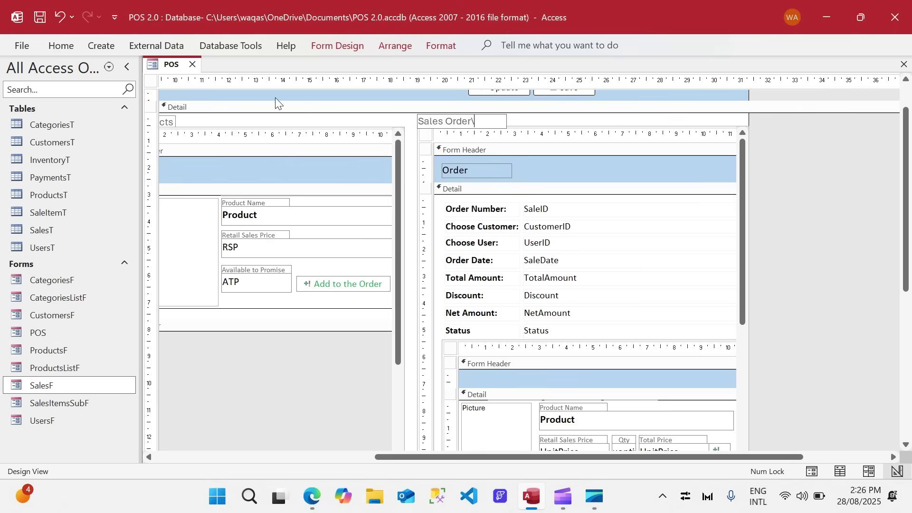
pyautogui.write('s Order')
pyautogui.press('Return')
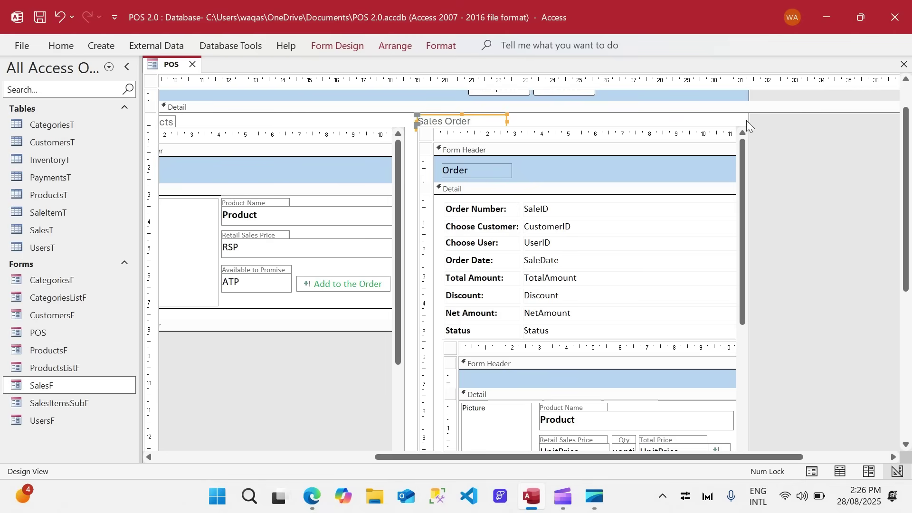
pyautogui.moveTo(747, 123); pyautogui.dragTo(754, 116)
# - Delete the Update and Save buttons from the POS form header and reduce the header's height slightly
pyautogui.click(473, 95)
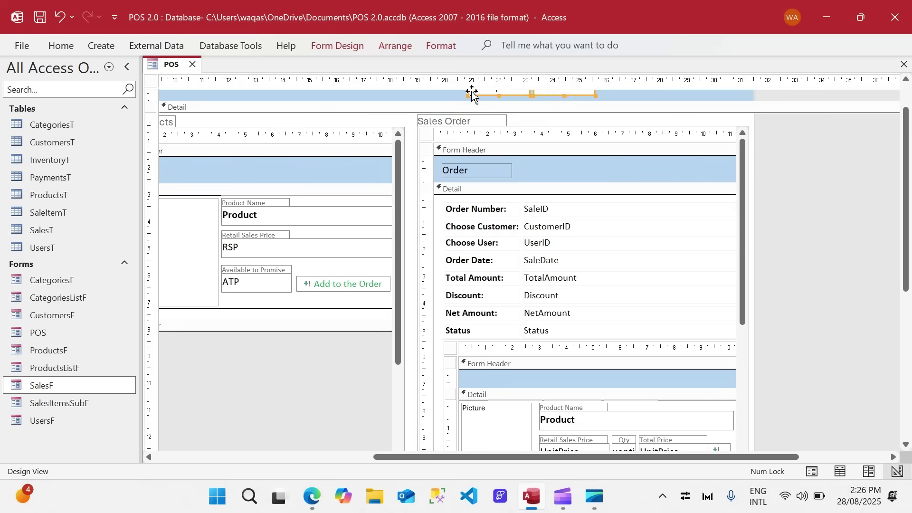
pyautogui.press('Delete')
pyautogui.moveTo(478, 100); pyautogui.dragTo(481, 95)
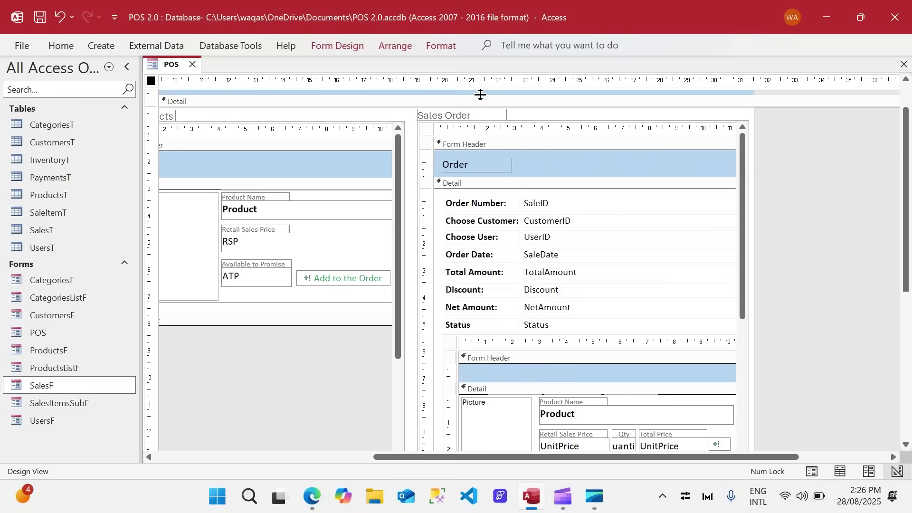
# - Extend the Sales Order subform's lower edge slightly to line up with the Manage Products subform
pyautogui.scroll(-2, 872, 267)
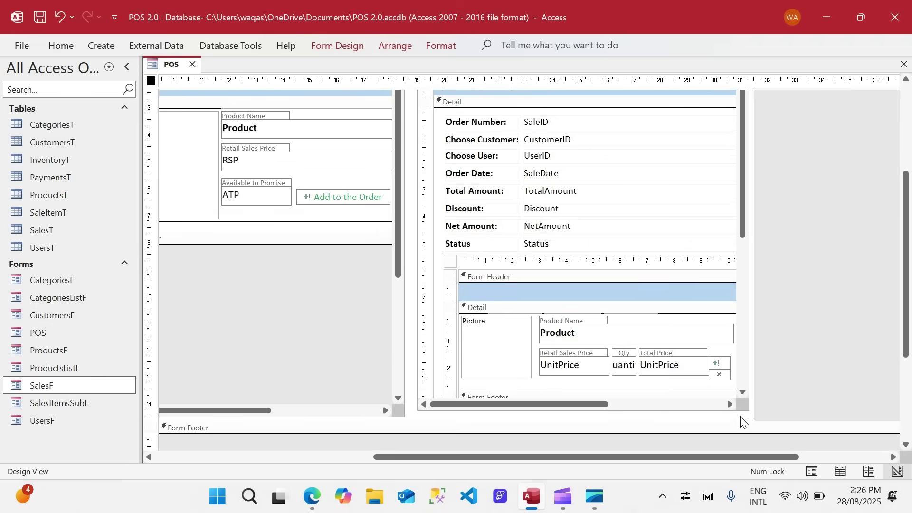
pyautogui.click(600, 412)
pyautogui.moveTo(581, 411); pyautogui.dragTo(582, 416)
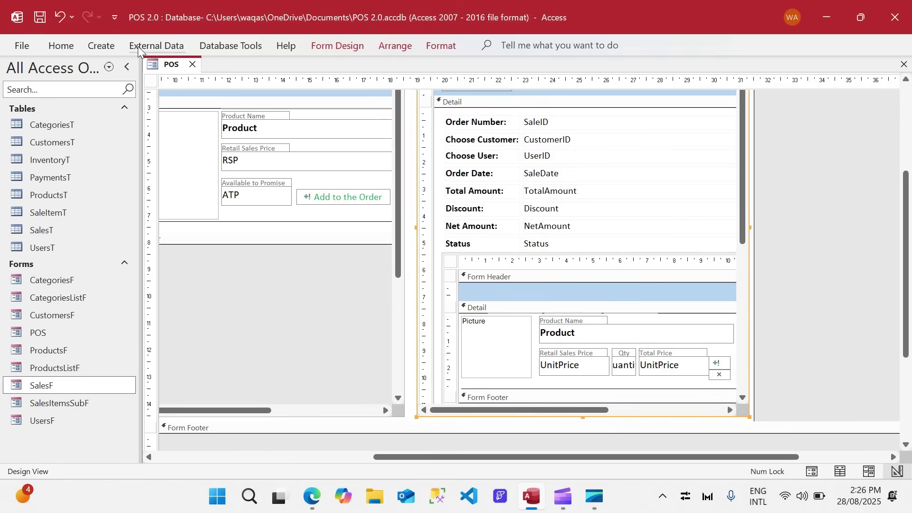
# - Preview the POS form in Form View and examine the categories, products and sales order subforms
pyautogui.rightClick(164, 65)
pyautogui.click(201, 142)
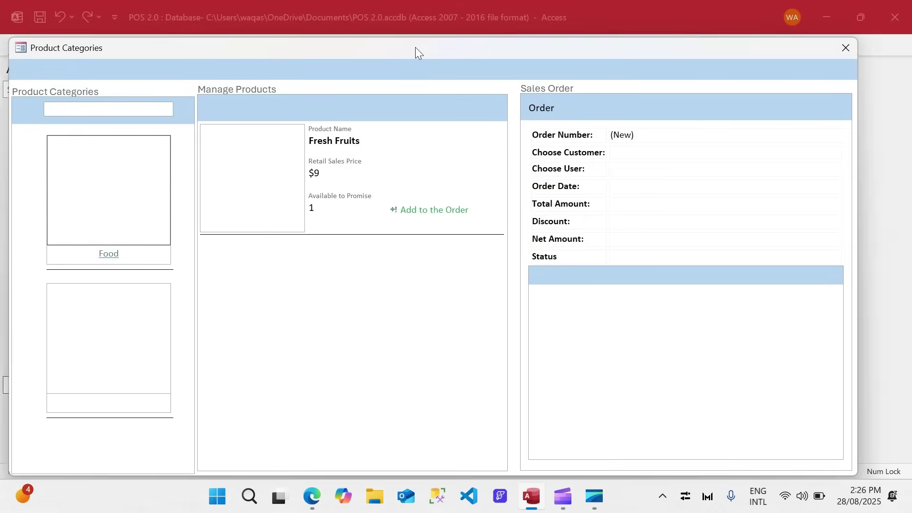
pyautogui.moveTo(415, 47); pyautogui.dragTo(449, 47)
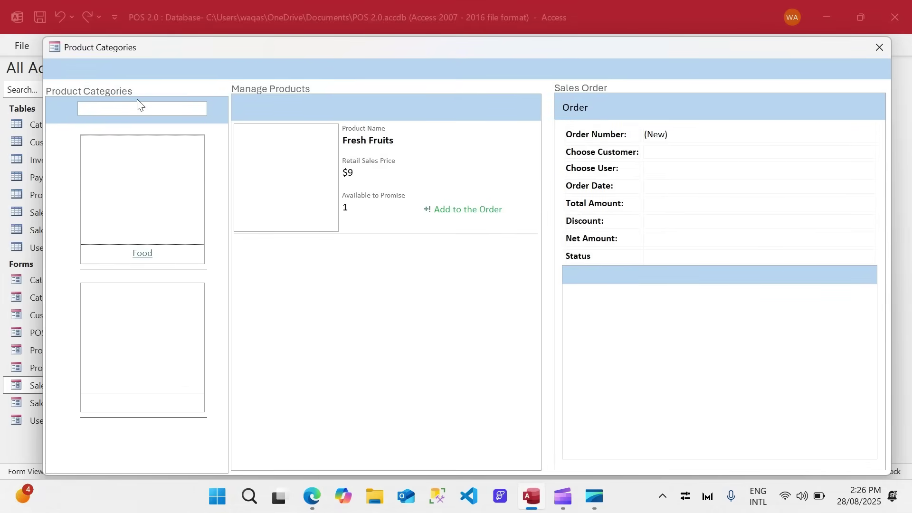
pyautogui.click(373, 324)
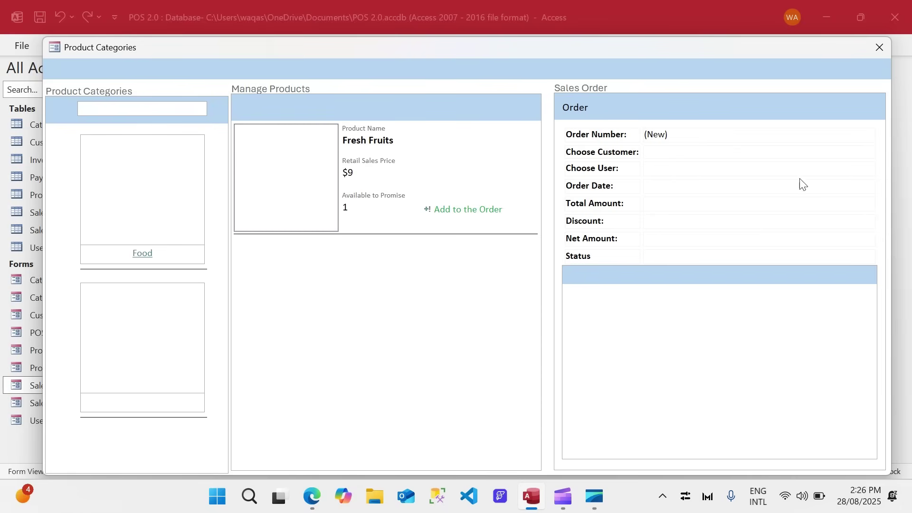
pyautogui.click(765, 153)
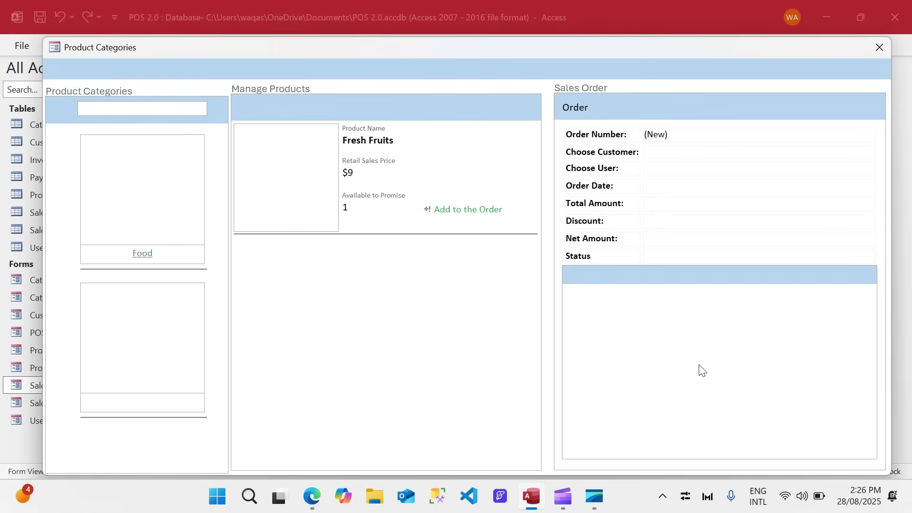